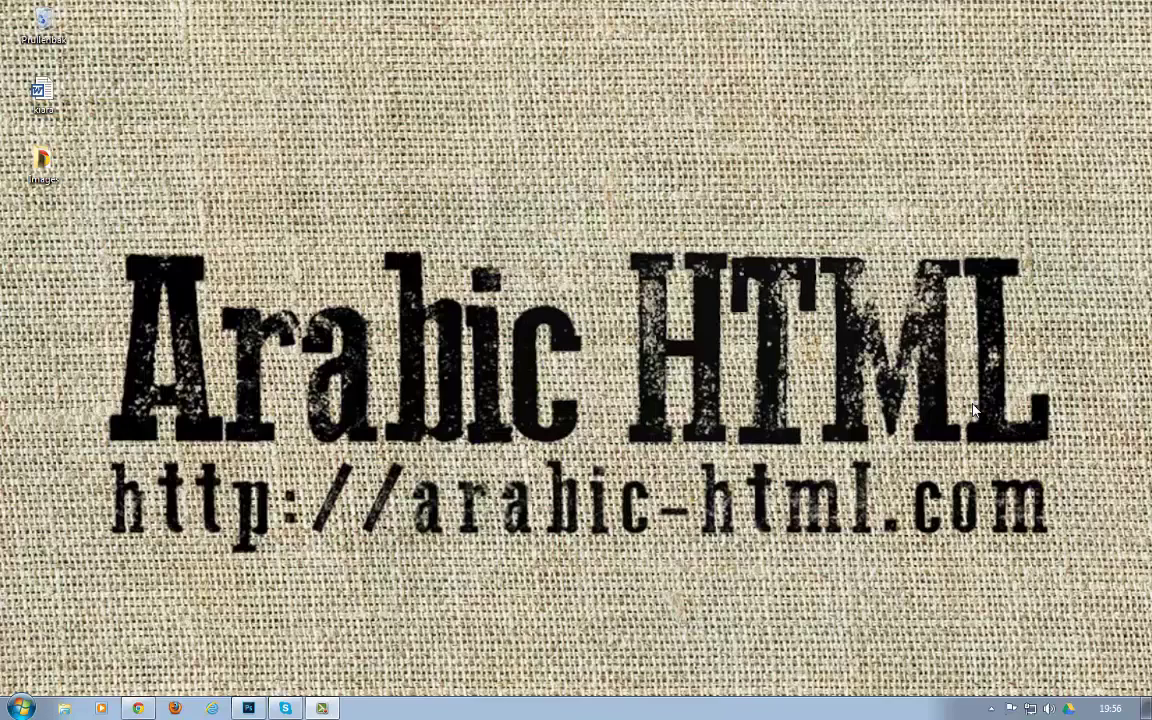
# - In Chrome, reach Adobe's Creative Cloud download centre by way of the Dreamweaver CC page
pyautogui.click(140, 709)
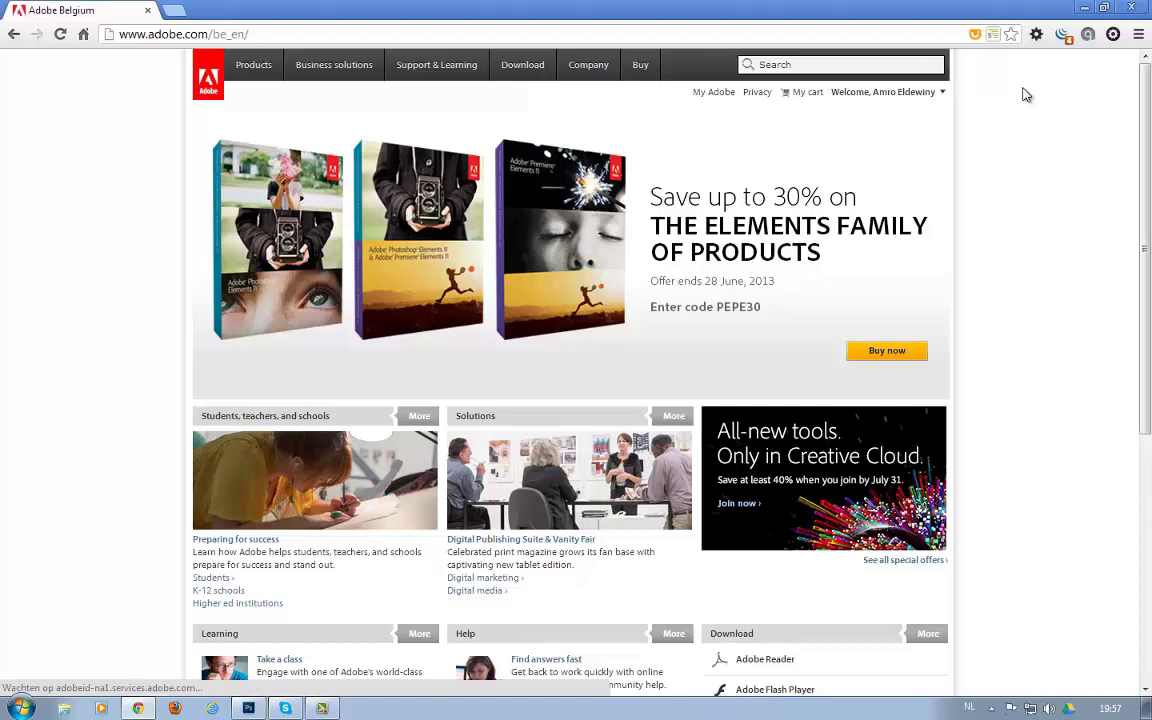
pyautogui.click(522, 64)
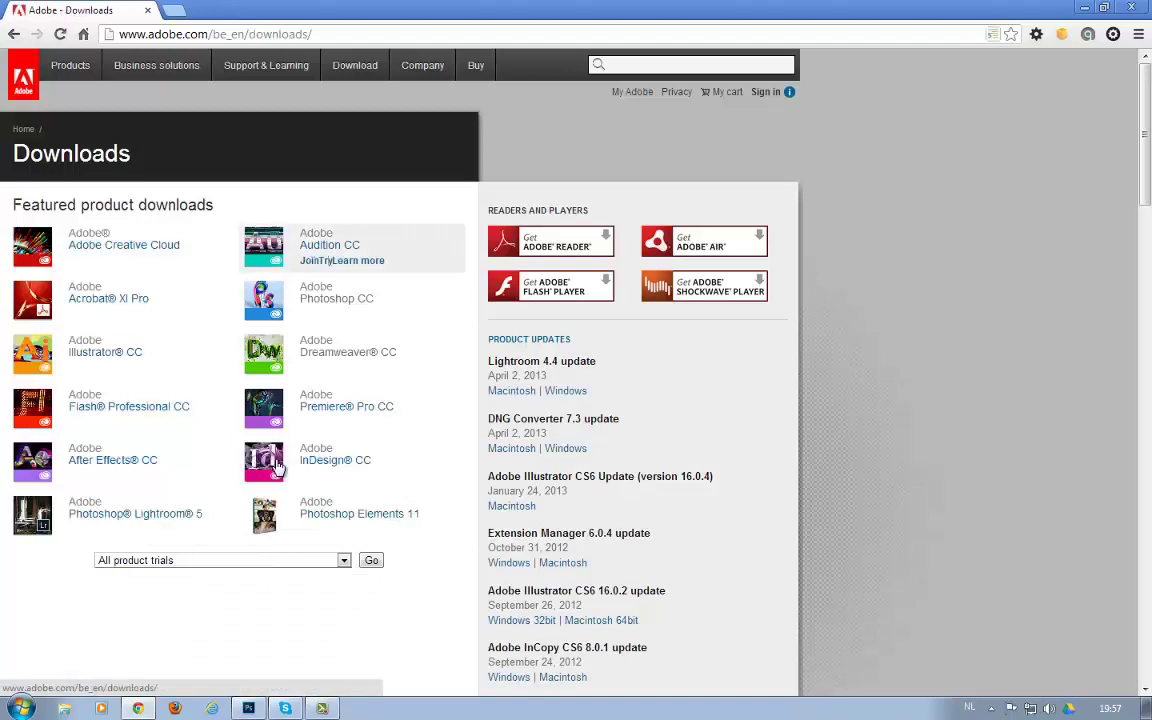
pyautogui.click(330, 357)
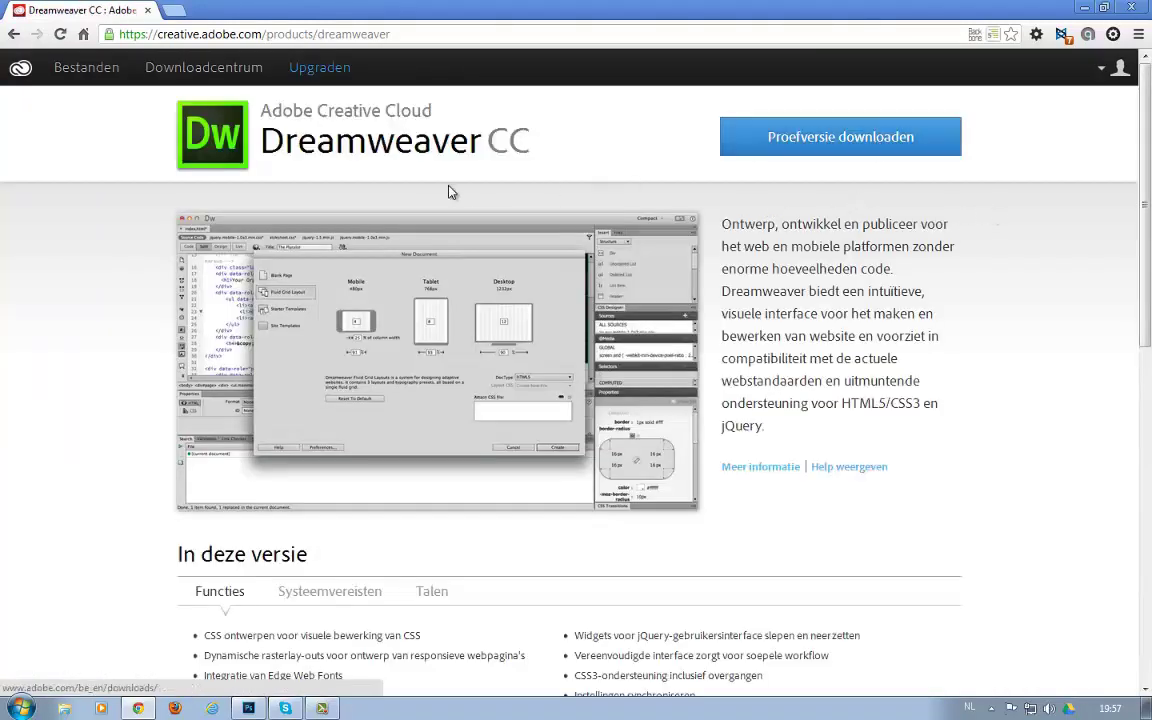
pyautogui.click(211, 72)
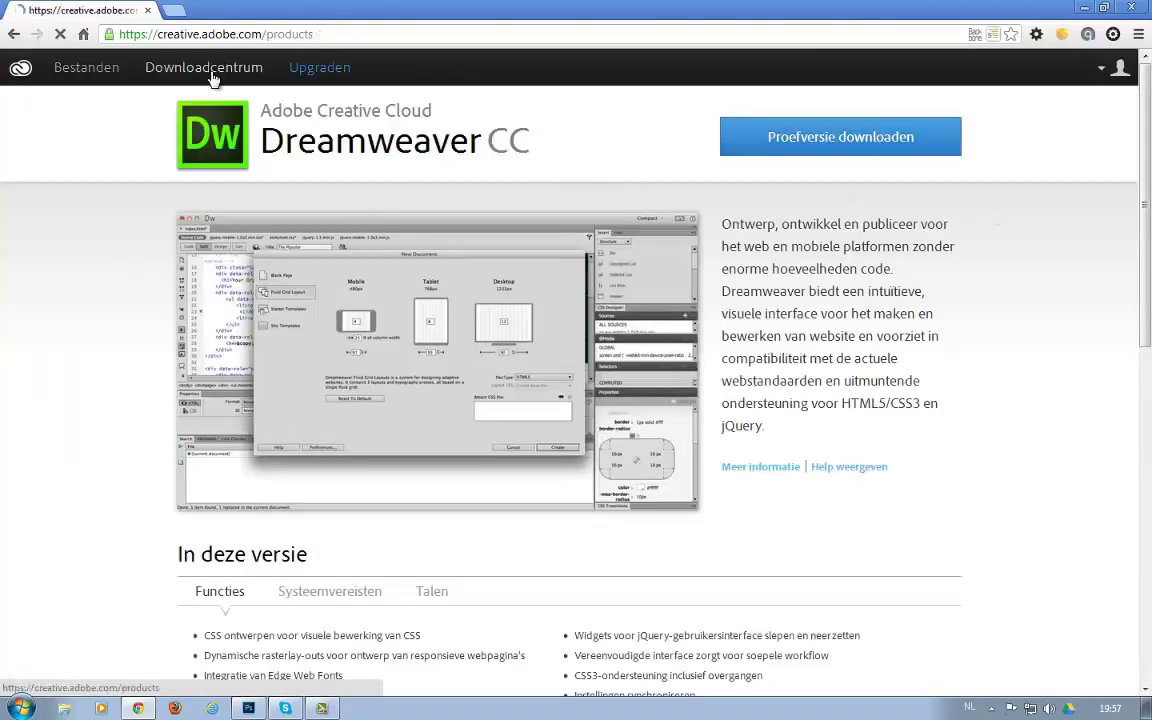
# - Browse the download centre product list, then minimize Chrome to show the desktop
pyautogui.scroll(-4, 390, 300)
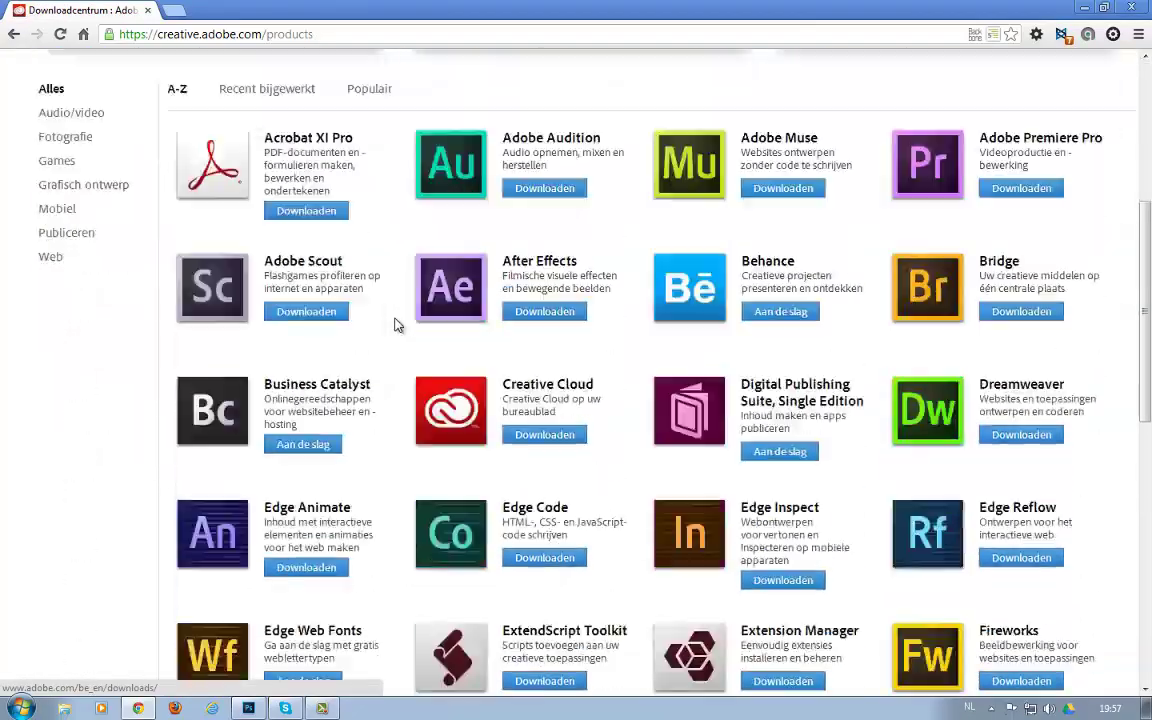
pyautogui.scroll(-6, 398, 323)
pyautogui.scroll(-2, 396, 323)
pyautogui.scroll(8, 396, 323)
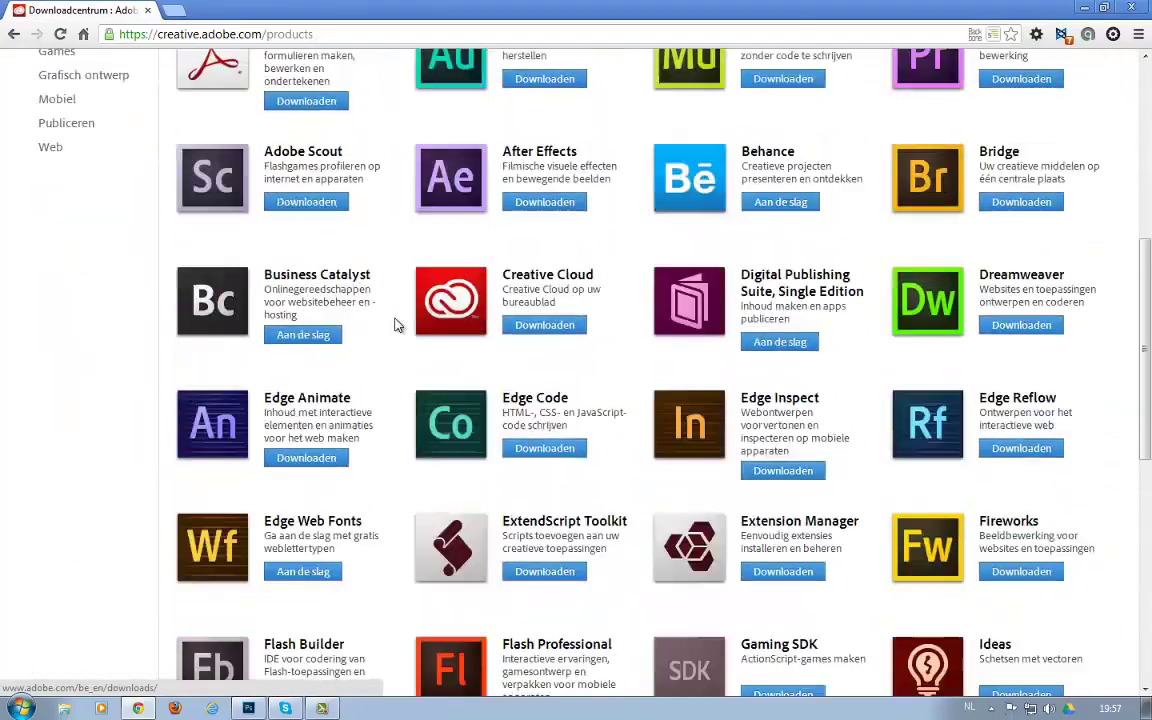
pyautogui.scroll(5, 396, 323)
pyautogui.scroll(-3, 396, 323)
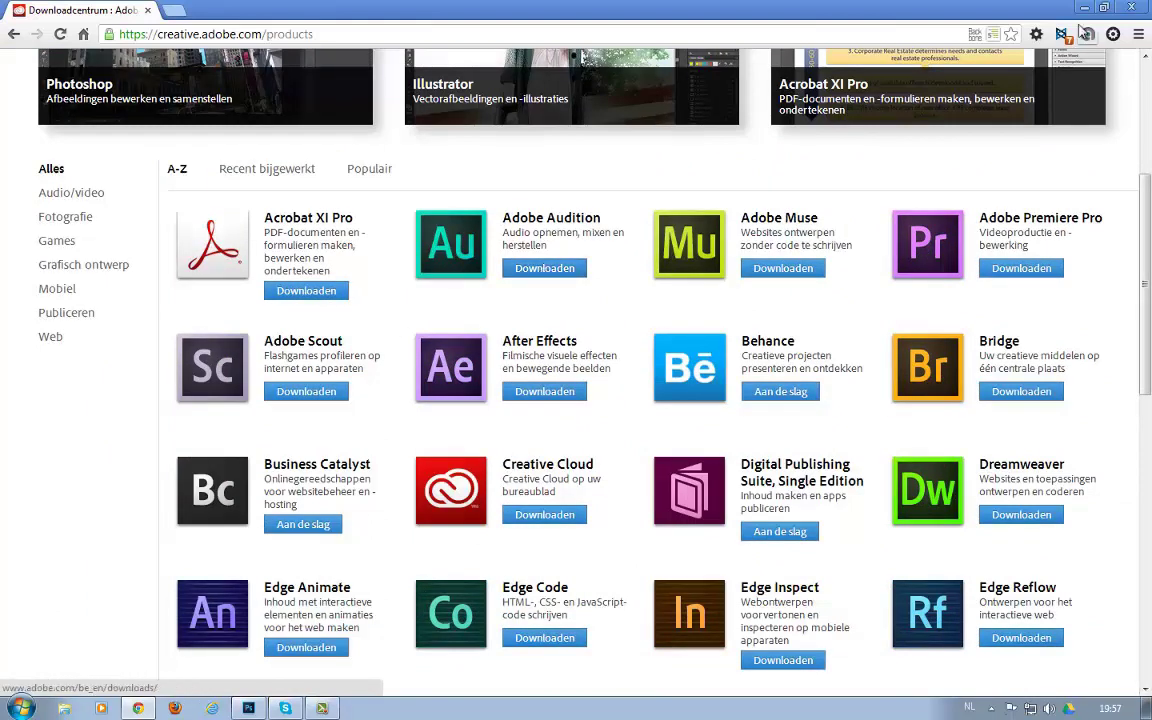
pyautogui.press('super+d')
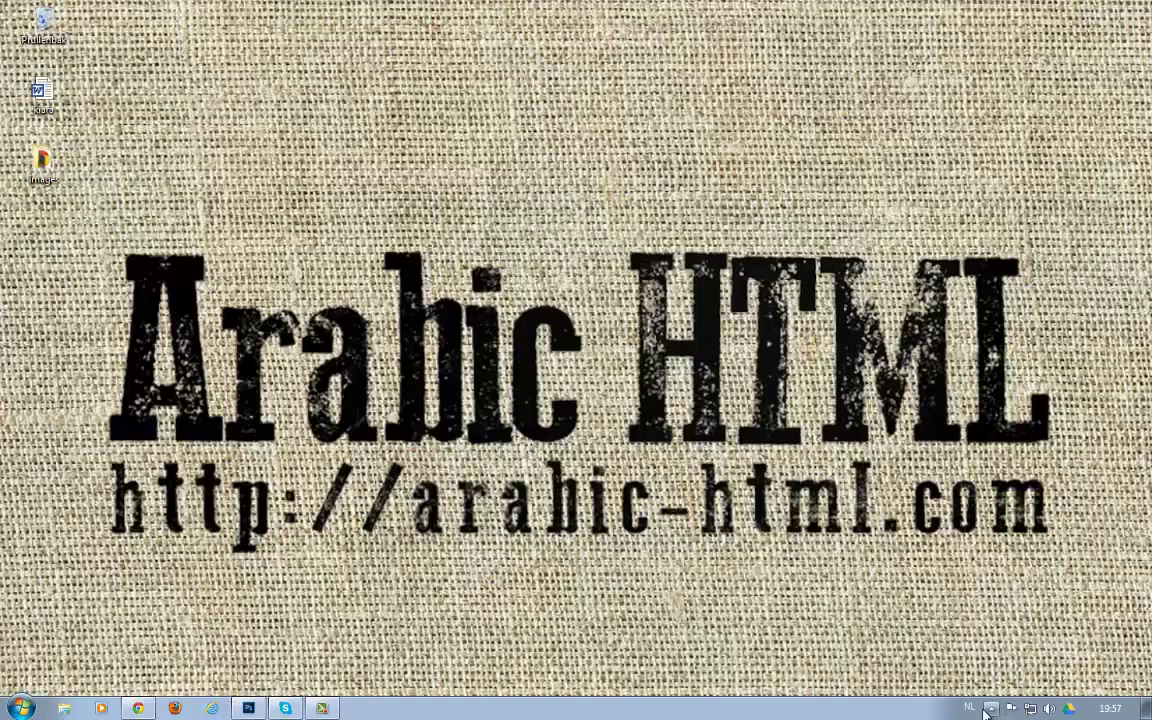
# - Open Creative Cloud from the hidden tray icons and scroll its Apps list of installed and trial apps
pyautogui.click(991, 708)
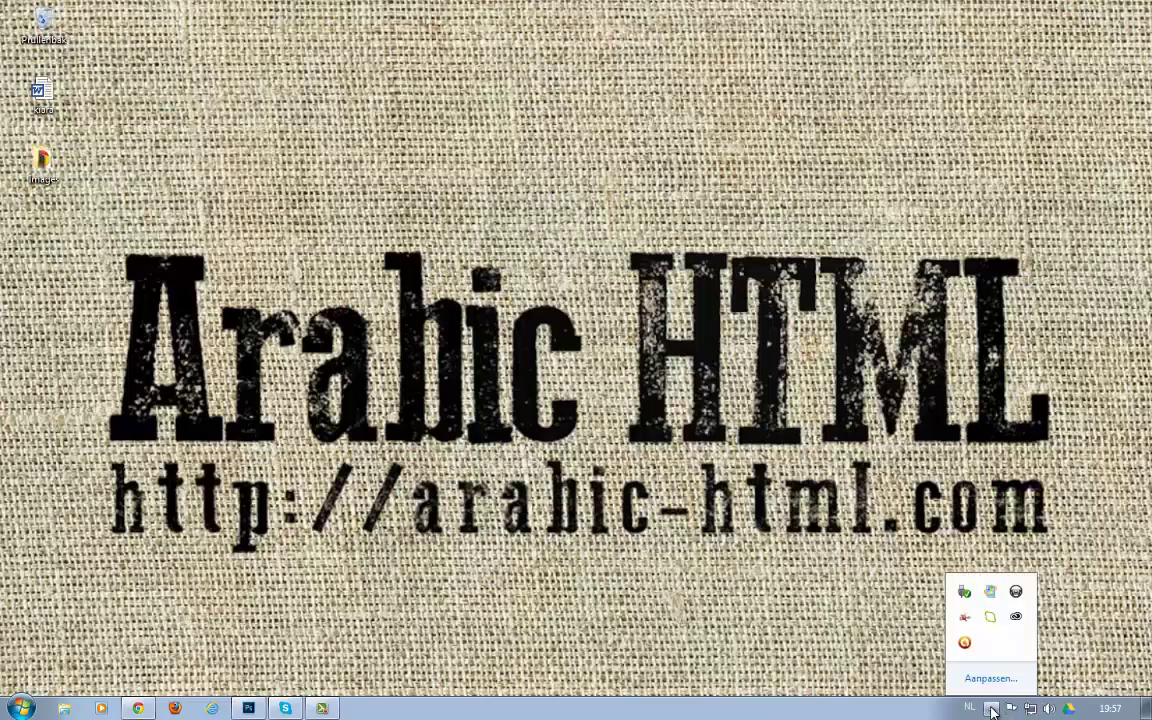
pyautogui.click(1015, 618)
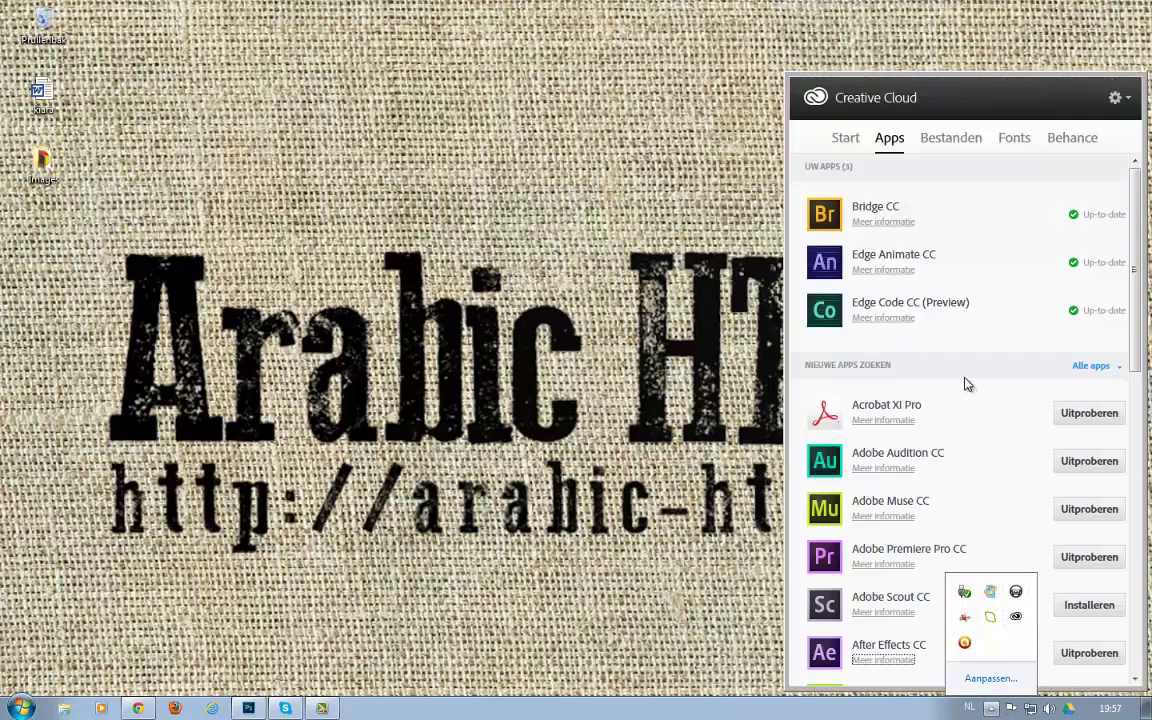
pyautogui.click(957, 111)
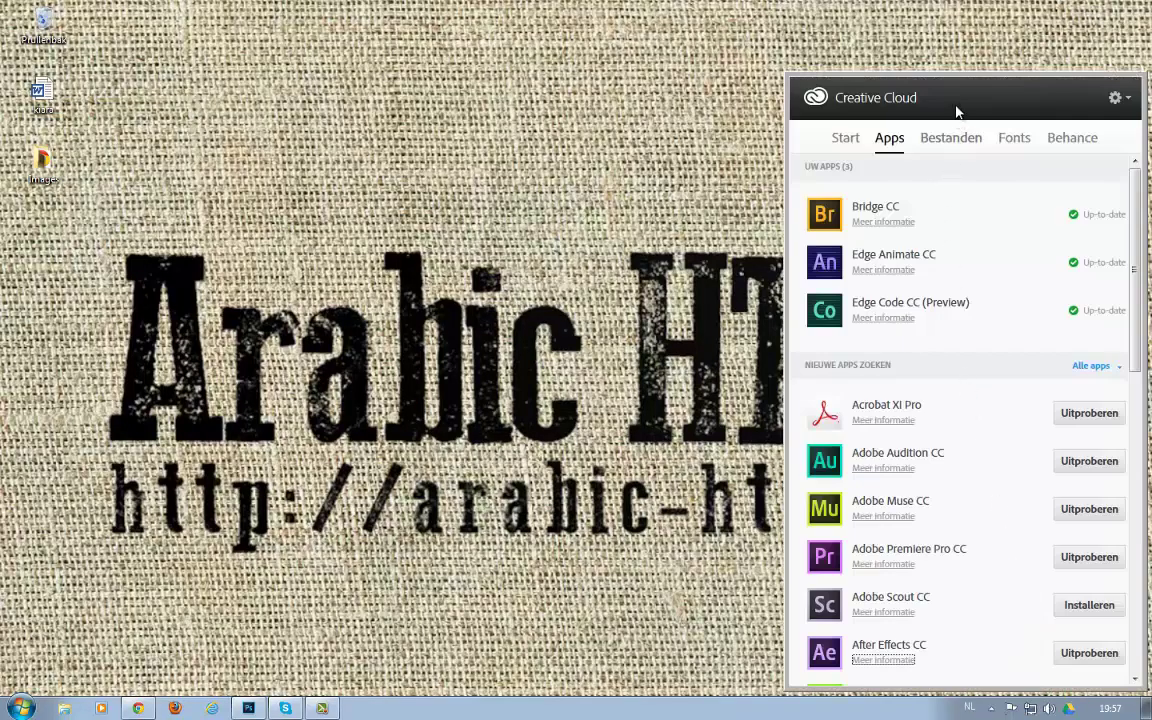
pyautogui.scroll(-3, 895, 265)
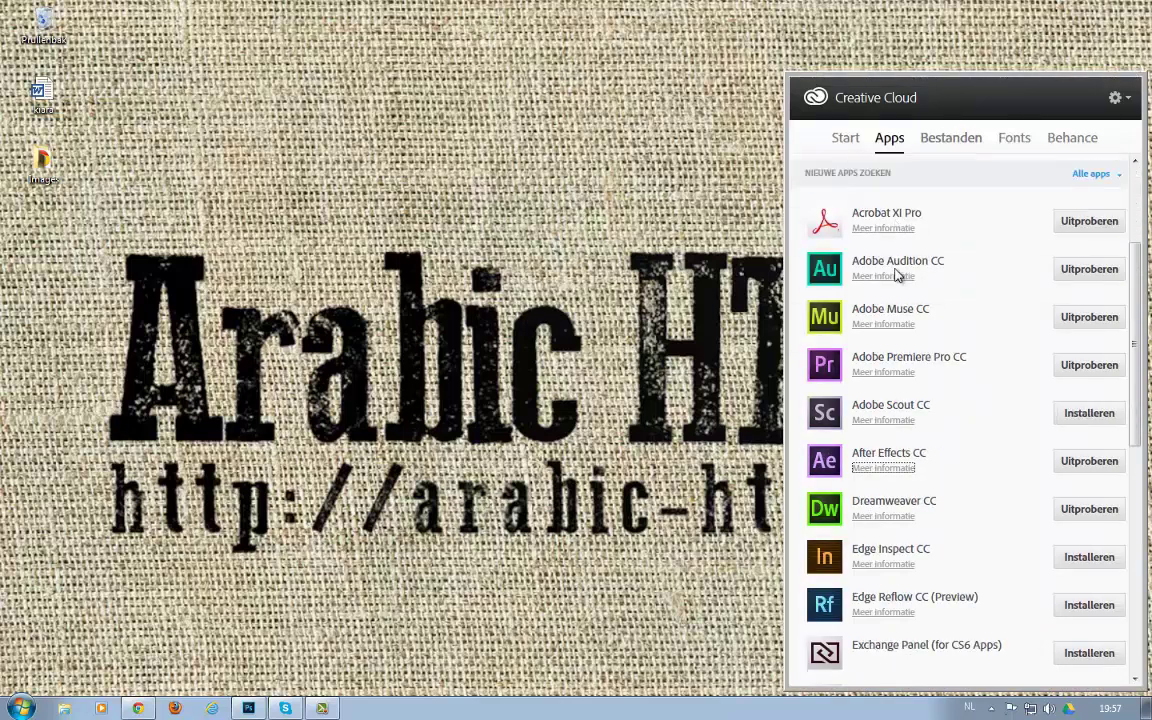
pyautogui.scroll(-4, 897, 275)
pyautogui.scroll(-4, 897, 275)
pyautogui.scroll(5, 897, 275)
pyautogui.scroll(4, 898, 277)
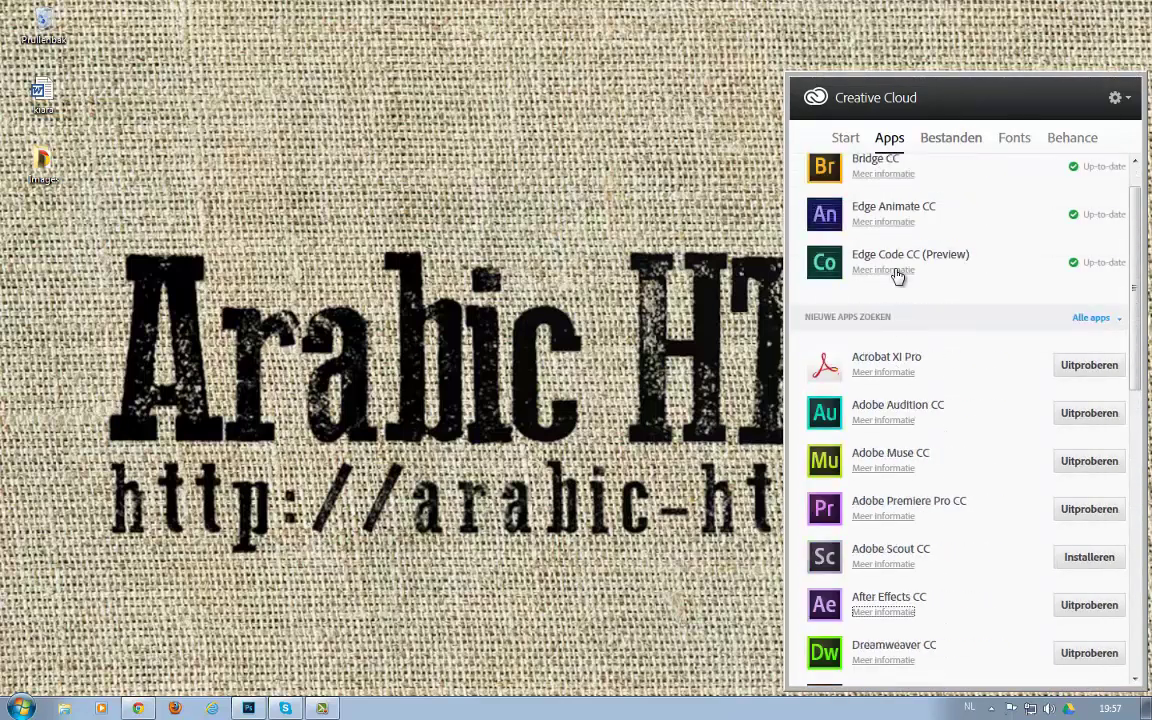
pyautogui.scroll(1, 897, 277)
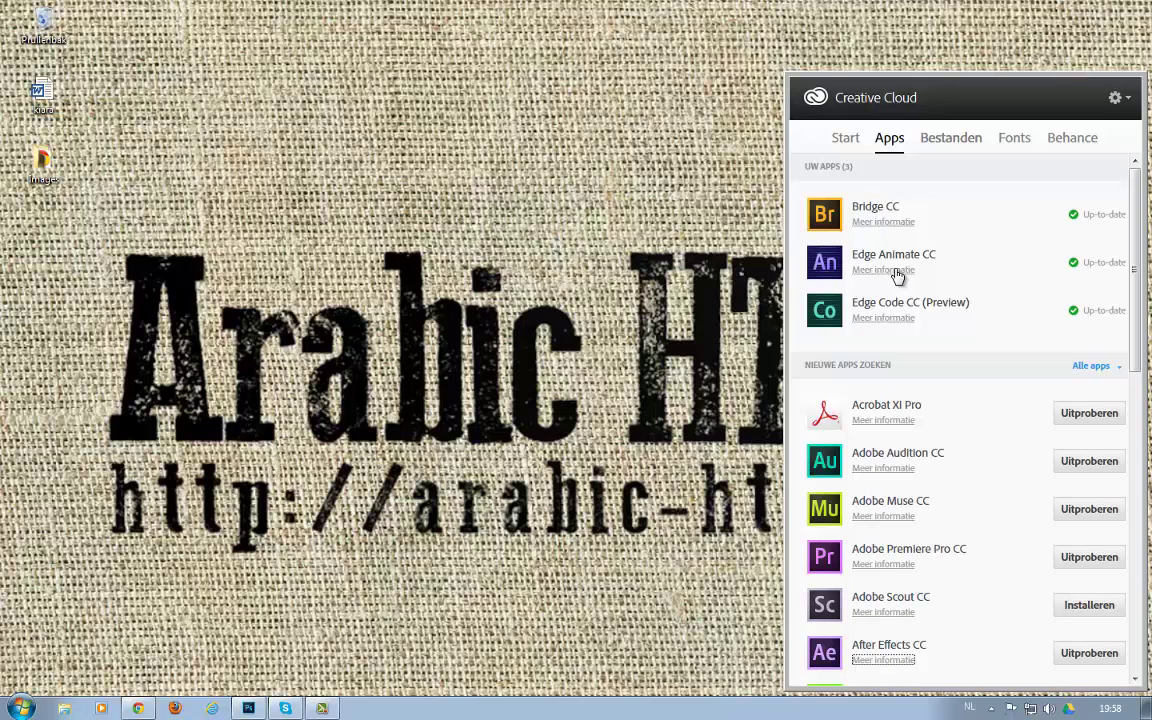
# - In Photoshop, convert the photo's Background layer into smart object Layer 0
pyautogui.click(249, 708)
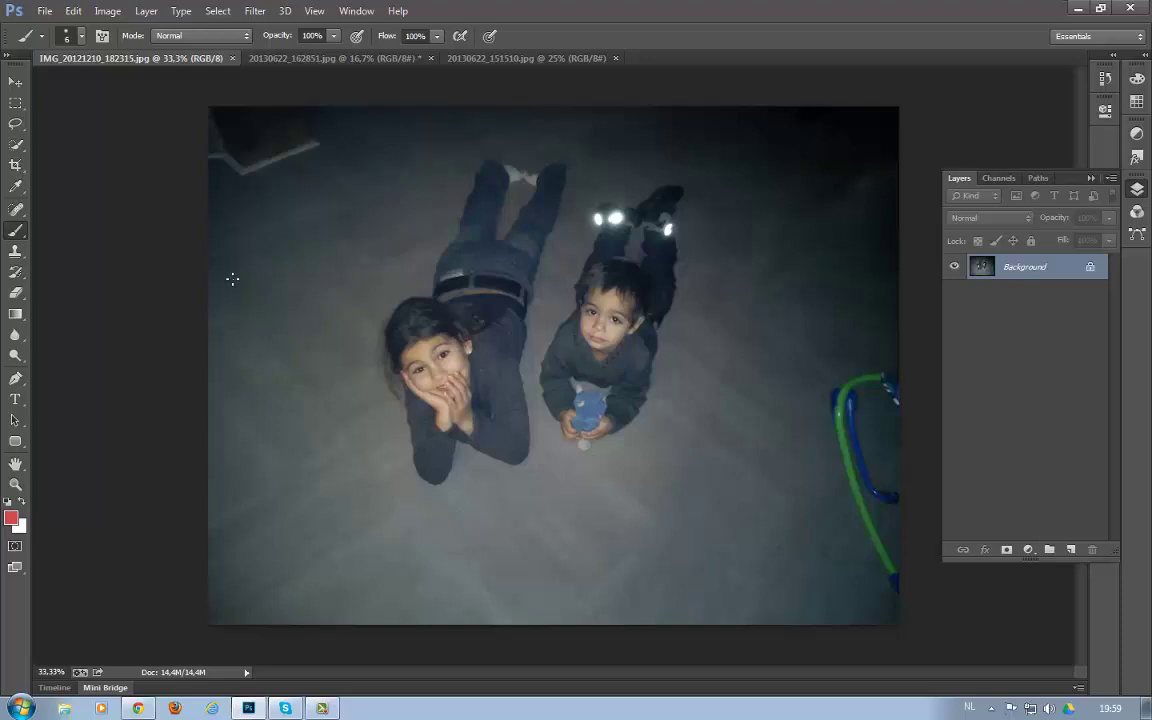
pyautogui.rightClick(1007, 274)
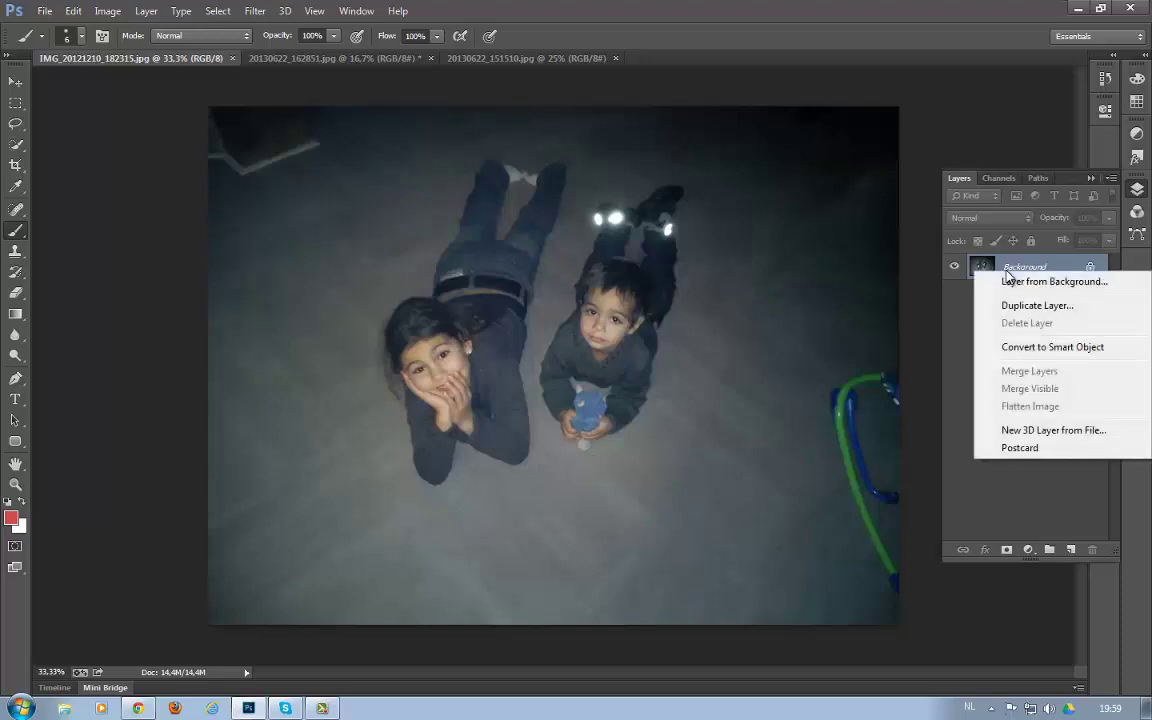
pyautogui.click(1023, 348)
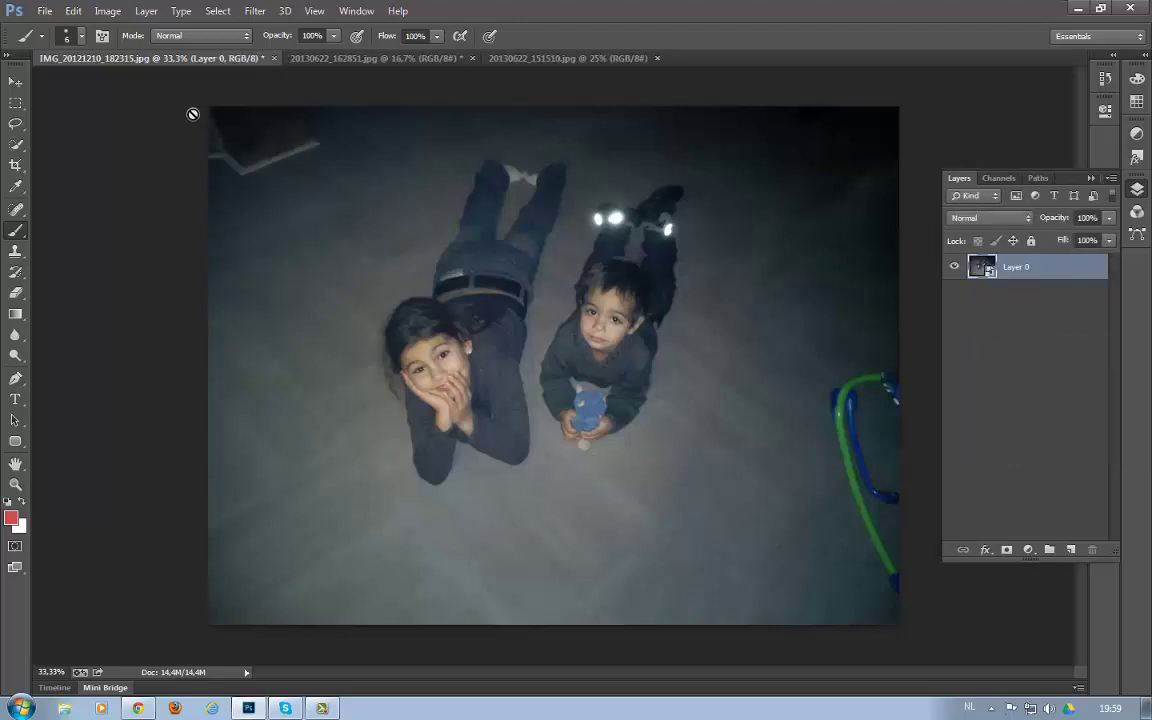
pyautogui.click(255, 11)
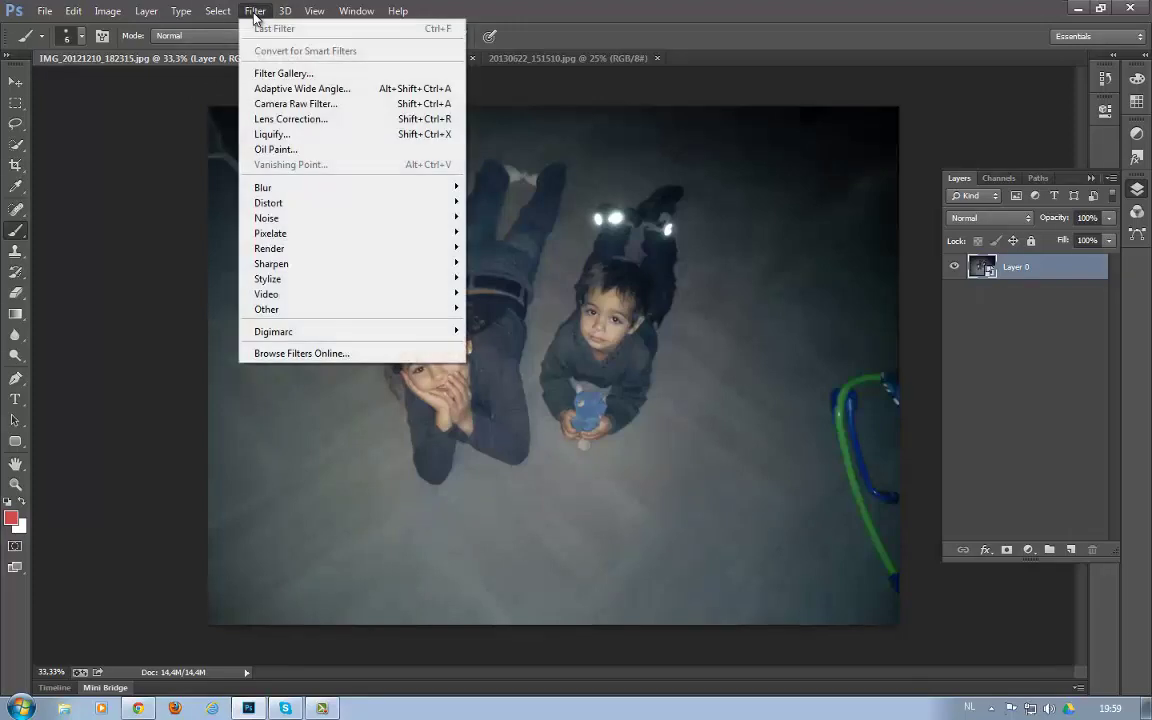
pyautogui.click(265, 107)
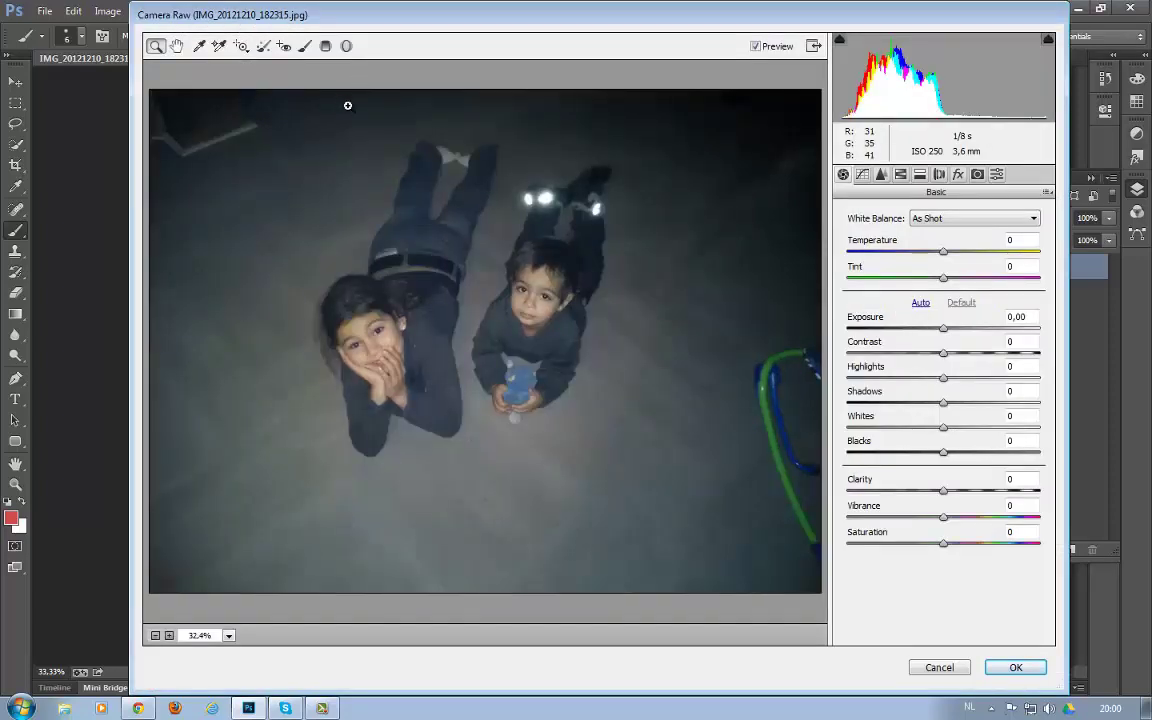
# - Enlarge the Spot Removal heal brush and heal away the green hose at the right edge
pyautogui.click(264, 47)
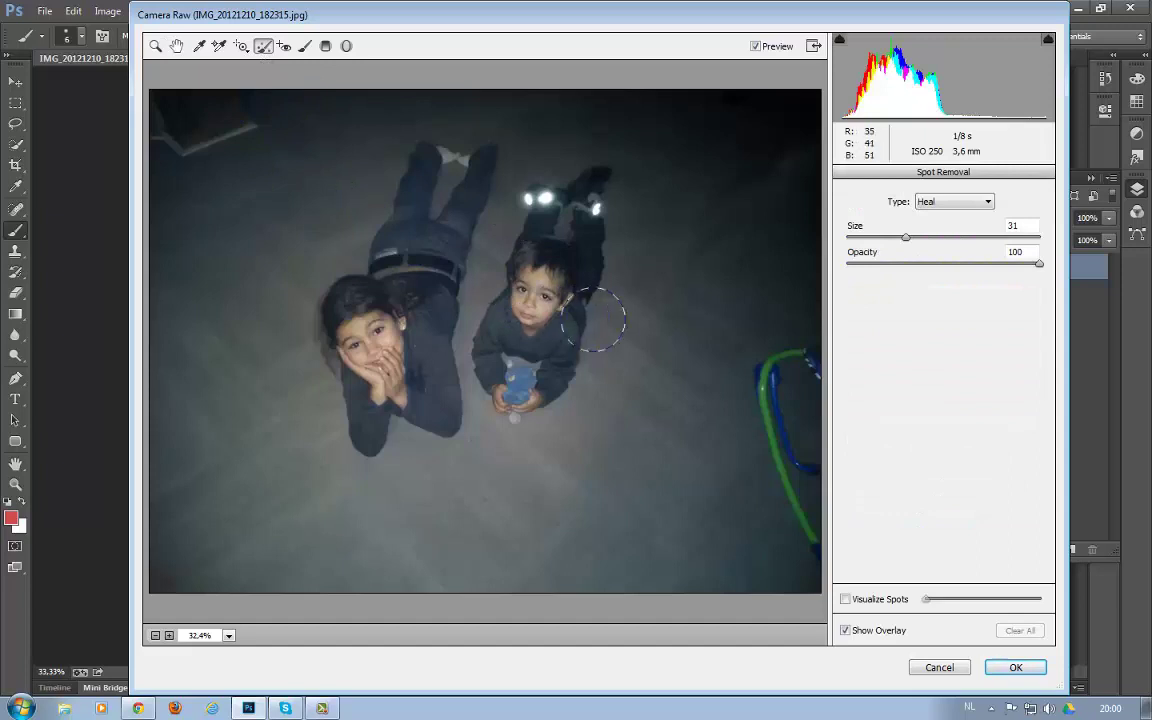
pyautogui.moveTo(905, 237); pyautogui.dragTo(909, 237)
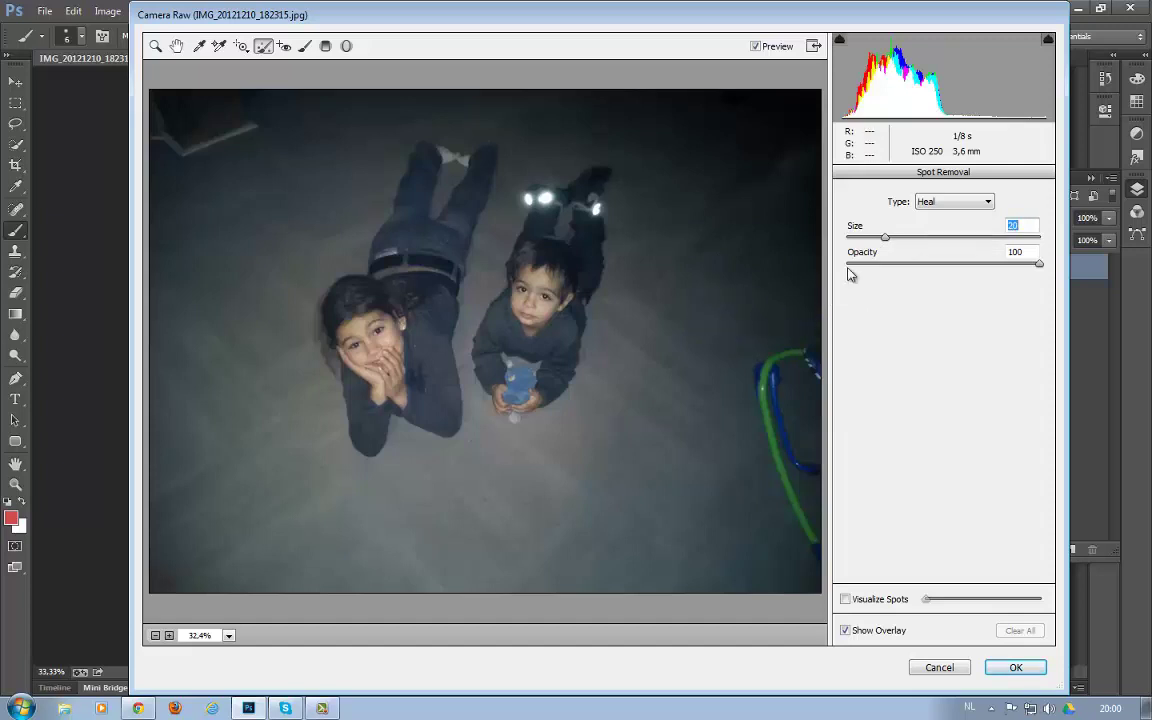
pyautogui.moveTo(886, 238); pyautogui.dragTo(898, 238)
pyautogui.moveTo(792, 355)
pyautogui.mouseDown()
pyautogui.moveTo(792, 468)
pyautogui.moveTo(815, 545)
pyautogui.mouseUp()
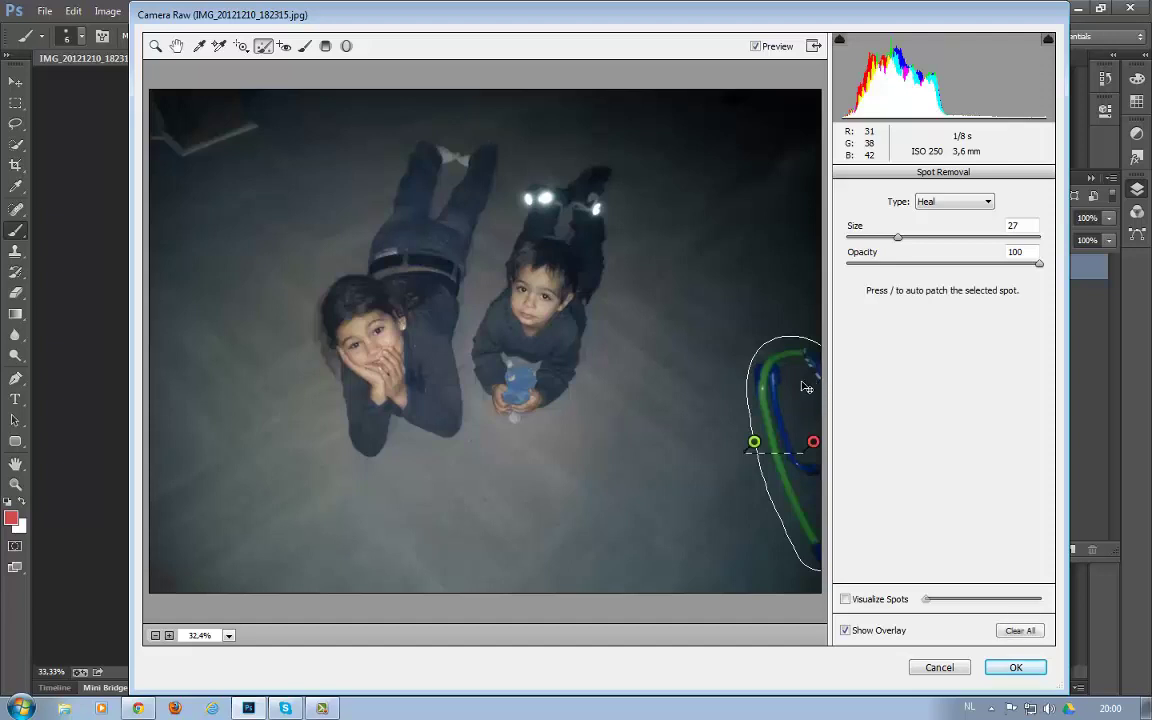
pyautogui.moveTo(802, 390); pyautogui.dragTo(728, 408)
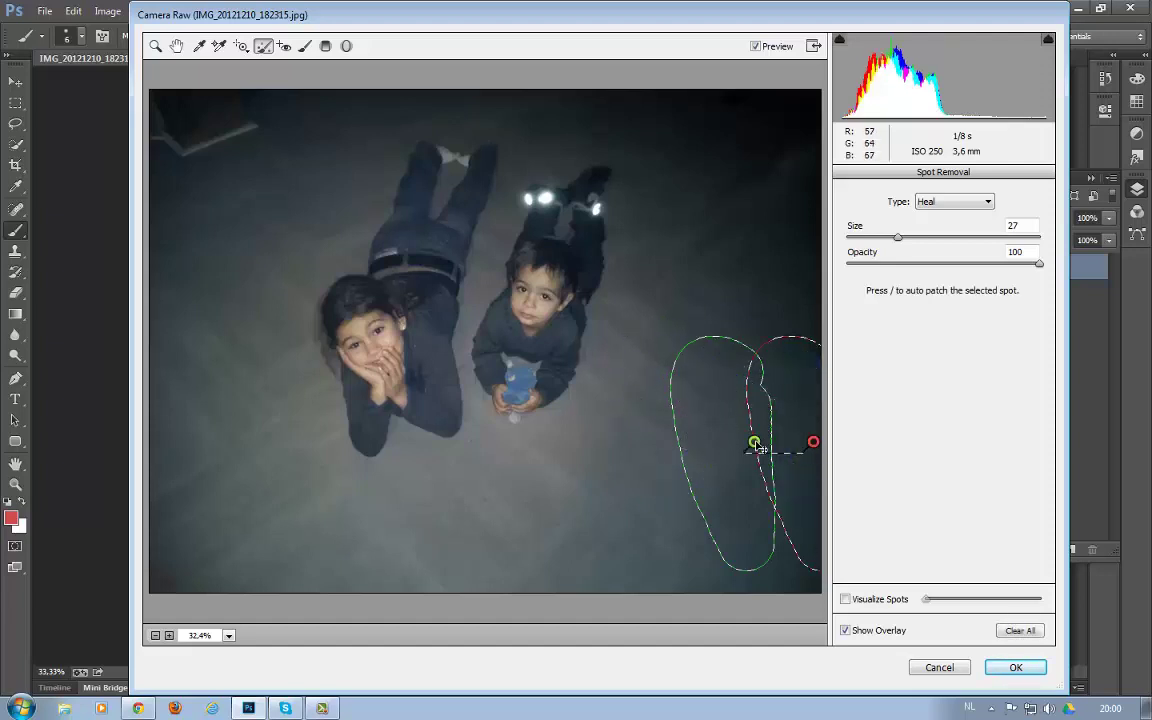
pyautogui.moveTo(758, 447); pyautogui.dragTo(745, 436)
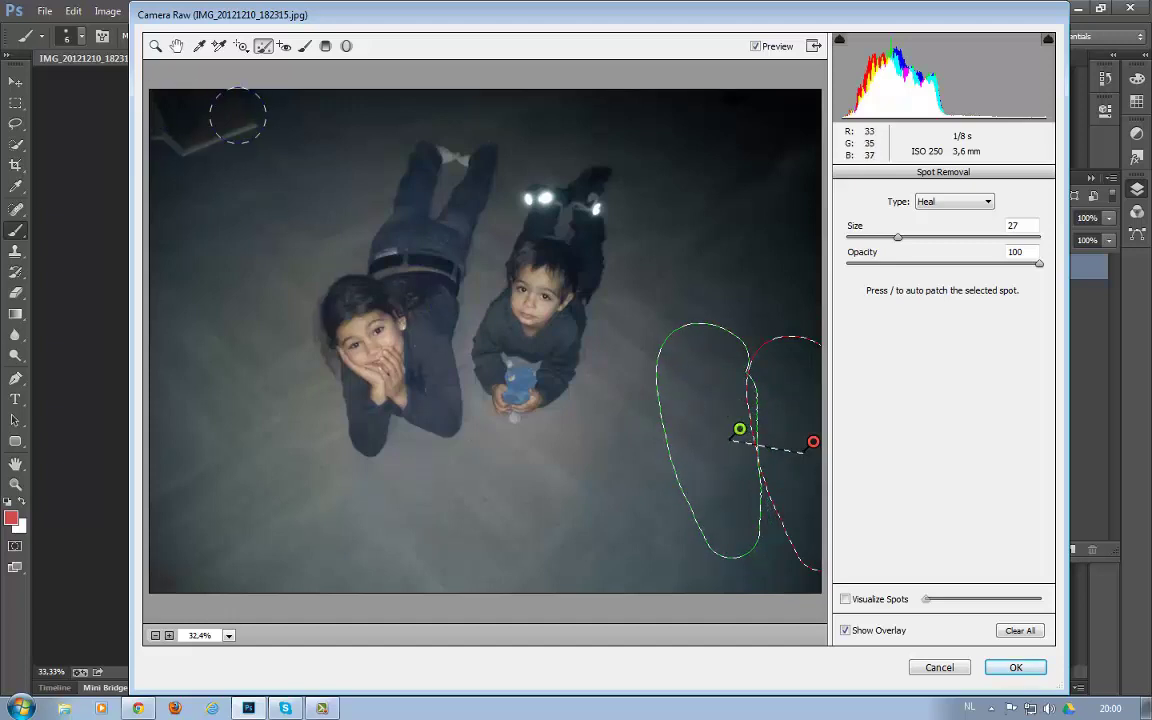
# - Heal the top-left and top-right corner clutter, checking with Visualize Spots, then apply the filter
pyautogui.moveTo(238, 115)
pyautogui.mouseDown()
pyautogui.moveTo(187, 136)
pyautogui.moveTo(160, 95)
pyautogui.mouseUp()
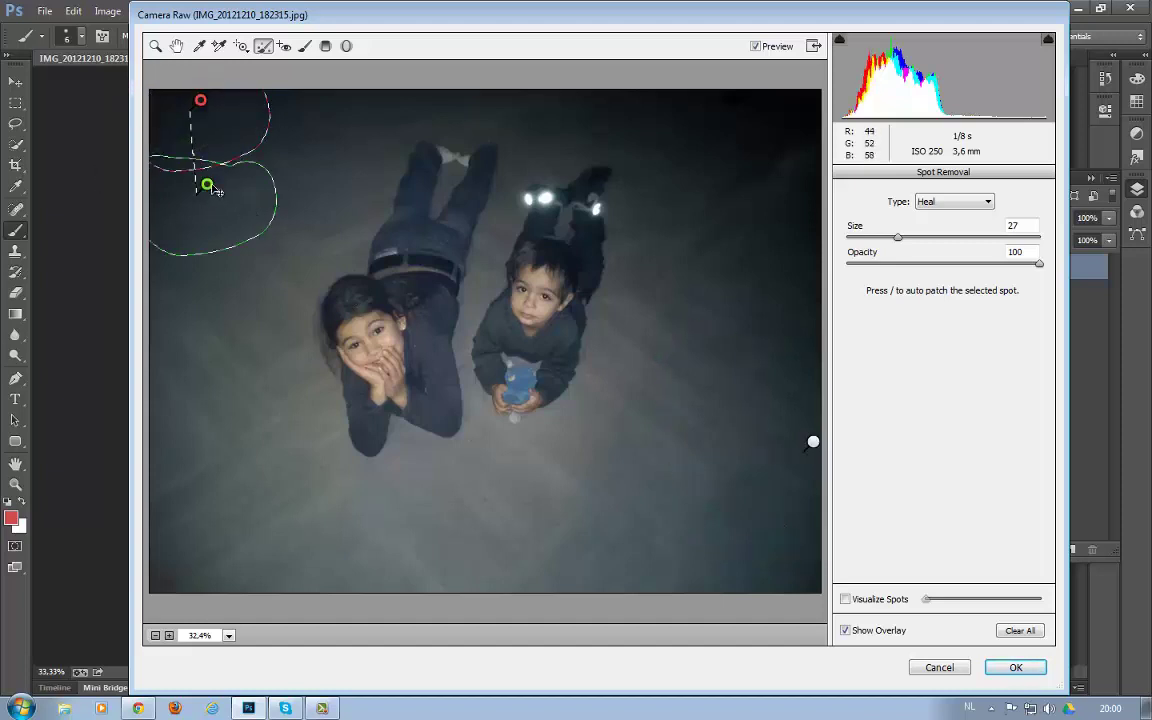
pyautogui.moveTo(207, 186); pyautogui.dragTo(230, 190)
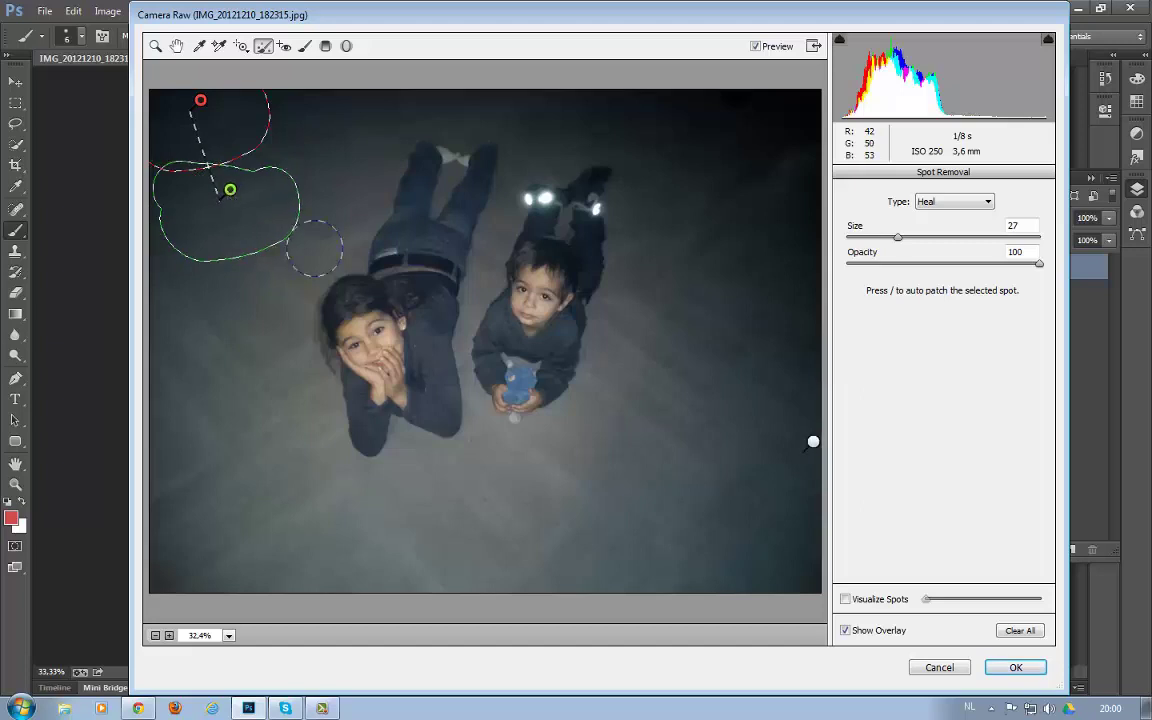
pyautogui.moveTo(813, 441); pyautogui.dragTo(812, 443)
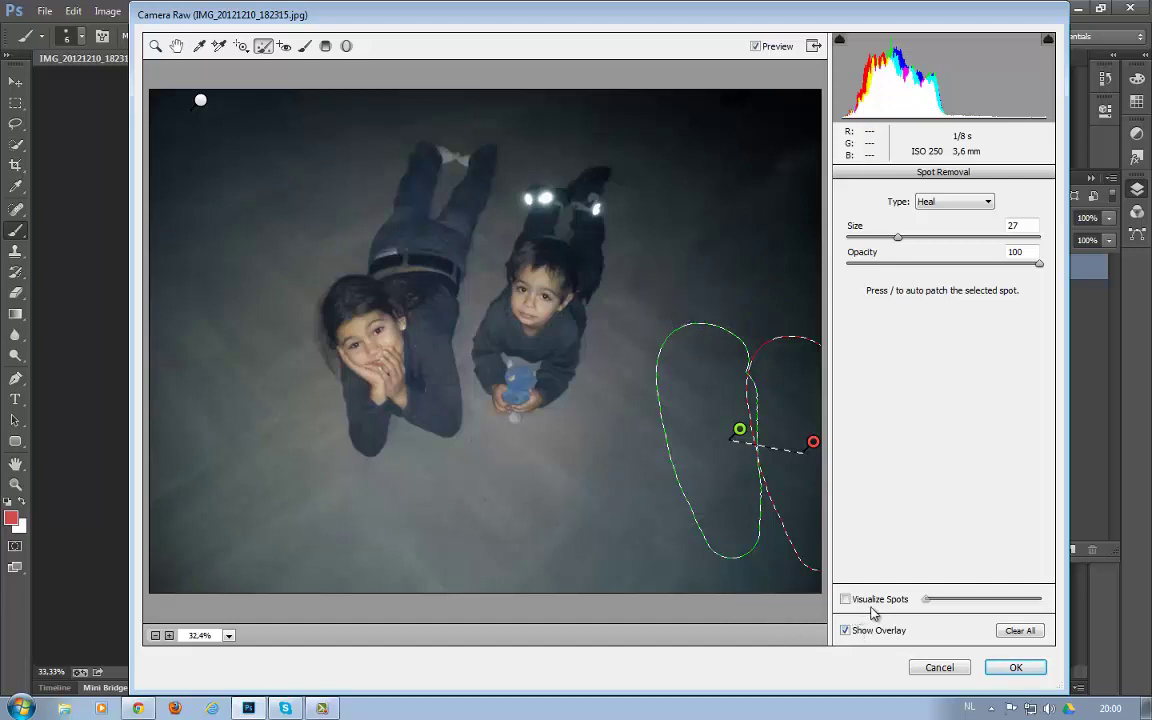
pyautogui.click(848, 600)
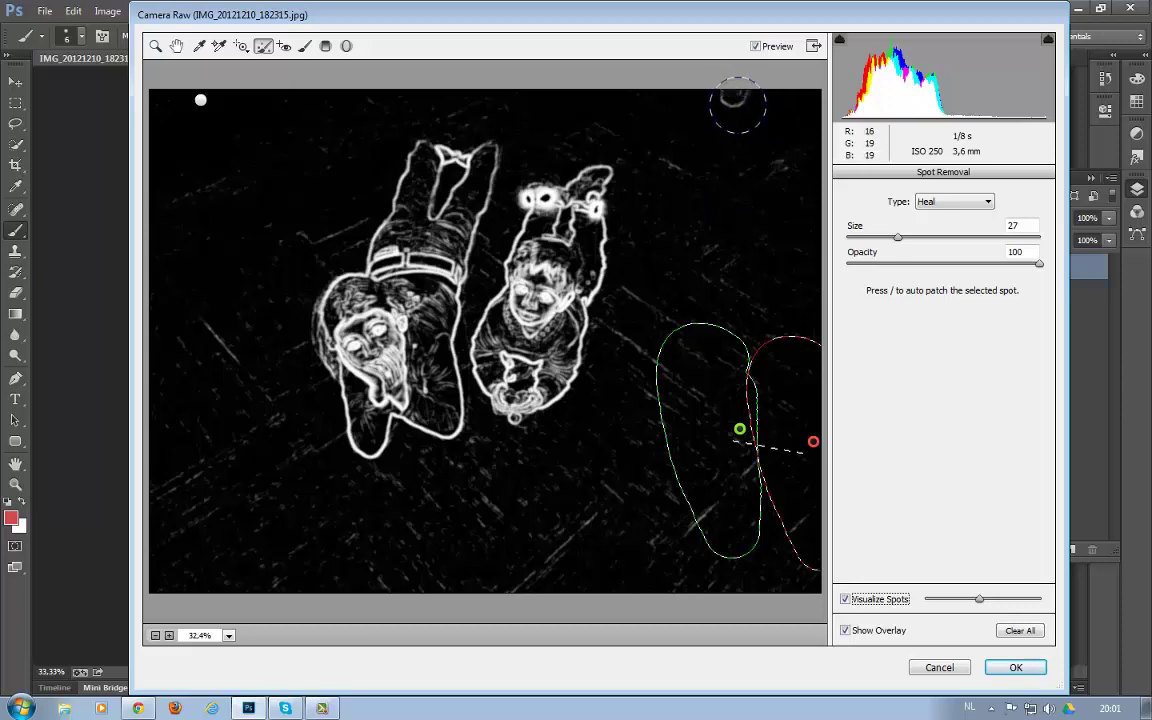
pyautogui.click(846, 599)
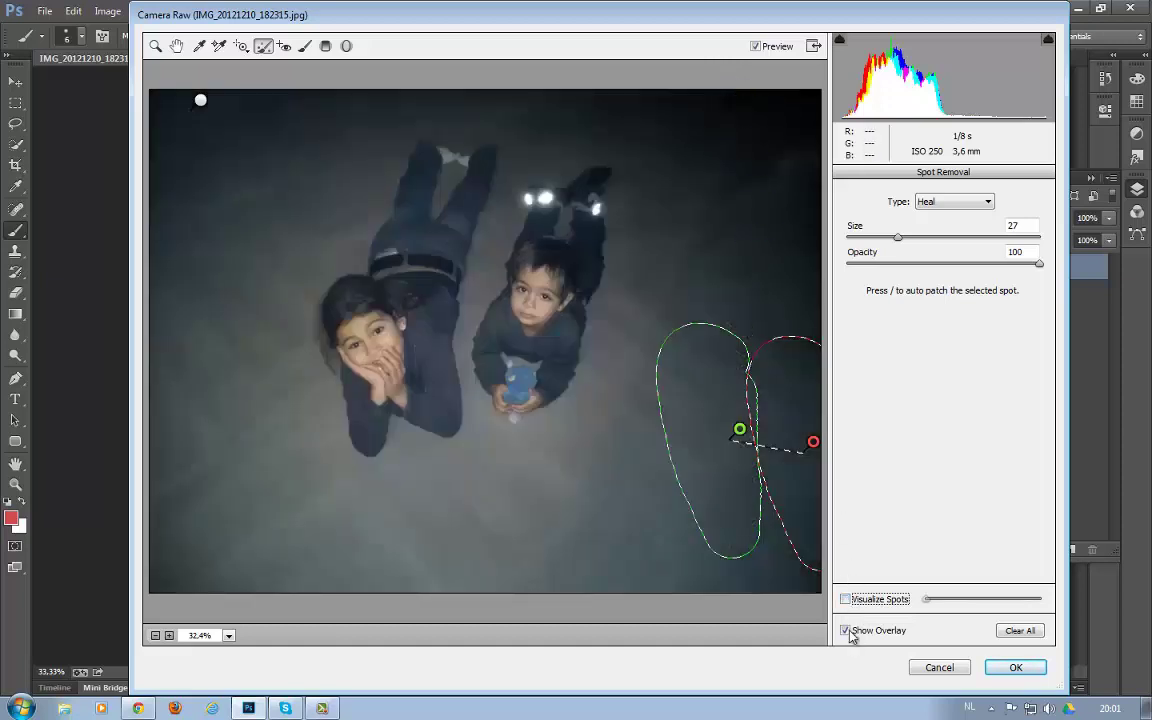
pyautogui.click(846, 599)
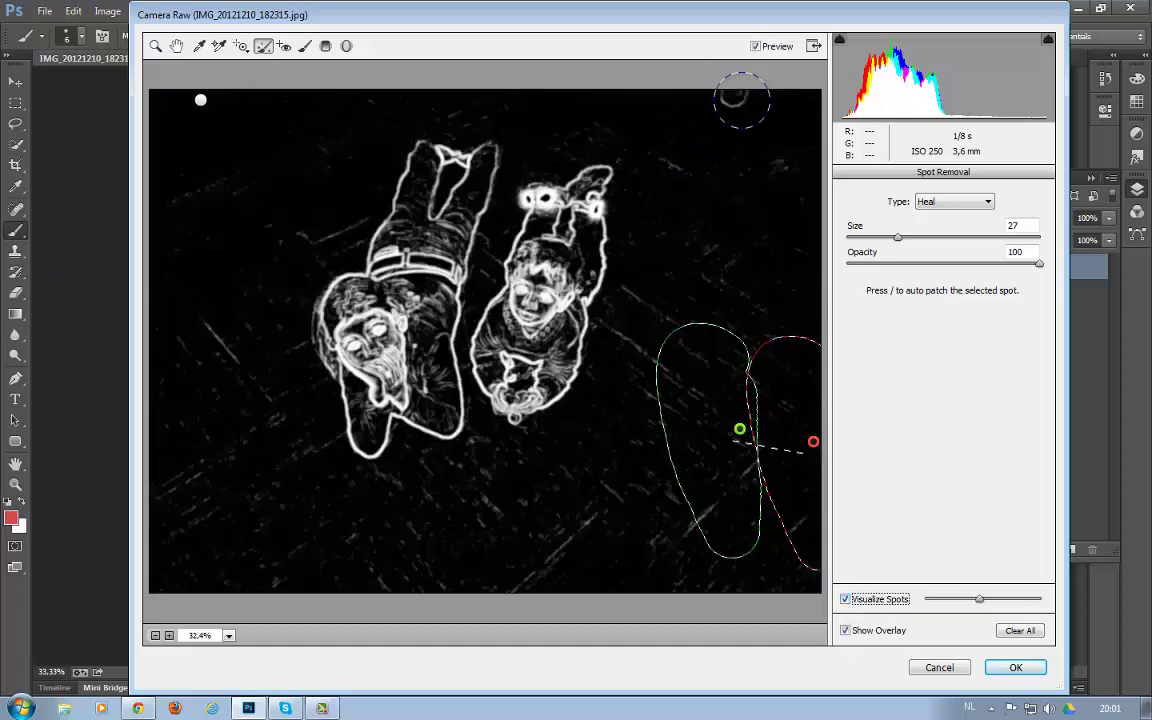
pyautogui.moveTo(740, 95)
pyautogui.mouseDown()
pyautogui.moveTo(700, 100)
pyautogui.moveTo(712, 103)
pyautogui.mouseUp()
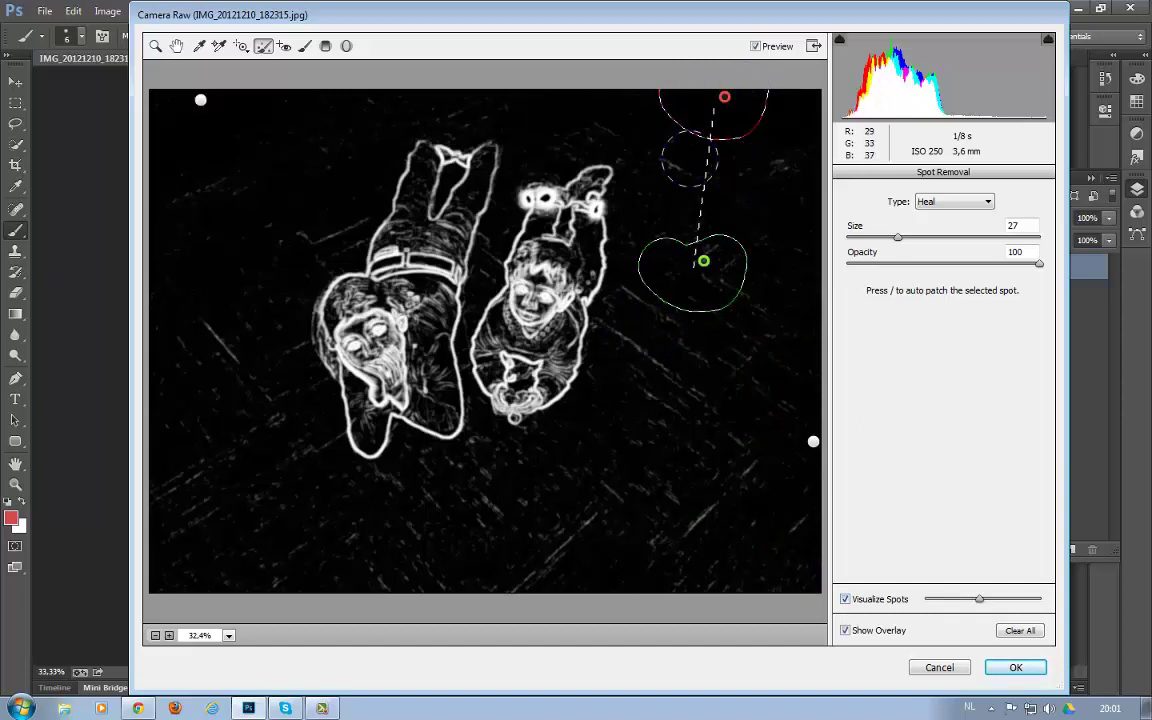
pyautogui.click(1012, 668)
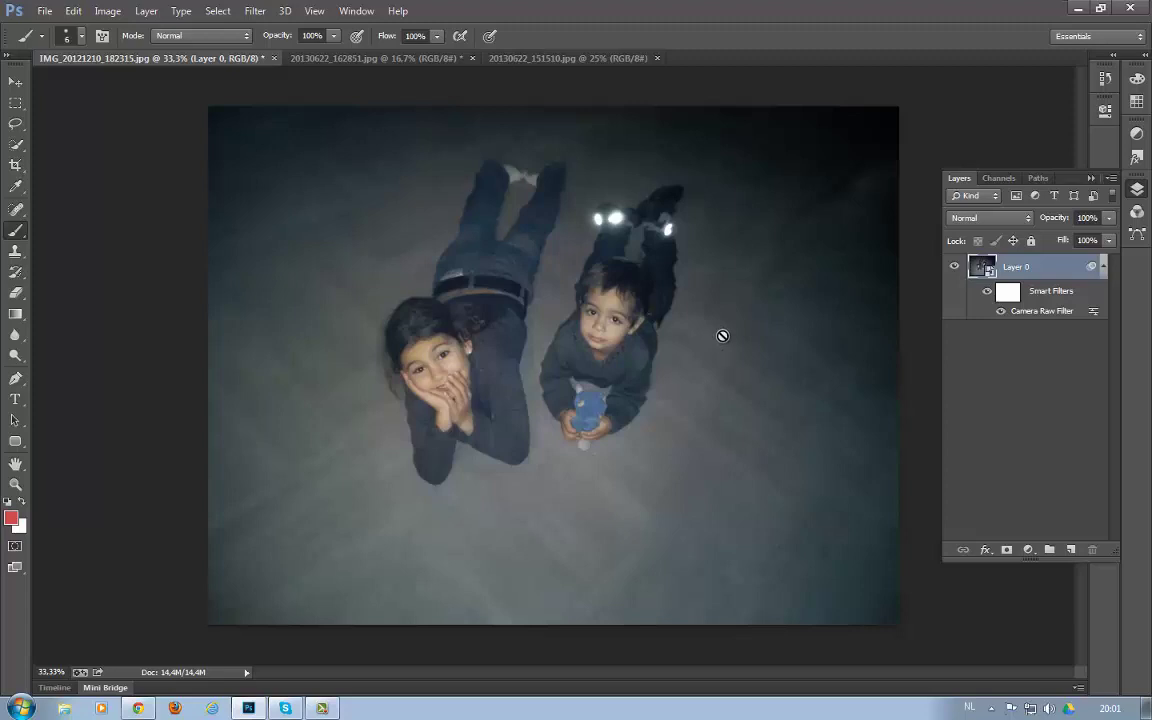
# - In Camera Raw, draw a Radial Filter circle centred on the two children
pyautogui.click(259, 12)
pyautogui.click(287, 104)
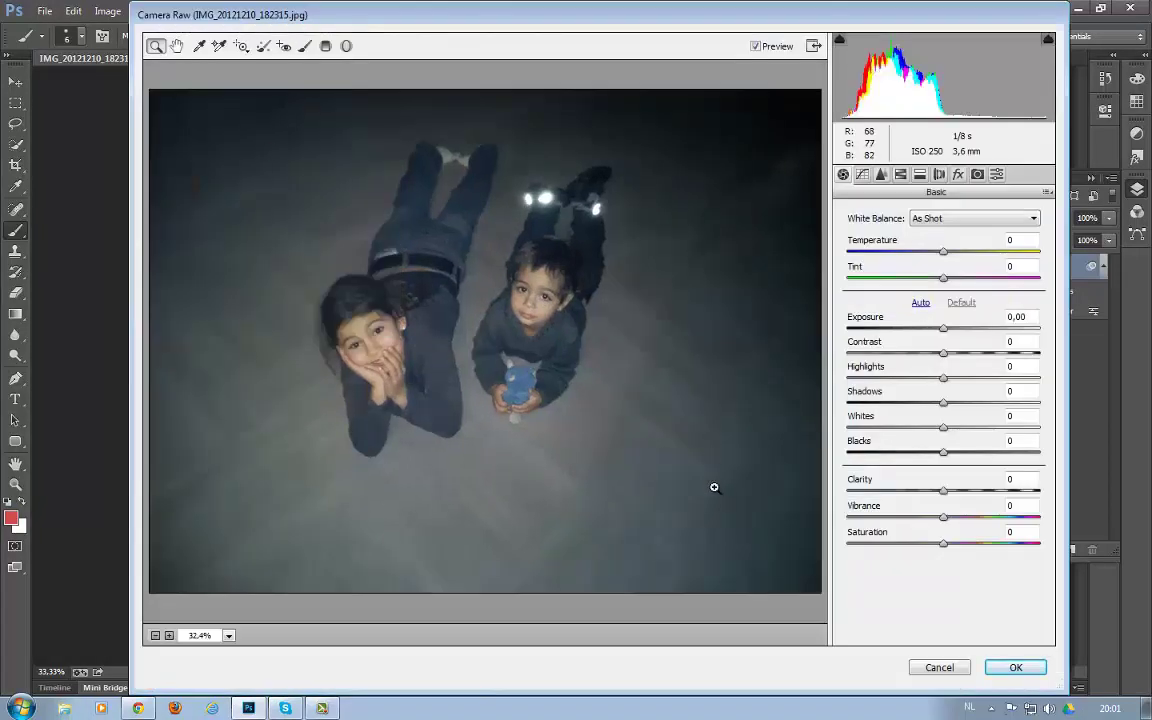
pyautogui.click(347, 47)
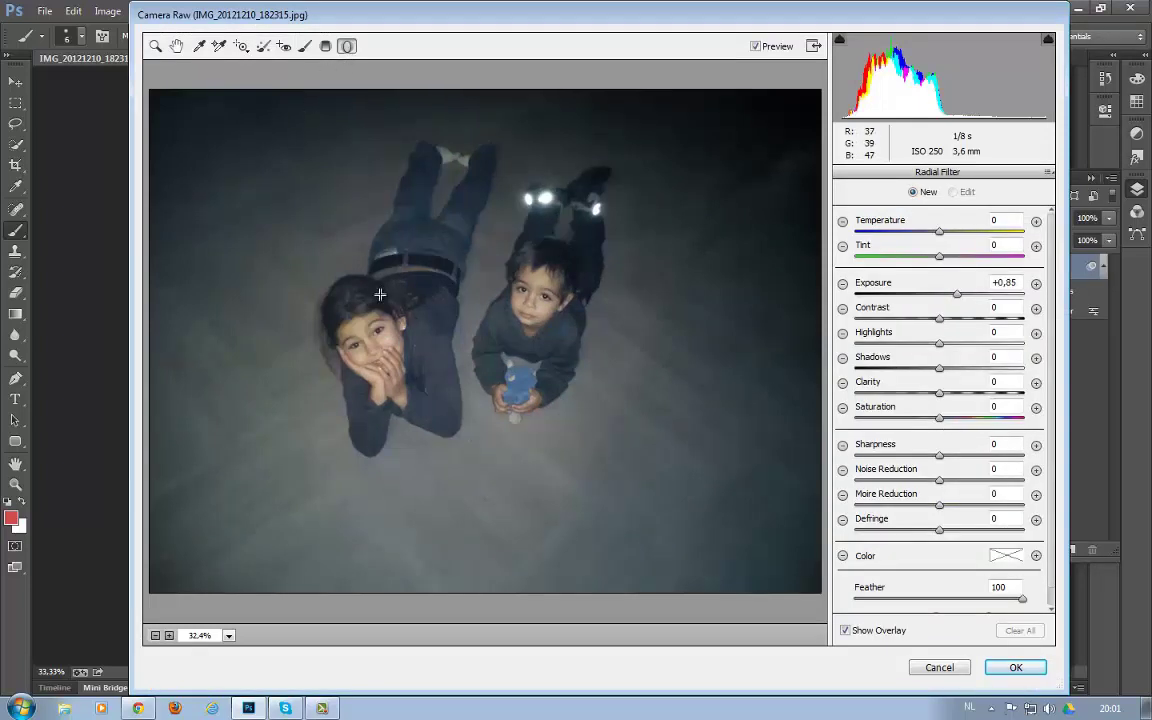
pyautogui.moveTo(449, 325); pyautogui.dragTo(624, 171)
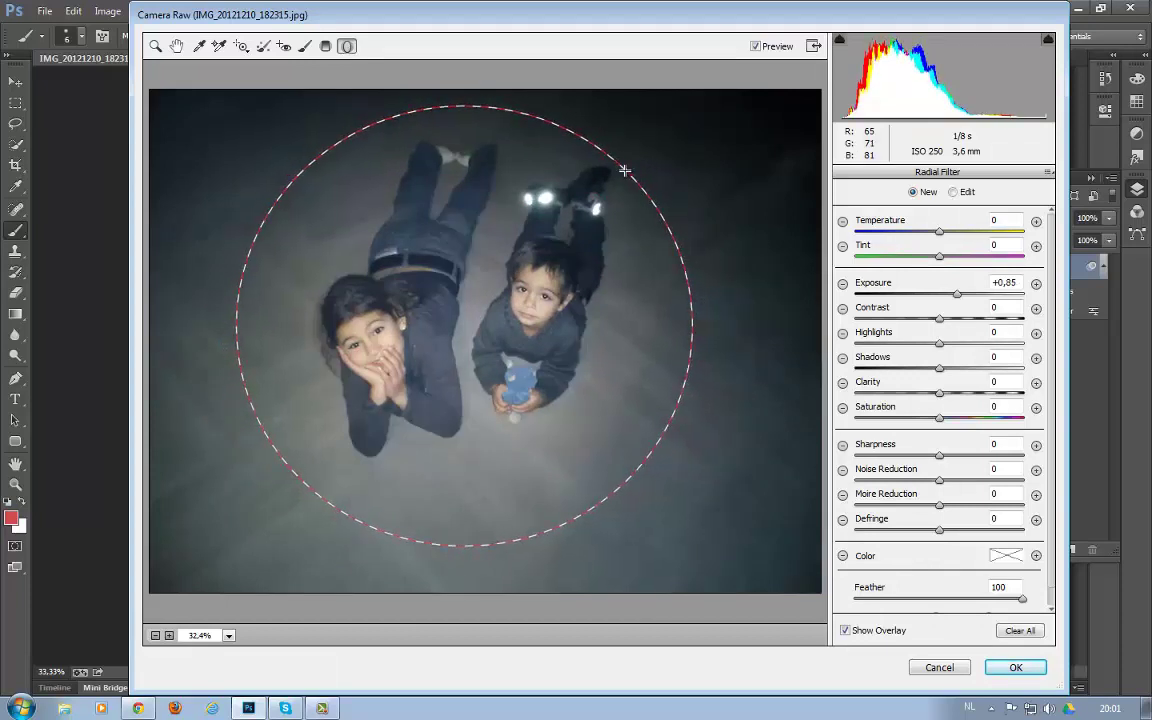
pyautogui.moveTo(624, 171); pyautogui.dragTo(632, 165)
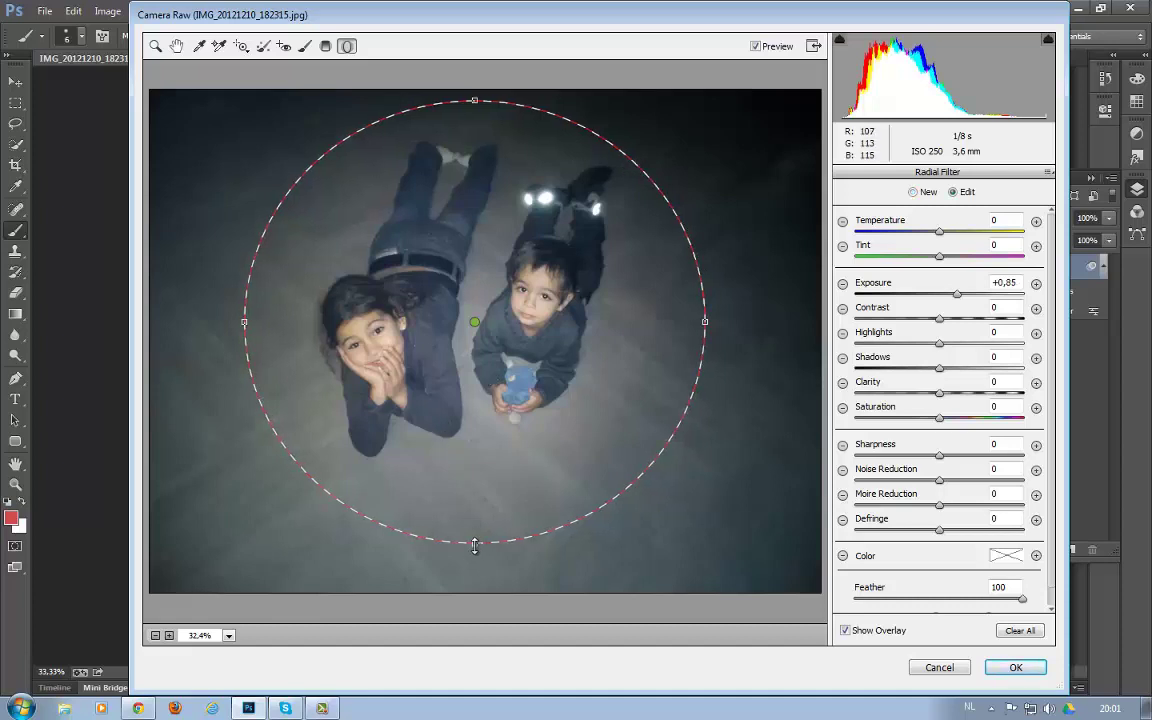
pyautogui.moveTo(475, 546); pyautogui.dragTo(475, 533)
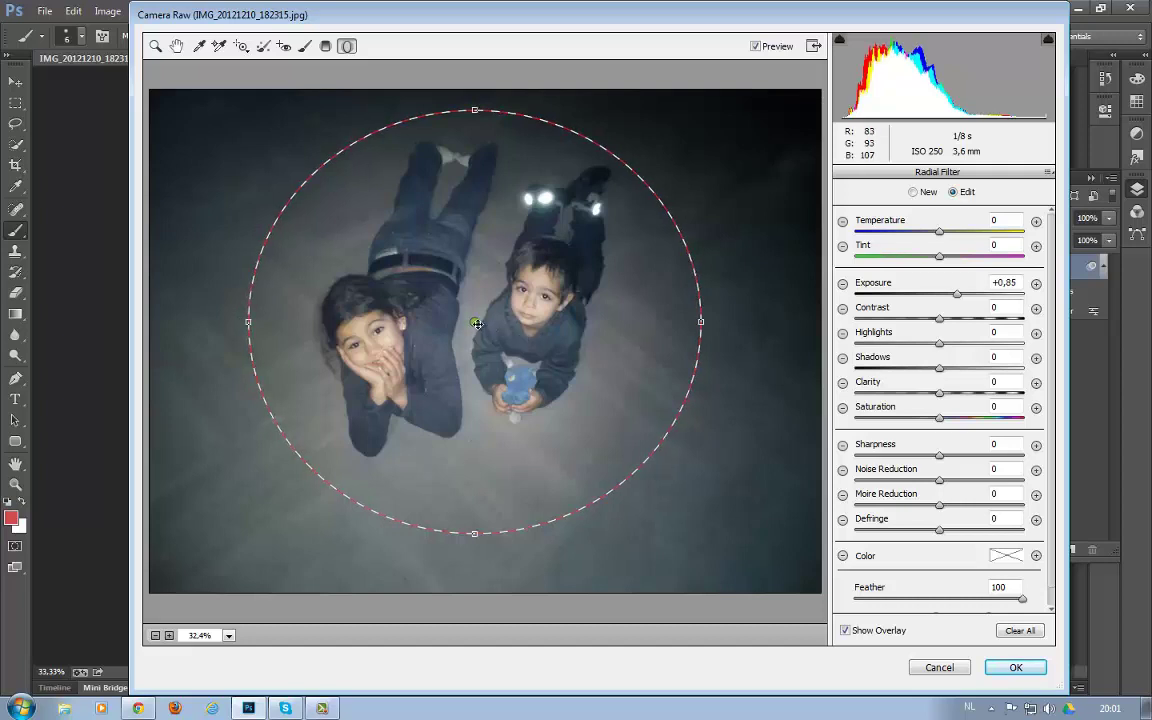
pyautogui.moveTo(440, 279)
pyautogui.mouseDown()
pyautogui.moveTo(415, 235)
pyautogui.moveTo(662, 161)
pyautogui.moveTo(724, 196)
pyautogui.moveTo(240, 191)
pyautogui.moveTo(219, 489)
pyautogui.moveTo(231, 172)
pyautogui.moveTo(557, 122)
pyautogui.moveTo(735, 123)
pyautogui.moveTo(735, 211)
pyautogui.moveTo(505, 310)
pyautogui.moveTo(507, 323)
pyautogui.moveTo(484, 320)
pyautogui.mouseUp()
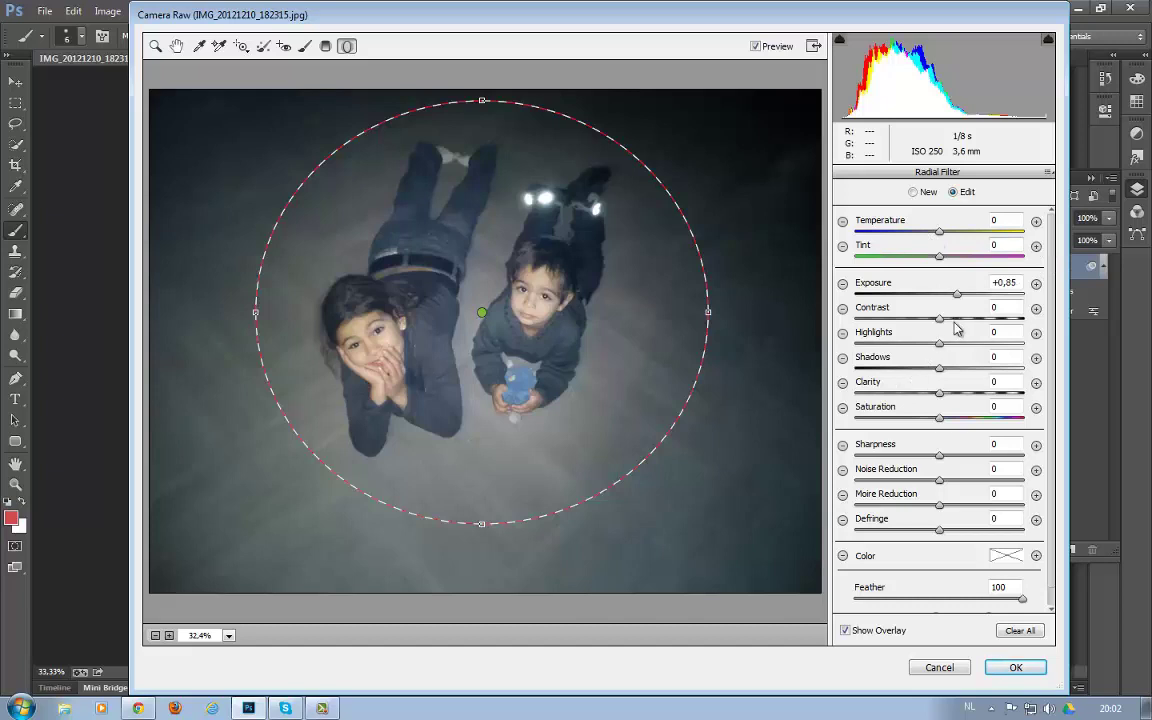
# - Set the radial filter to Effect Inside with Feather 100 and Exposure +0,65
pyautogui.scroll(-1, 955, 328)
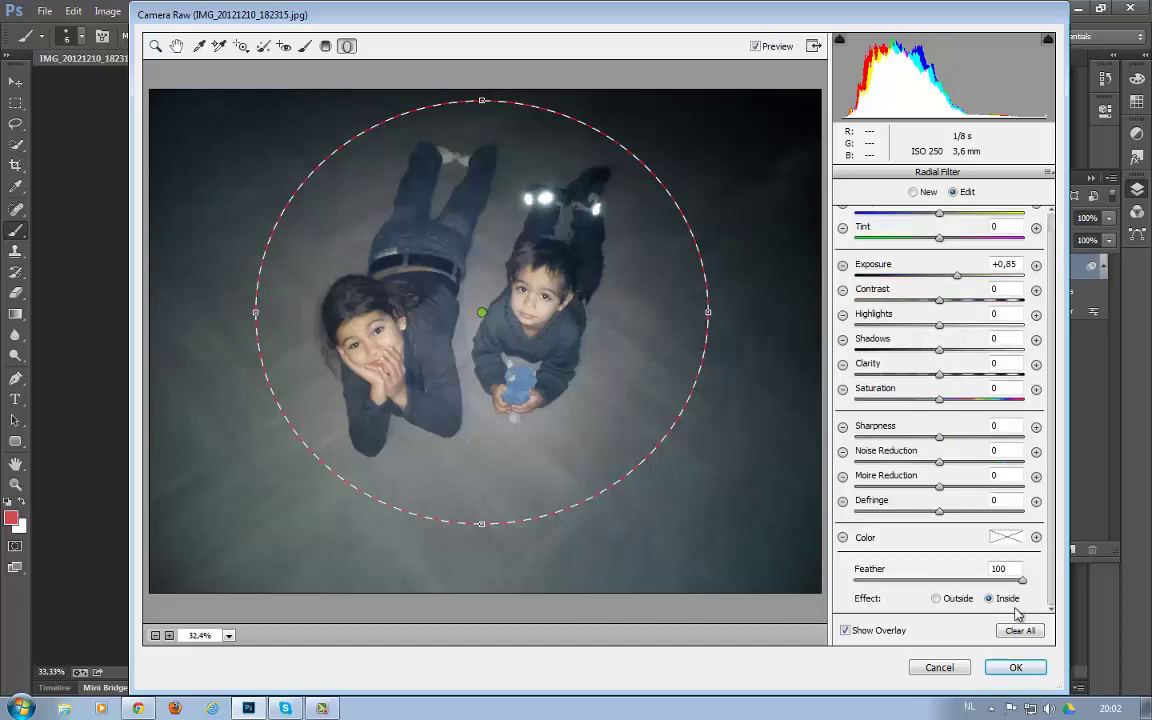
pyautogui.moveTo(1022, 580)
pyautogui.mouseDown()
pyautogui.moveTo(922, 590)
pyautogui.moveTo(1025, 580)
pyautogui.mouseUp()
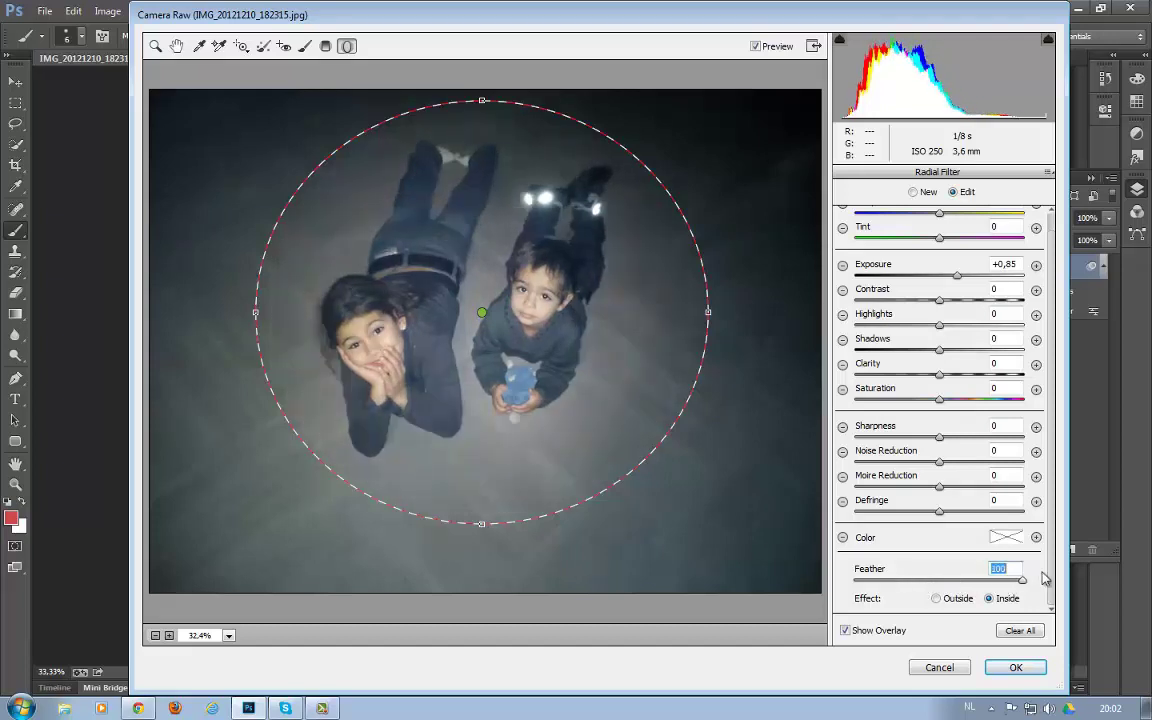
pyautogui.click(957, 598)
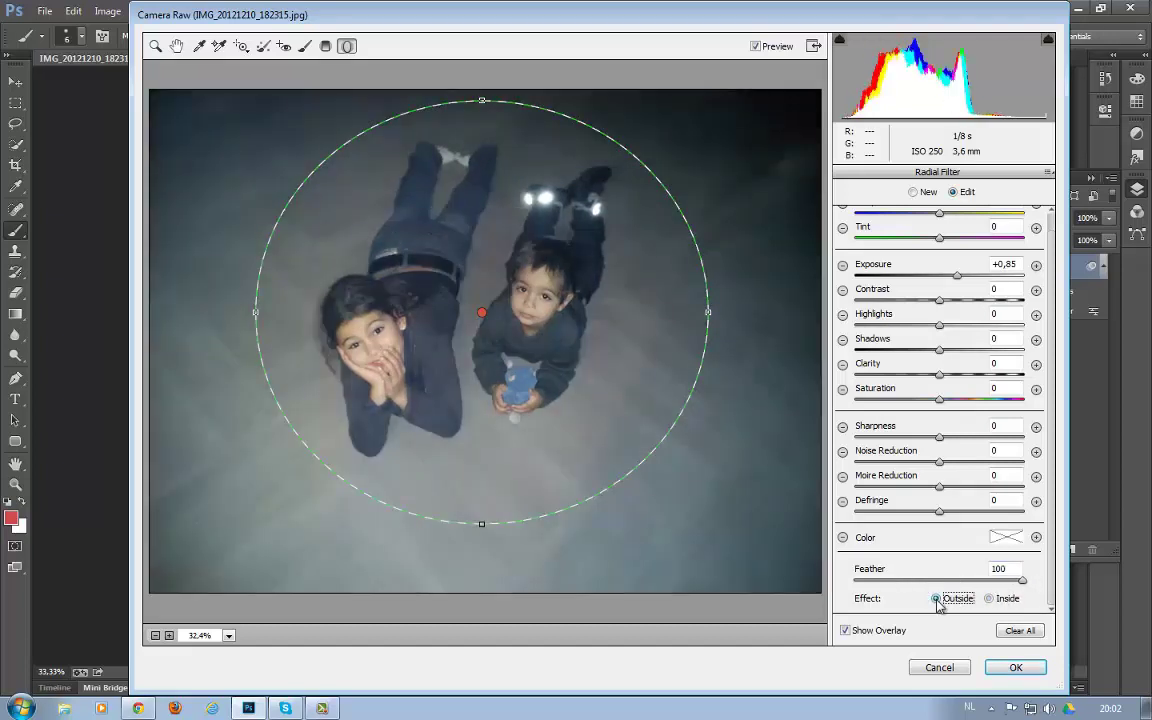
pyautogui.click(992, 599)
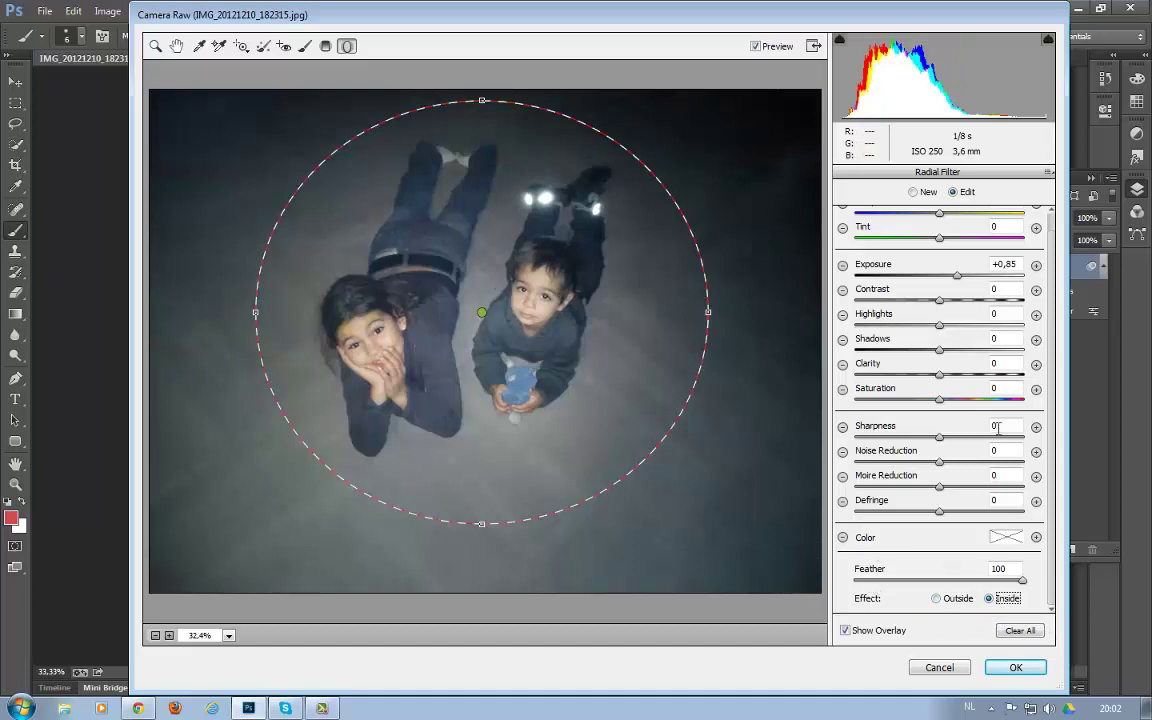
pyautogui.scroll(1, 921, 381)
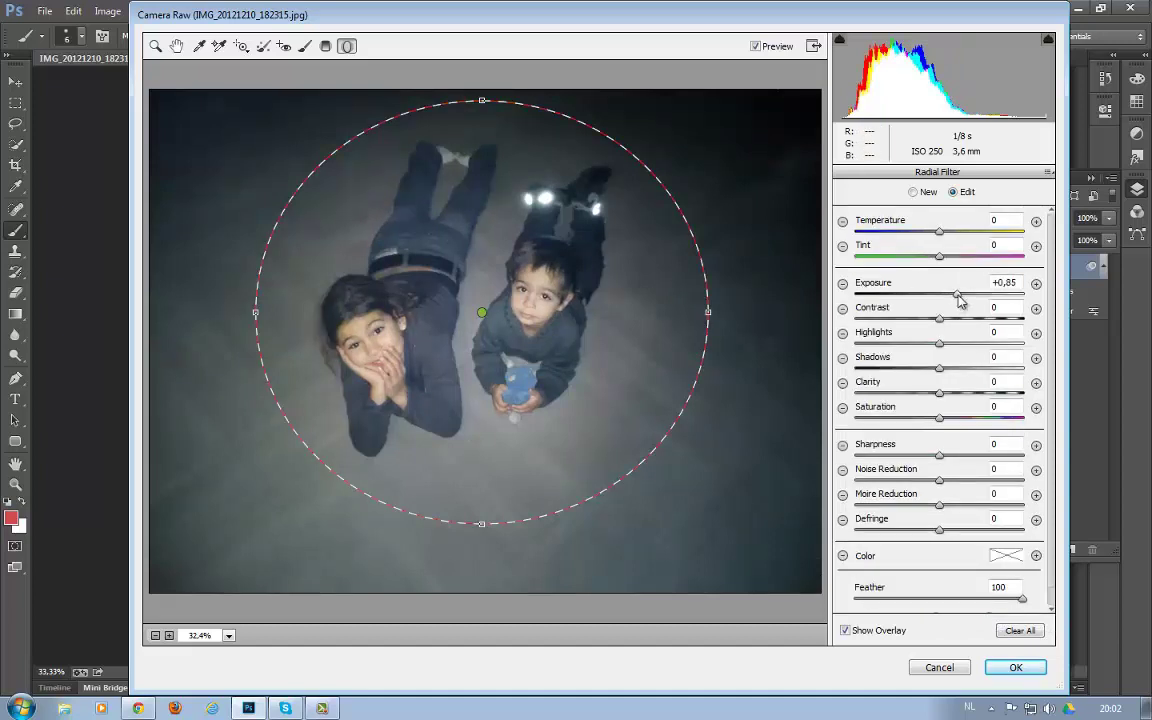
pyautogui.moveTo(959, 300); pyautogui.dragTo(957, 300)
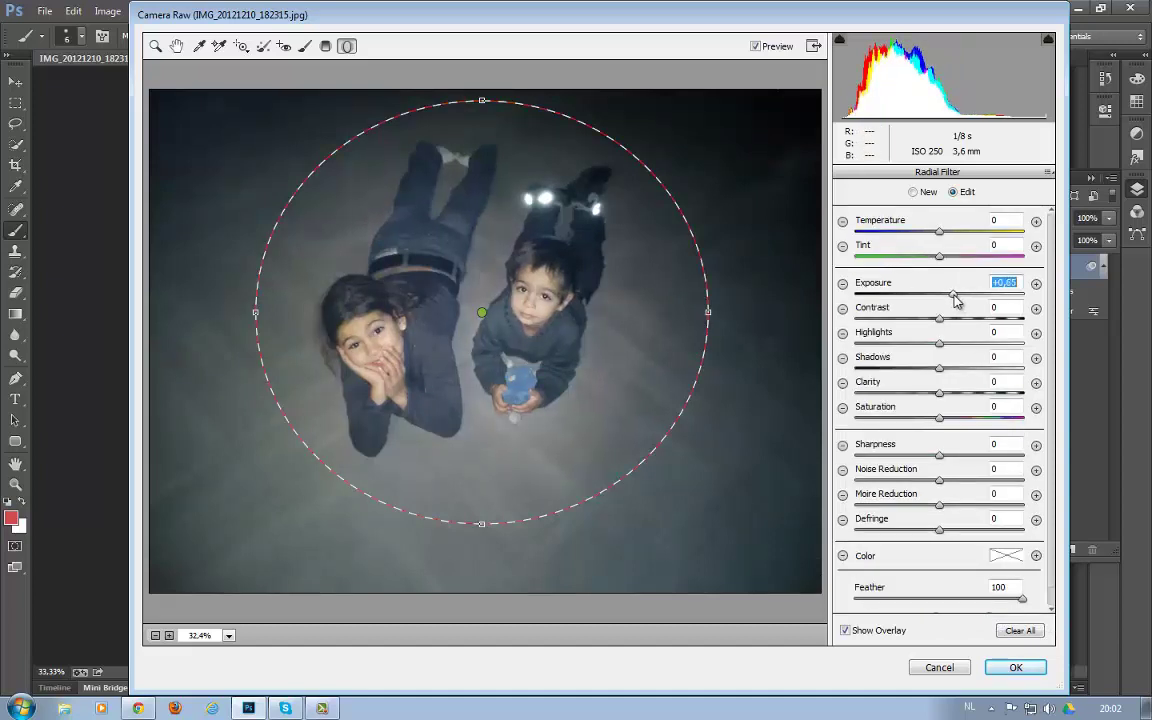
pyautogui.moveTo(957, 300); pyautogui.dragTo(952, 307)
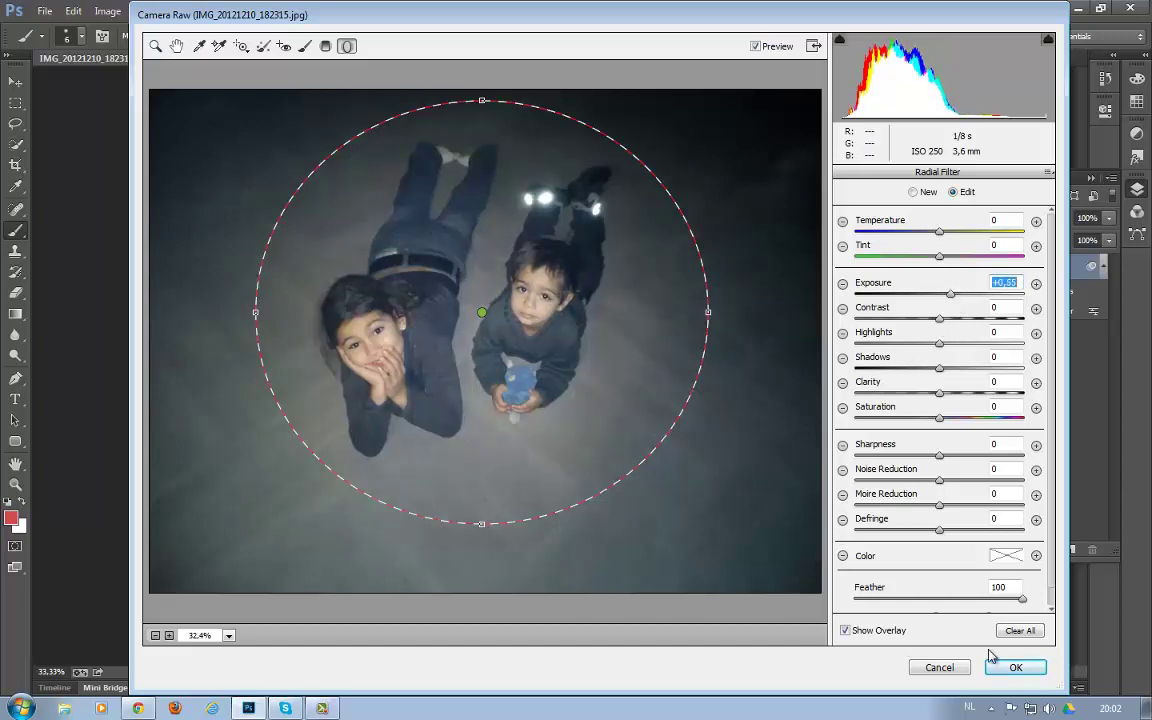
# - Apply the radial filter, compare it by toggling its visibility, then switch to 20130622_162851.jpg
pyautogui.click(1015, 667)
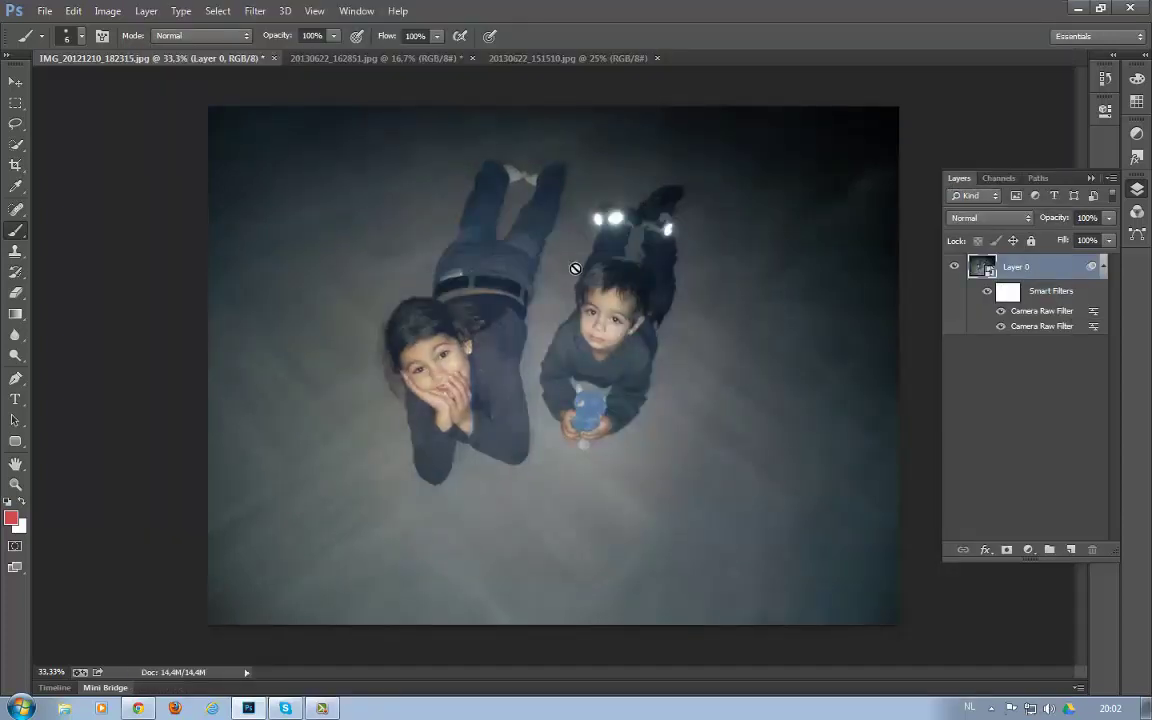
pyautogui.click(1000, 327)
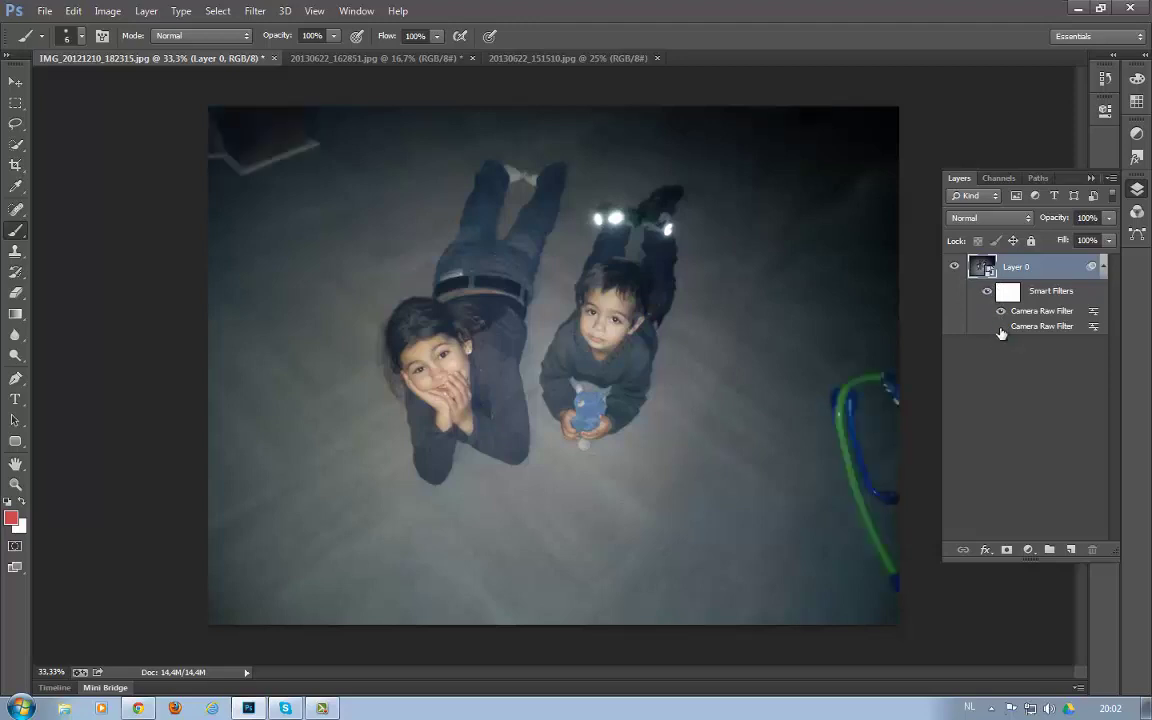
pyautogui.click(1001, 328)
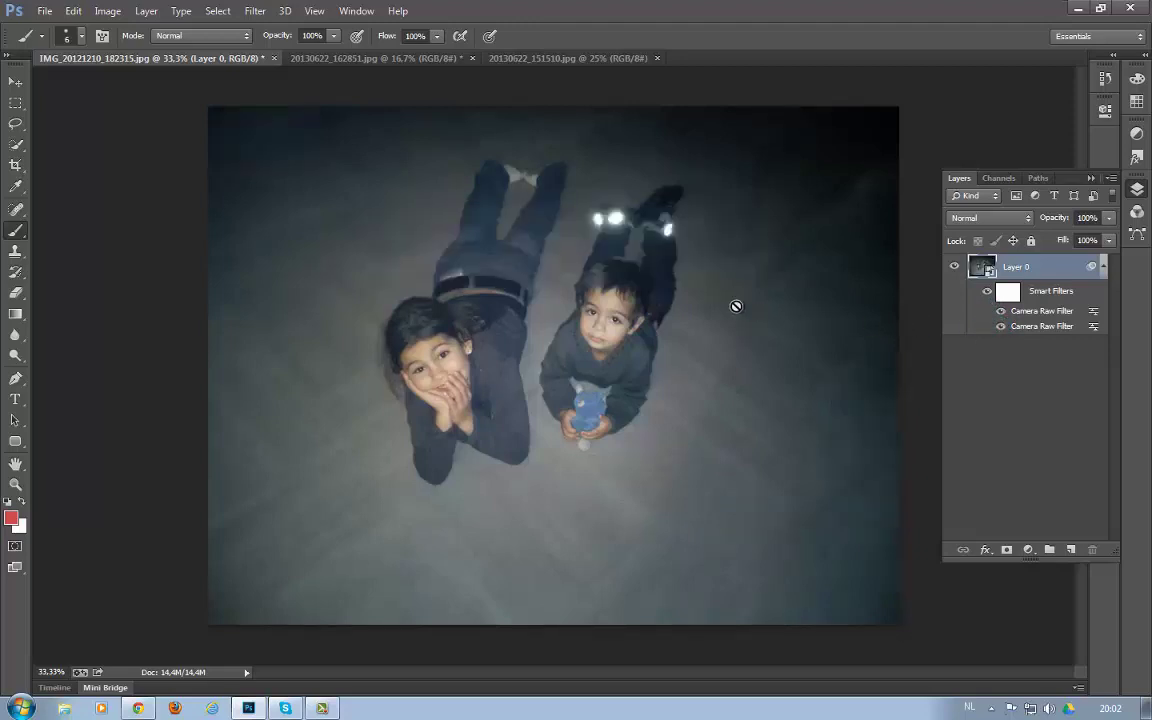
pyautogui.click(353, 60)
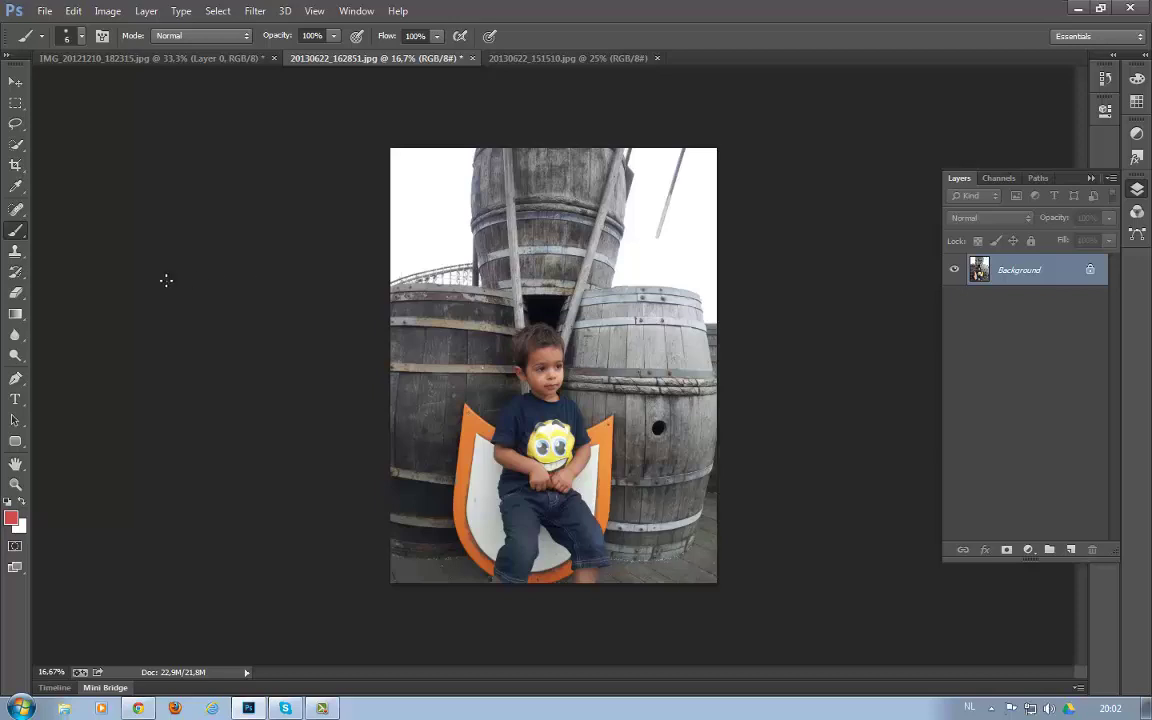
# - In Camera Raw Lens Corrections, apply Full Upright with Distortion -3, Vertical +7 and Horizontal +9
pyautogui.click(252, 13)
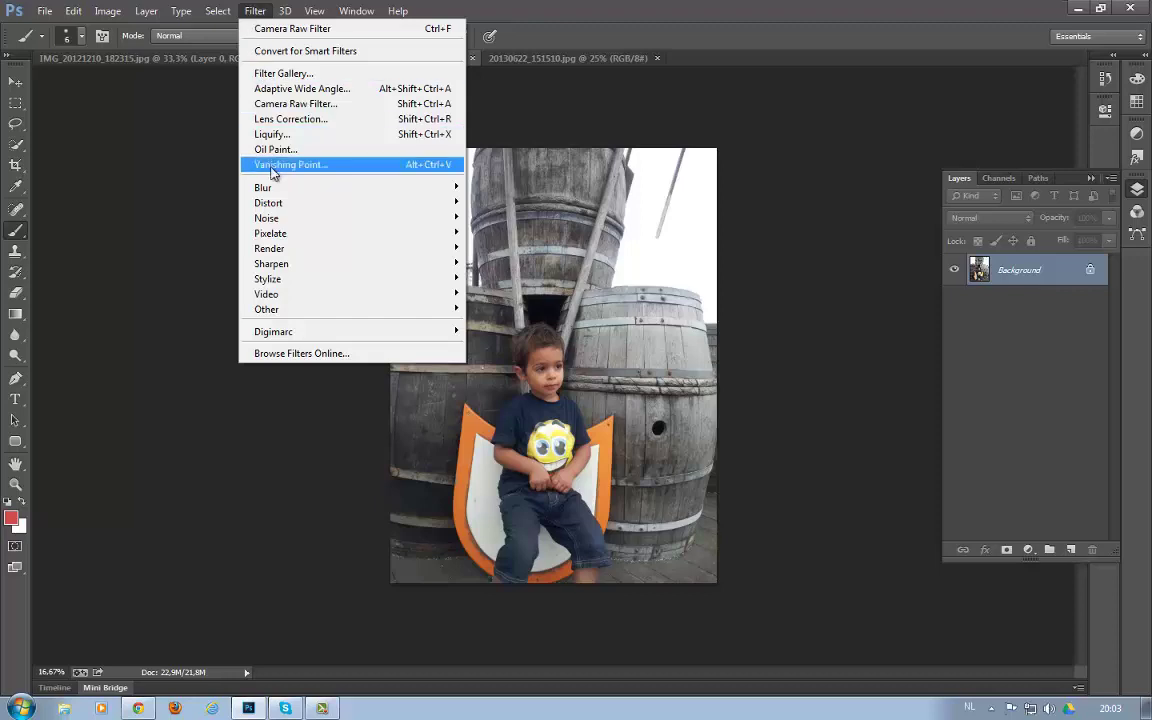
pyautogui.click(280, 104)
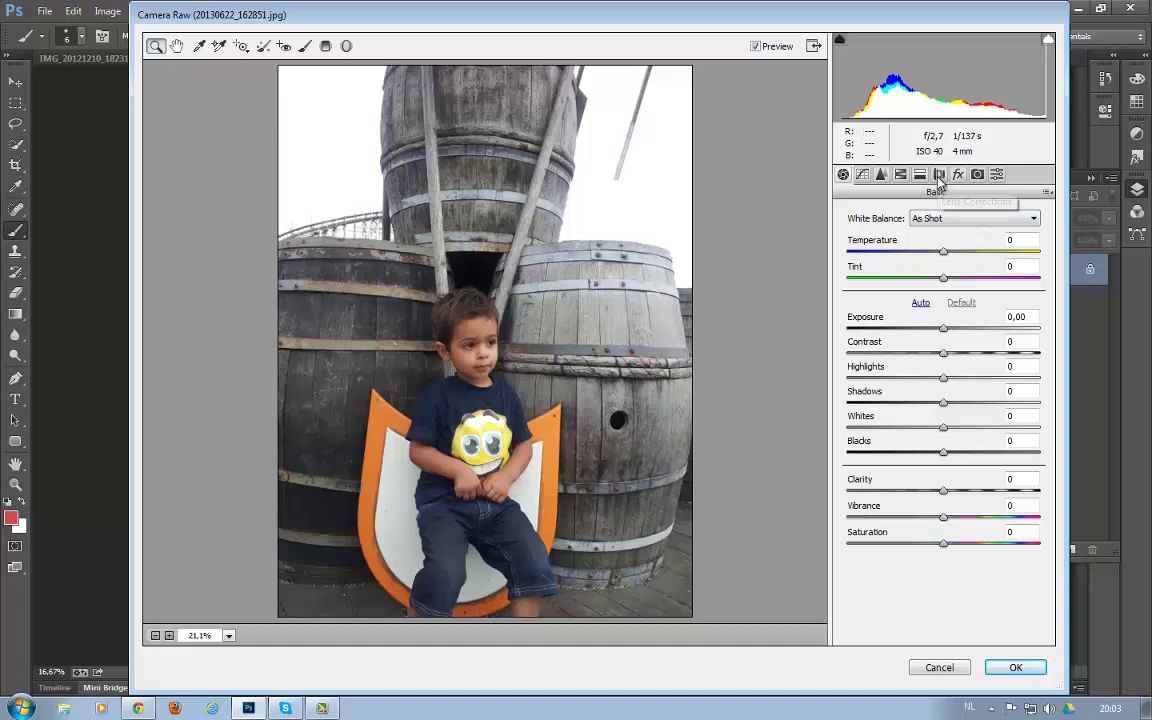
pyautogui.click(939, 175)
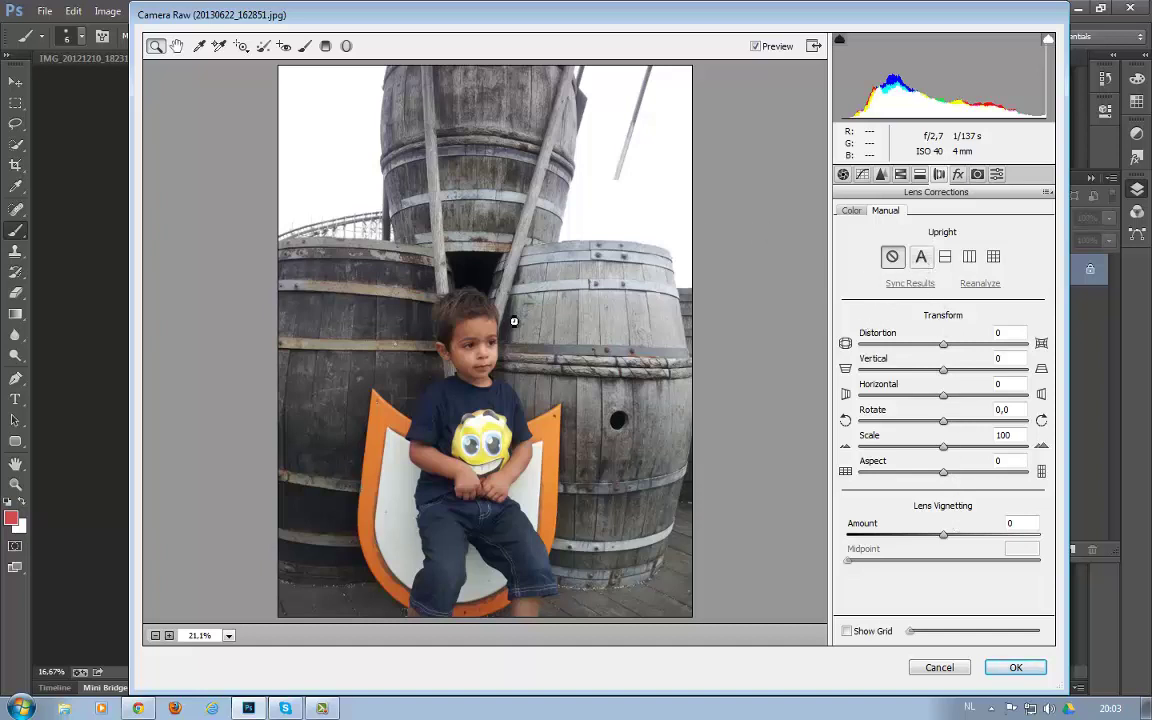
pyautogui.hotkey('shift', 'a')
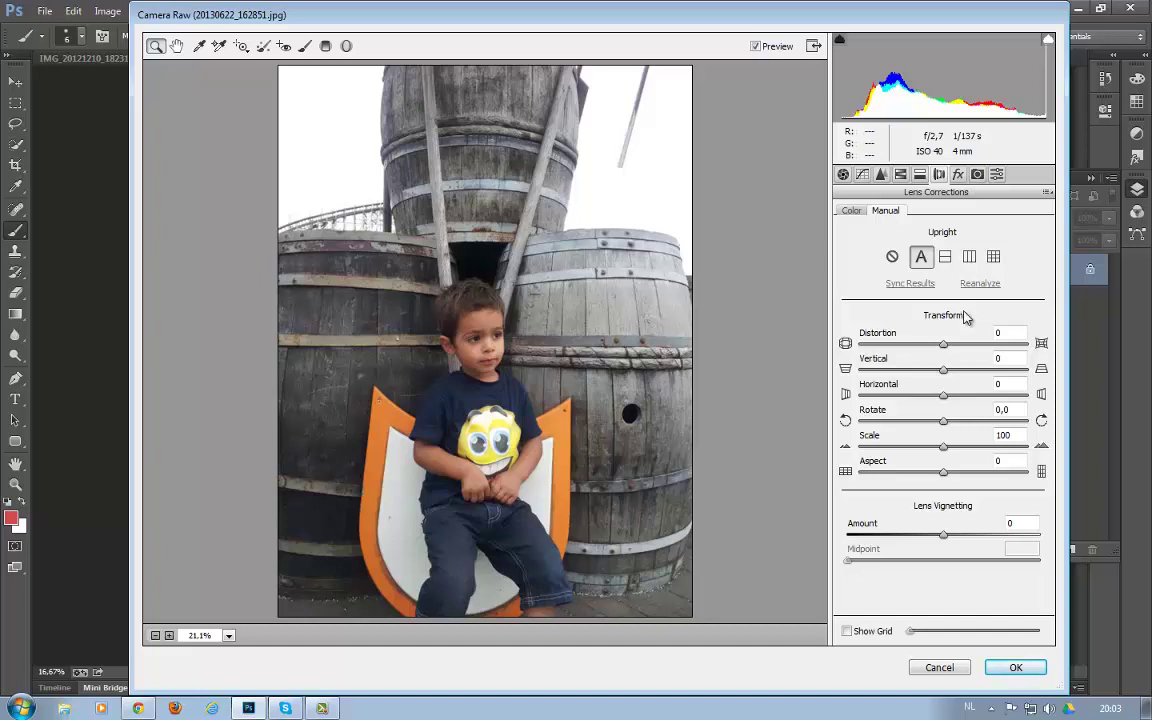
pyautogui.click(944, 257)
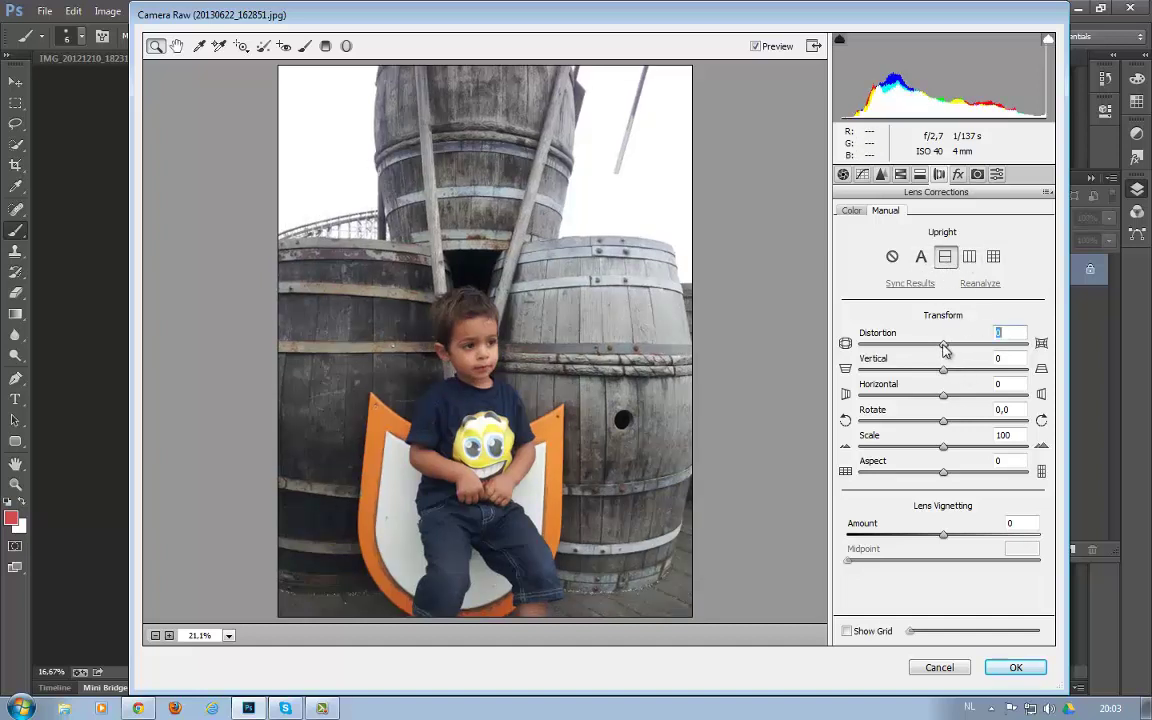
pyautogui.moveTo(942, 345); pyautogui.dragTo(937, 370)
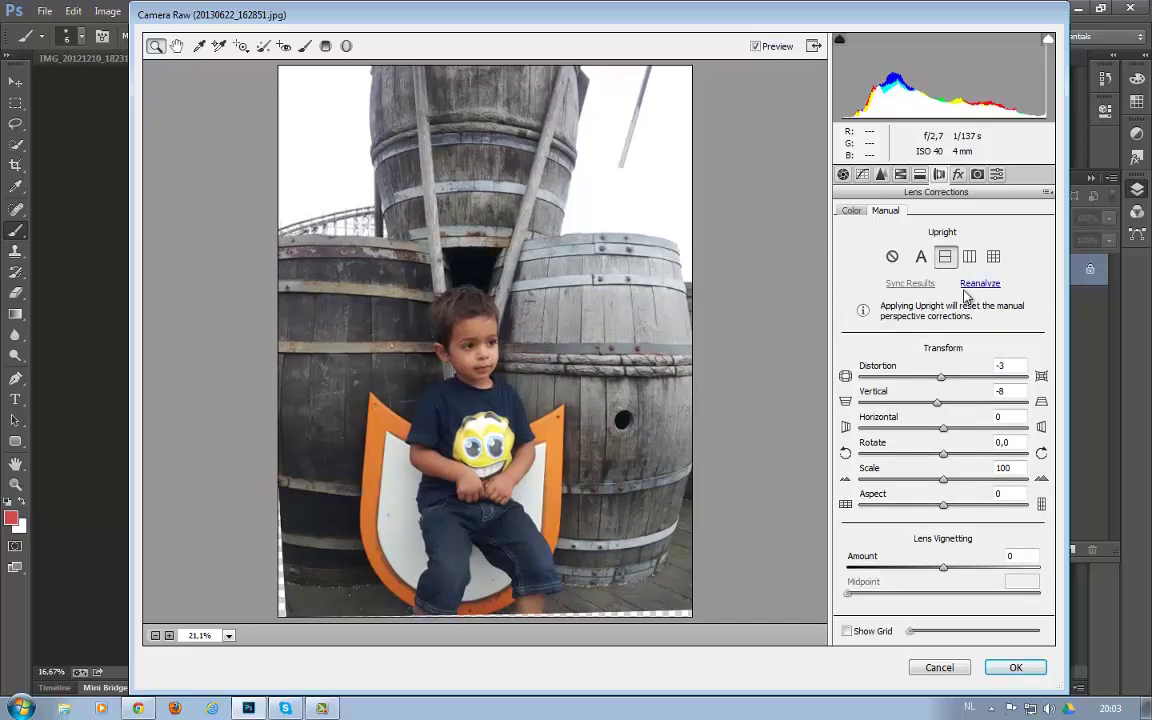
pyautogui.click(970, 257)
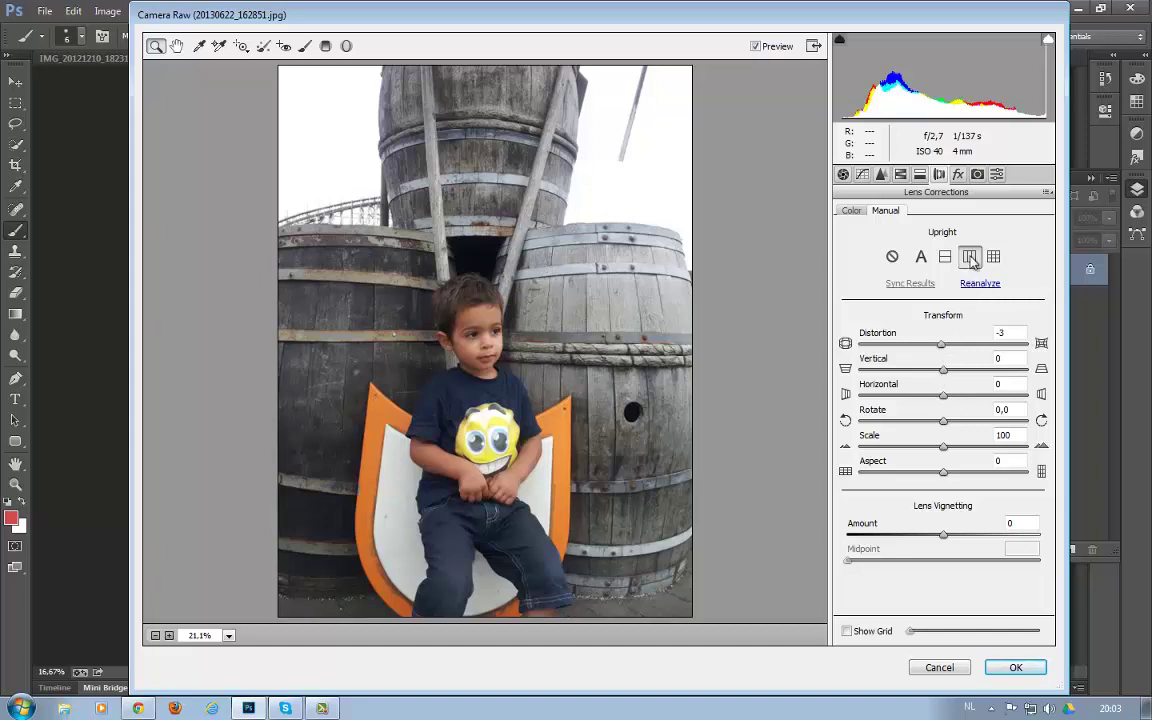
pyautogui.click(993, 258)
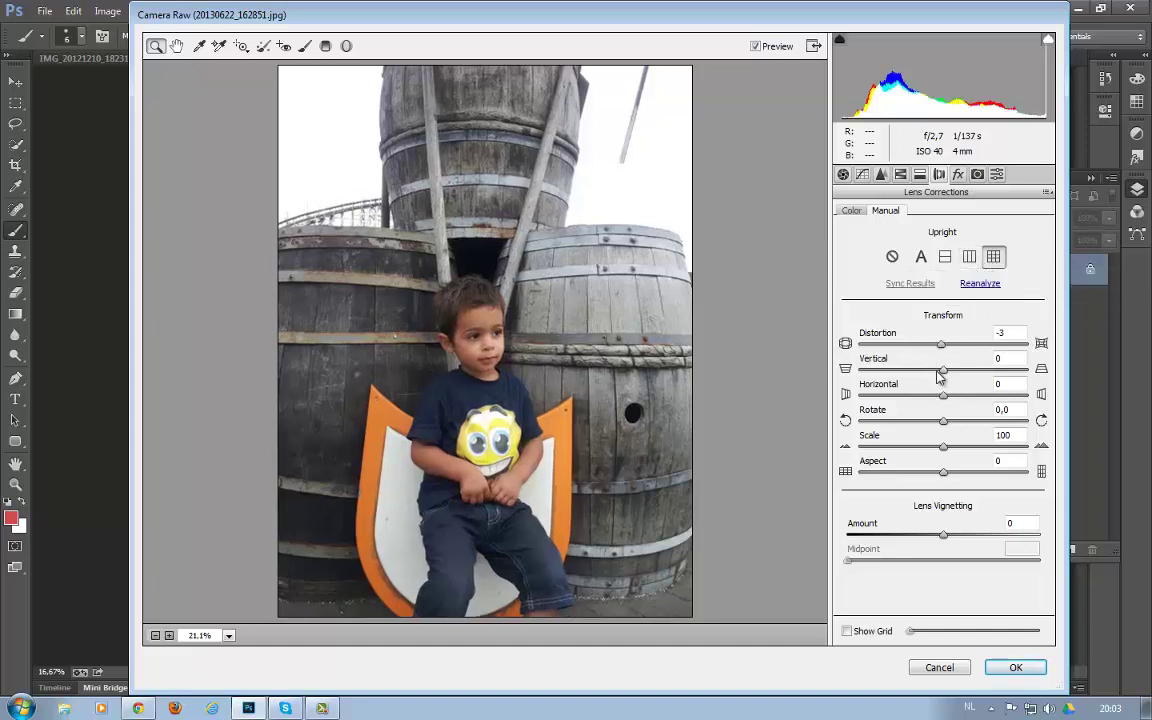
pyautogui.moveTo(944, 373); pyautogui.dragTo(952, 377)
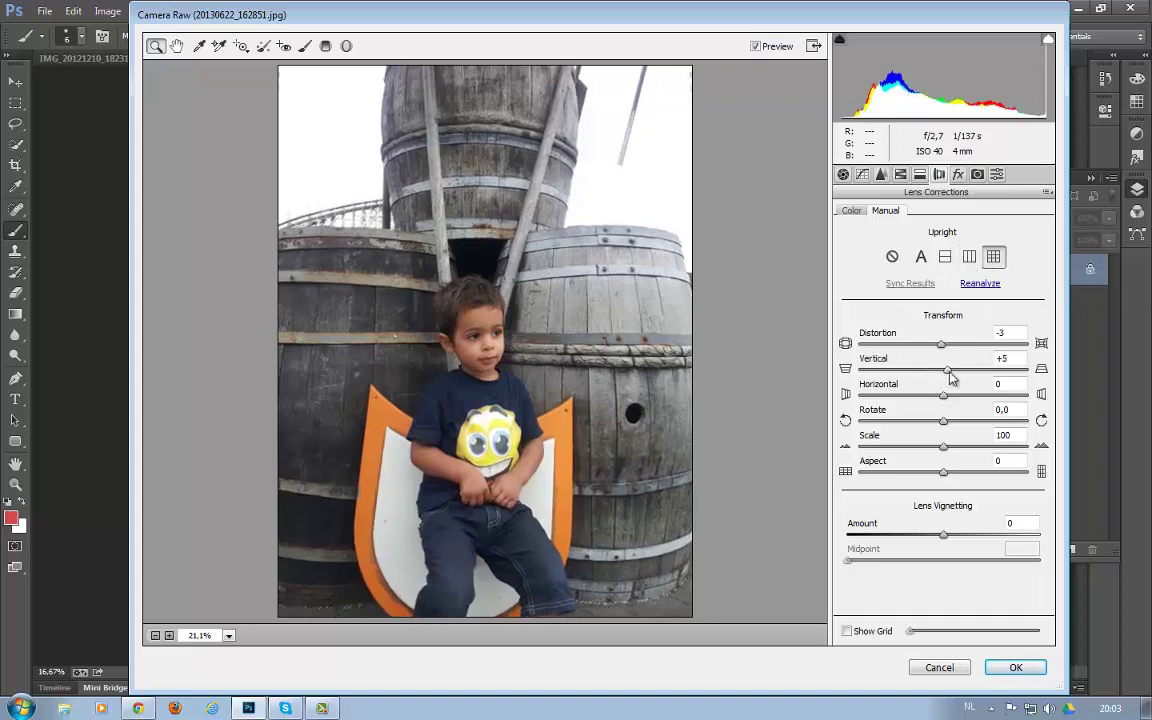
pyautogui.moveTo(945, 430)
pyautogui.mouseDown()
pyautogui.moveTo(934, 430)
pyautogui.moveTo(950, 430)
pyautogui.mouseUp()
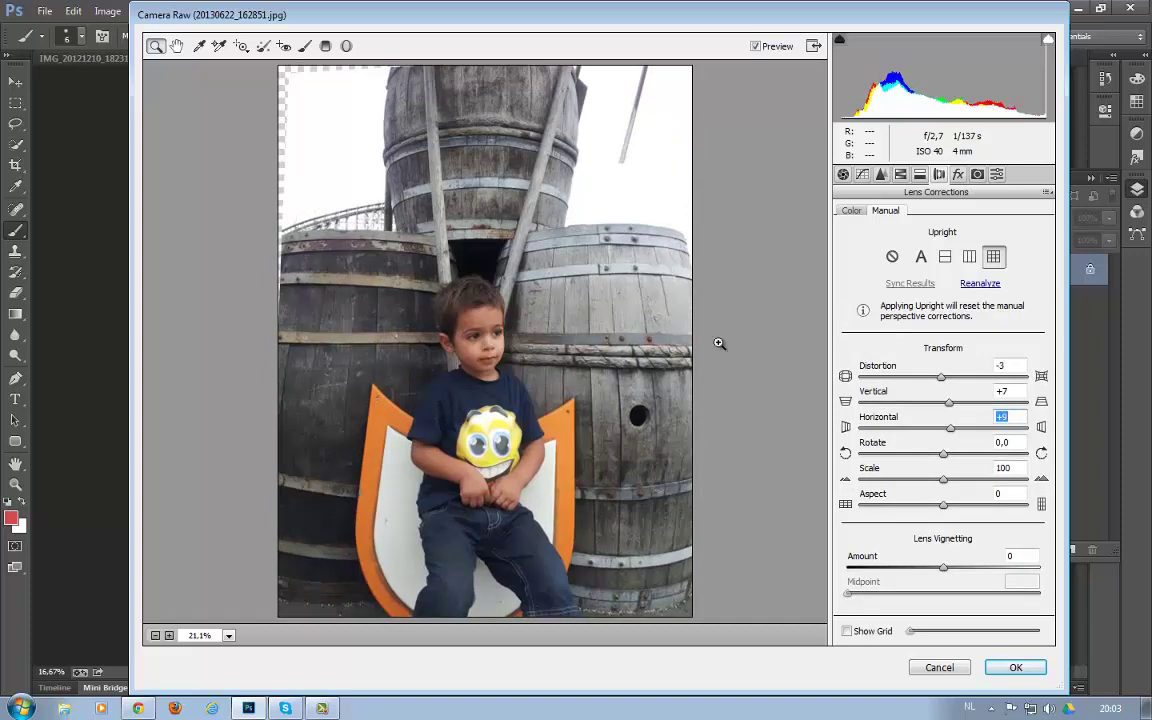
pyautogui.click(996, 671)
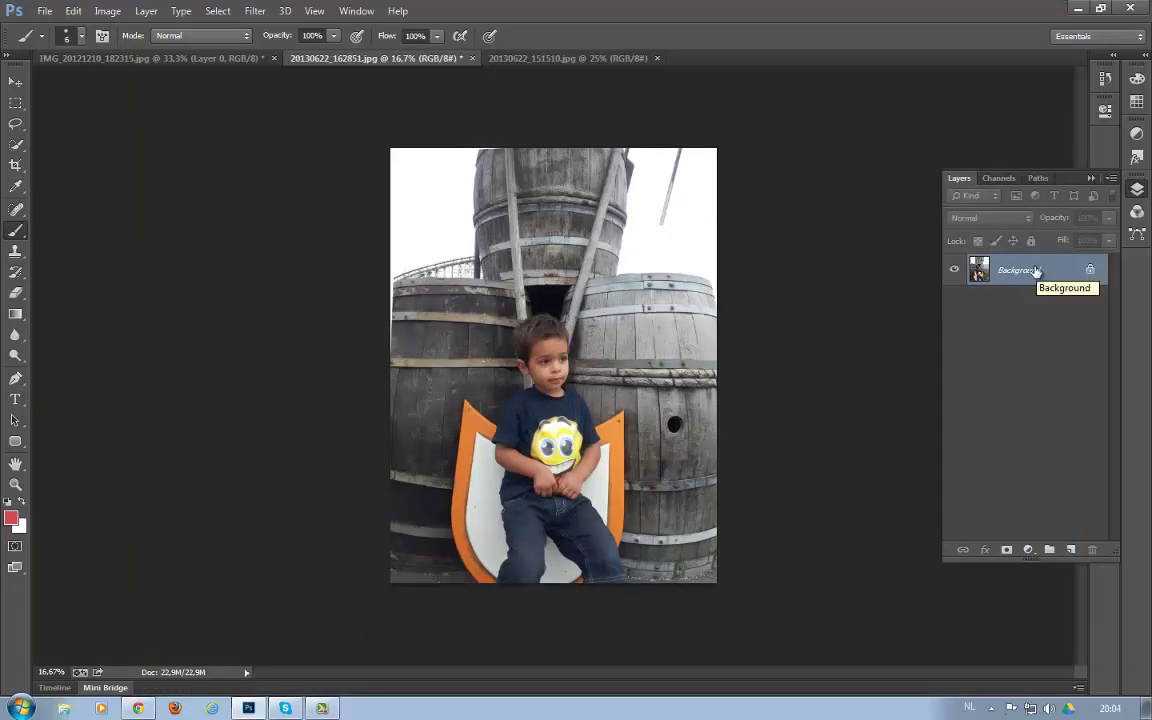
# - Undo the barrel correction, then convert 20130622_151510.jpg's Background layer to smart object Layer 0
pyautogui.hotkey('ctrl', 'z')
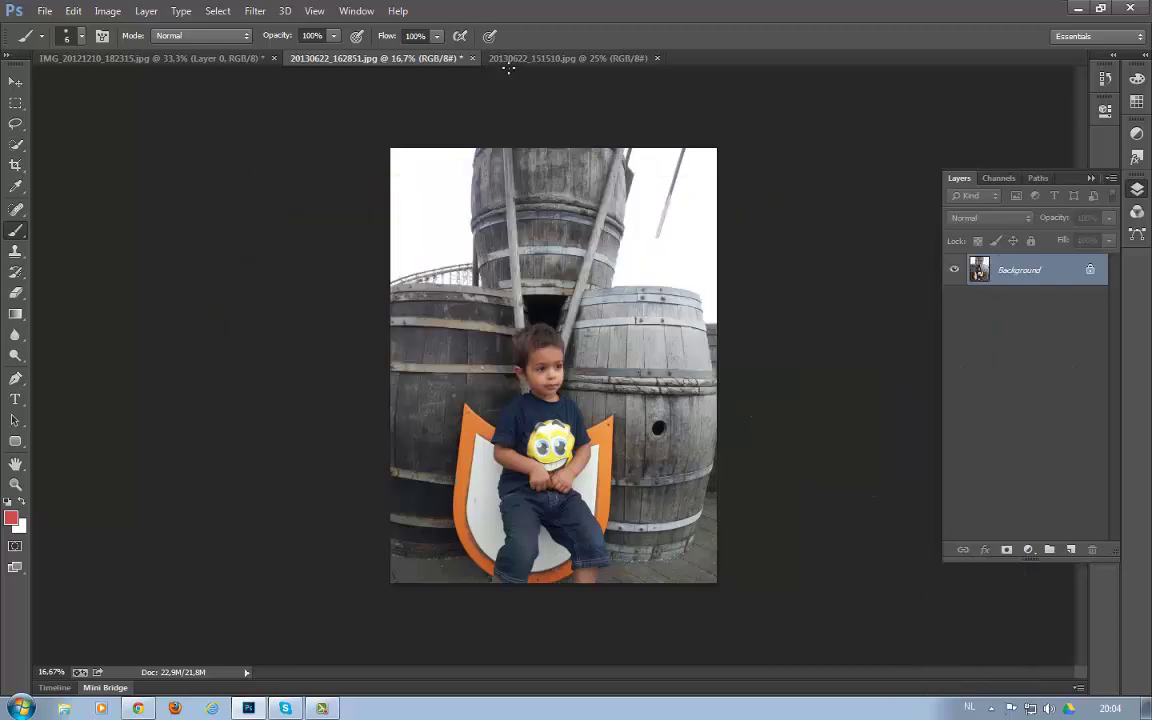
pyautogui.click(511, 60)
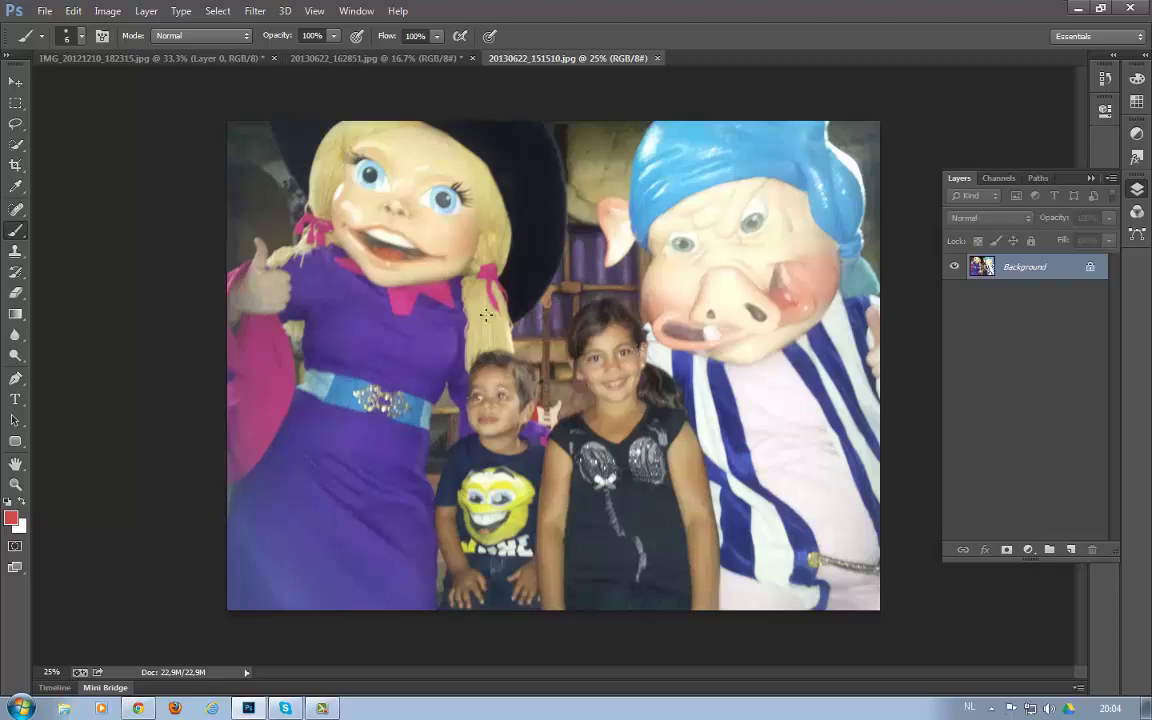
pyautogui.rightClick(1010, 281)
pyautogui.click(1030, 342)
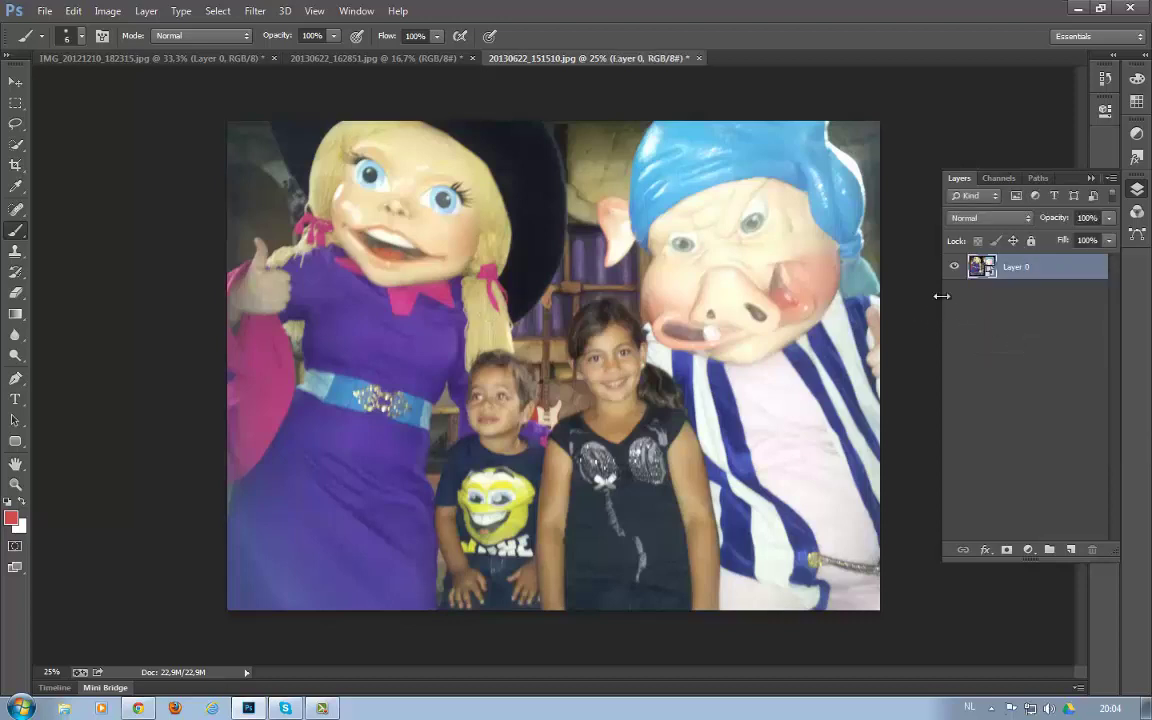
pyautogui.click(255, 11)
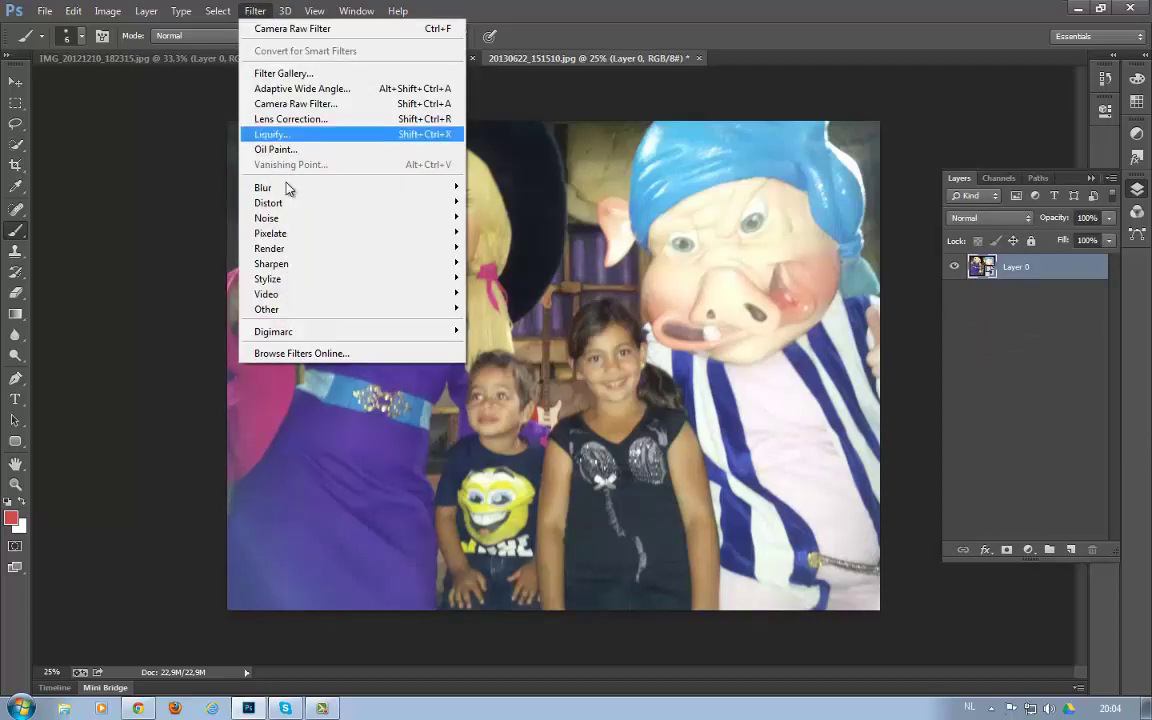
pyautogui.moveTo(270, 263)
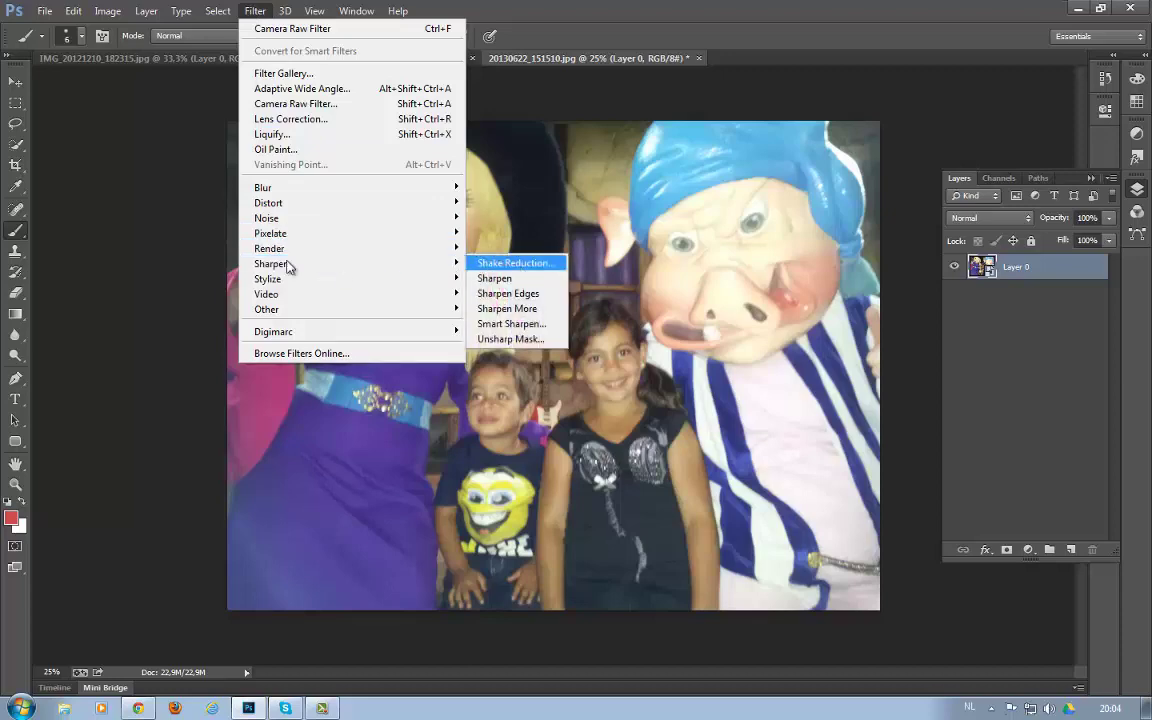
# - In Shake Reduction, enlarge the blur estimation region around the children's faces and disable the second region
pyautogui.click(515, 263)
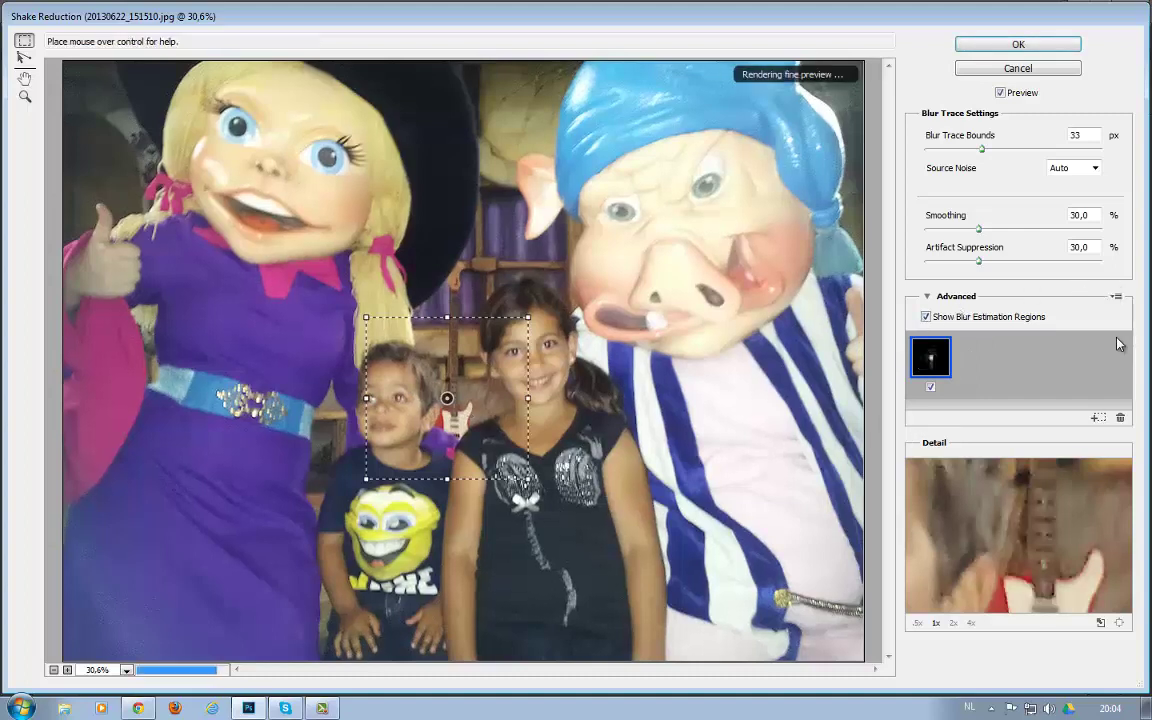
pyautogui.click(926, 298)
pyautogui.click(927, 297)
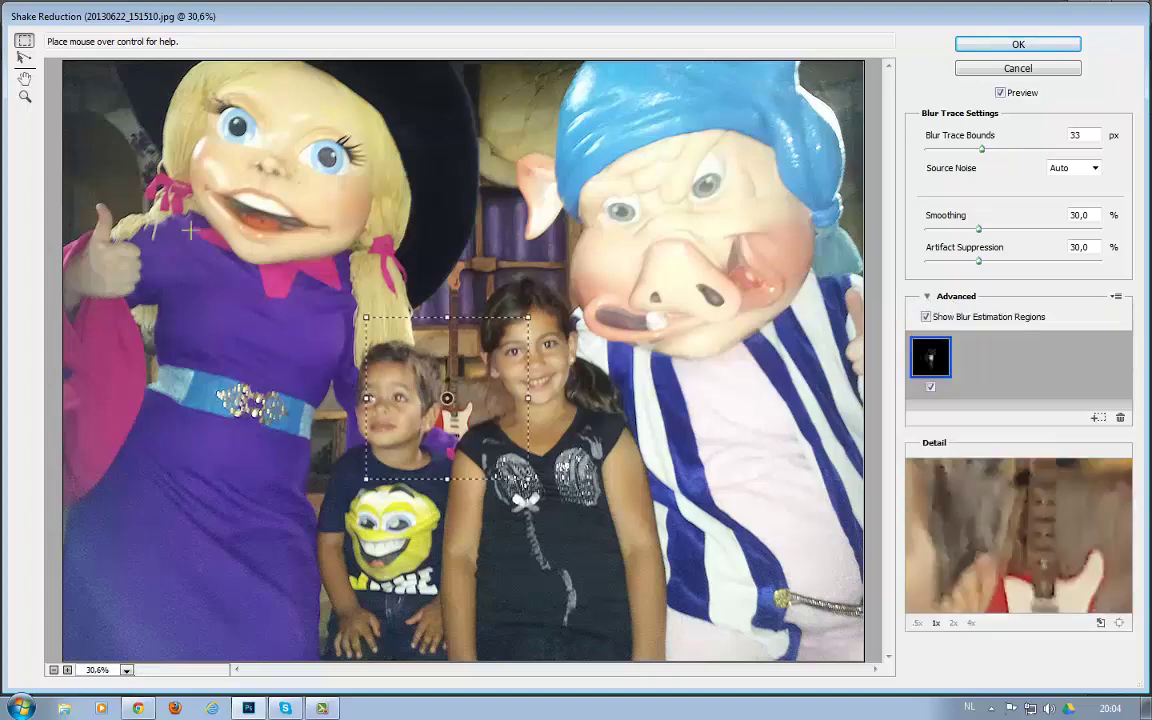
pyautogui.moveTo(527, 318); pyautogui.dragTo(616, 258)
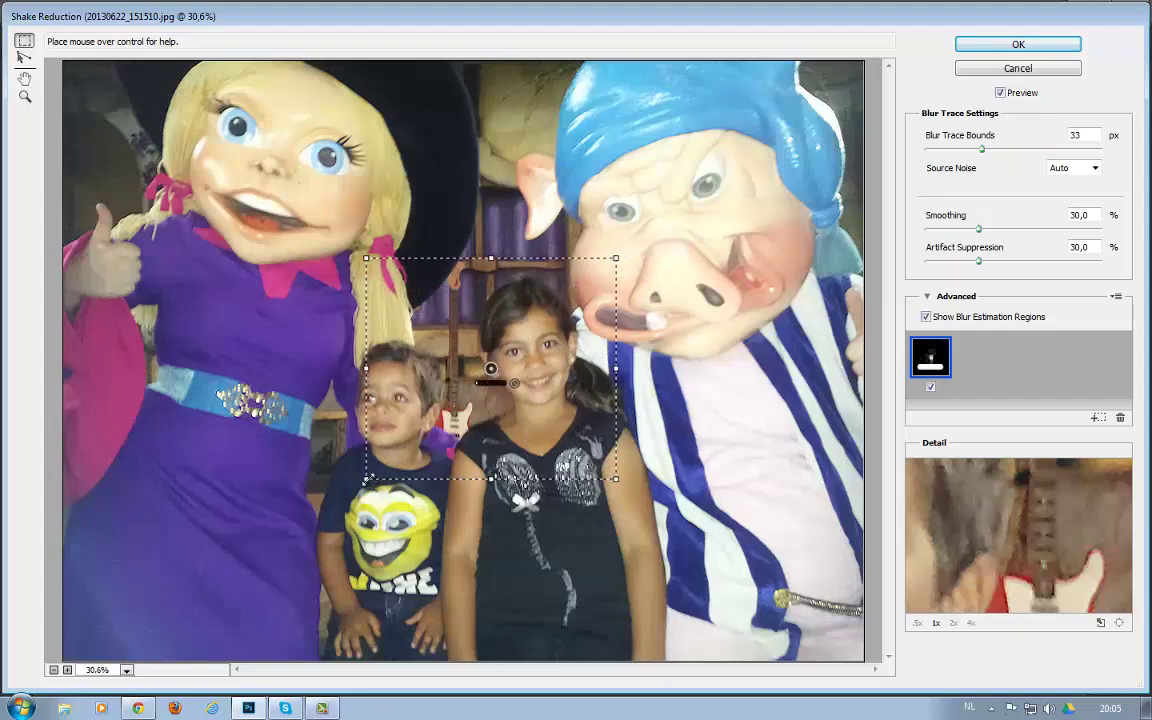
pyautogui.moveTo(366, 478); pyautogui.dragTo(356, 498)
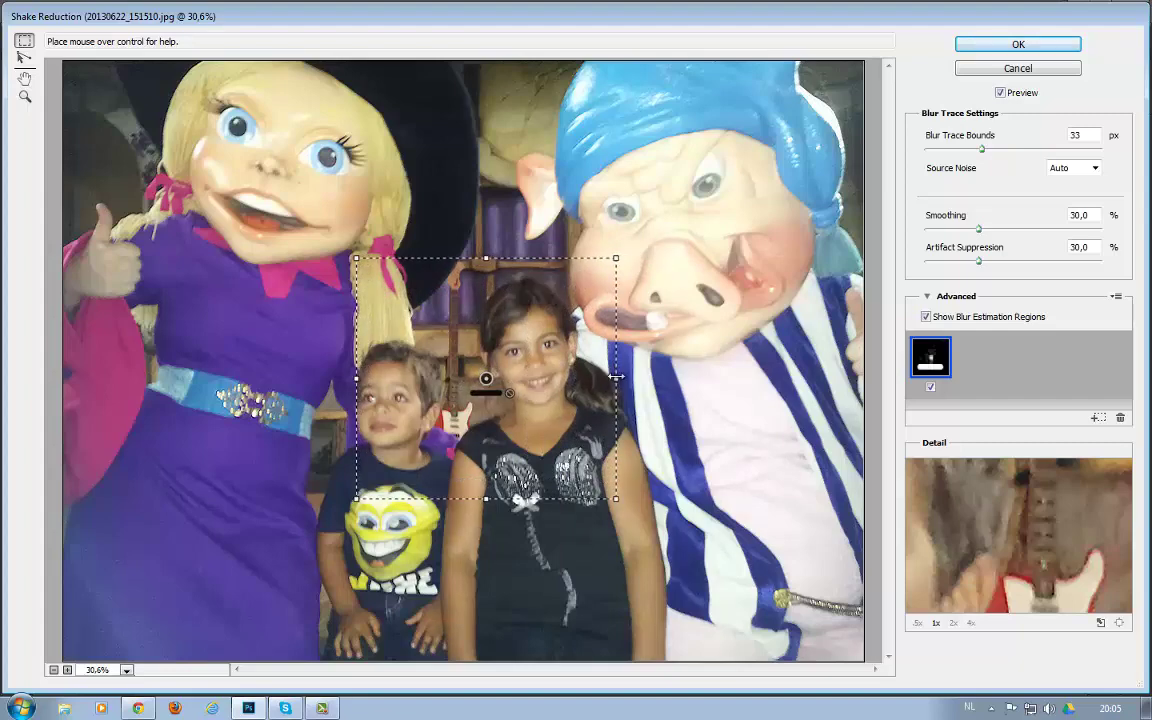
pyautogui.moveTo(617, 380)
pyautogui.mouseDown()
pyautogui.moveTo(645, 350)
pyautogui.moveTo(384, 597)
pyautogui.mouseUp()
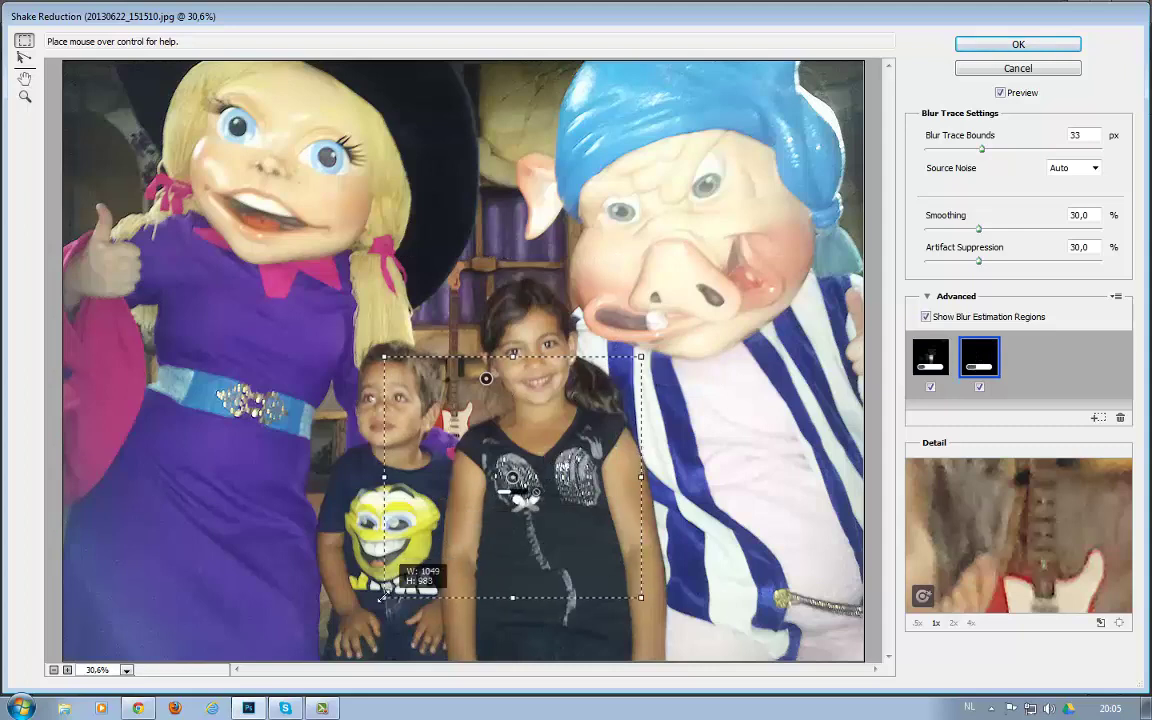
pyautogui.click(979, 387)
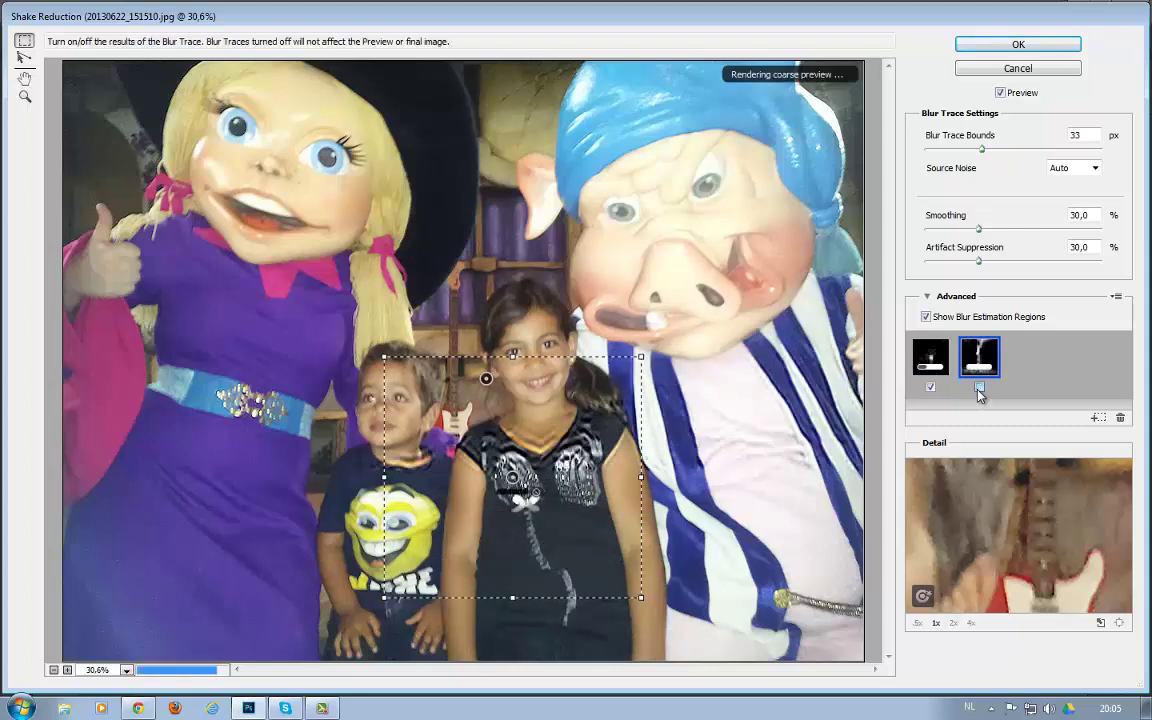
pyautogui.click(930, 357)
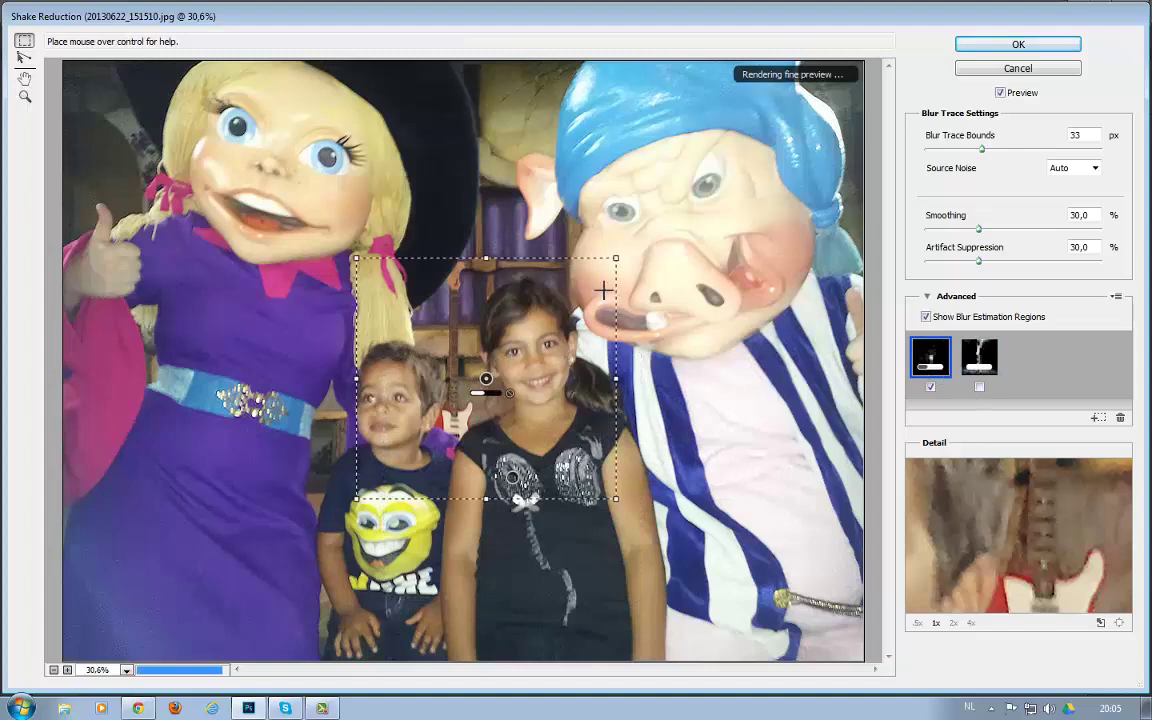
pyautogui.moveTo(615, 259); pyautogui.dragTo(642, 235)
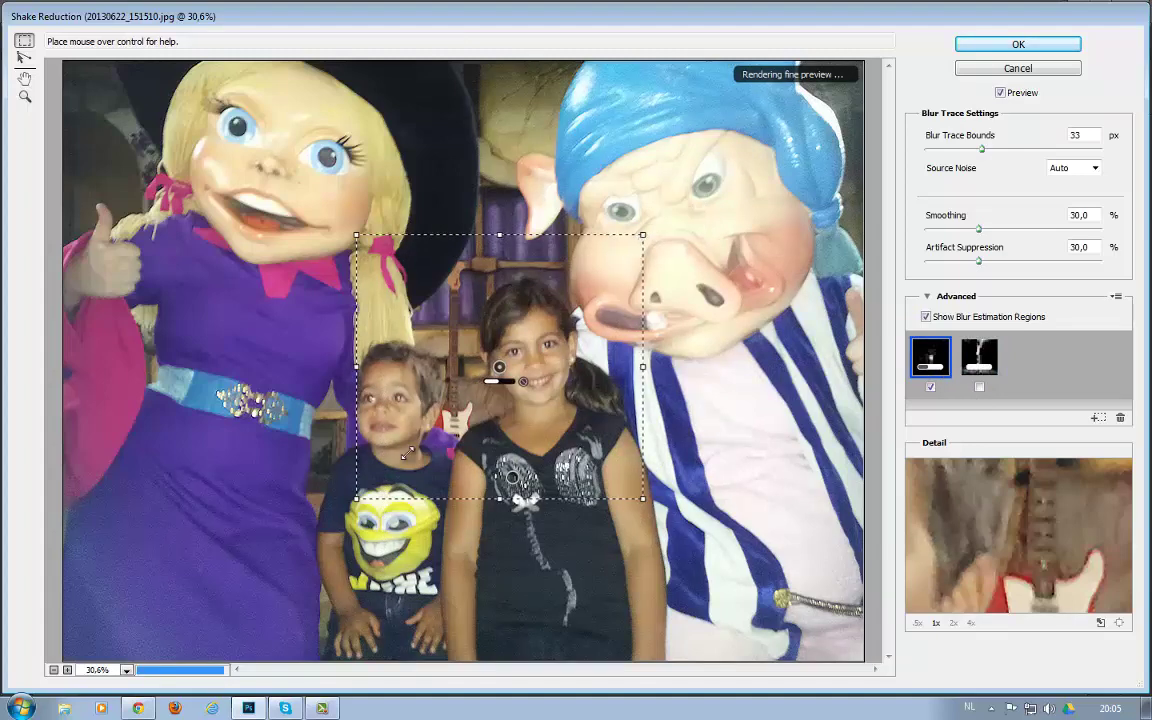
pyautogui.moveTo(356, 498); pyautogui.dragTo(330, 530)
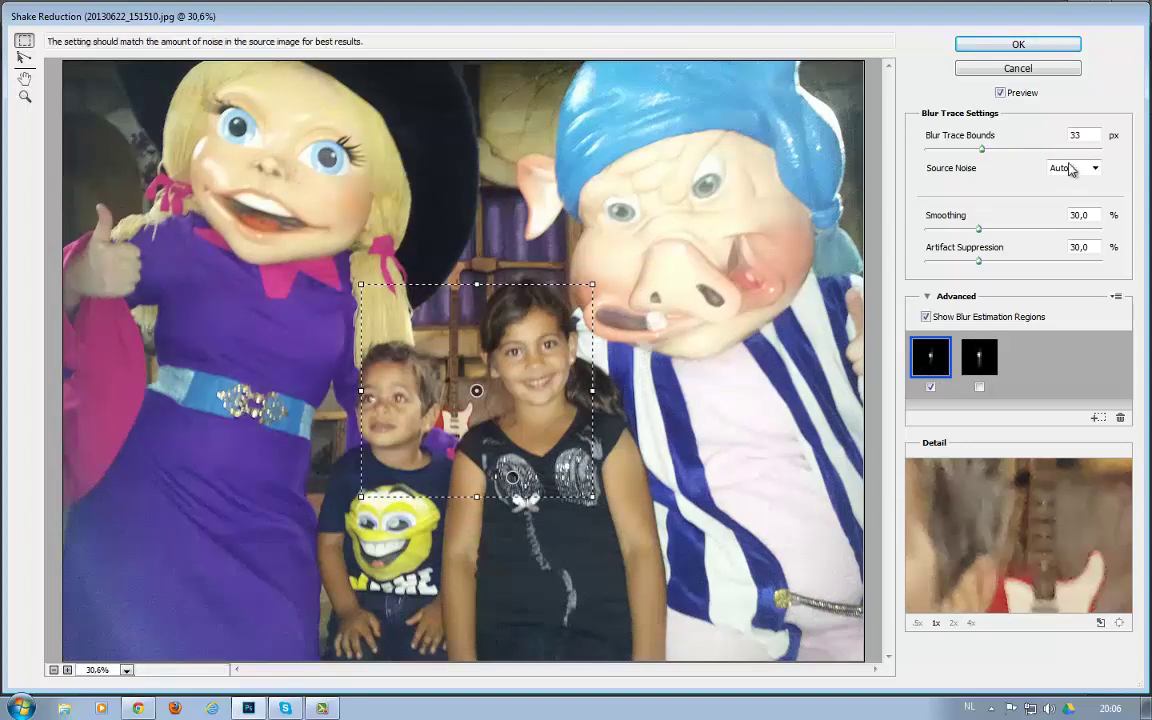
# - Keep Blur Trace Bounds at 33 px, inspect the girl's face in the Detail loupe, and apply
pyautogui.moveTo(984, 151); pyautogui.dragTo(978, 151)
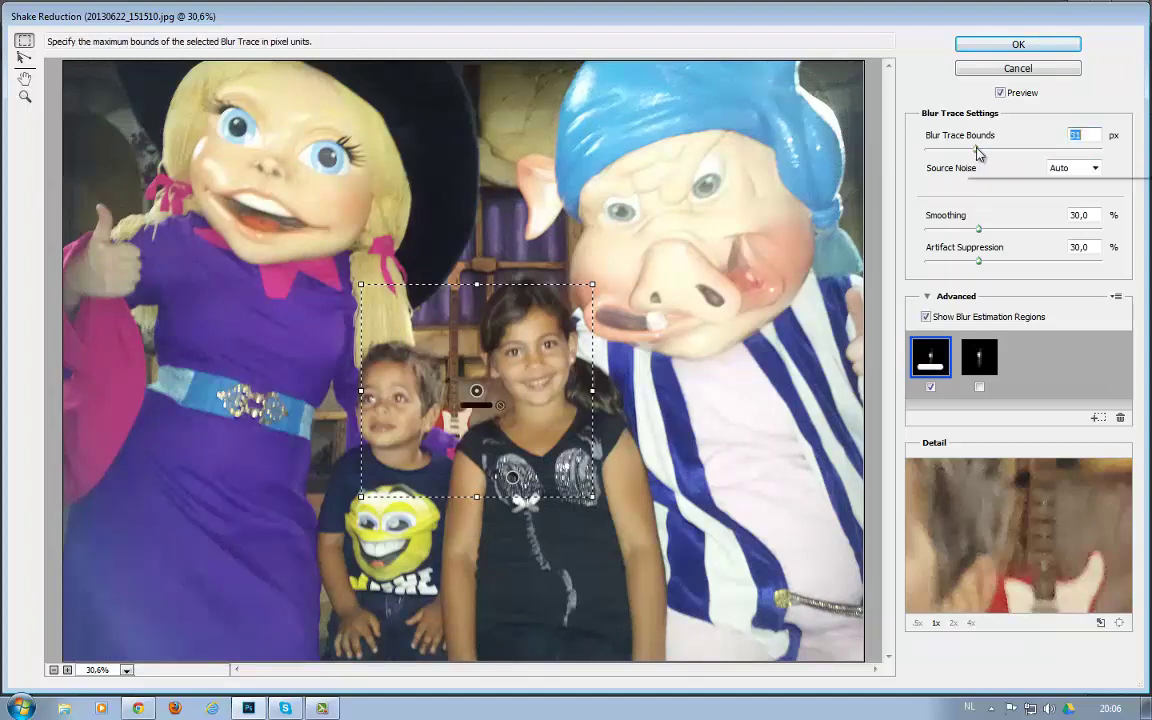
pyautogui.moveTo(978, 151); pyautogui.dragTo(982, 151)
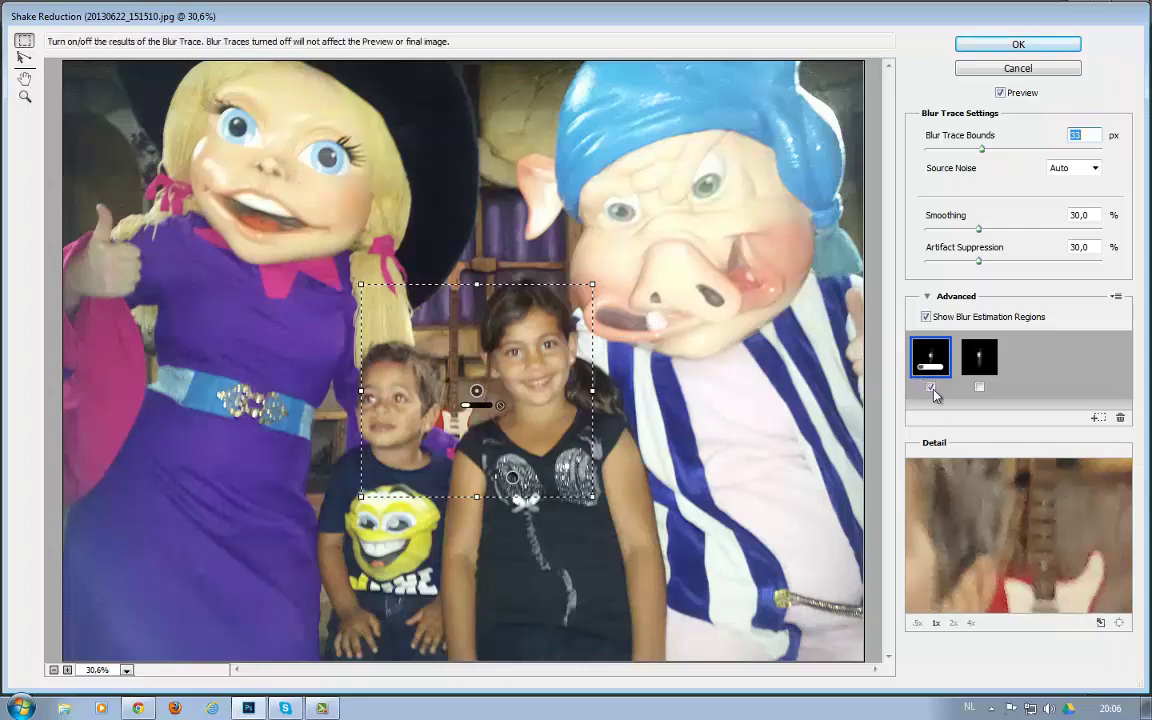
pyautogui.click(1100, 622)
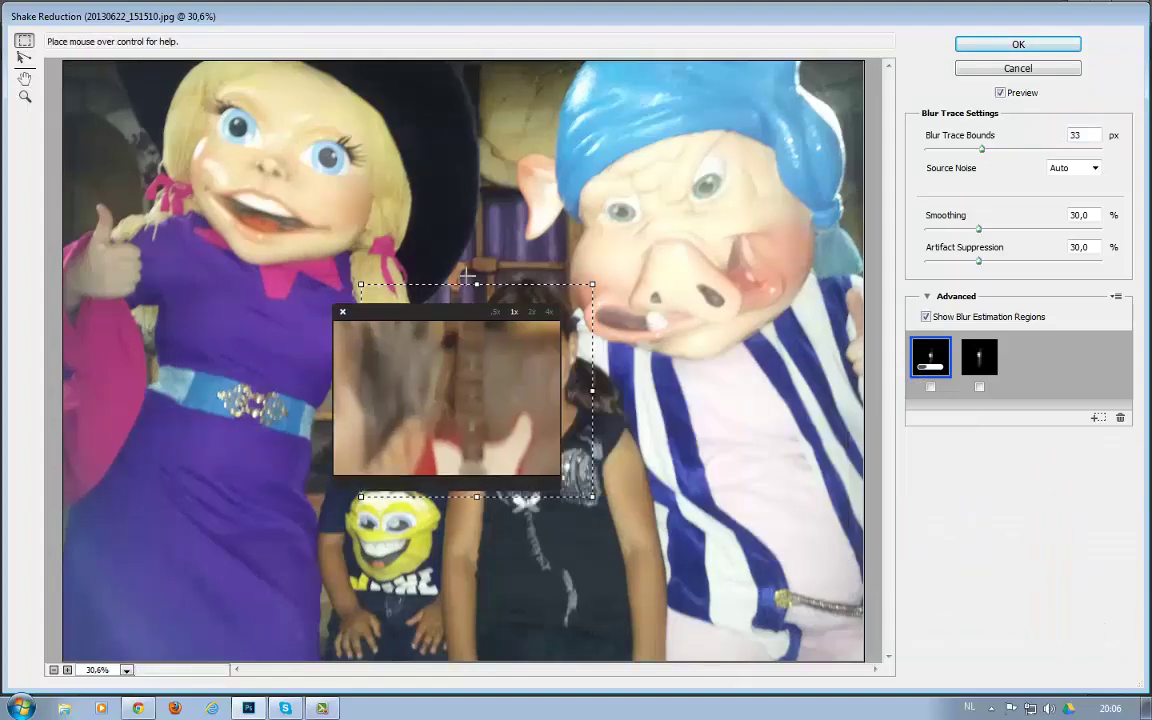
pyautogui.moveTo(441, 318)
pyautogui.mouseDown()
pyautogui.moveTo(609, 131)
pyautogui.moveTo(157, 236)
pyautogui.moveTo(530, 289)
pyautogui.mouseUp()
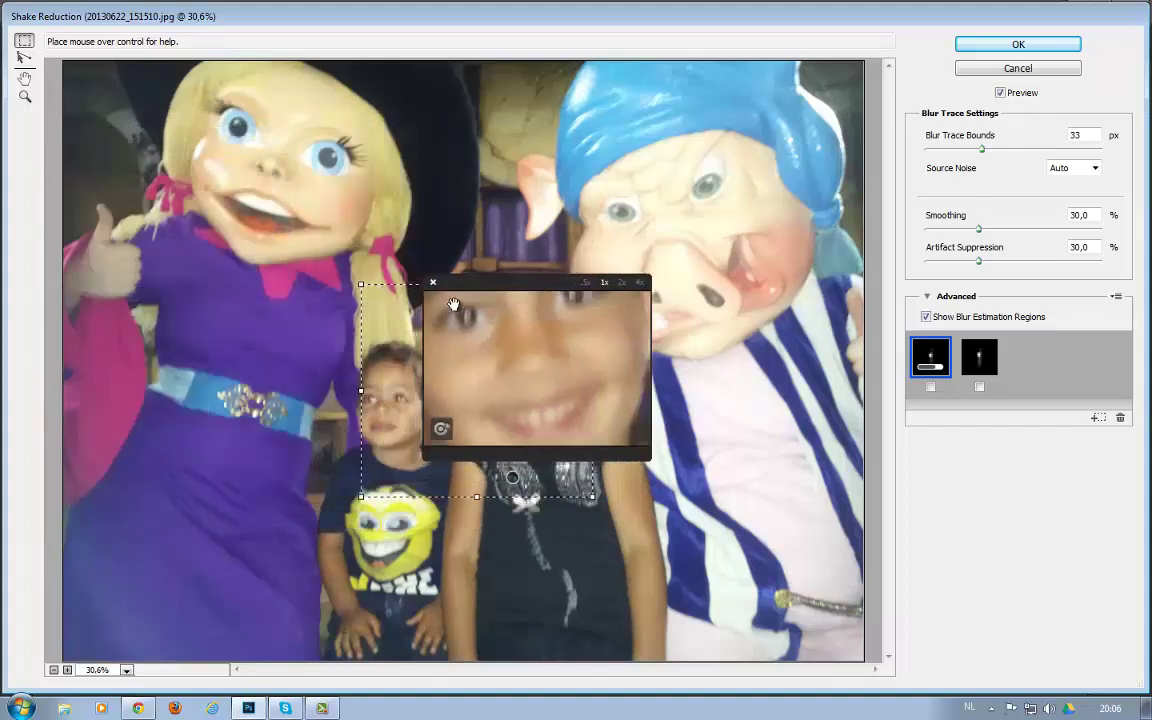
pyautogui.click(429, 286)
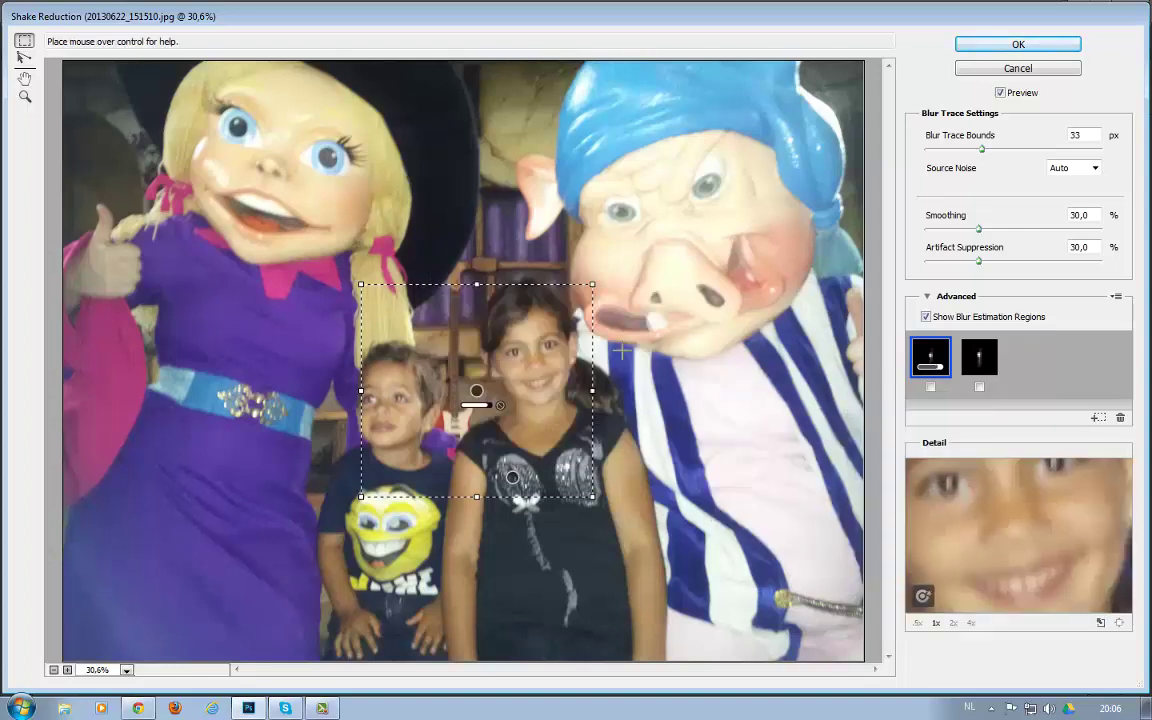
pyautogui.click(981, 48)
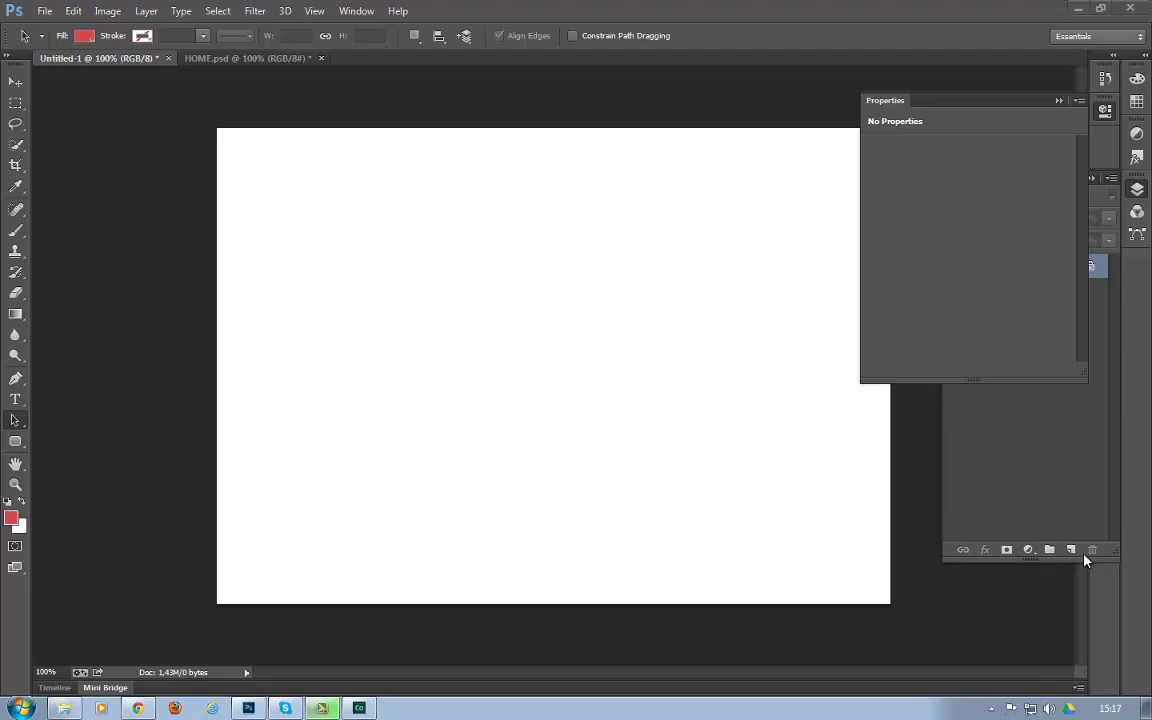
# - Draw a red 497 × 298 px rounded rectangle with 50 px corners across the canvas centre
pyautogui.click(16, 442)
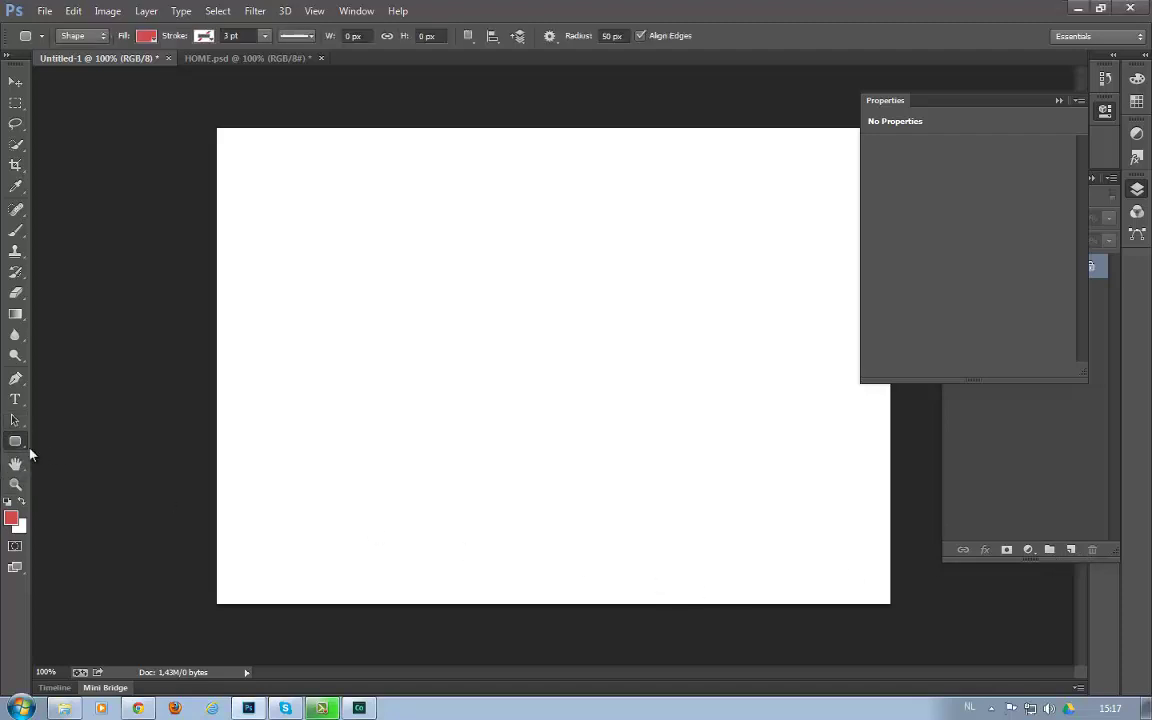
pyautogui.moveTo(359, 263); pyautogui.dragTo(757, 501)
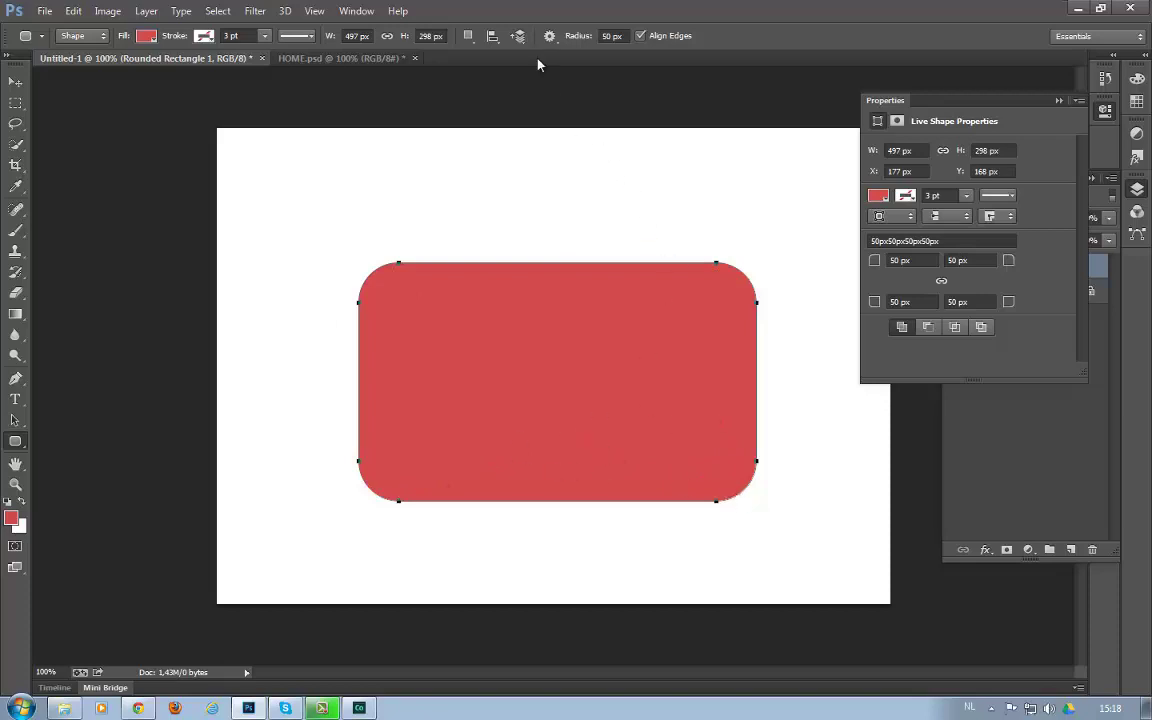
# - Round the top-right and bottom-left corners to 148.5 px and square the other two to 0 px
pyautogui.moveTo(625, 36); pyautogui.dragTo(548, 36)
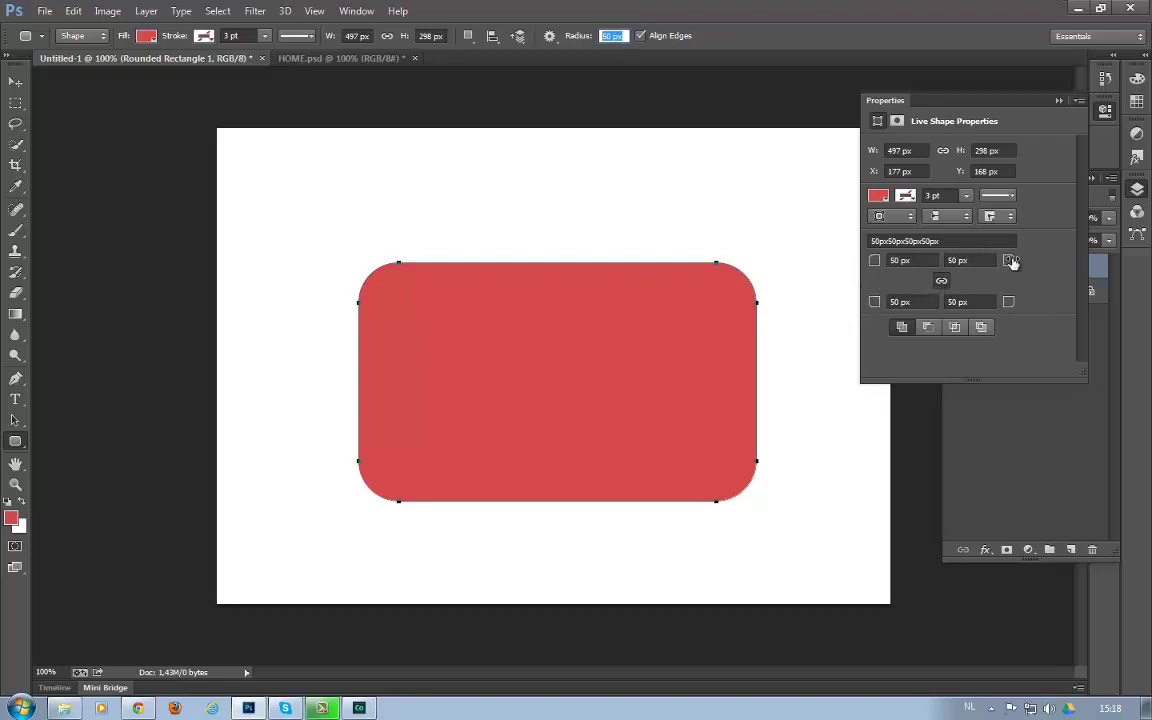
pyautogui.moveTo(1012, 261); pyautogui.dragTo(1099, 262)
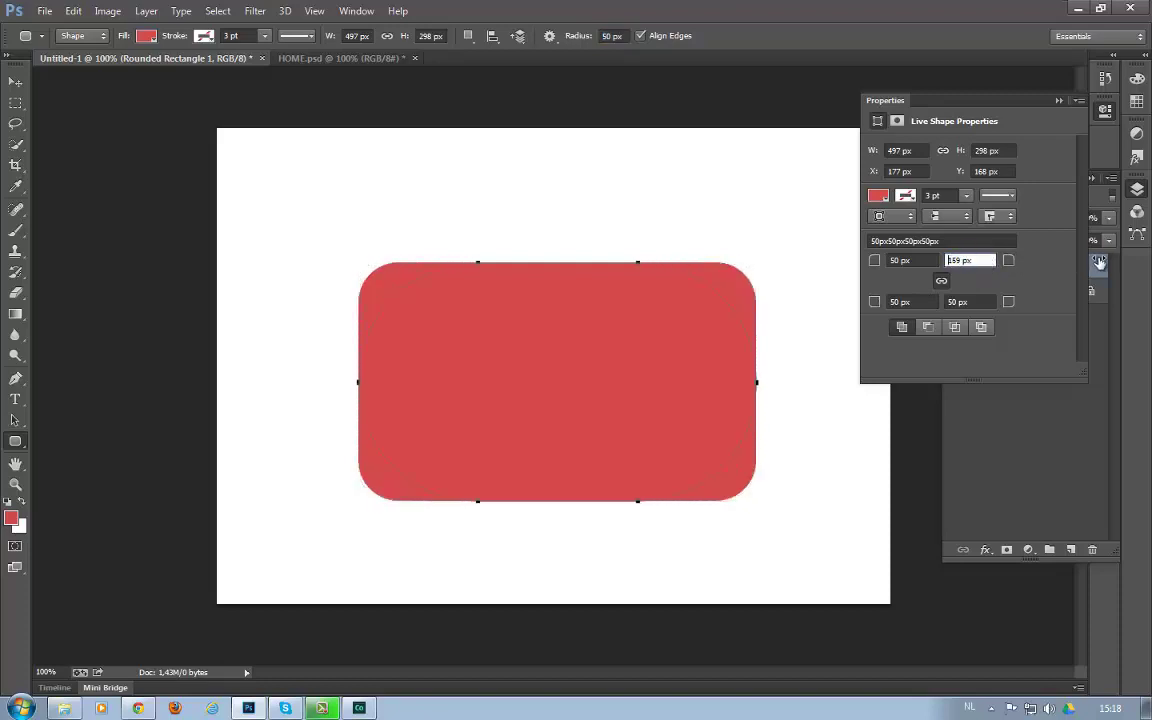
pyautogui.press('Return')
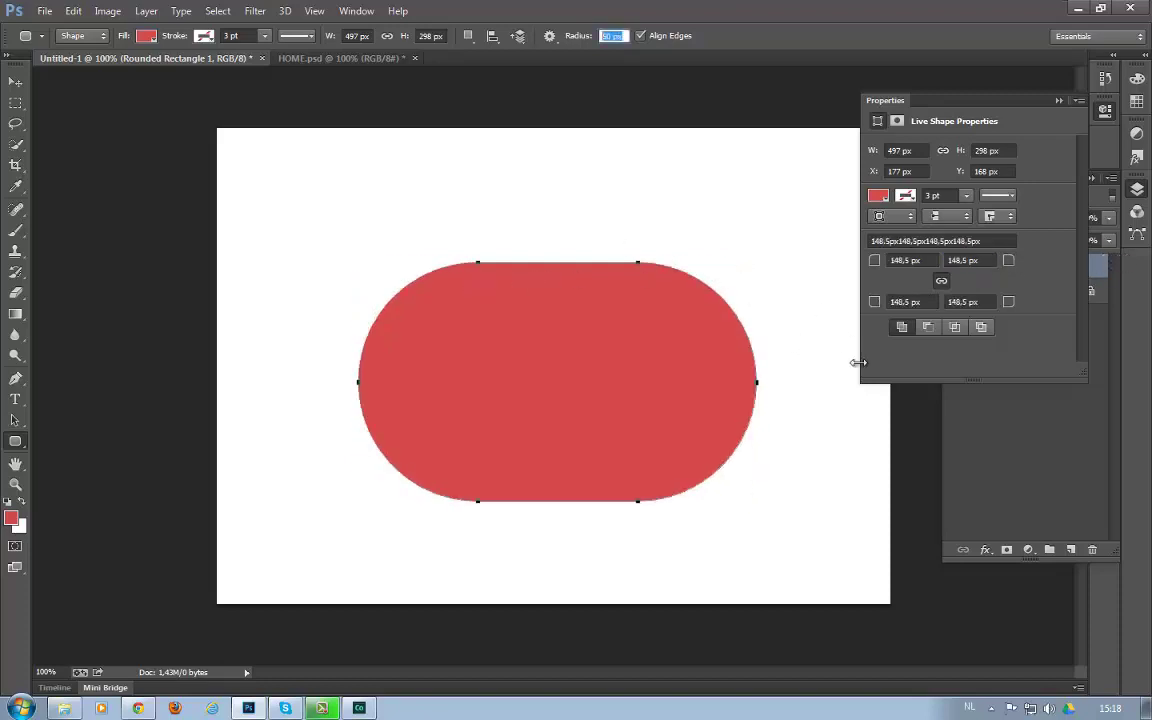
pyautogui.moveTo(1010, 260); pyautogui.dragTo(1095, 255)
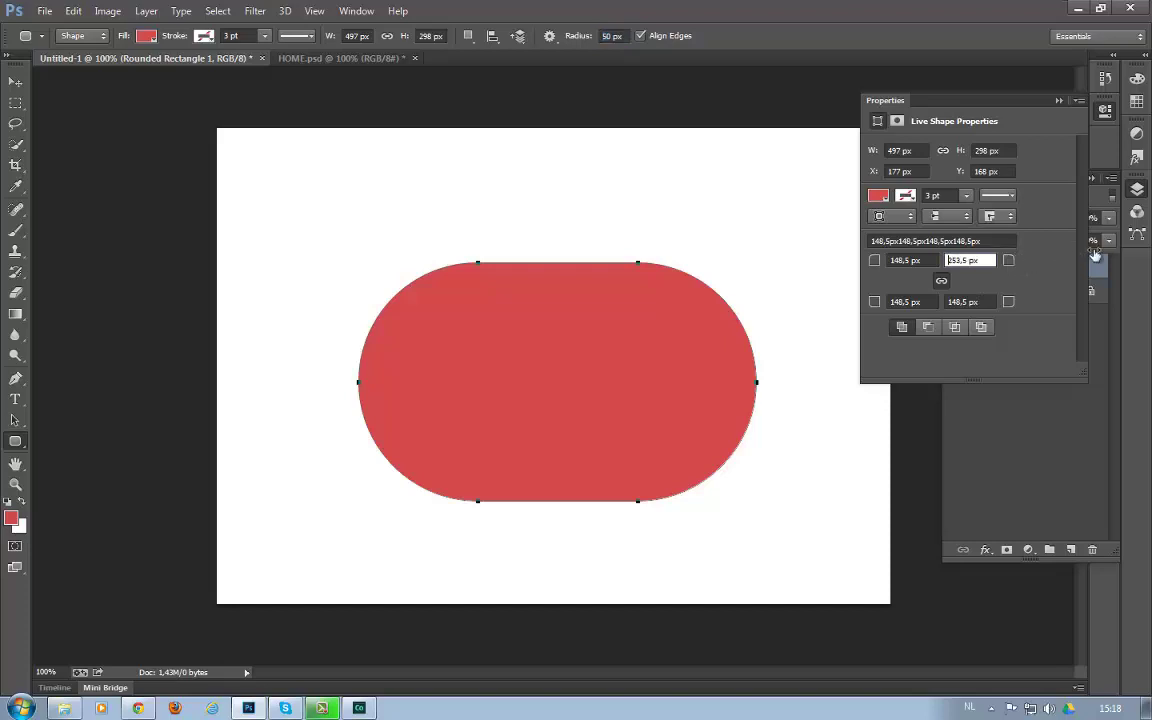
pyautogui.moveTo(1008, 262); pyautogui.dragTo(930, 275)
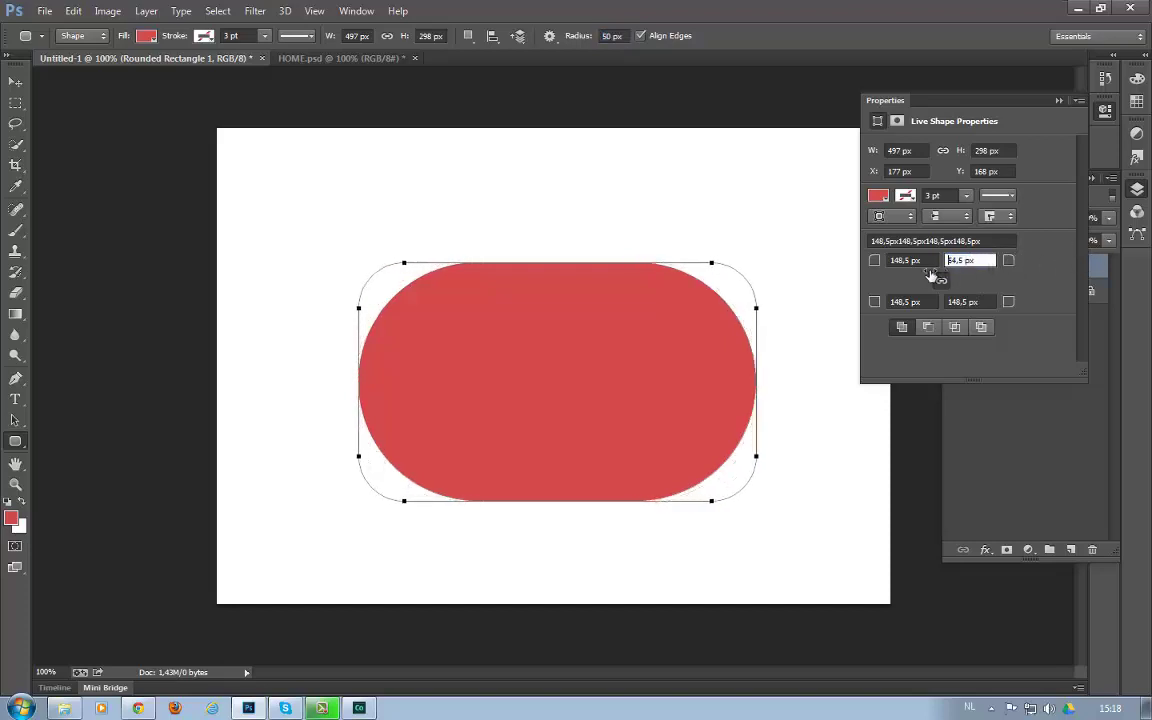
pyautogui.moveTo(1008, 265); pyautogui.dragTo(975, 292)
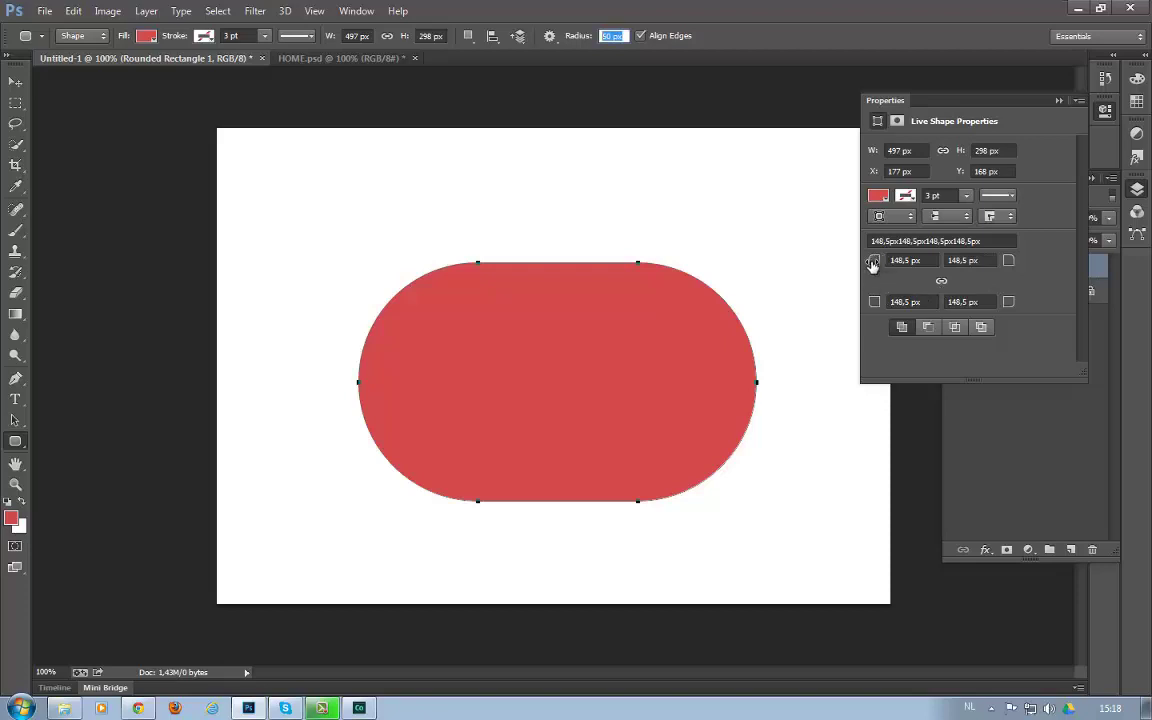
pyautogui.moveTo(873, 262); pyautogui.dragTo(738, 257)
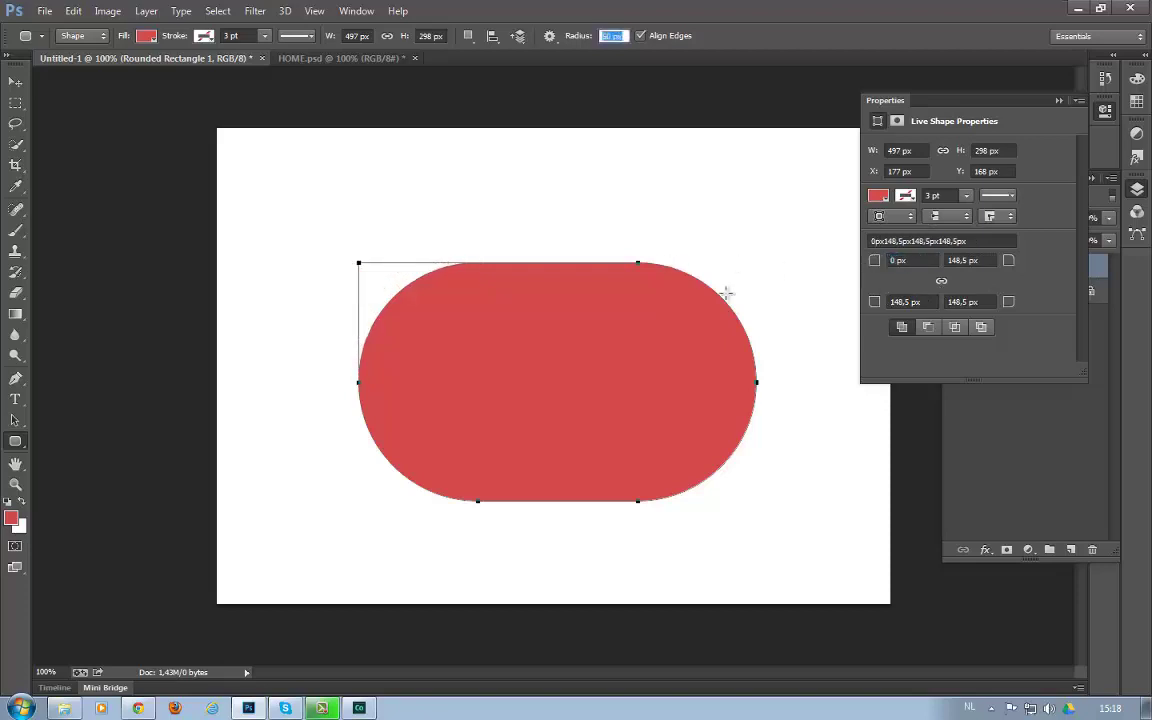
pyautogui.moveTo(1007, 302)
pyautogui.mouseDown()
pyautogui.moveTo(1018, 297)
pyautogui.moveTo(740, 315)
pyautogui.mouseUp()
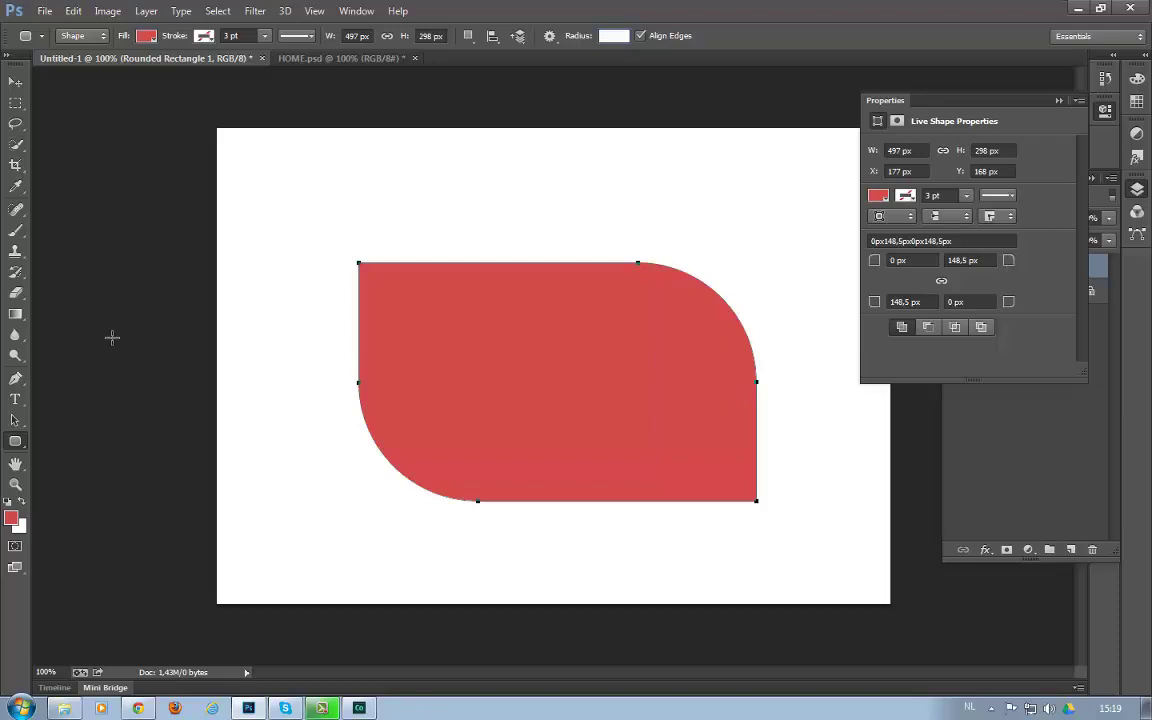
pyautogui.click(15, 424)
pyautogui.click(580, 276)
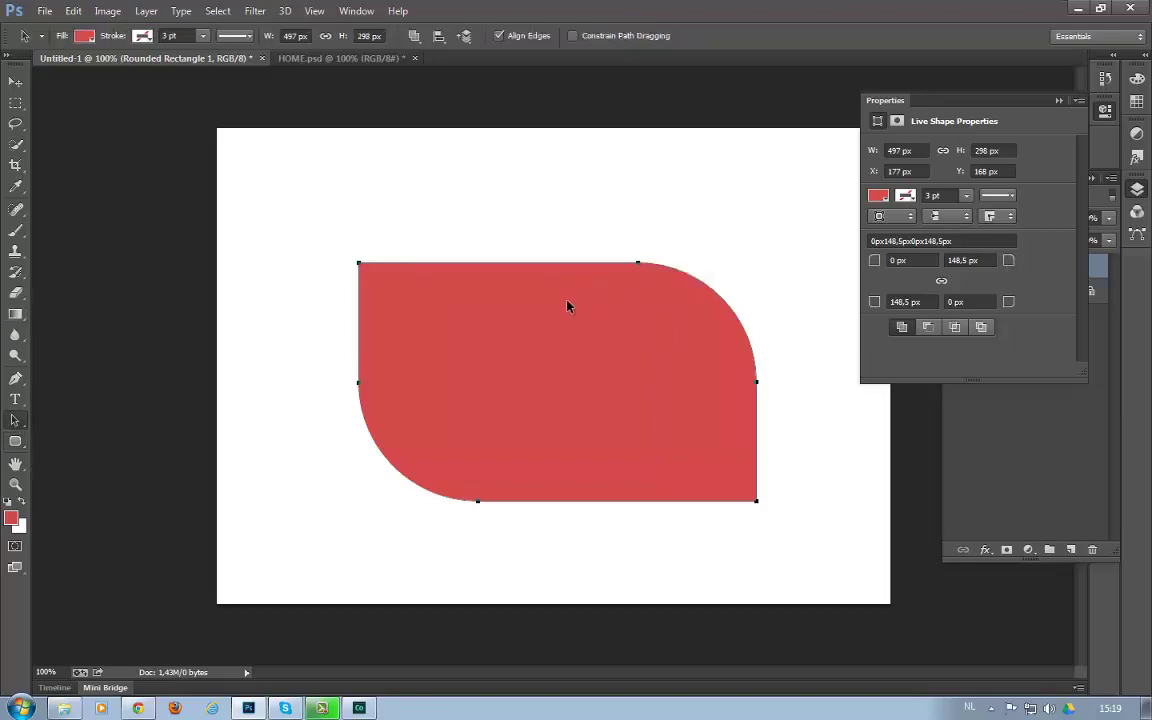
# - Delete the leaf, draw a red rounded rectangle near the canvas top, and Alt-drag copies below it
pyautogui.press('Delete')
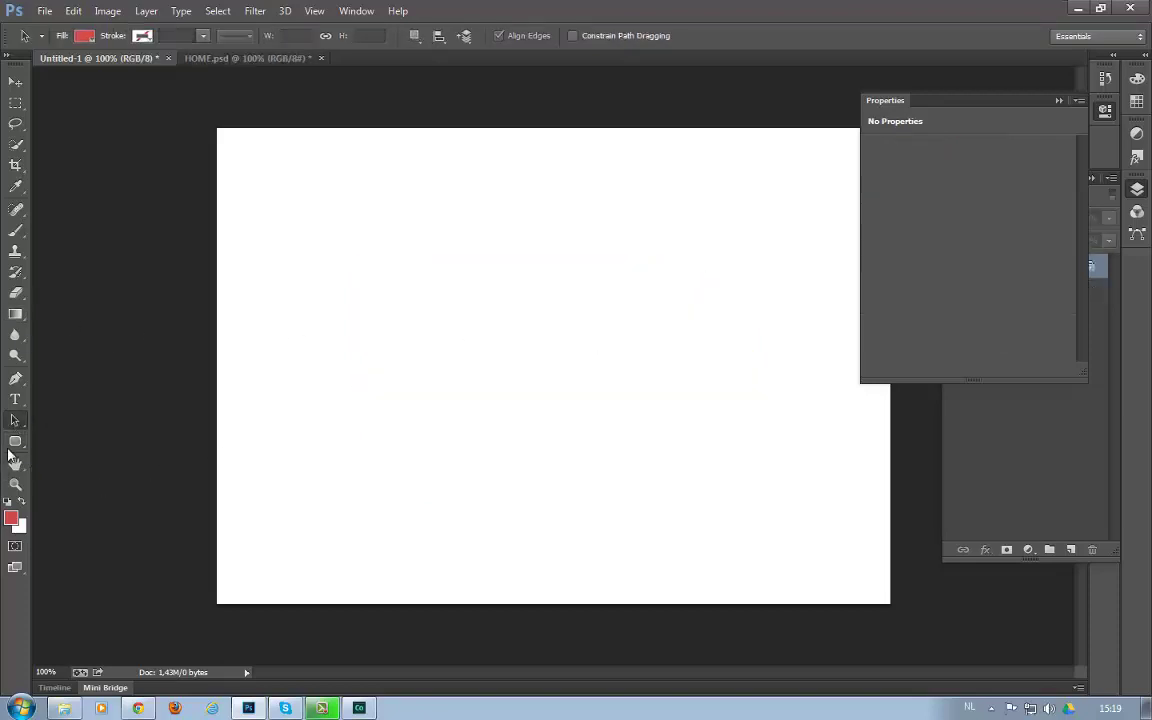
pyautogui.click(15, 441)
pyautogui.moveTo(355, 188)
pyautogui.mouseDown()
pyautogui.moveTo(600, 334)
pyautogui.moveTo(636, 298)
pyautogui.mouseUp()
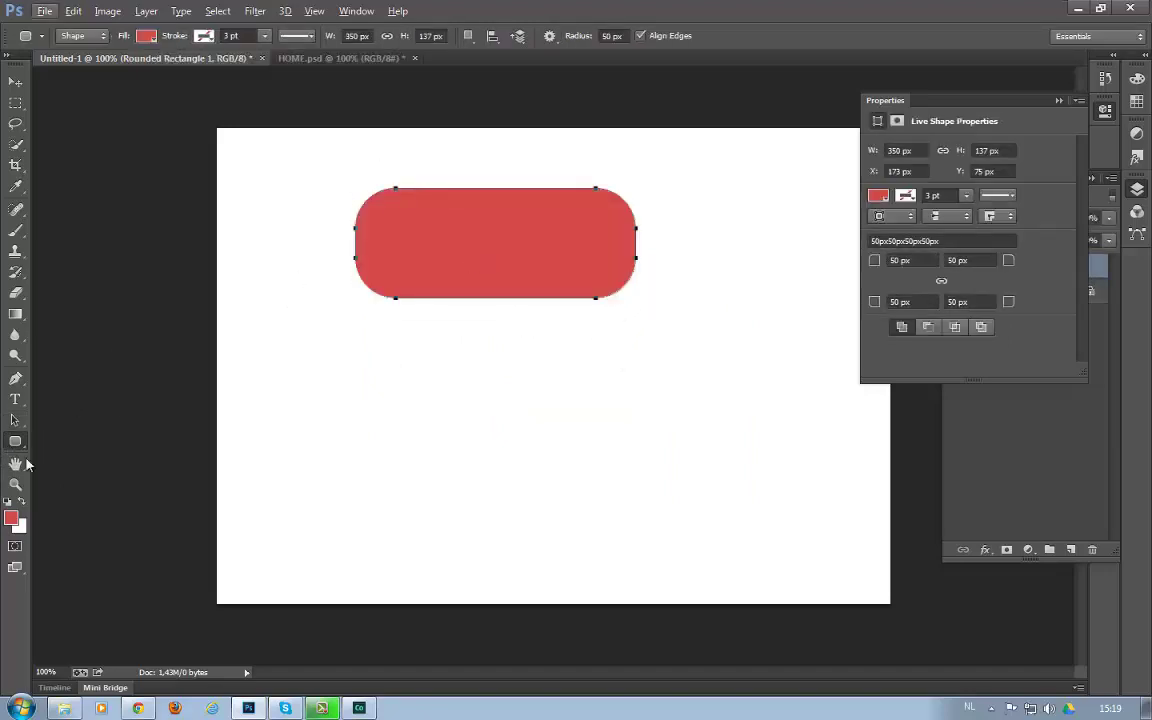
pyautogui.click(15, 420)
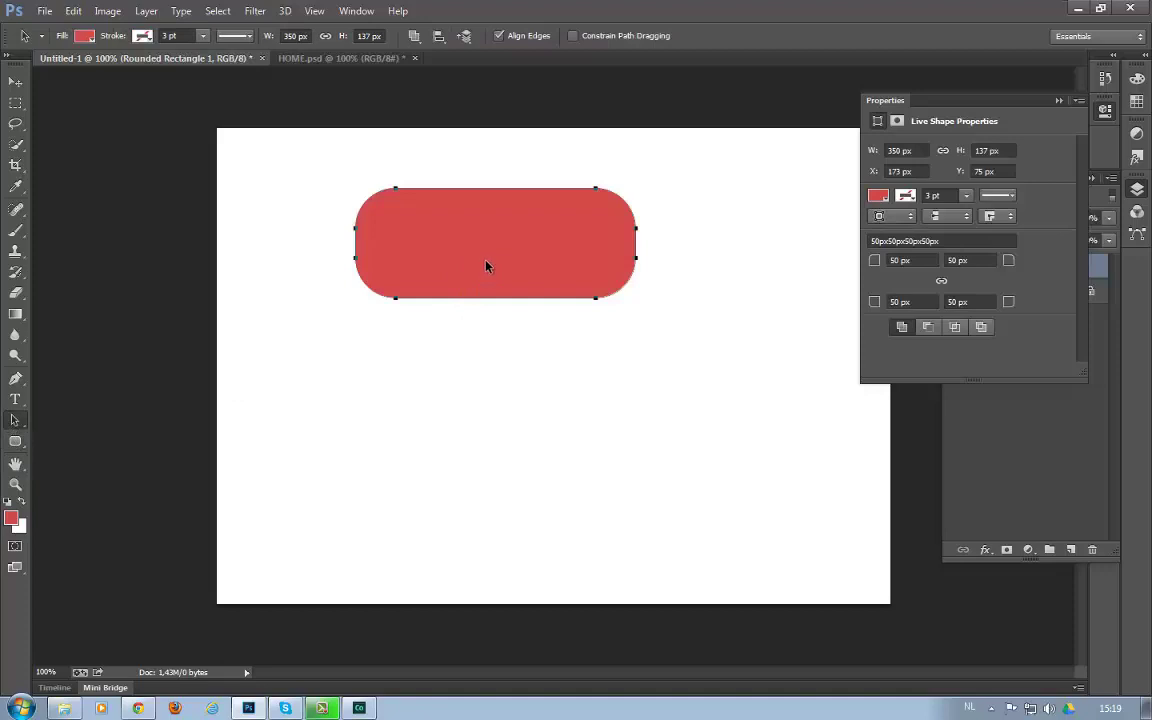
pyautogui.moveTo(486, 266); pyautogui.dragTo(501, 500)
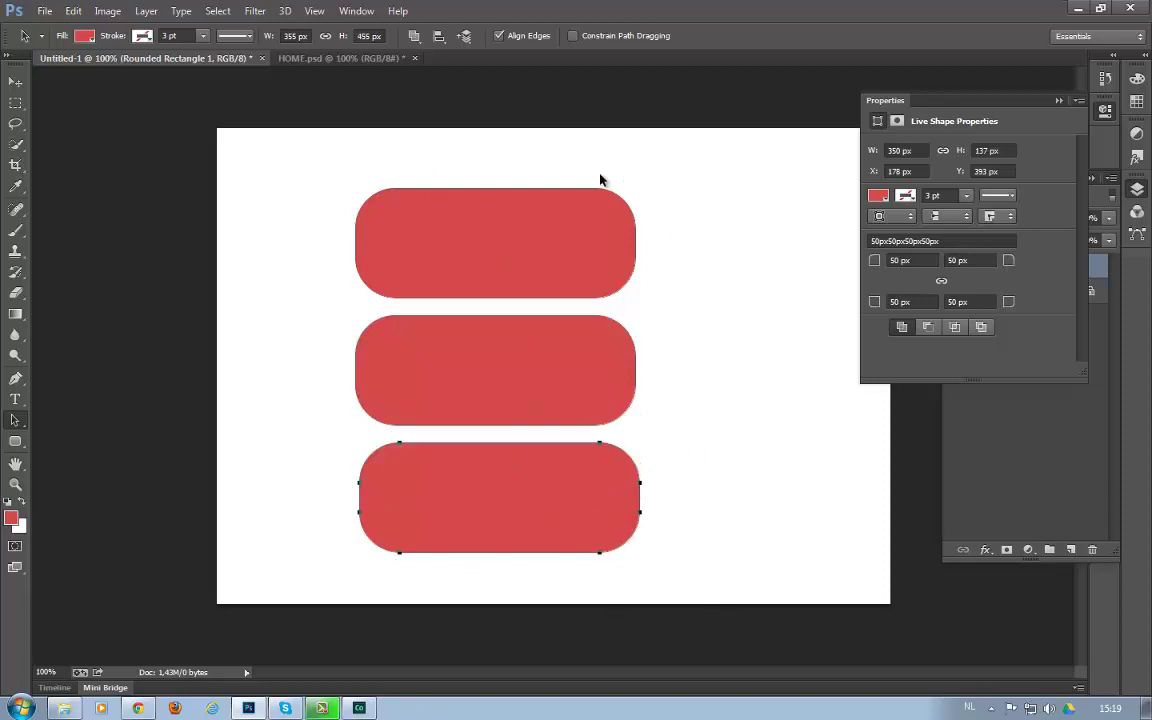
pyautogui.moveTo(728, 150); pyautogui.dragTo(337, 408)
# - Square the top-right, top-left and bottom-left corners of the top two rectangles to 0 px
pyautogui.click(970, 261)
pyautogui.write('8')
pyautogui.press('Return')
pyautogui.write('78')
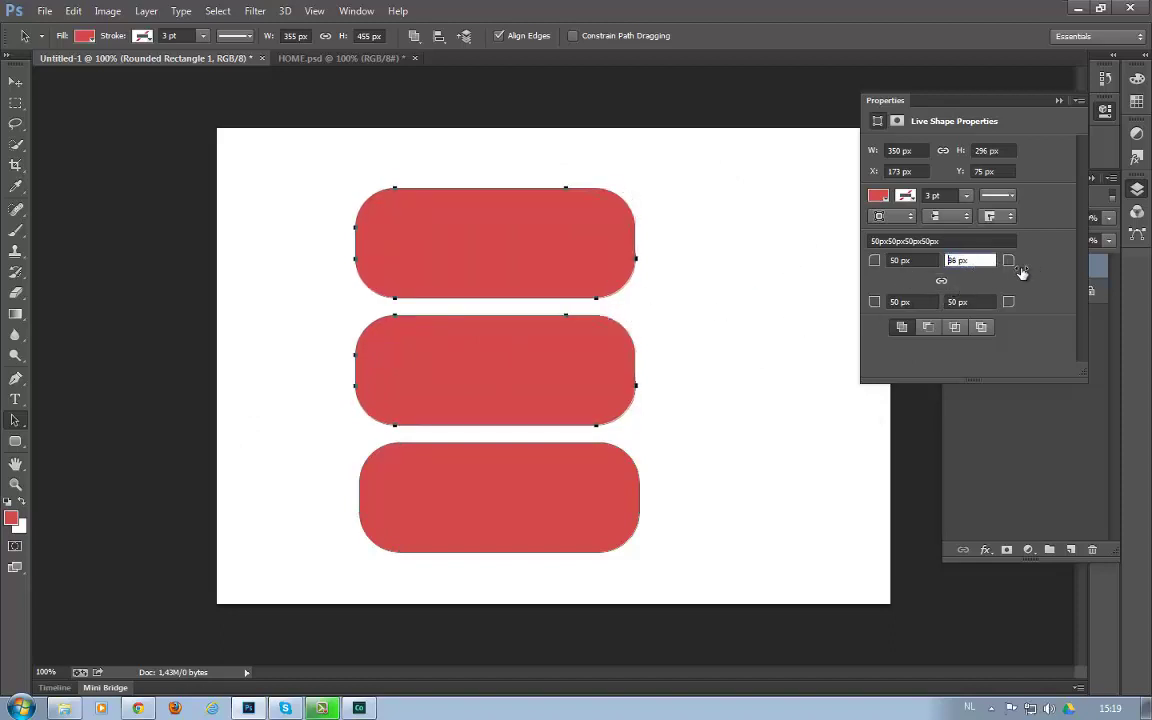
pyautogui.press('Return')
pyautogui.write('0')
pyautogui.press('Return')
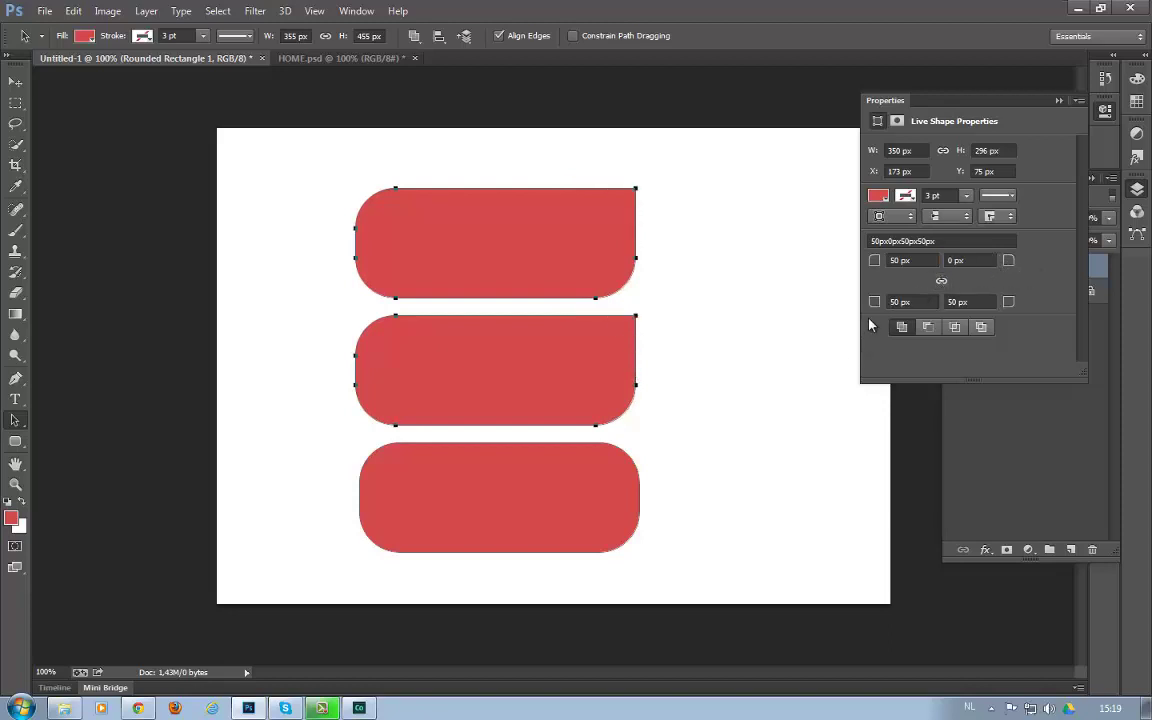
pyautogui.moveTo(876, 266); pyautogui.dragTo(738, 290)
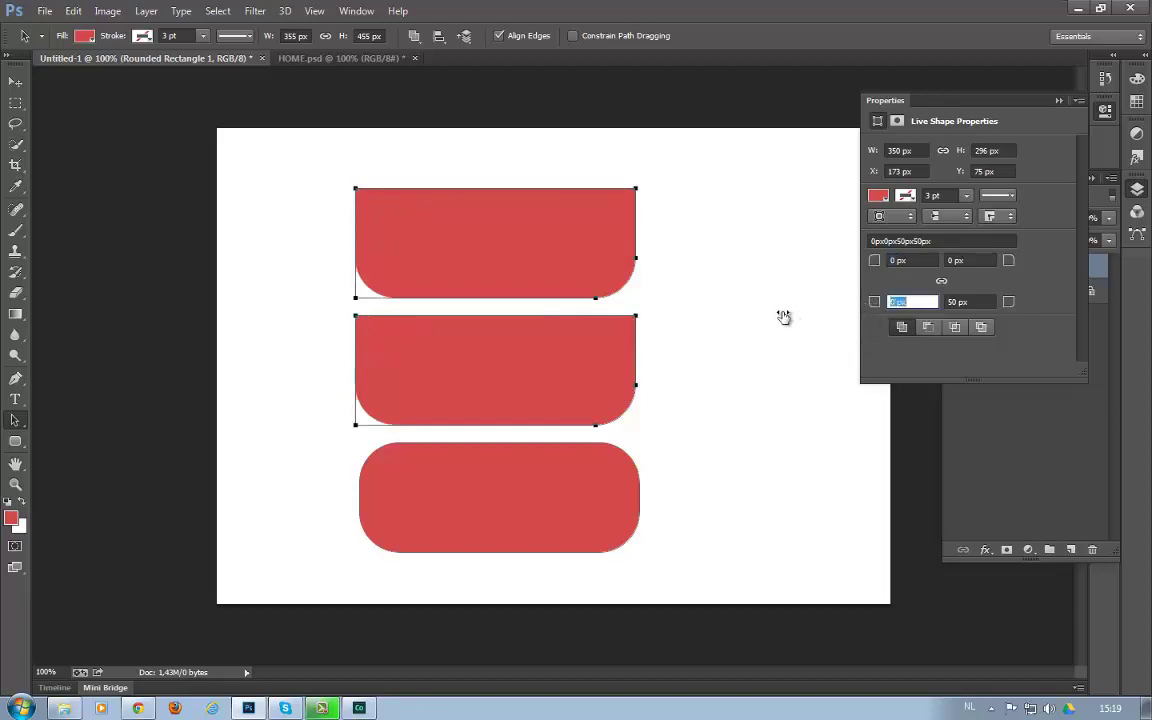
pyautogui.moveTo(873, 305); pyautogui.dragTo(681, 350)
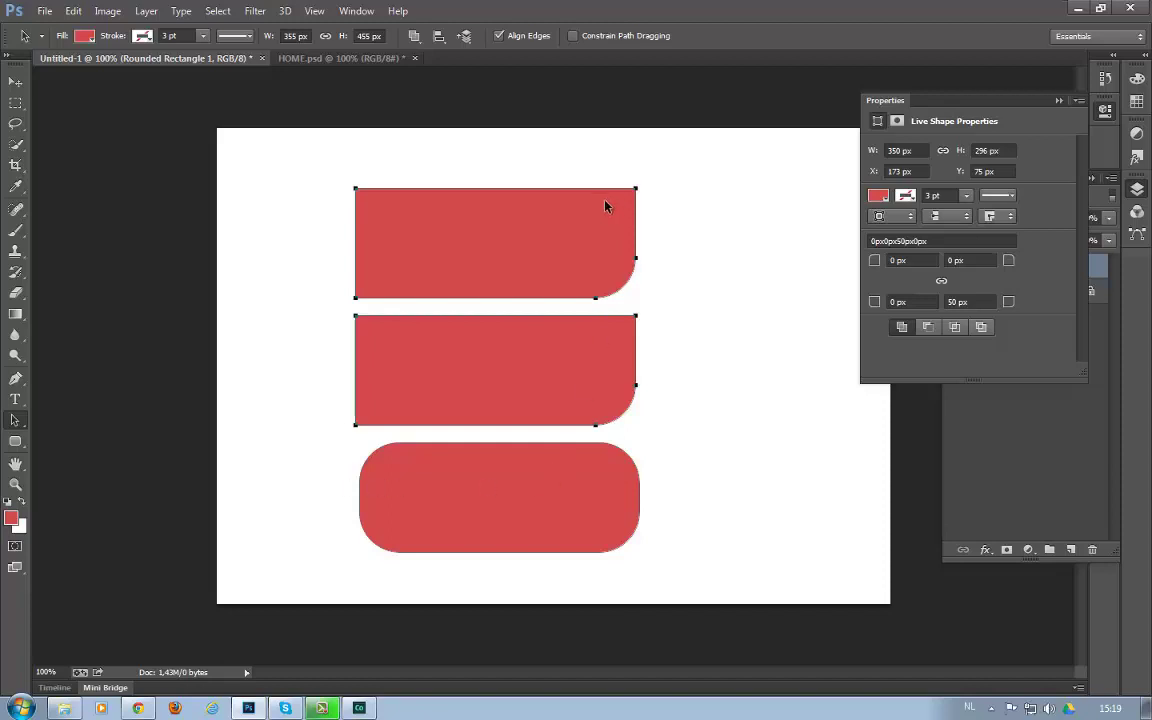
# - Set the bottom rectangle's corner radii to 0px0px50px0px, then select all three shapes
pyautogui.click(672, 331)
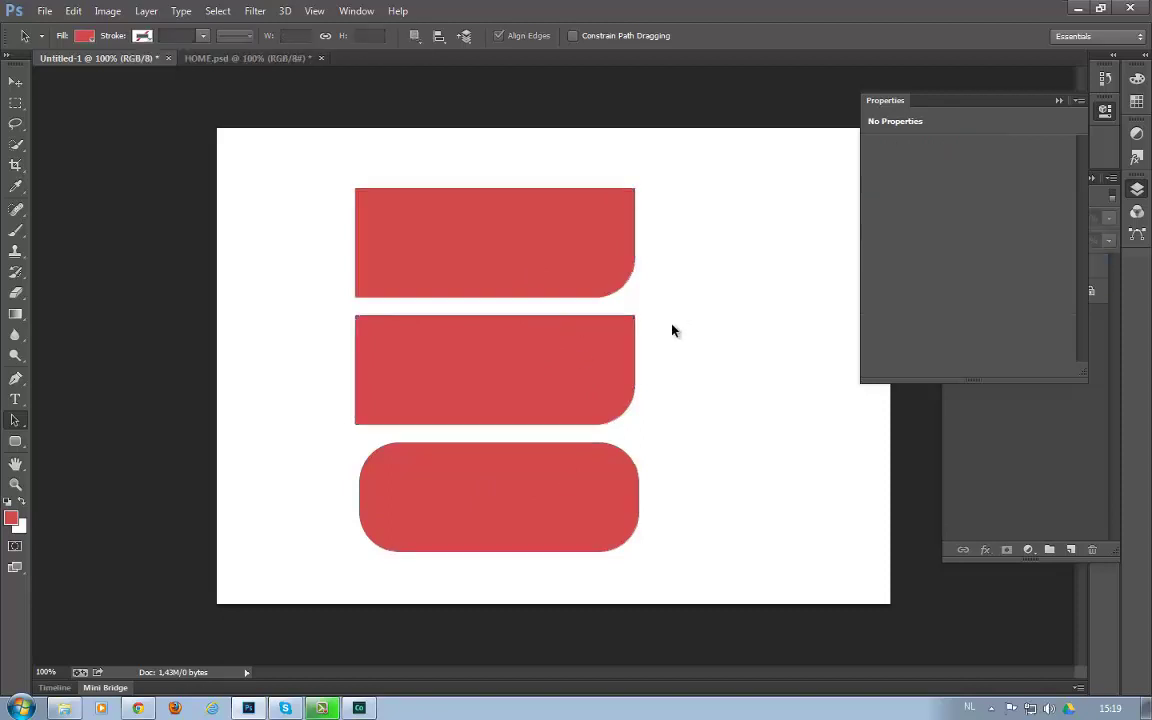
pyautogui.click(590, 271)
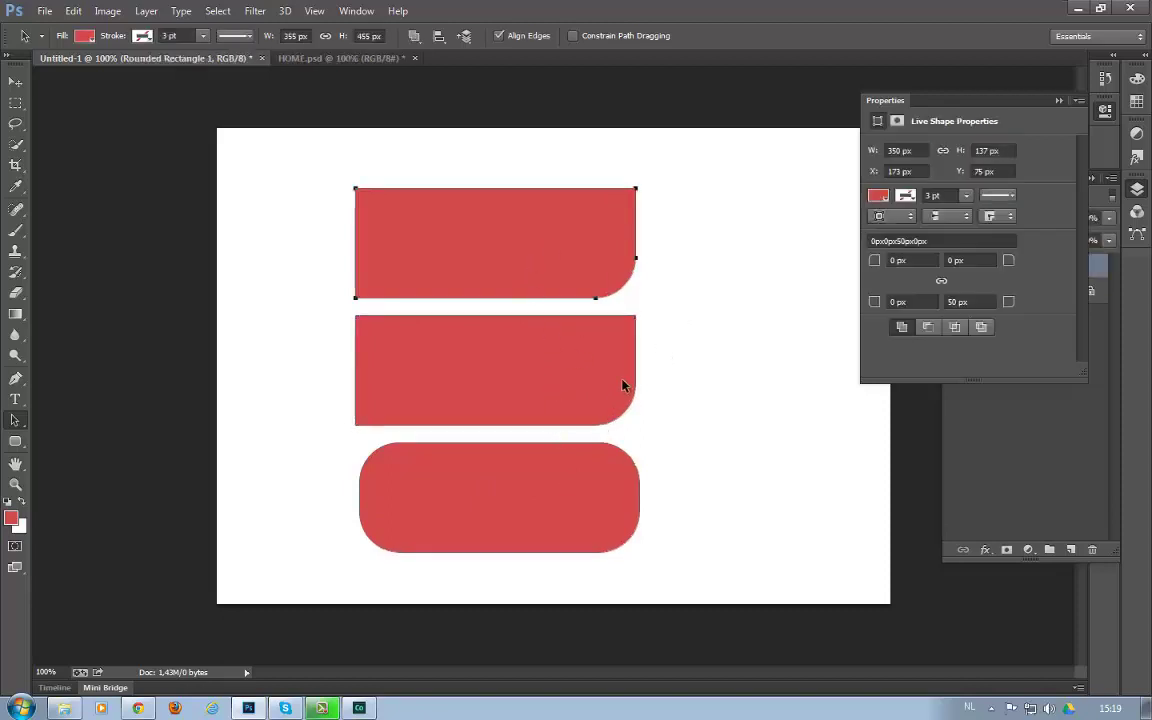
pyautogui.click(940, 241)
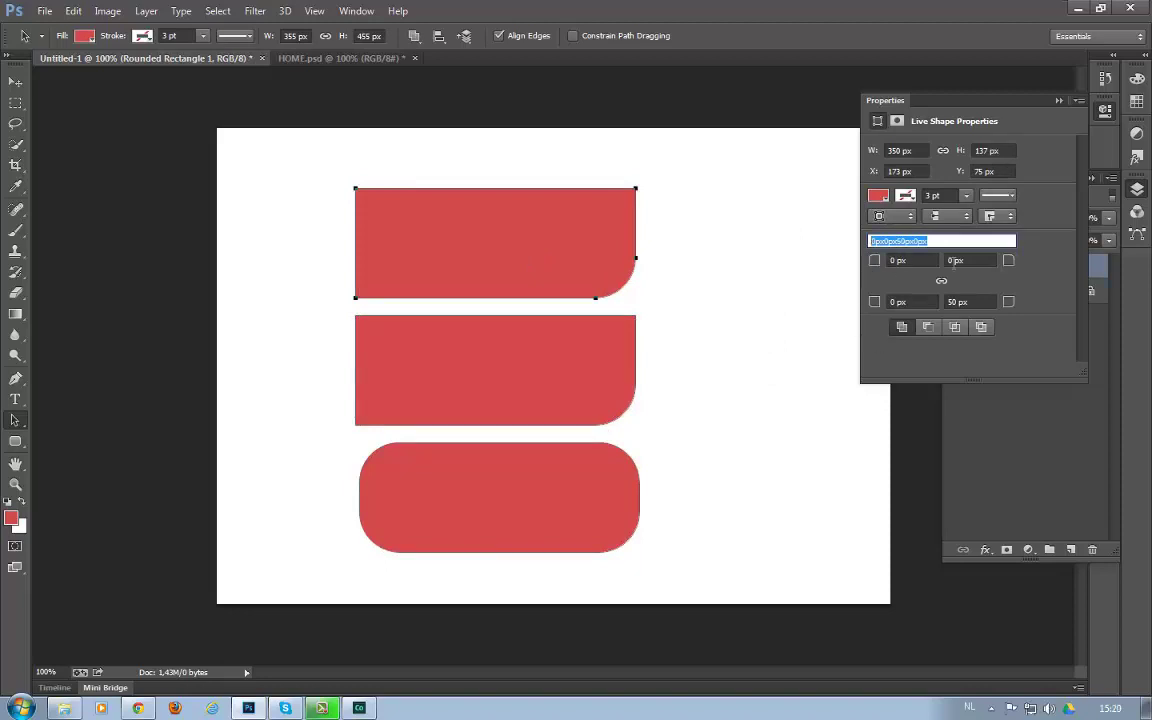
pyautogui.click(548, 491)
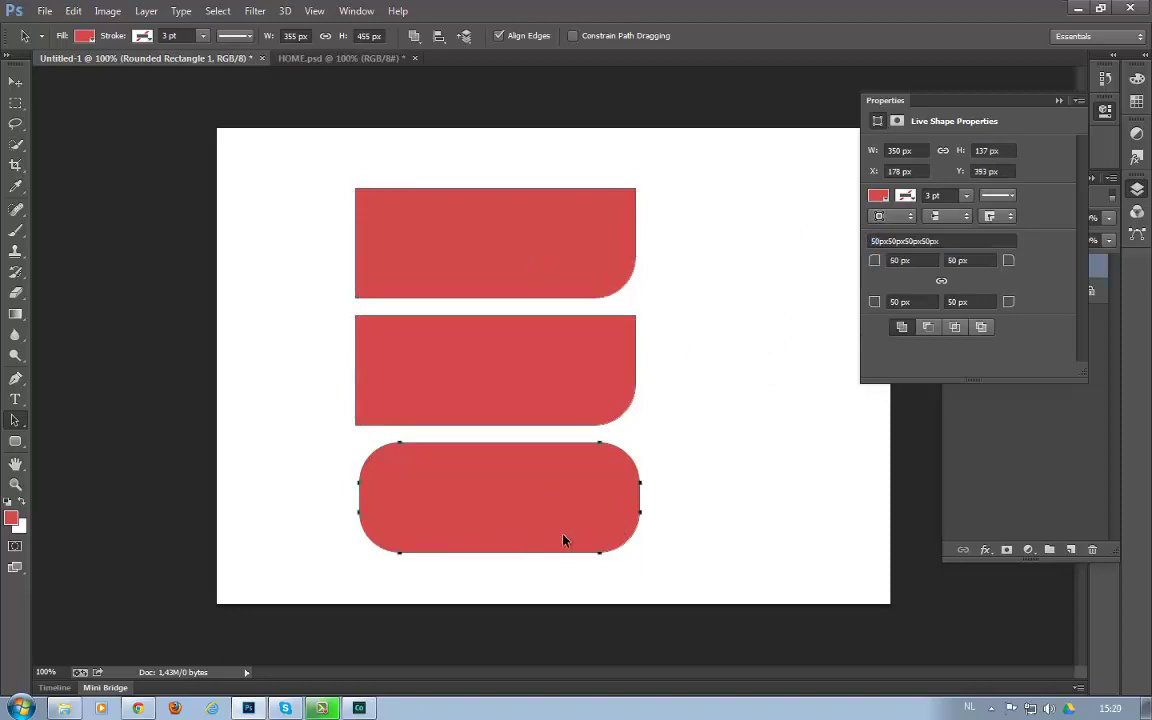
pyautogui.click(926, 243)
pyautogui.write('0px0px50px0px')
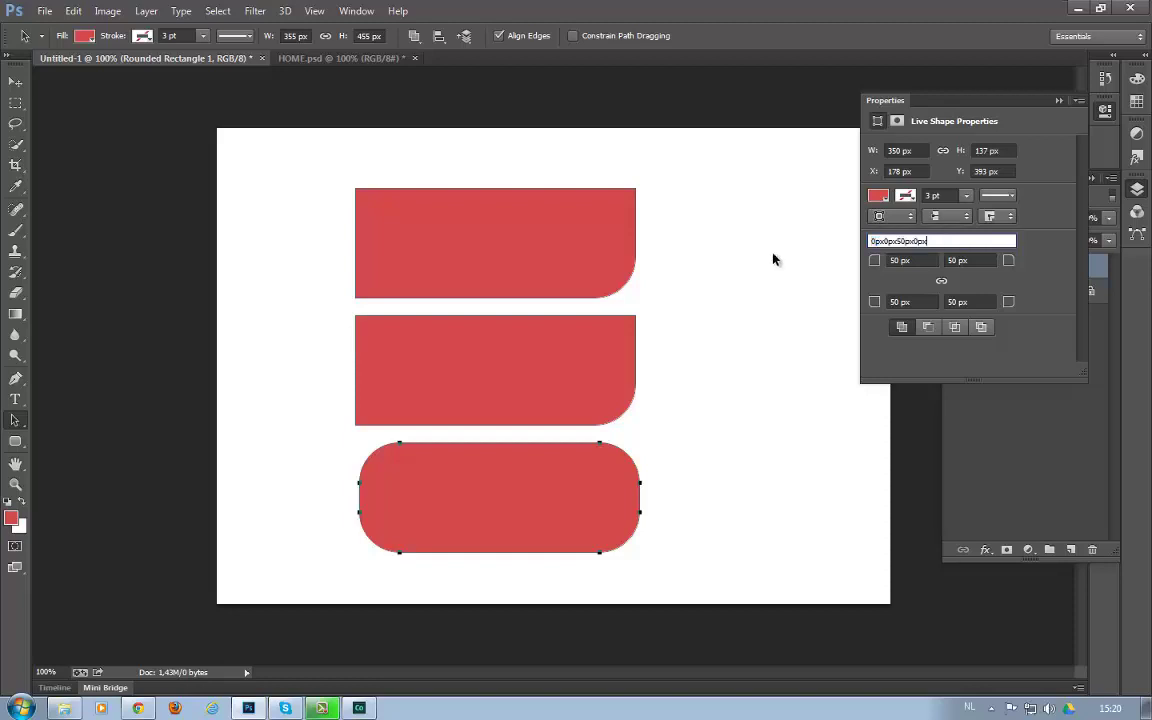
pyautogui.press('Return')
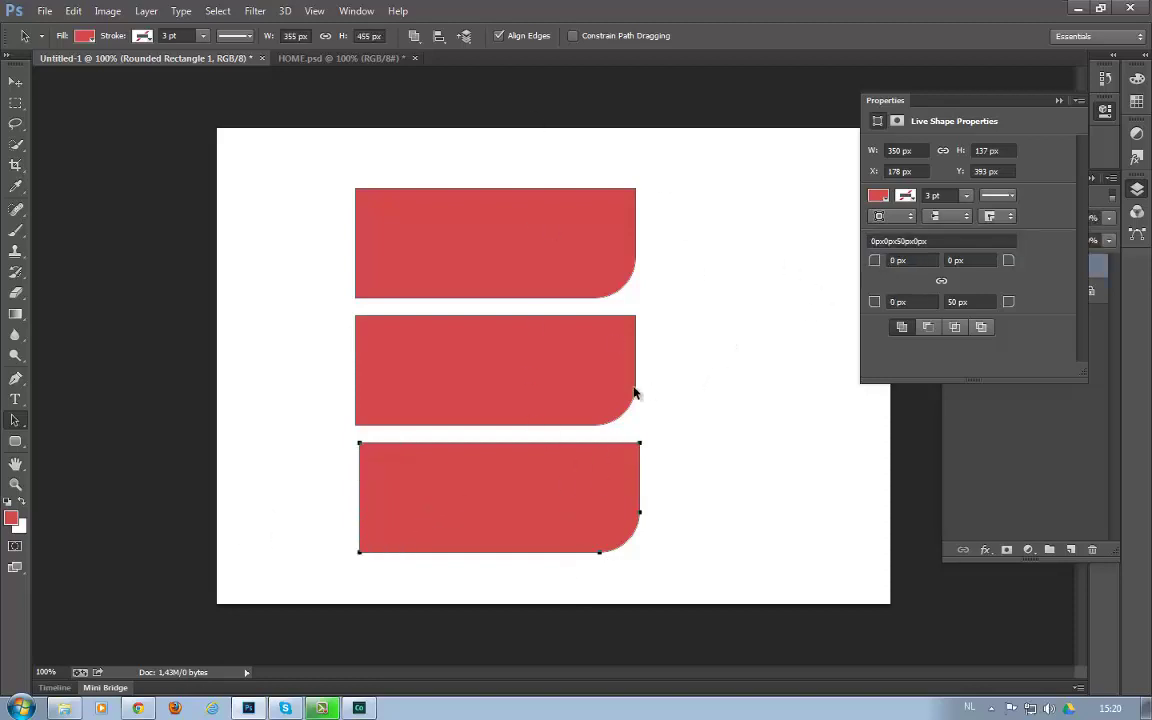
pyautogui.moveTo(703, 183); pyautogui.dragTo(422, 560)
# - Replace the three shapes with a 391 × 198 px red rounded rectangle duplicated via Ctrl+J
pyautogui.press('Delete')
pyautogui.click(15, 441)
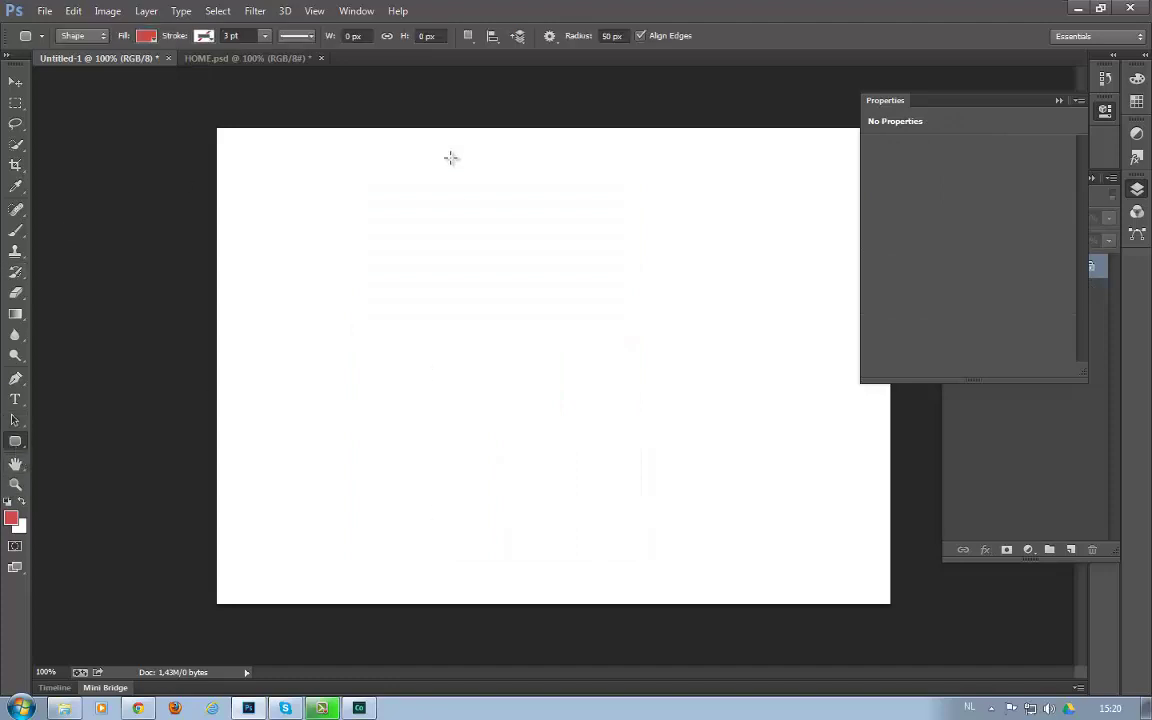
pyautogui.moveTo(363, 181); pyautogui.dragTo(677, 339)
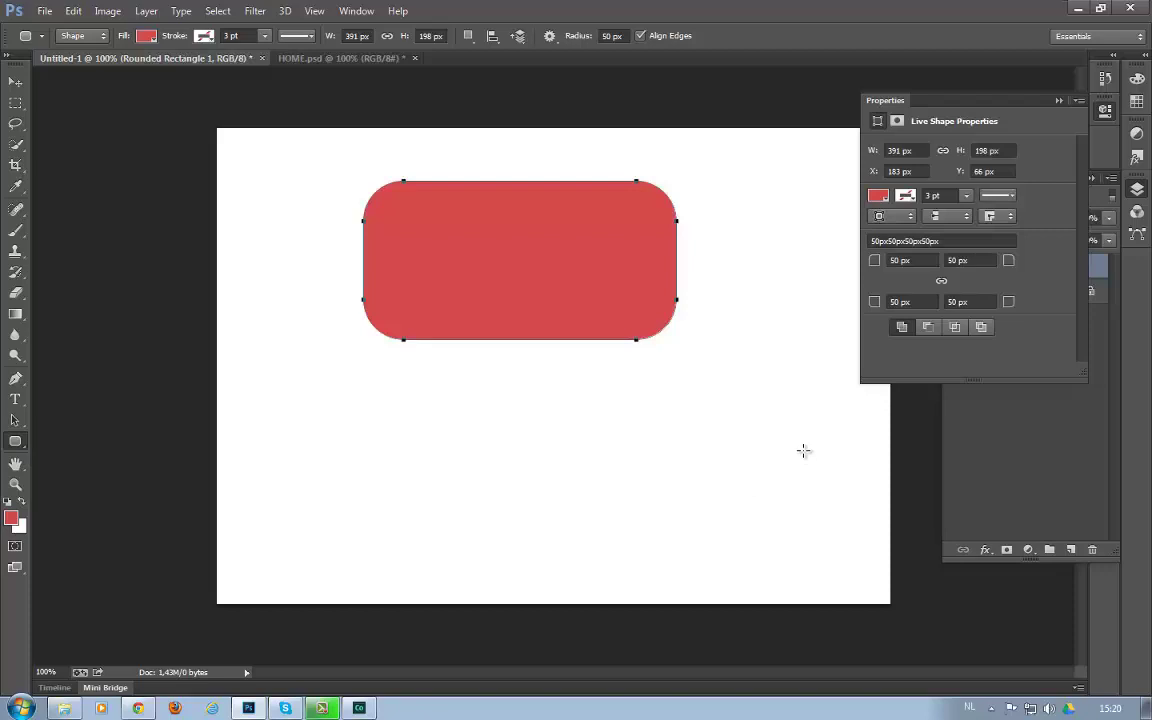
pyautogui.hotkey('ctrl', 'j')
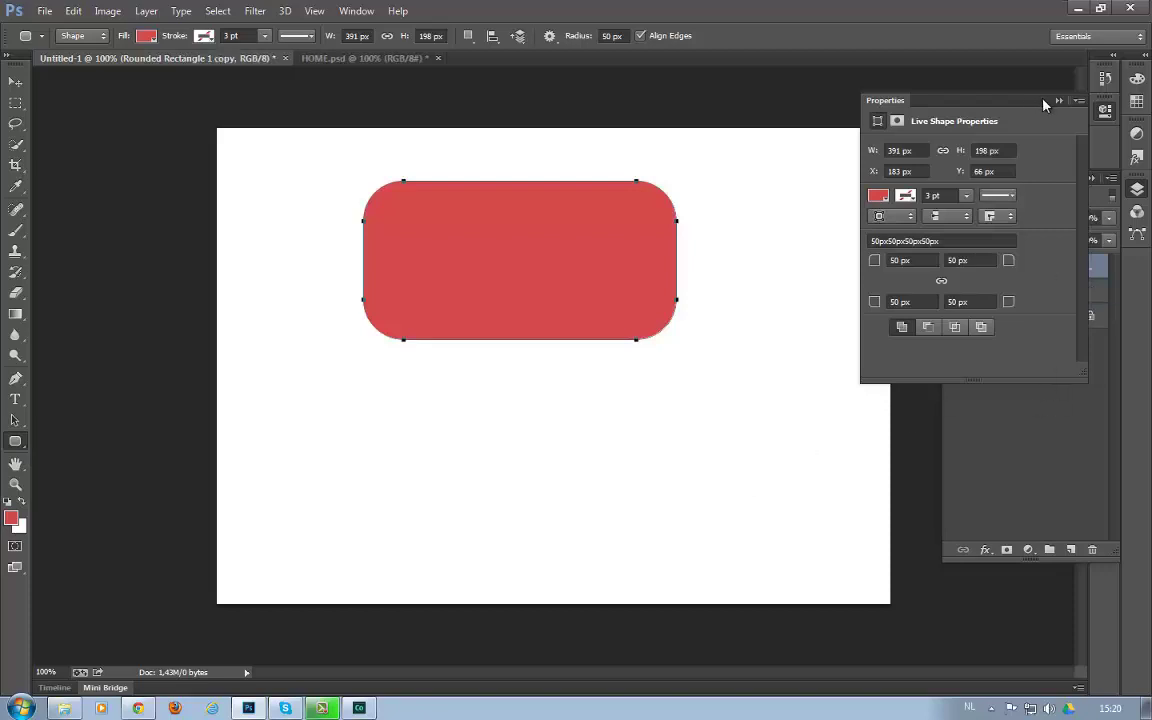
# - Move the copy below the original and isolate the copy's layer in the Layers panel
pyautogui.click(1058, 101)
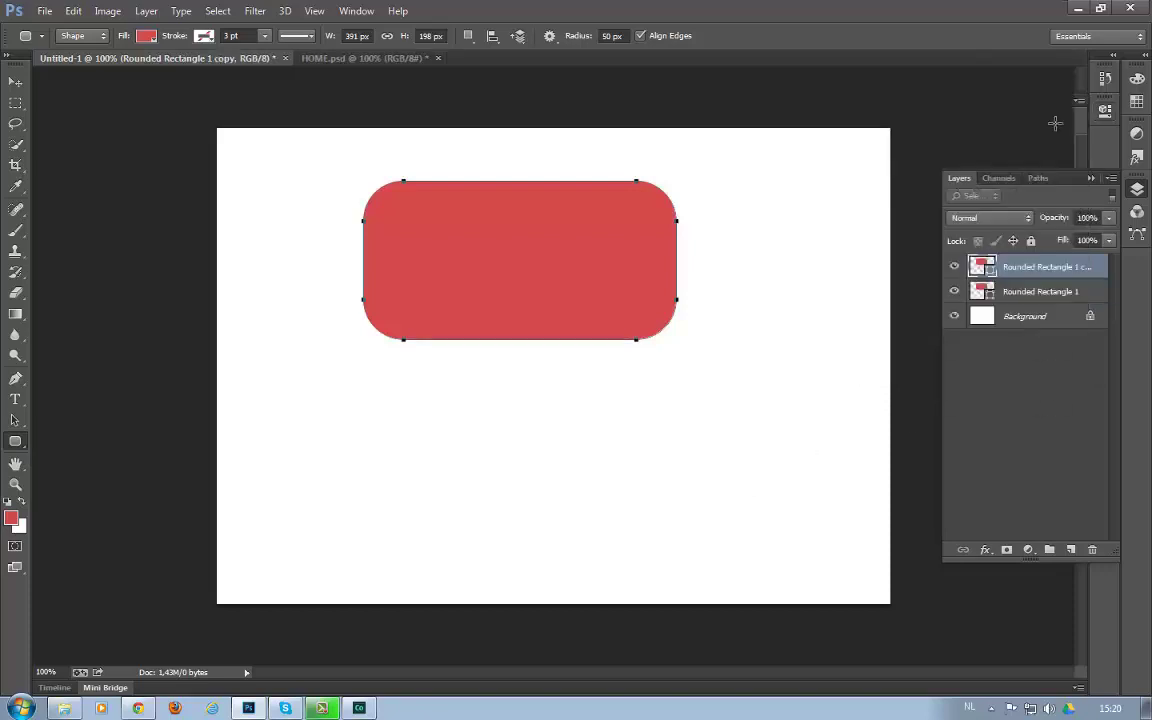
pyautogui.click(1091, 178)
pyautogui.click(1105, 110)
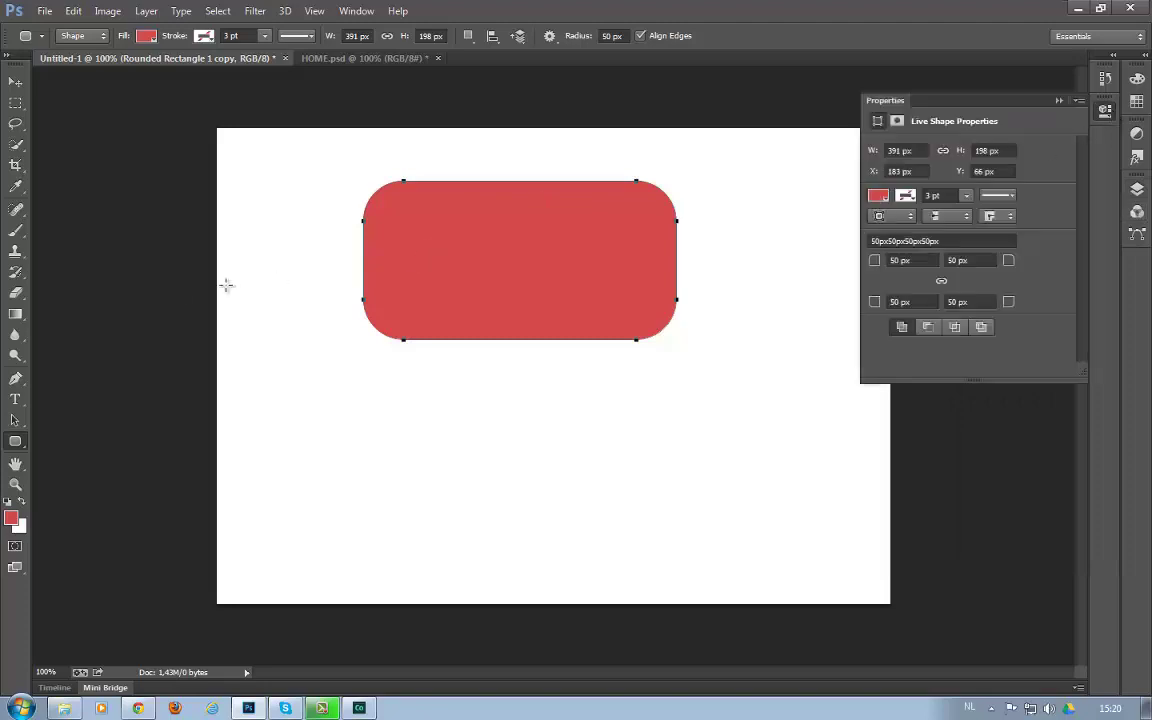
pyautogui.click(15, 420)
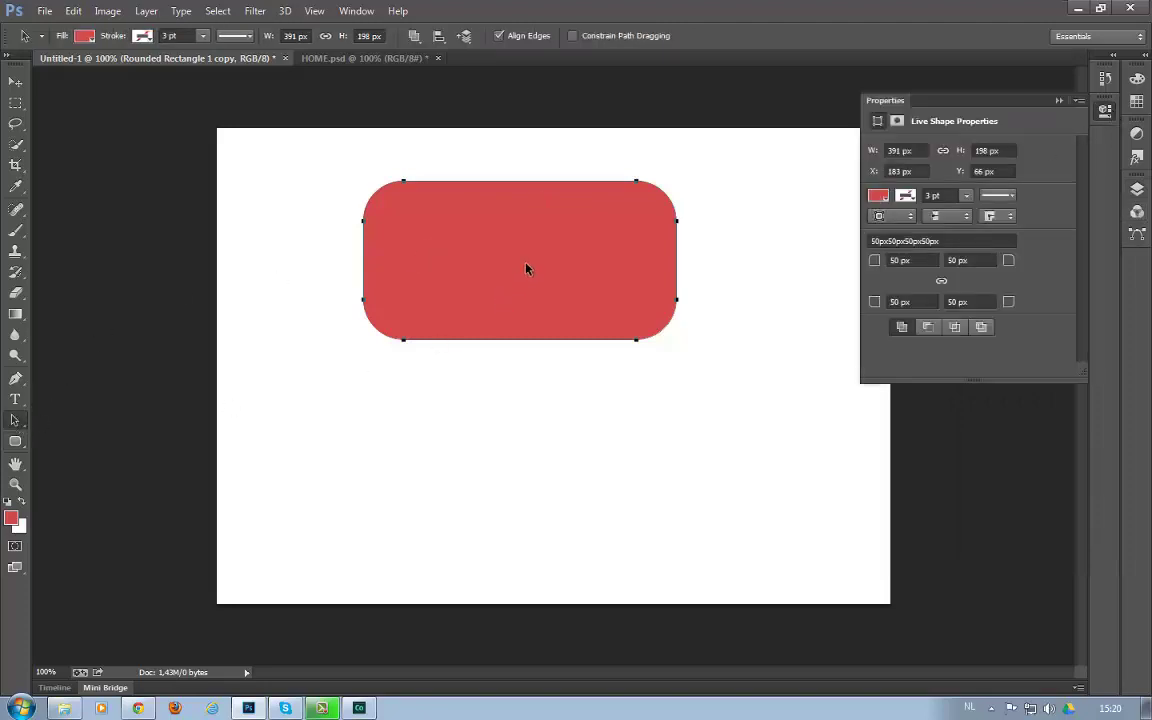
pyautogui.keyDown('alt'); pyautogui.moveTo(527, 268); pyautogui.dragTo(532, 472); pyautogui.keyUp('alt')
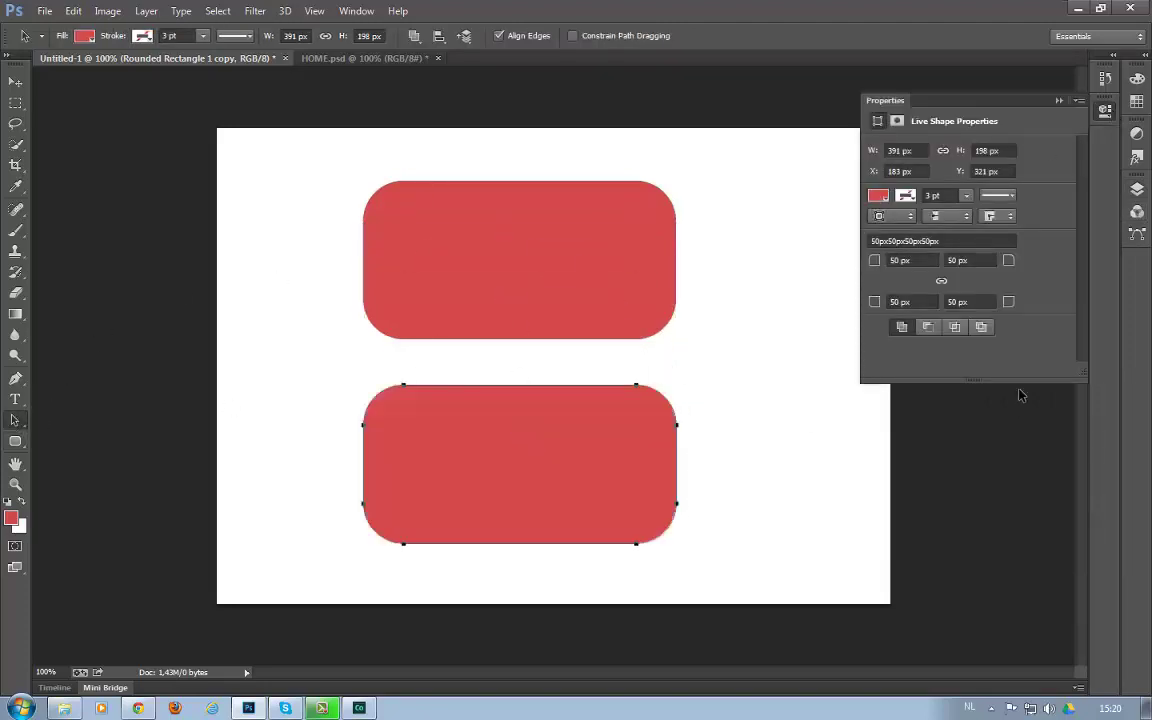
pyautogui.click(1137, 189)
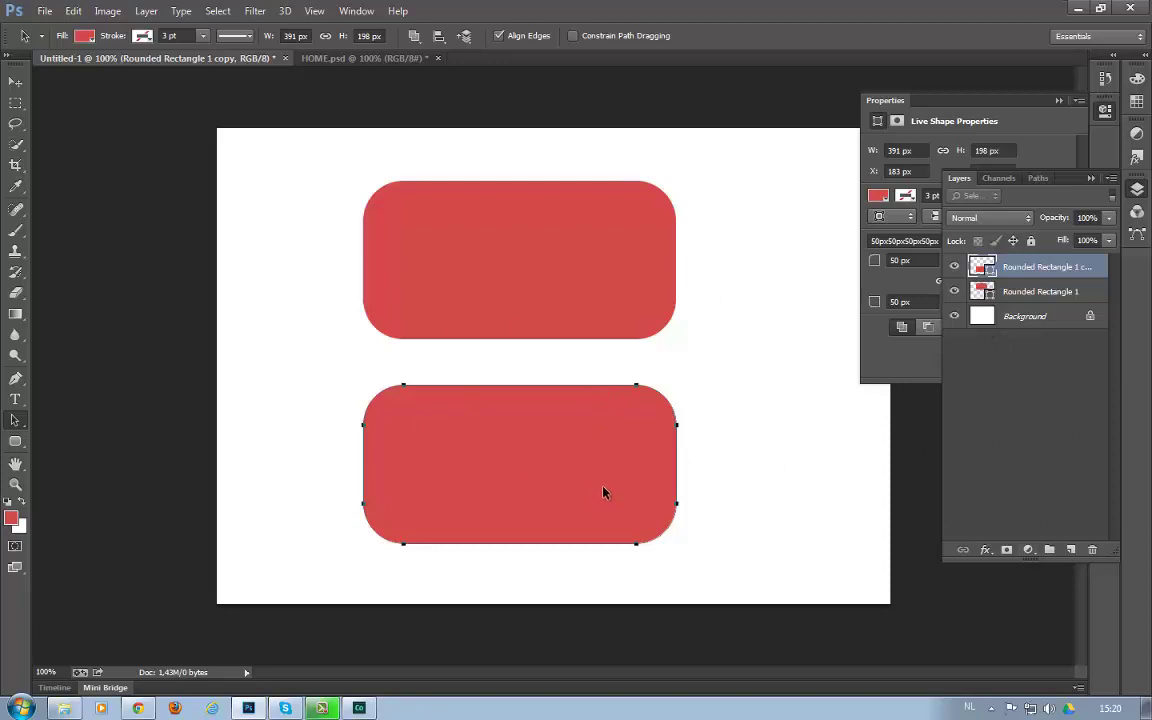
pyautogui.doubleClick(528, 463)
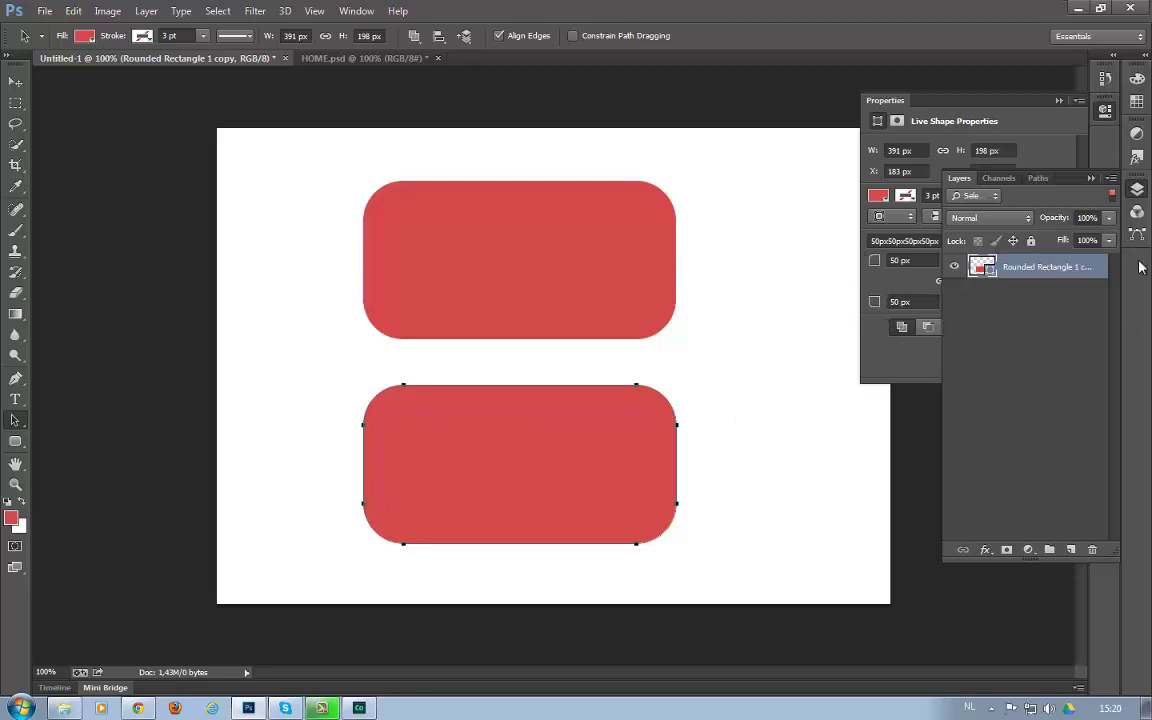
# - Fill the lower rectangle teal, clear the Layers filter, and select both rectangles
pyautogui.click(878, 195)
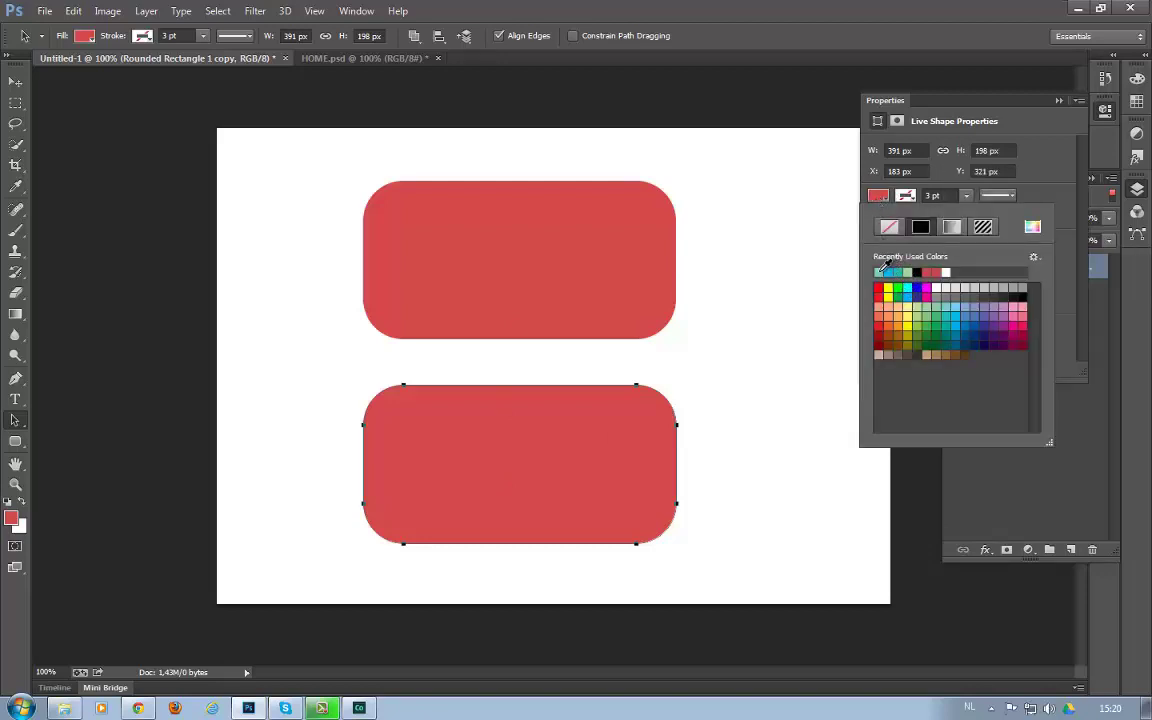
pyautogui.click(878, 272)
pyautogui.click(1046, 178)
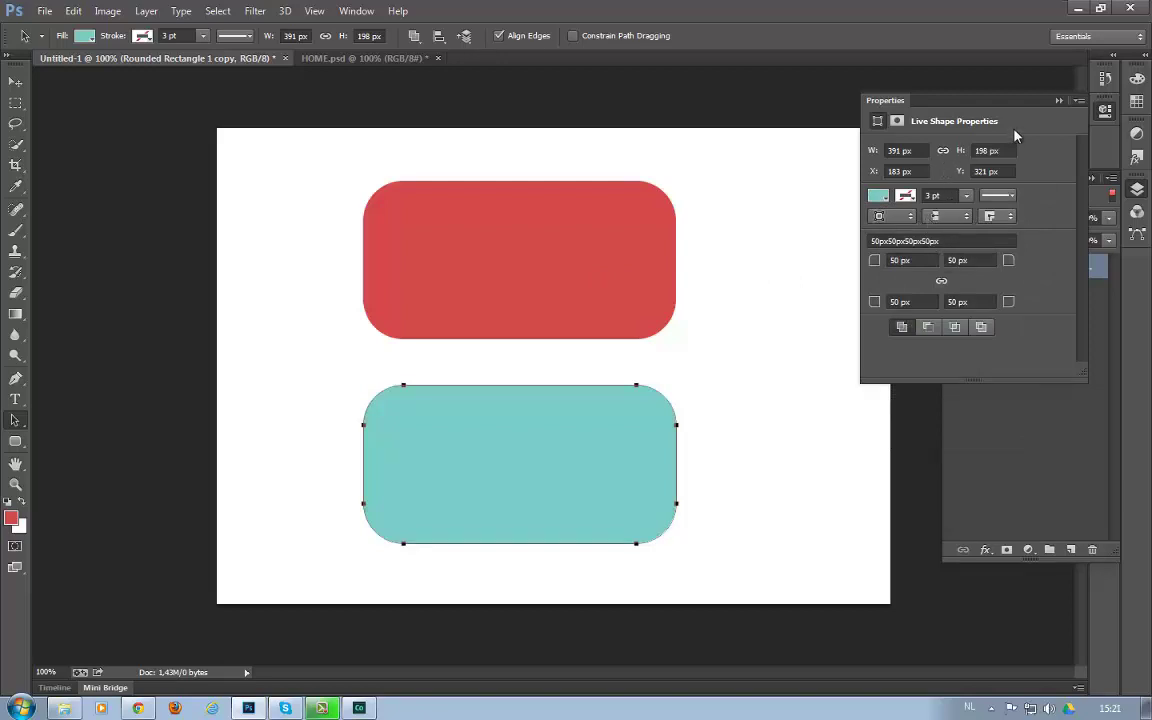
pyautogui.click(1057, 102)
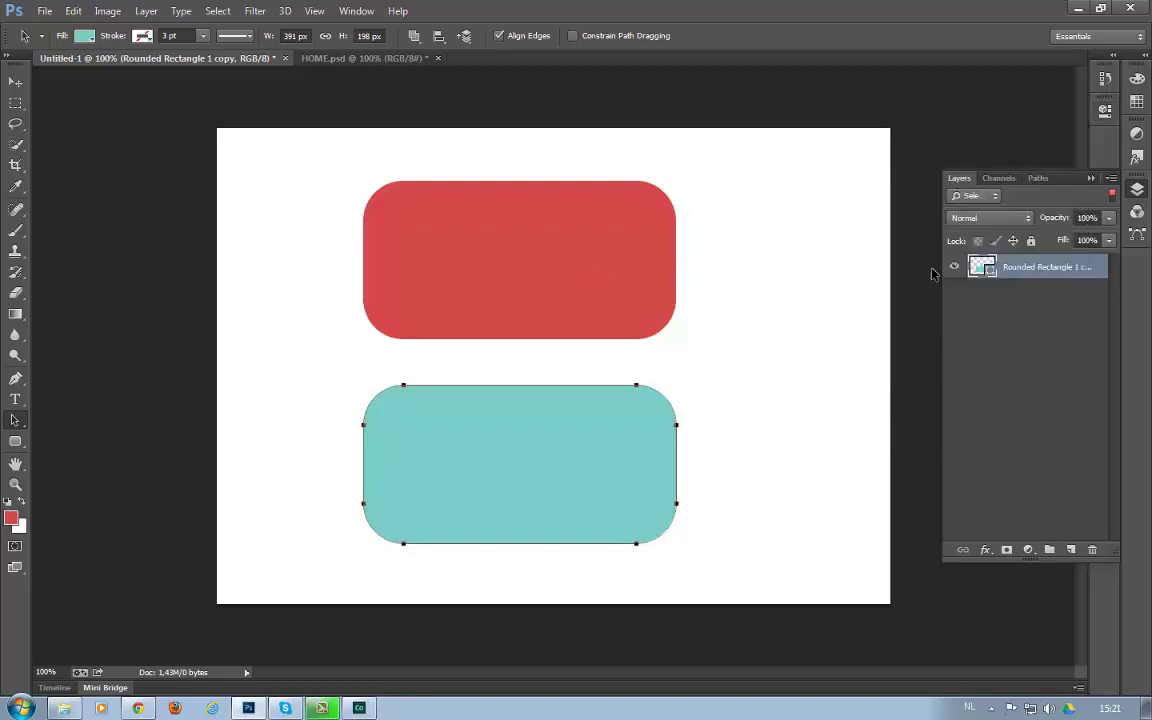
pyautogui.click(1112, 194)
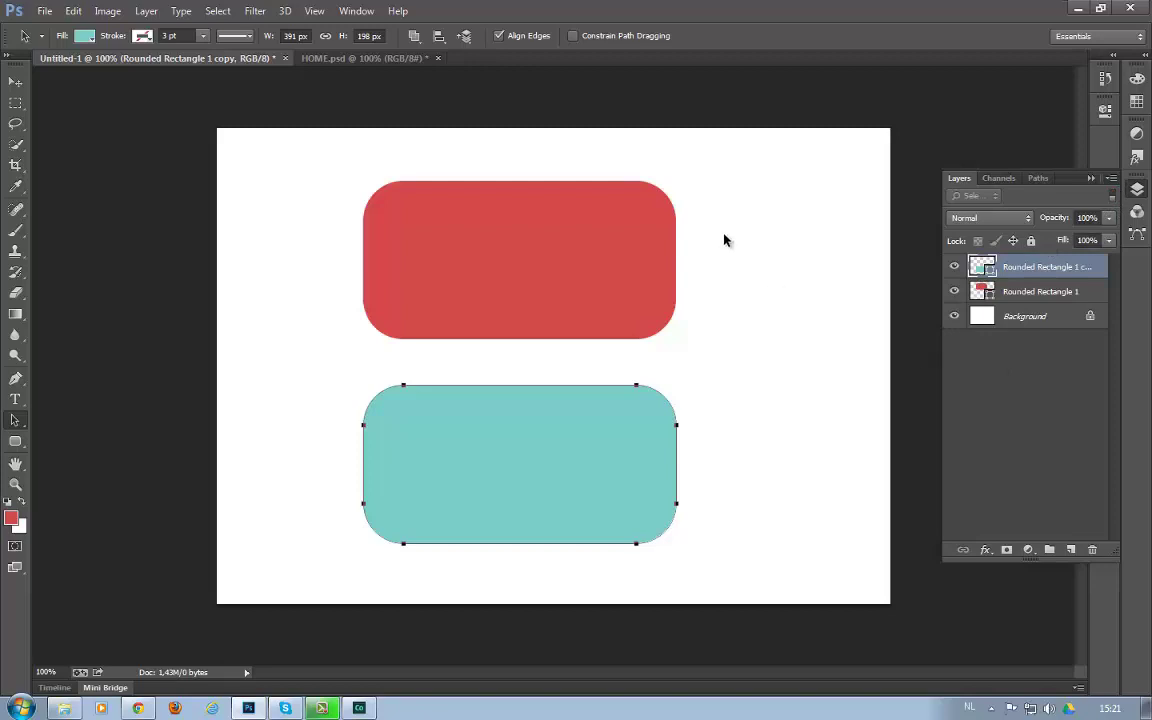
pyautogui.moveTo(738, 185); pyautogui.dragTo(527, 568)
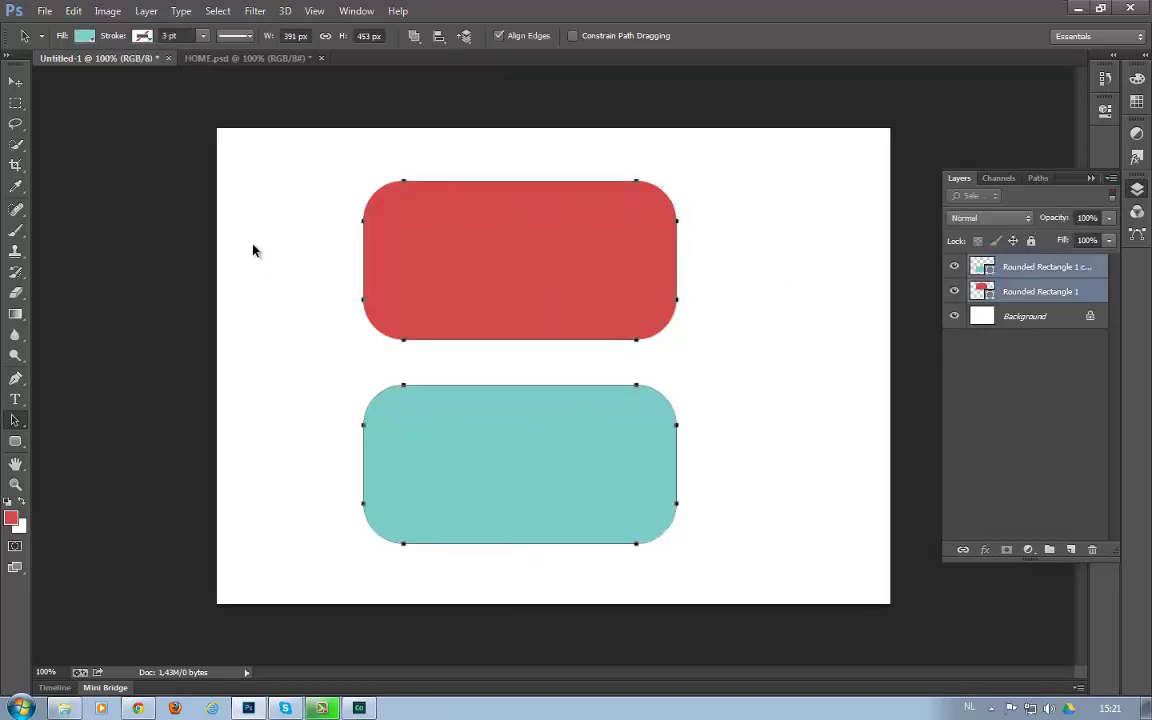
# - Switch to HOME.psd and scroll through the piastrelle header, photo slideshow and contact section
pyautogui.click(211, 58)
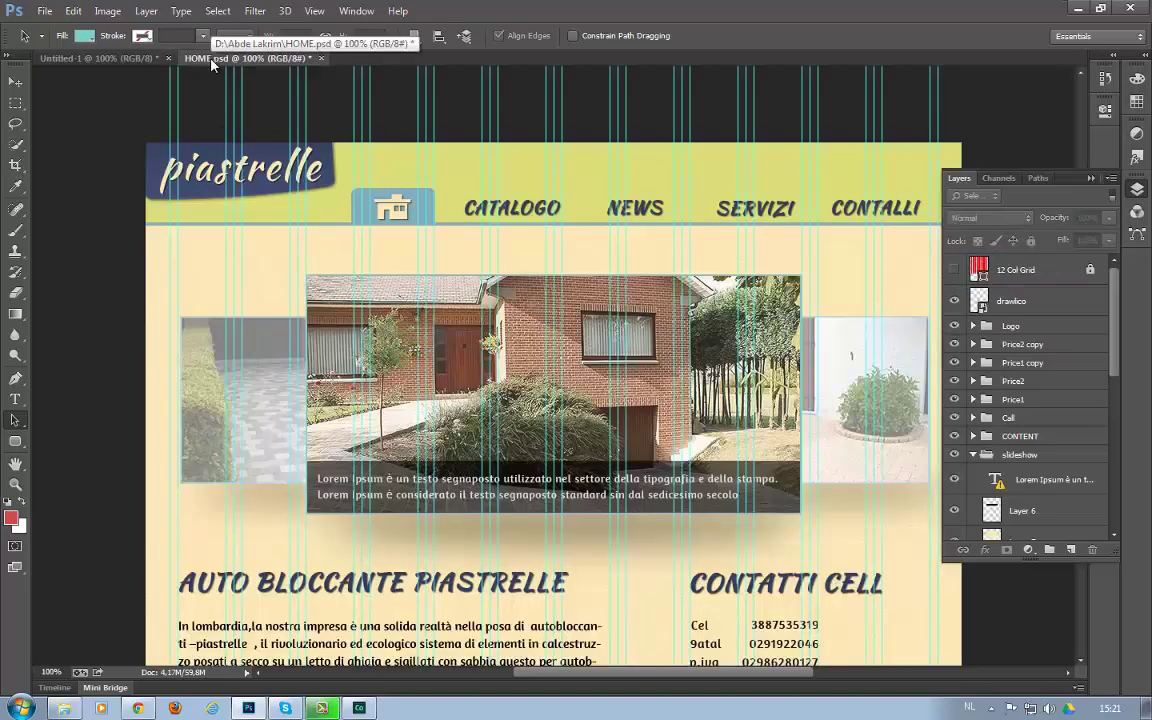
pyautogui.scroll(-3, 333, 243)
pyautogui.scroll(-2, 333, 243)
pyautogui.scroll(-2, 333, 243)
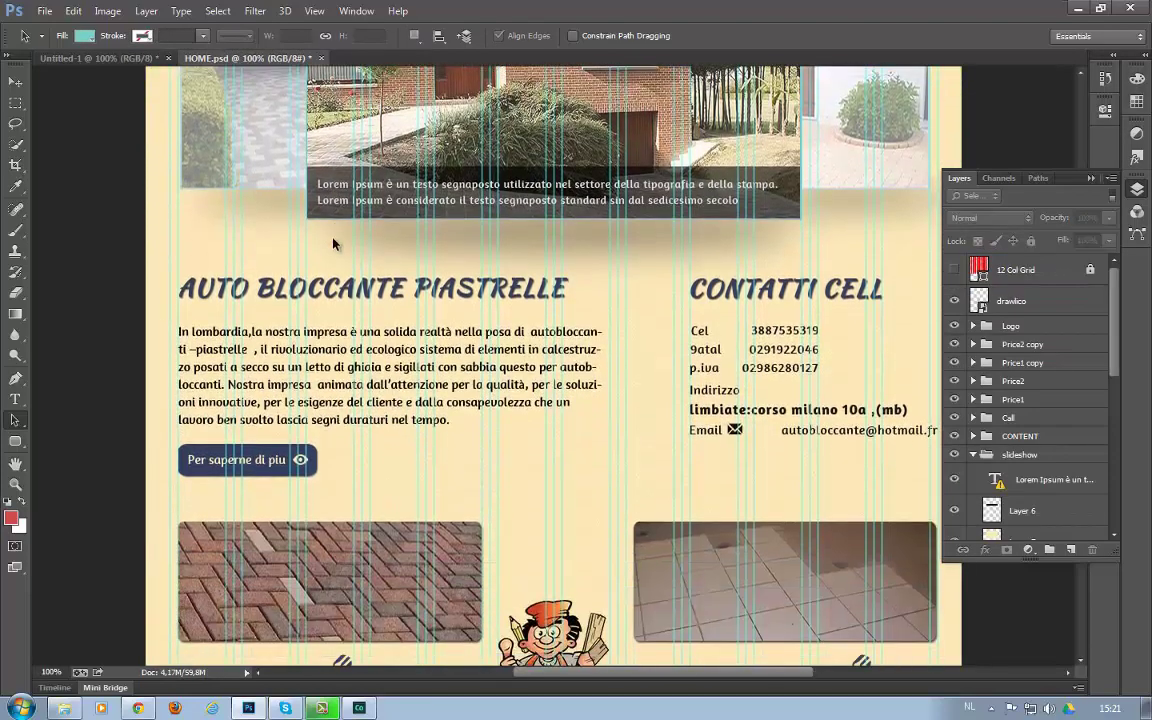
pyautogui.scroll(-3, 333, 243)
pyautogui.scroll(-3, 333, 243)
pyautogui.scroll(-2, 333, 243)
pyautogui.scroll(1, 333, 243)
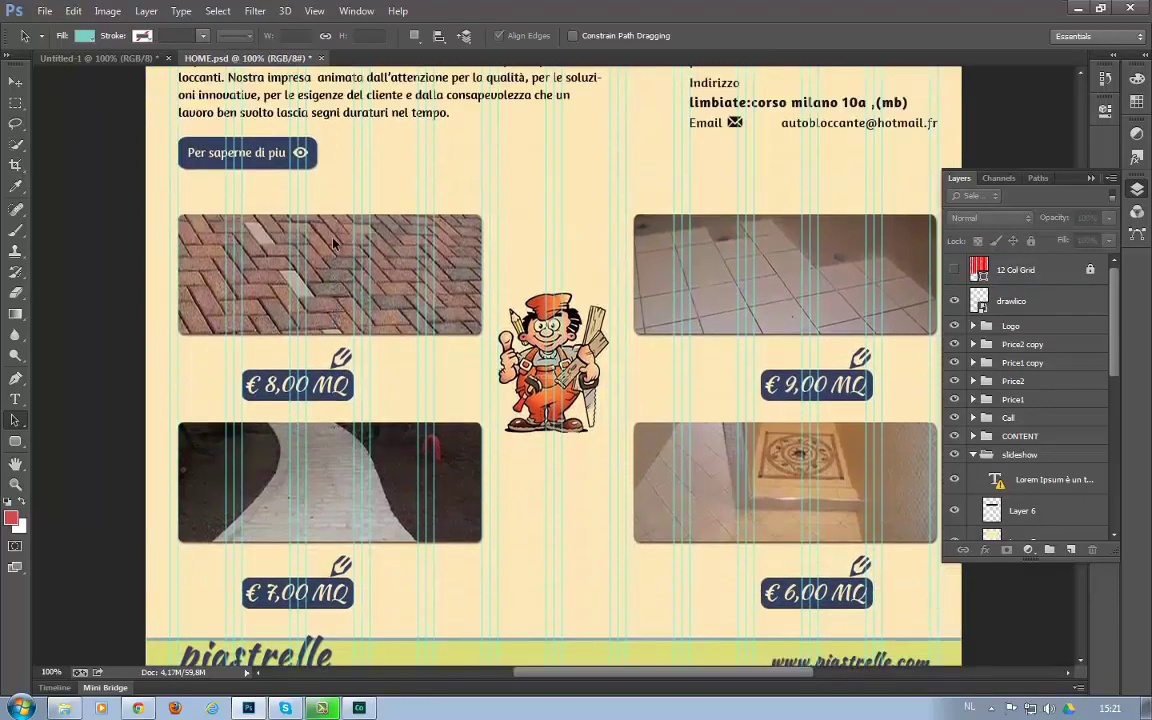
pyautogui.scroll(2, 333, 243)
pyautogui.scroll(2, 333, 243)
pyautogui.scroll(3, 333, 243)
pyautogui.scroll(2, 333, 243)
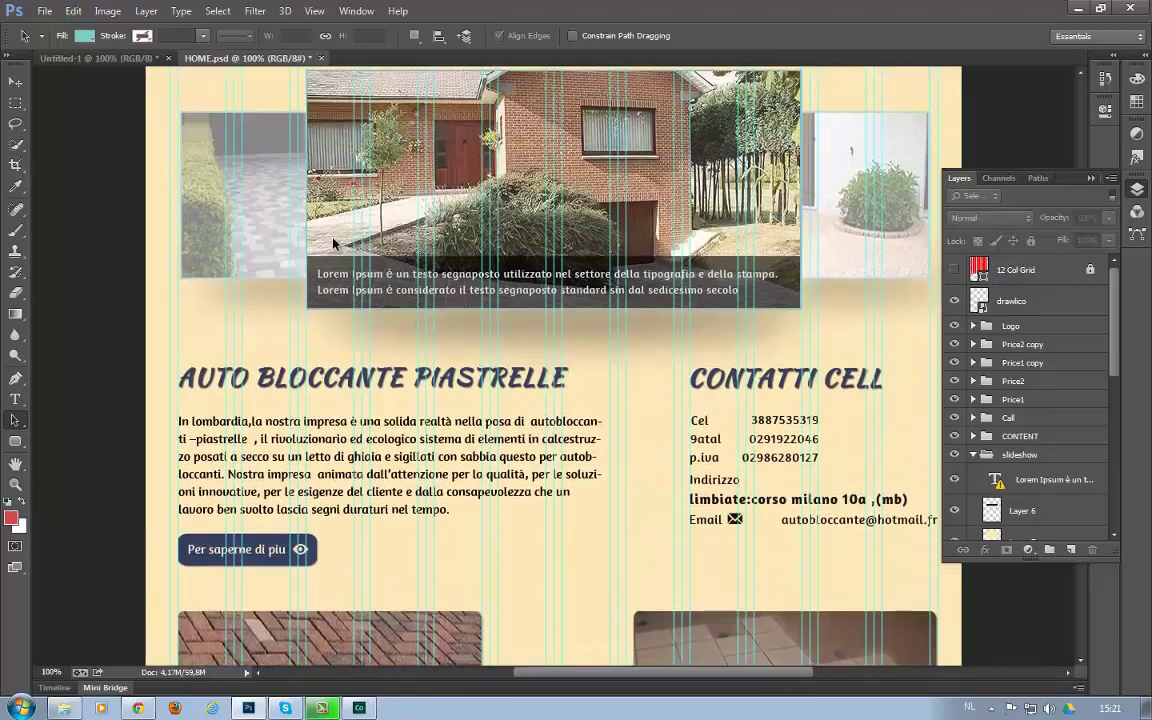
pyautogui.scroll(3, 333, 243)
pyautogui.scroll(3, 333, 243)
pyautogui.scroll(-1, 333, 243)
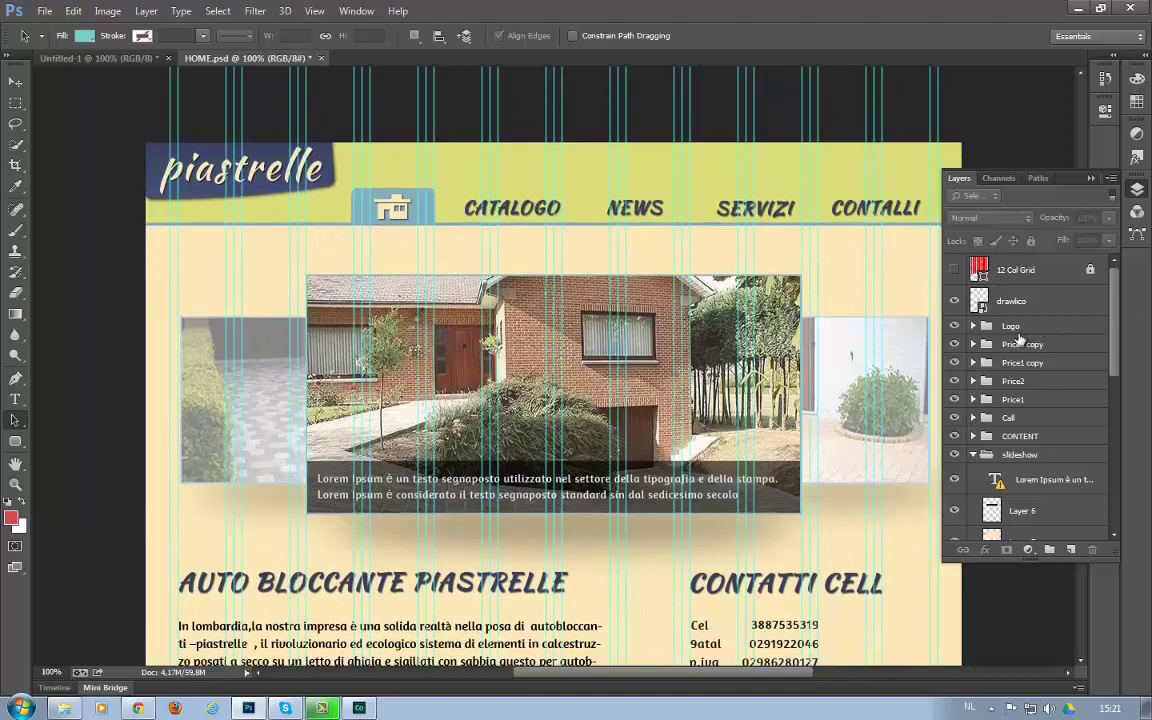
pyautogui.scroll(-5, 1019, 340)
pyautogui.scroll(-2, 1019, 340)
pyautogui.scroll(-2, 1019, 340)
pyautogui.scroll(10, 1019, 340)
pyautogui.scroll(-5, 270, 328)
pyautogui.scroll(-2, 290, 320)
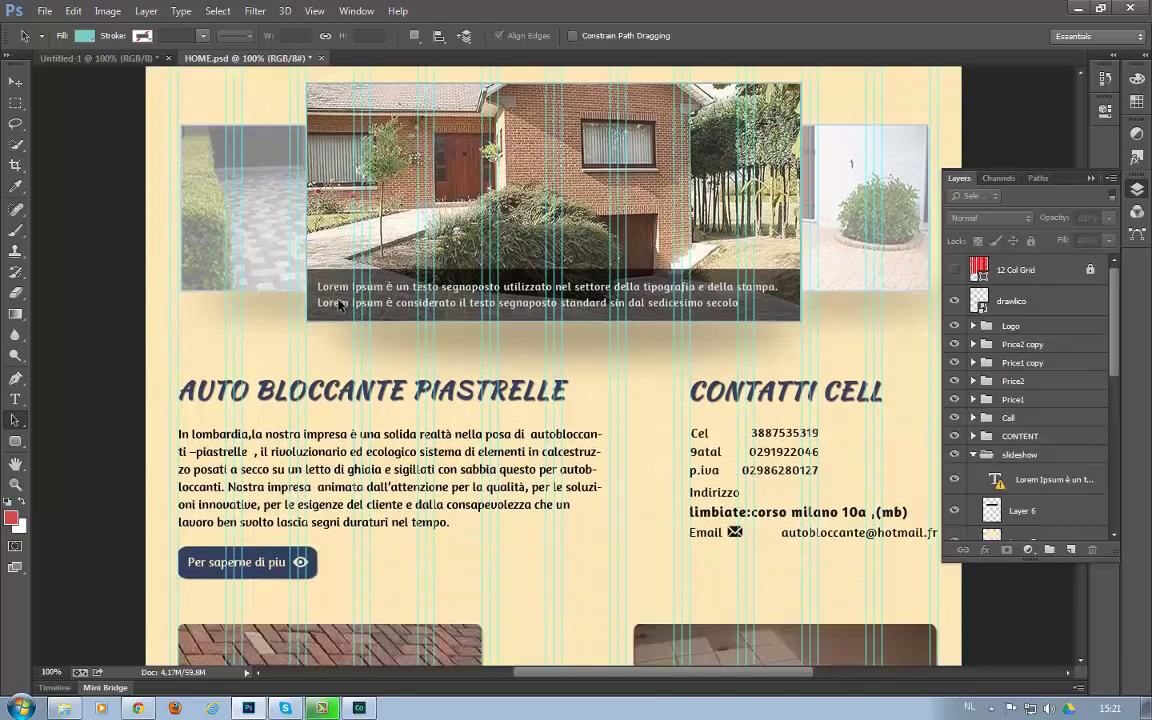
pyautogui.scroll(-3, 310, 315)
pyautogui.scroll(-5, 335, 308)
pyautogui.scroll(-2, 342, 305)
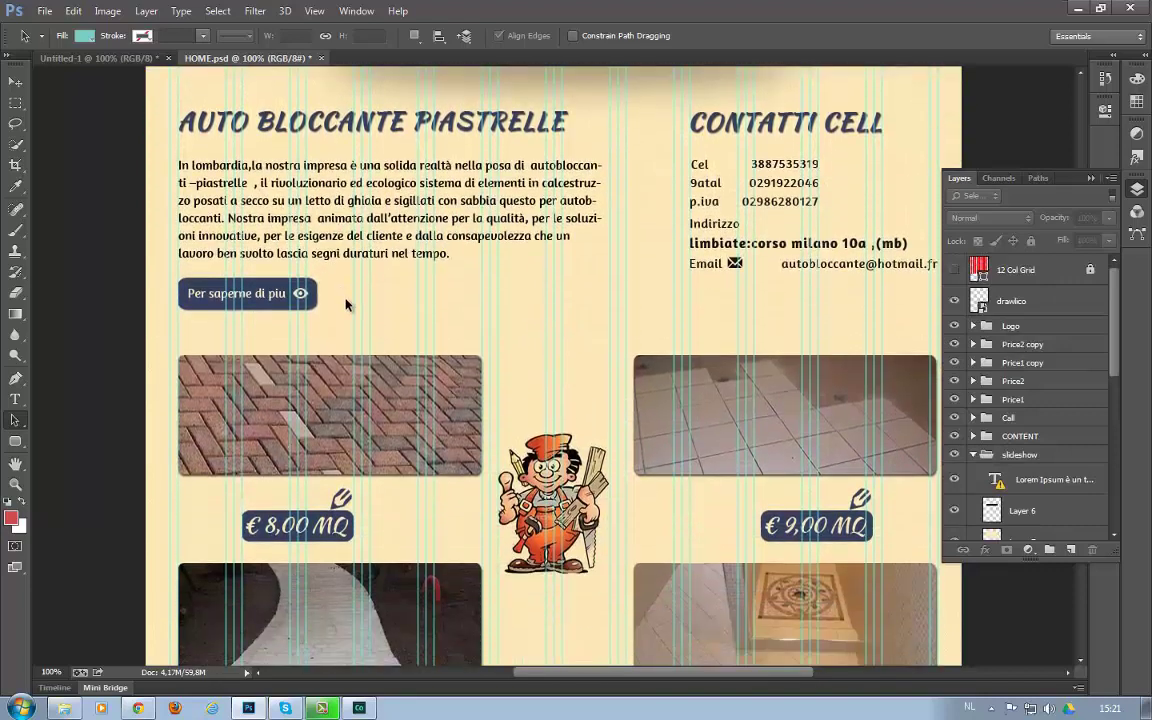
pyautogui.scroll(-2, 346, 305)
pyautogui.scroll(-2, 346, 305)
pyautogui.scroll(2, 346, 305)
pyautogui.scroll(3, 346, 305)
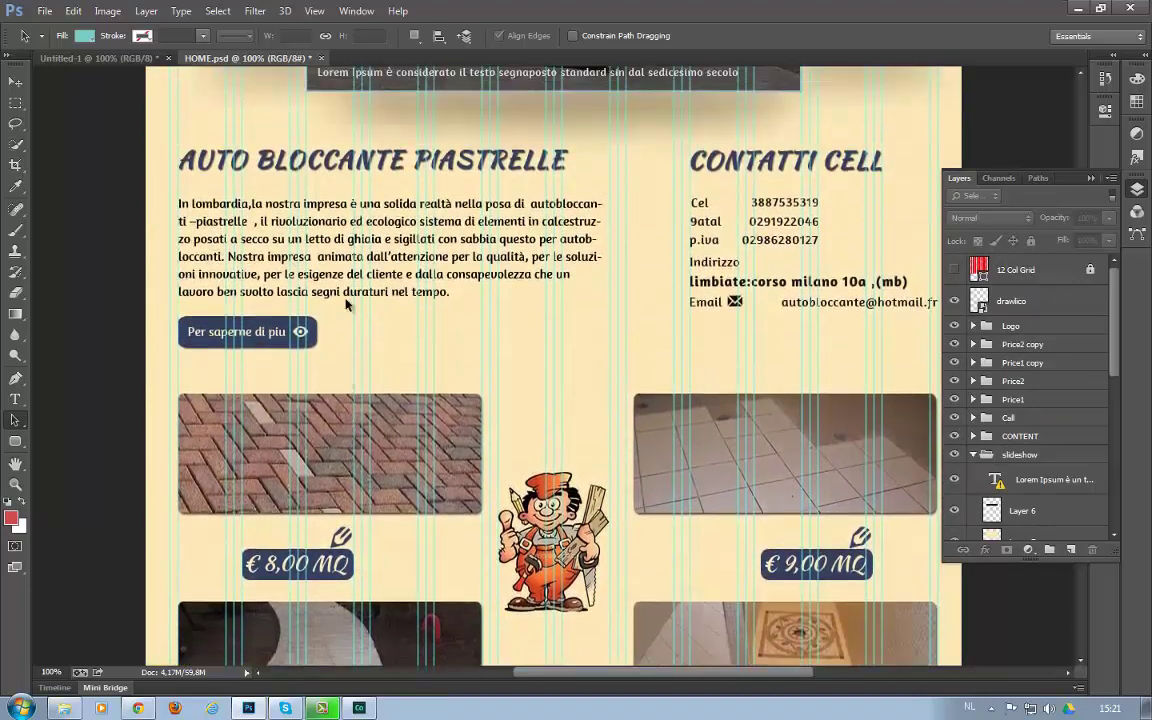
pyautogui.scroll(3, 346, 305)
pyautogui.scroll(4, 346, 305)
pyautogui.scroll(4, 346, 305)
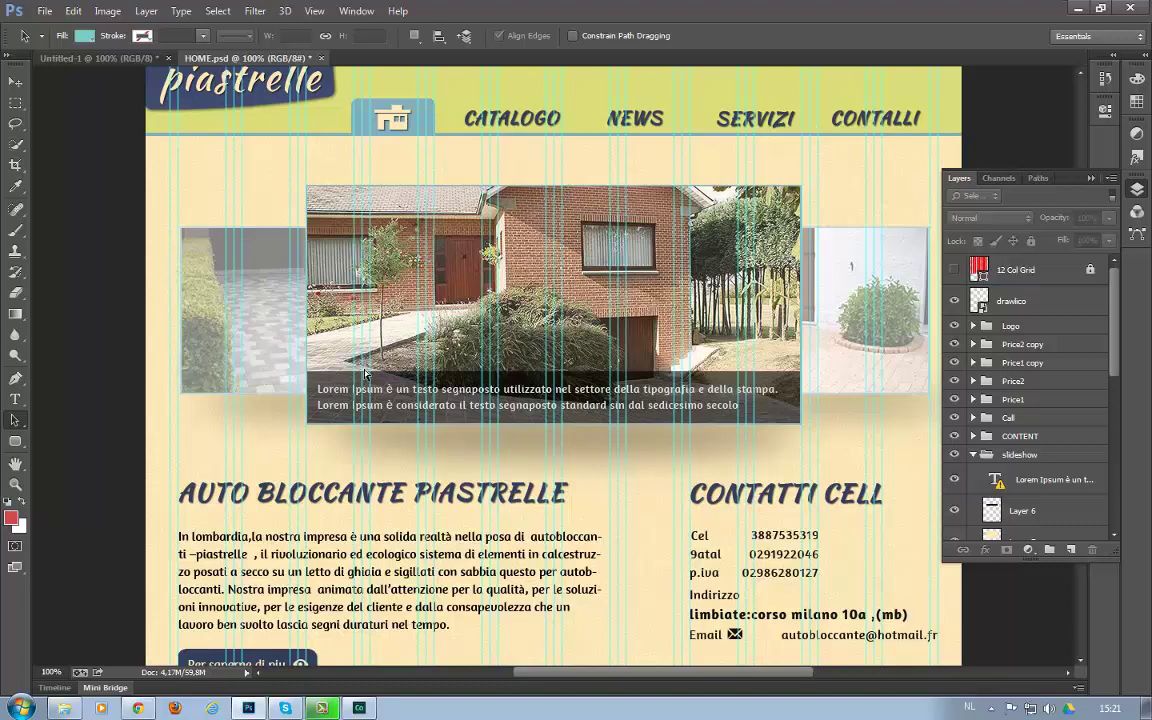
# - Hide guides, select layers 2, 51283449… and garag, and isolate them via Select > Isolate Layers
pyautogui.hotkey('ctrl', ';')
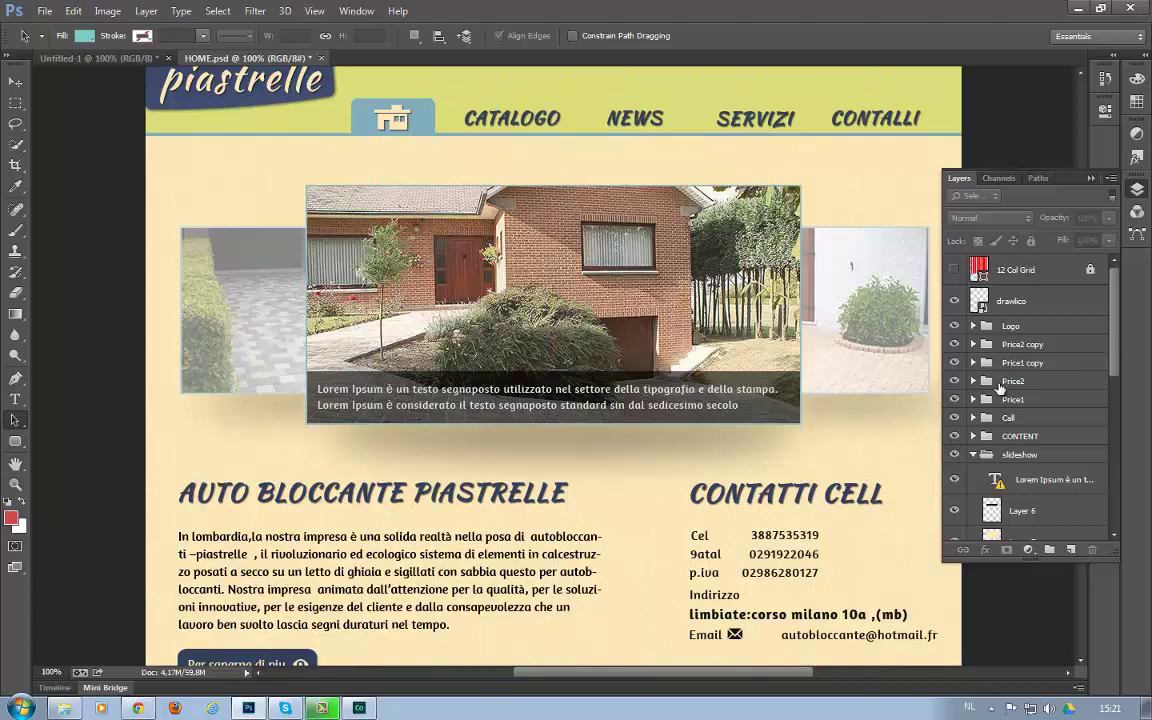
pyautogui.scroll(-1, 1000, 387)
pyautogui.scroll(-1, 985, 392)
pyautogui.scroll(-2, 985, 395)
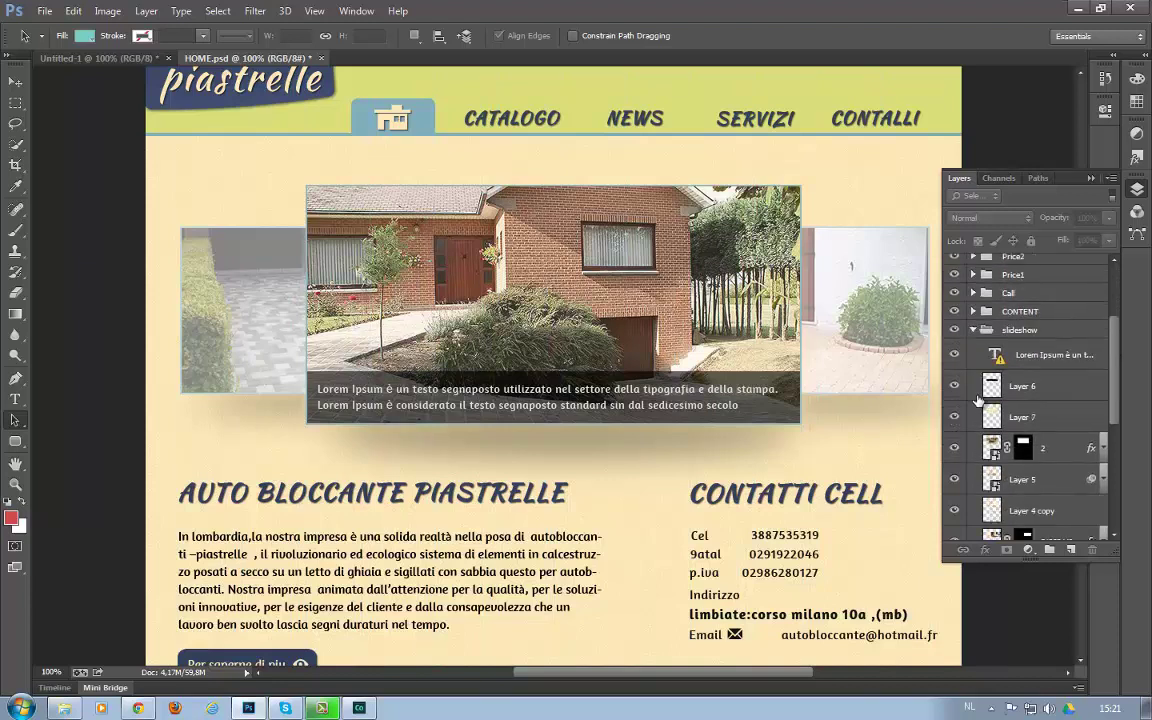
pyautogui.scroll(-1, 1005, 388)
pyautogui.scroll(-1, 1025, 380)
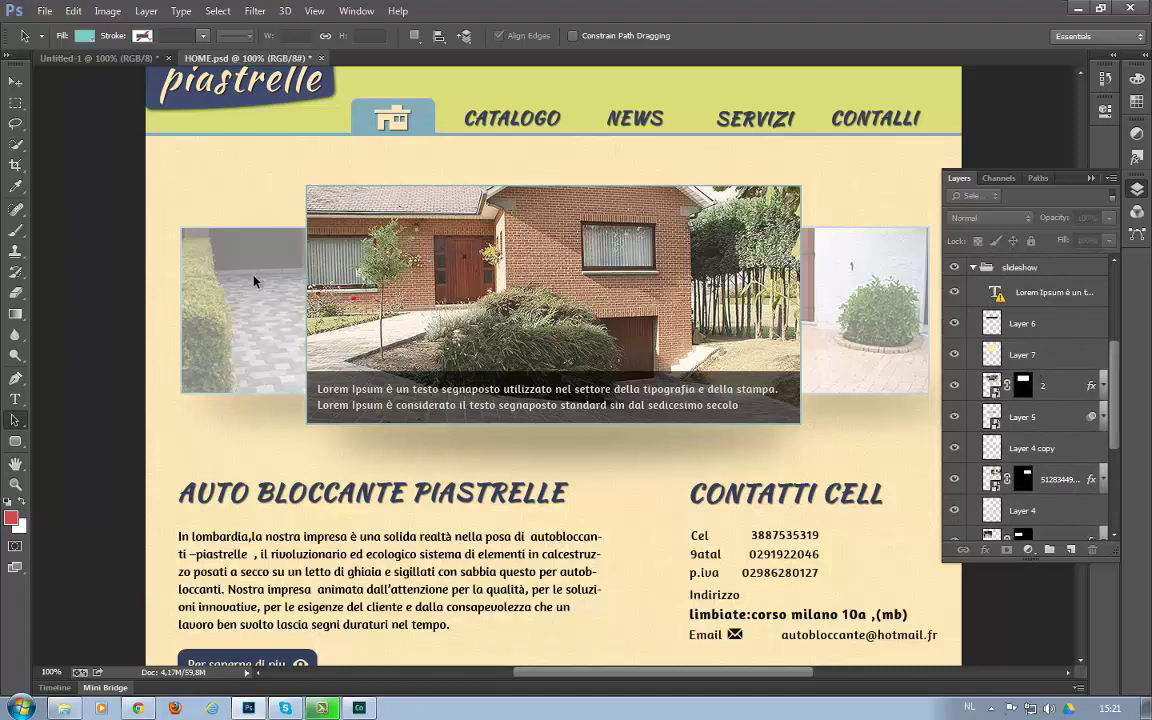
pyautogui.click(1060, 393)
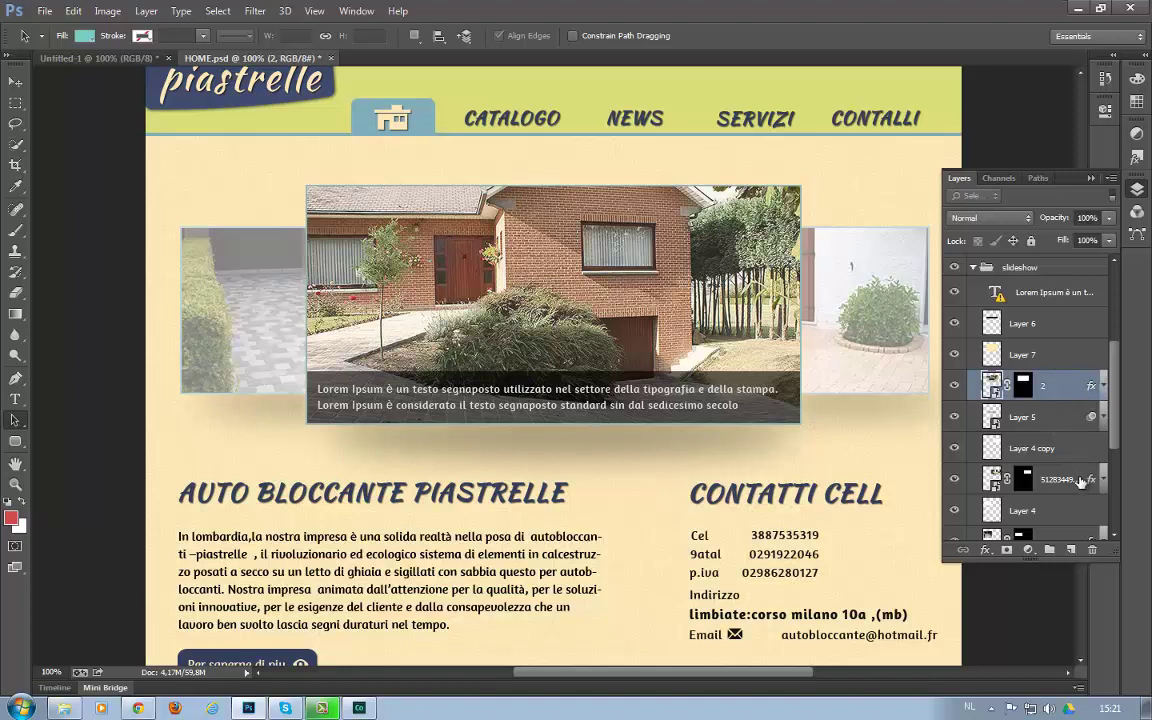
pyautogui.keyDown('ctrl'); pyautogui.click(1065, 479); pyautogui.keyUp('ctrl')
pyautogui.scroll(-3, 1068, 470)
pyautogui.keyDown('ctrl'); pyautogui.click(1060, 449); pyautogui.keyUp('ctrl')
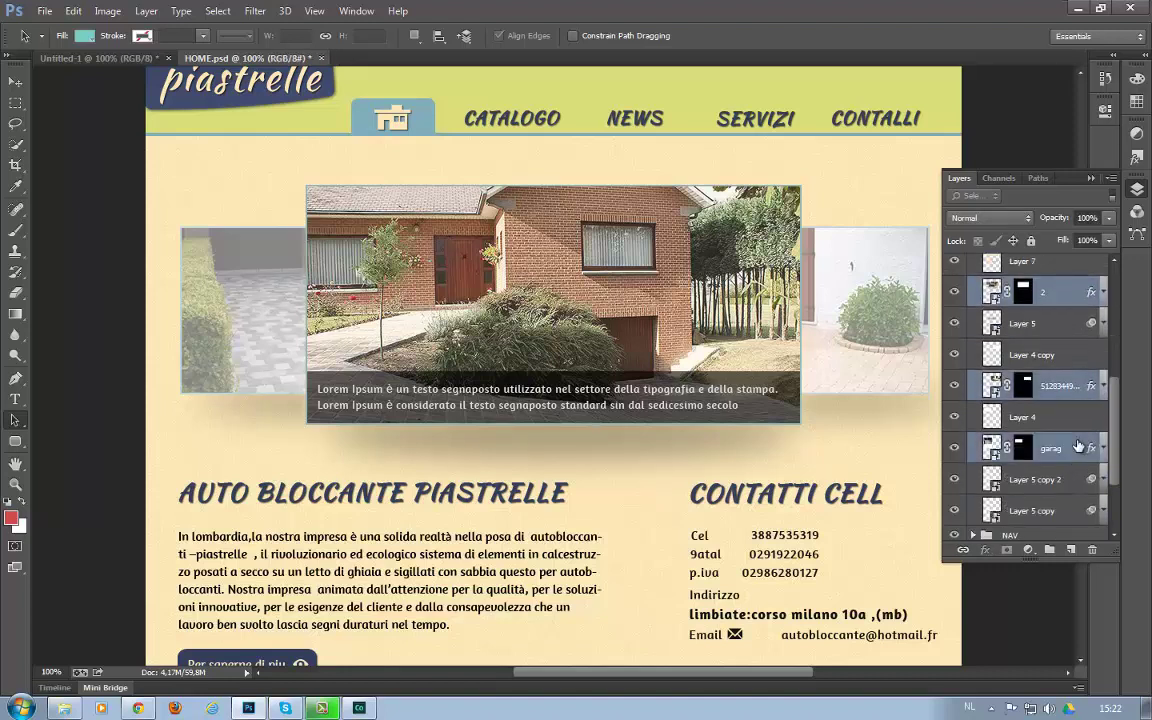
pyautogui.click(216, 12)
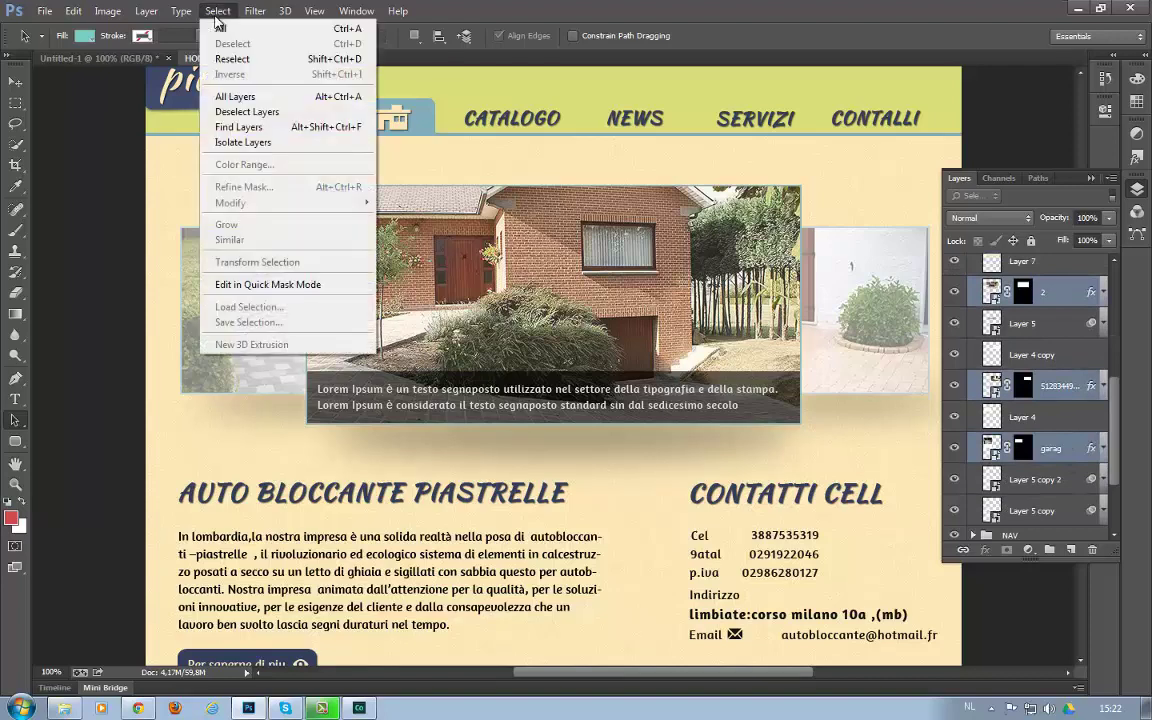
pyautogui.click(275, 143)
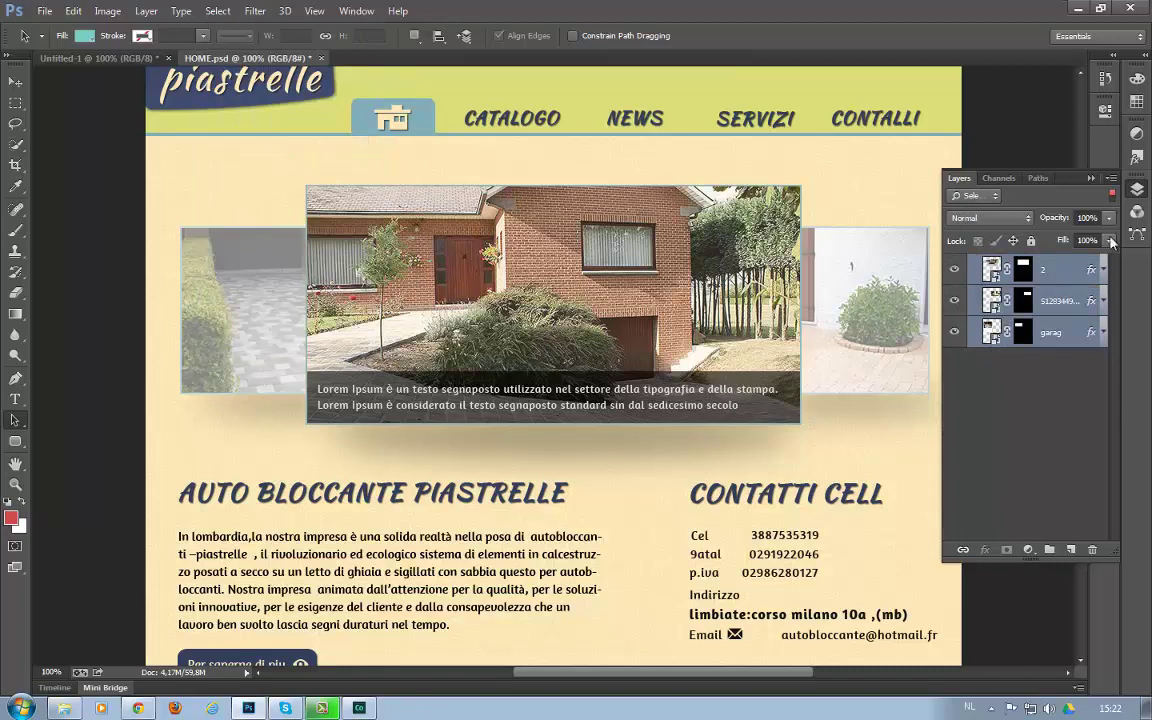
# - Nudge the house photo on layer 2 slightly left with the Move tool
pyautogui.click(1035, 384)
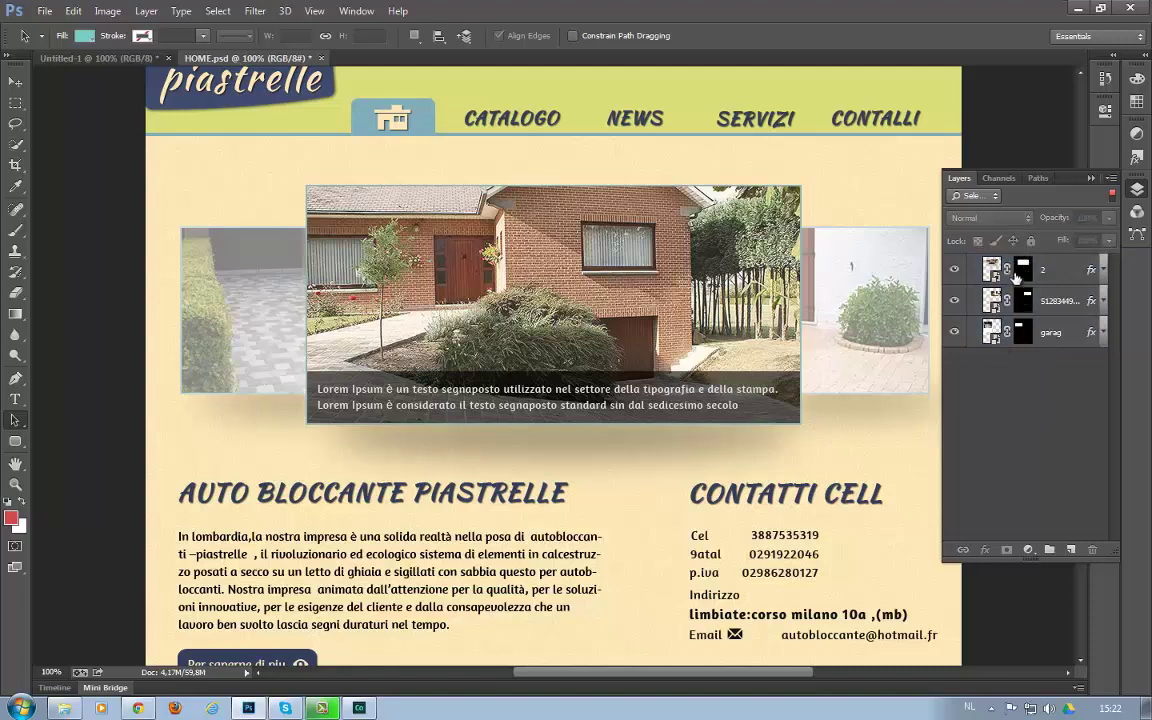
pyautogui.click(954, 269)
pyautogui.click(975, 270)
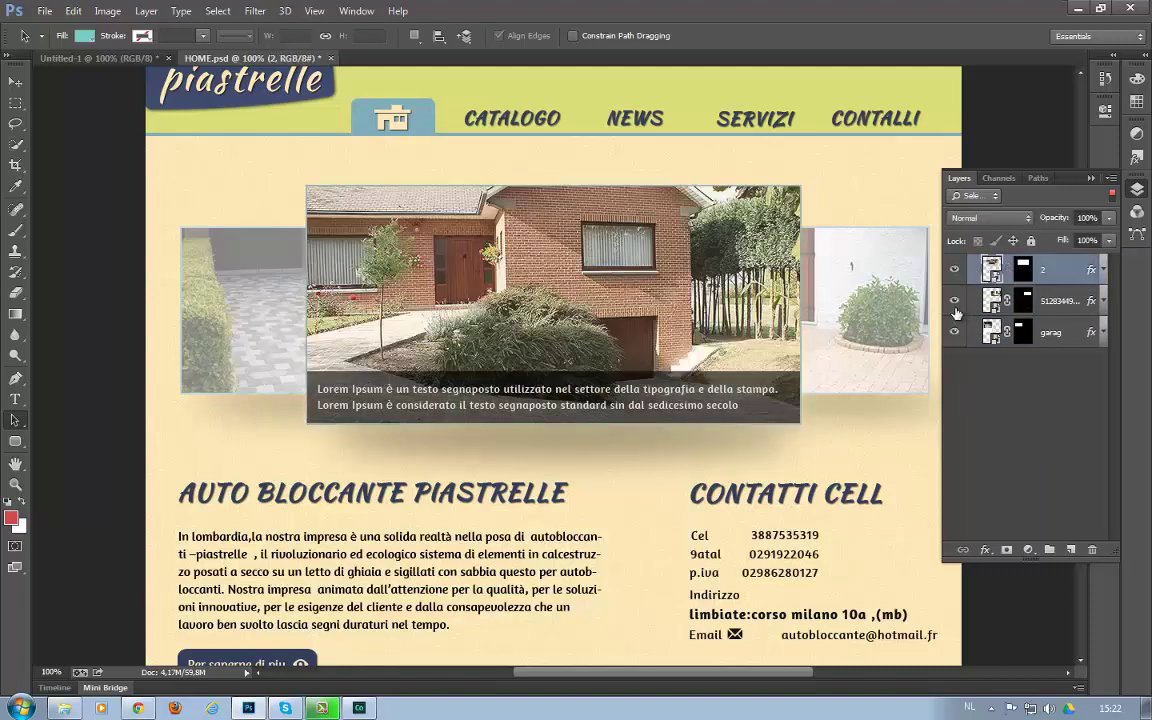
pyautogui.click(576, 280)
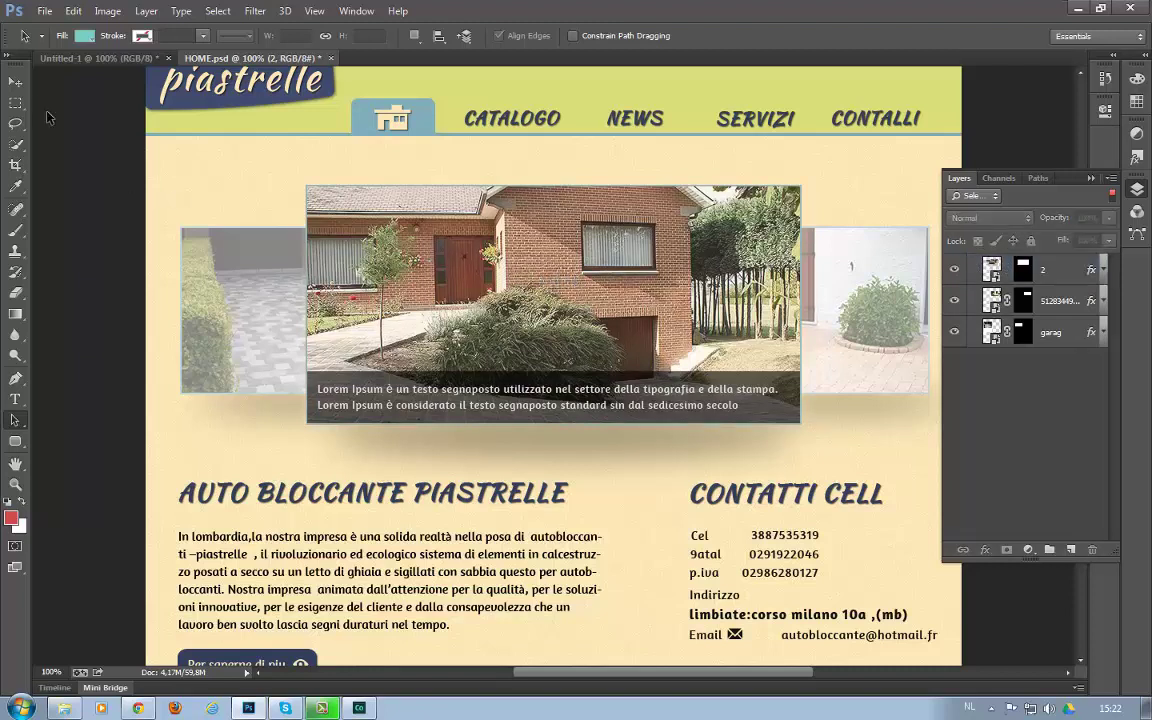
pyautogui.click(15, 81)
pyautogui.click(572, 276)
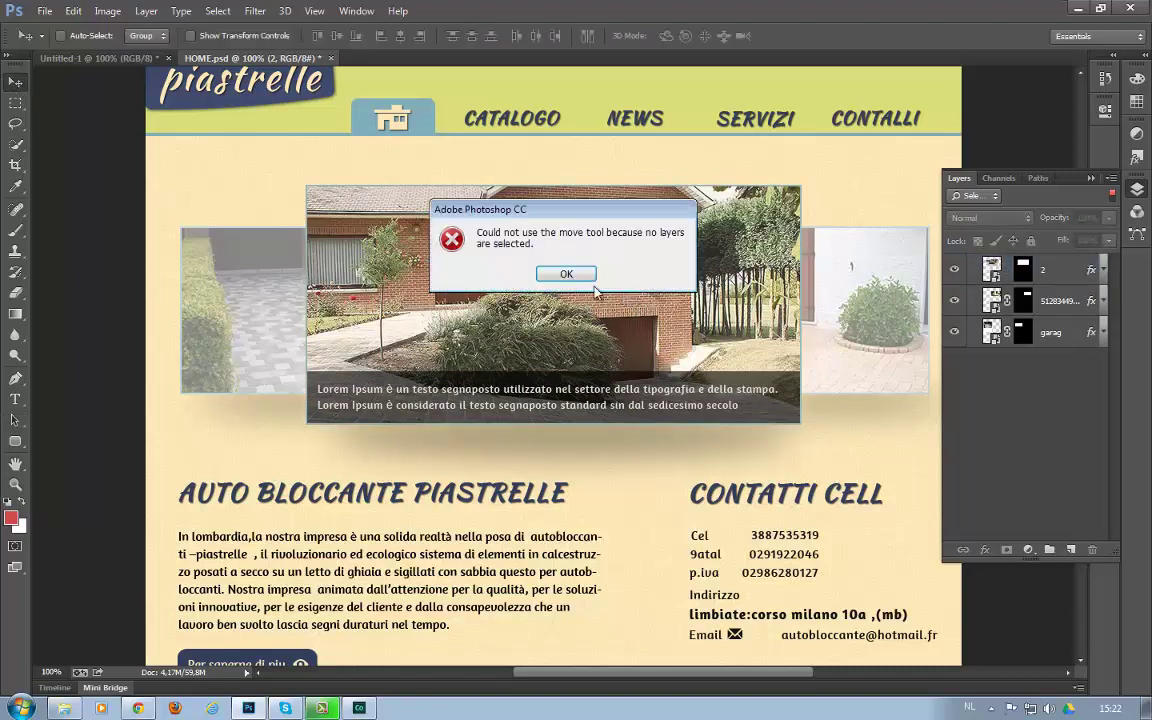
pyautogui.click(566, 273)
pyautogui.click(985, 272)
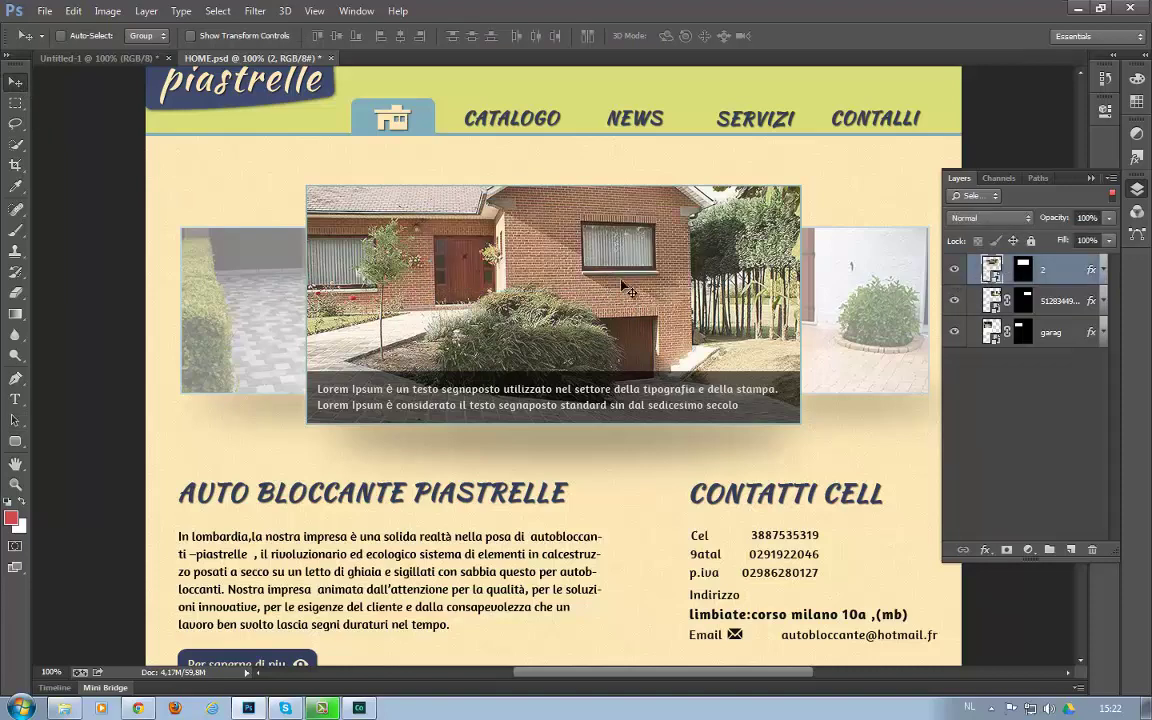
pyautogui.moveTo(604, 289); pyautogui.dragTo(595, 285)
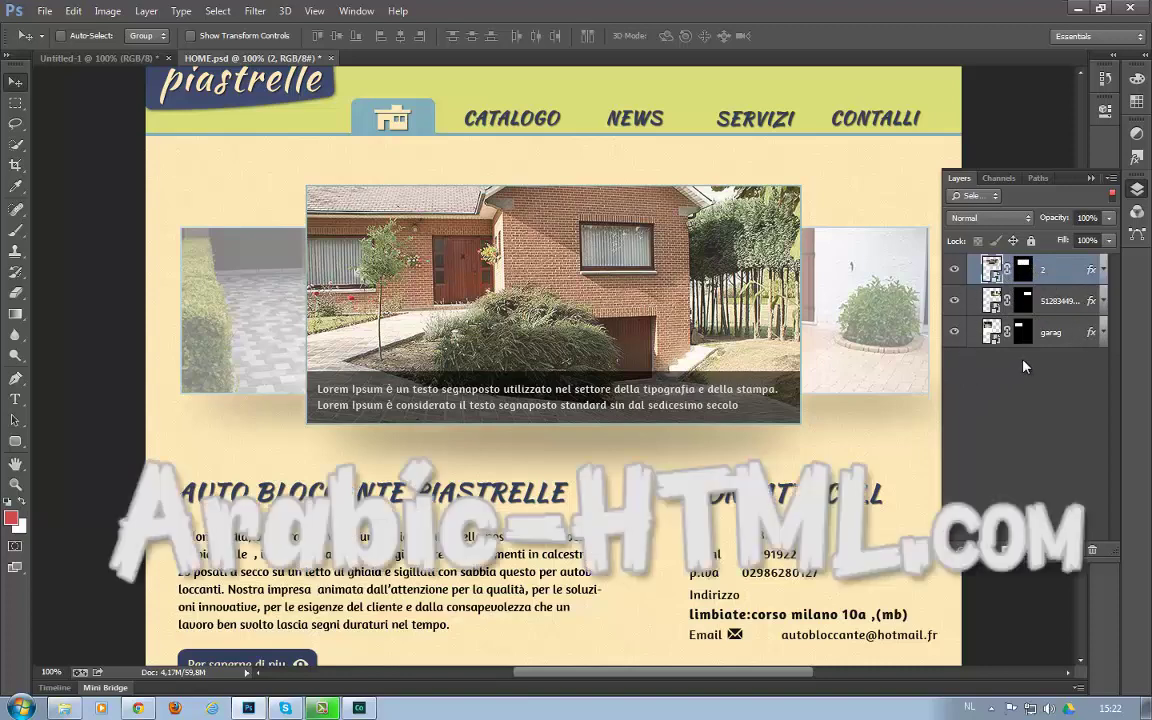
# - Turn off the layer filter, collapse the Layers panel, and return to Untitled-1
pyautogui.click(1135, 138)
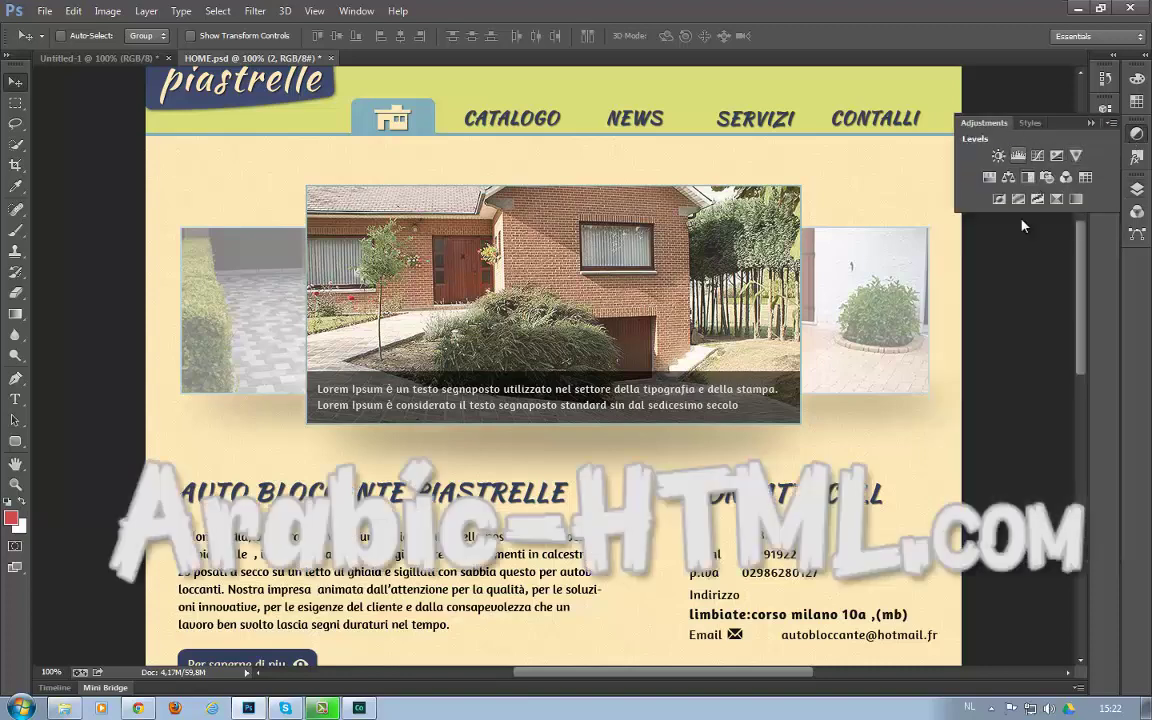
pyautogui.click(1137, 189)
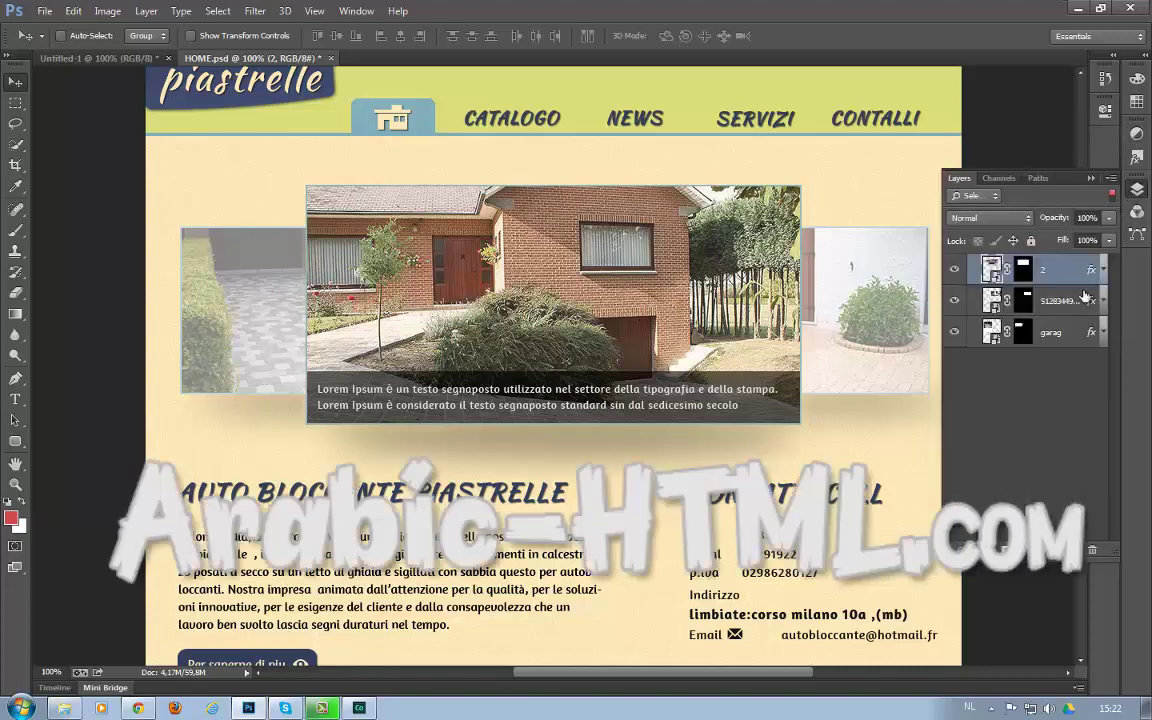
pyautogui.click(1112, 195)
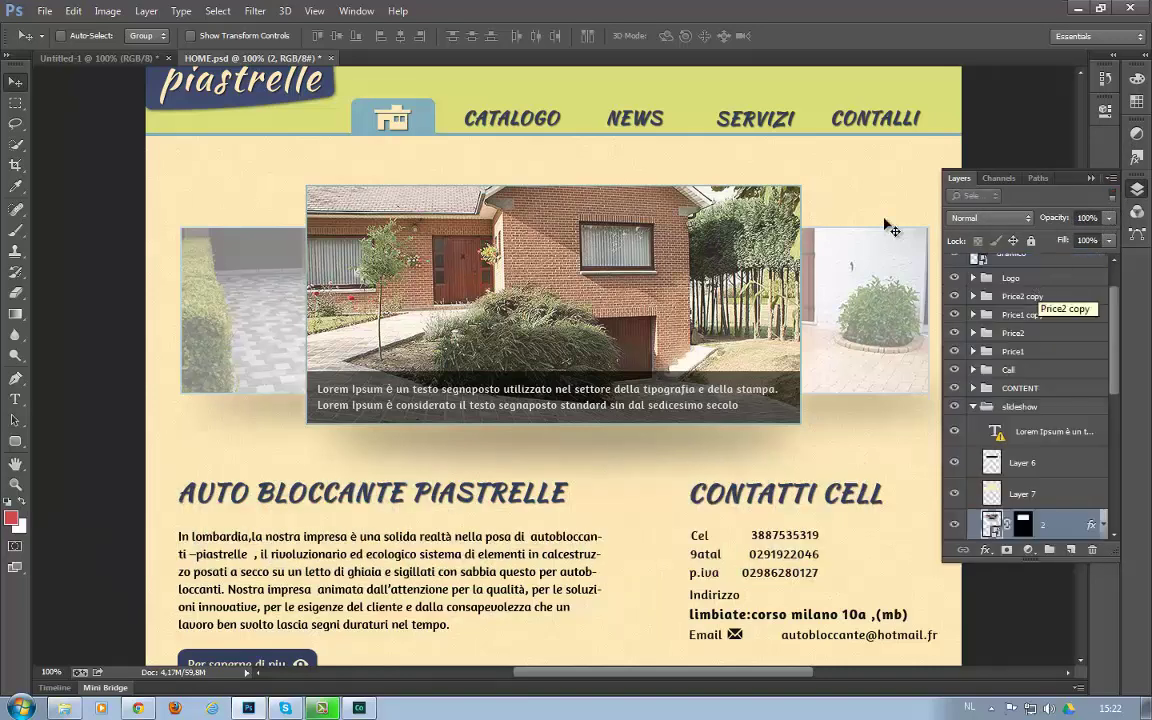
pyautogui.click(1070, 195)
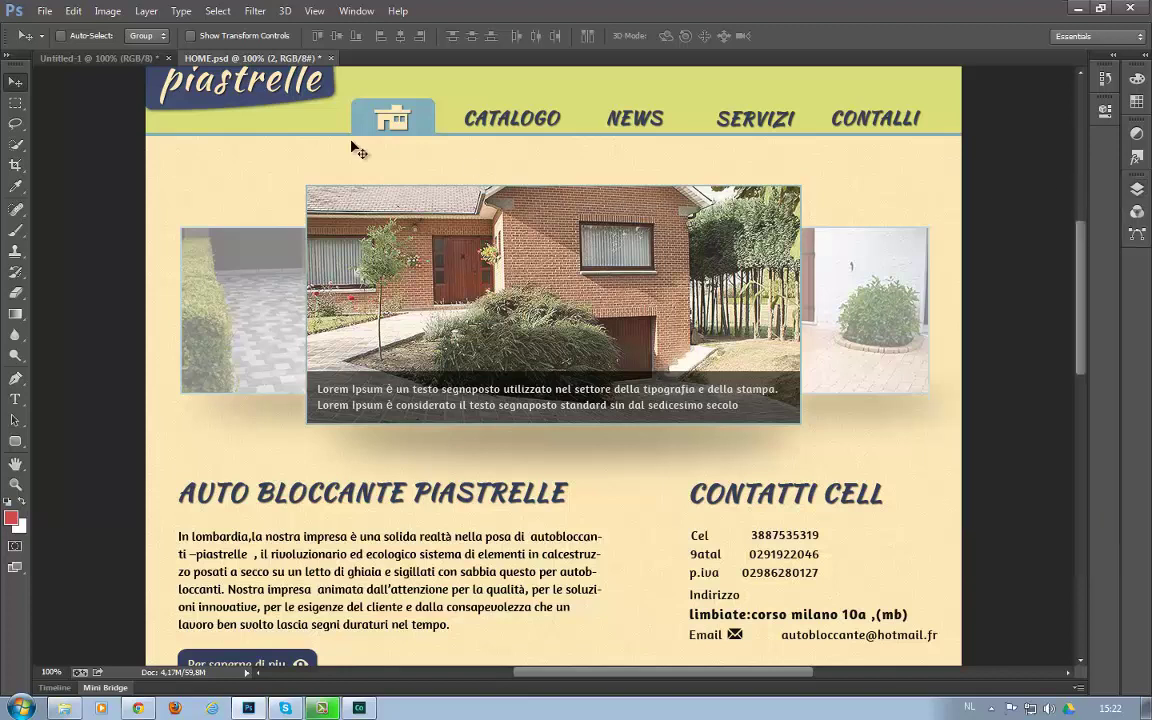
pyautogui.click(96, 59)
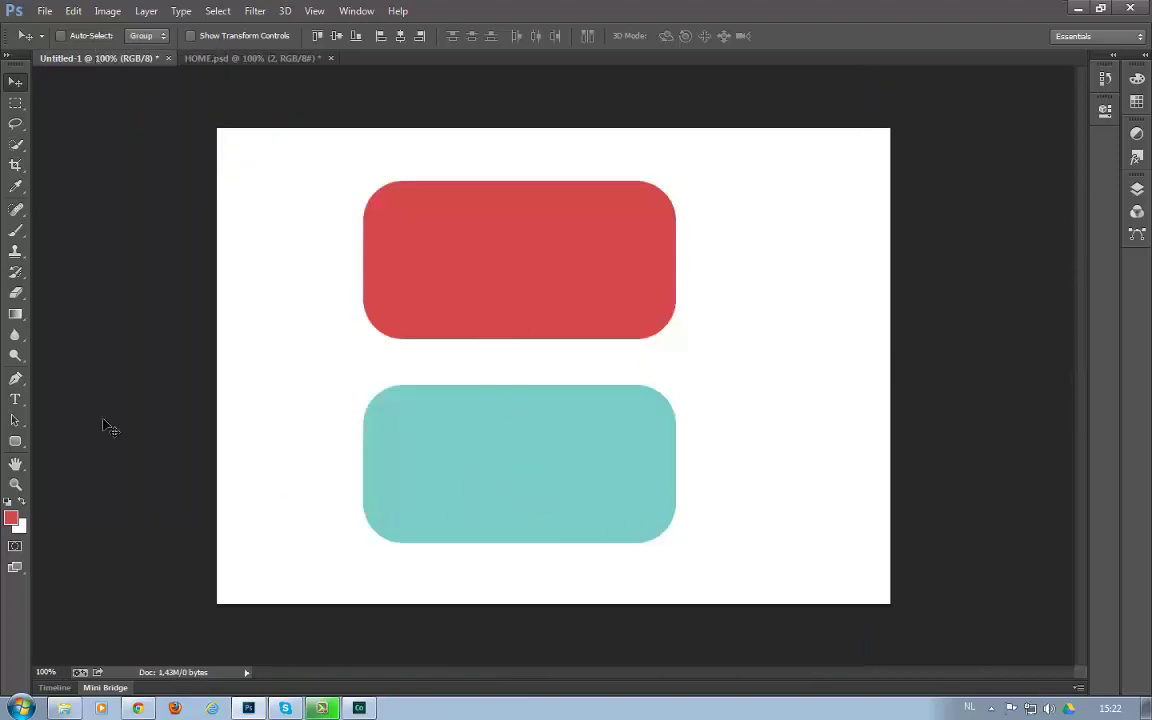
# - Delete both the red and teal rounded rectangles, then confirm only Background remains in Layers
pyautogui.click(15, 420)
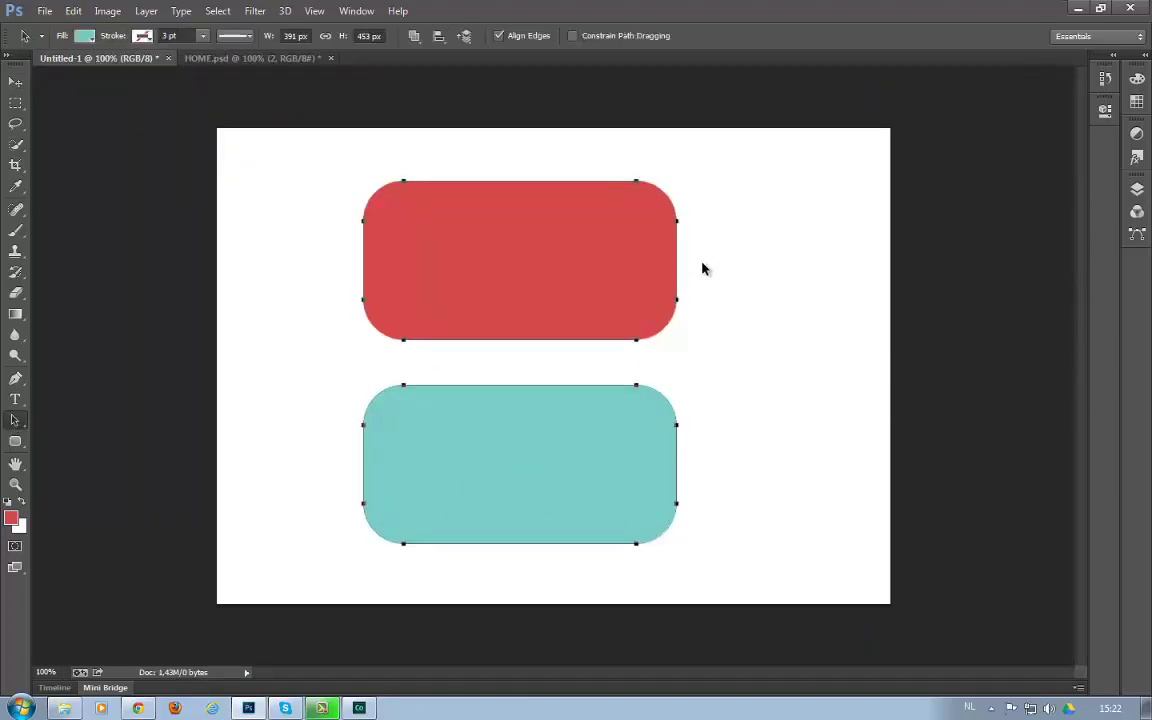
pyautogui.press('Delete')
pyautogui.click(1137, 190)
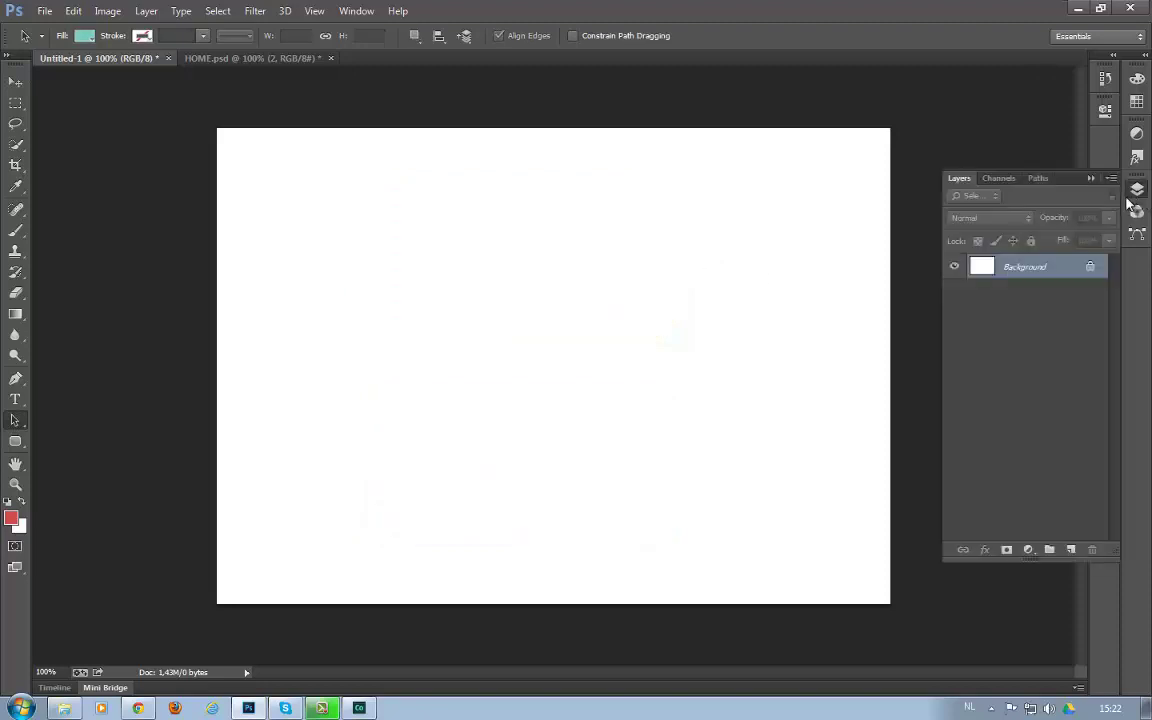
pyautogui.click(1091, 178)
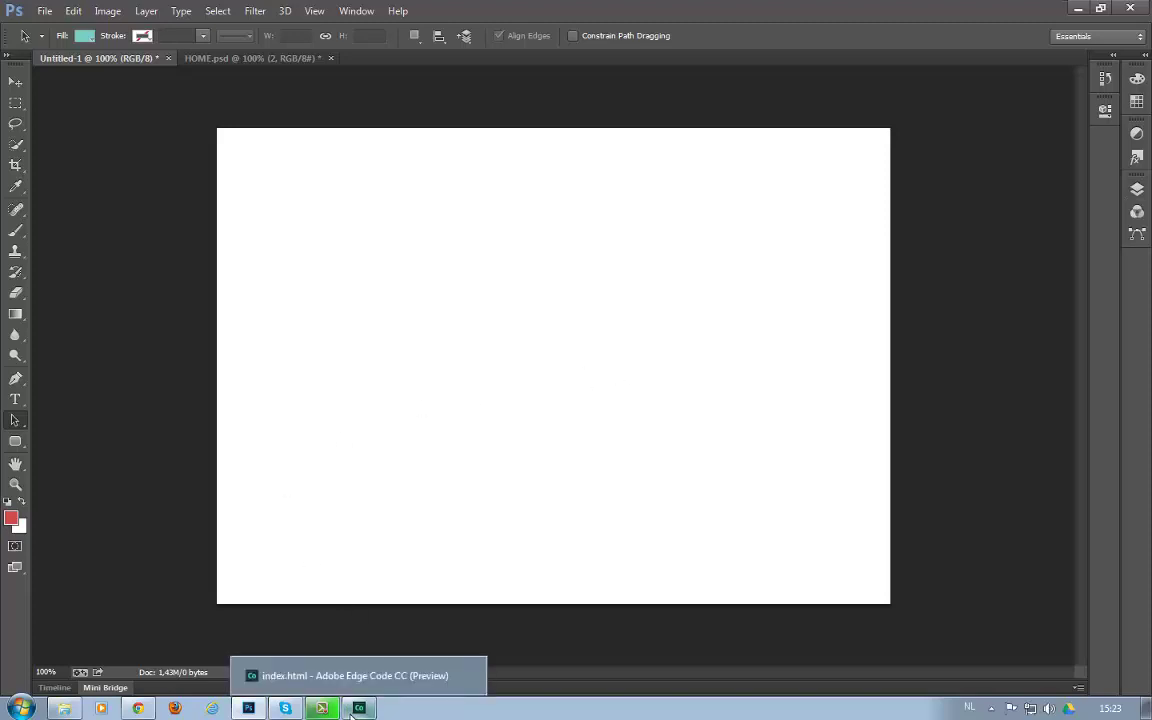
pyautogui.click(356, 708)
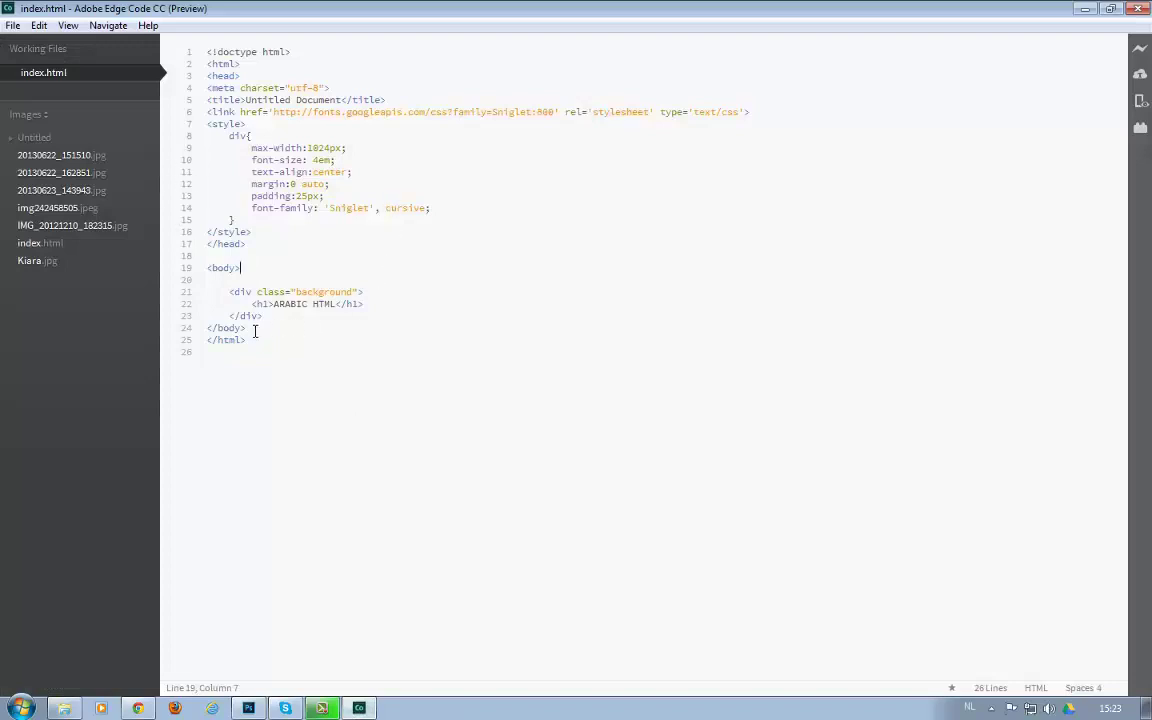
pyautogui.moveTo(207, 352)
pyautogui.mouseDown()
pyautogui.moveTo(188, 276)
pyautogui.moveTo(306, 315)
pyautogui.mouseUp()
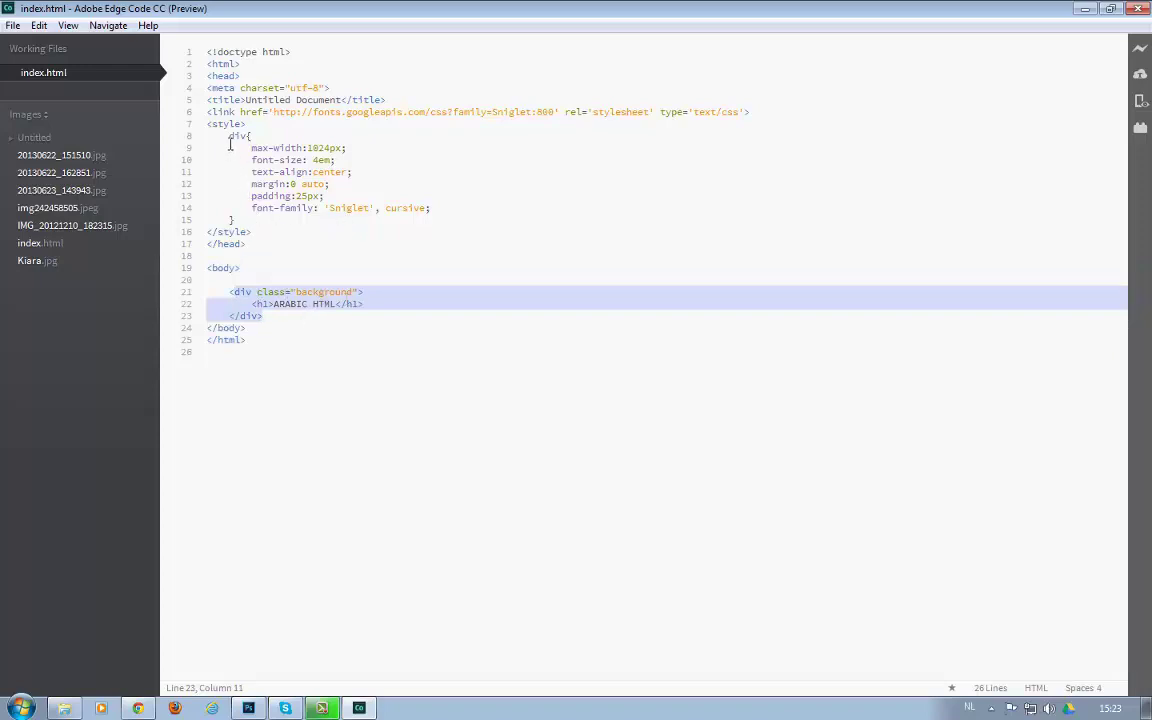
pyautogui.moveTo(229, 136); pyautogui.dragTo(240, 220)
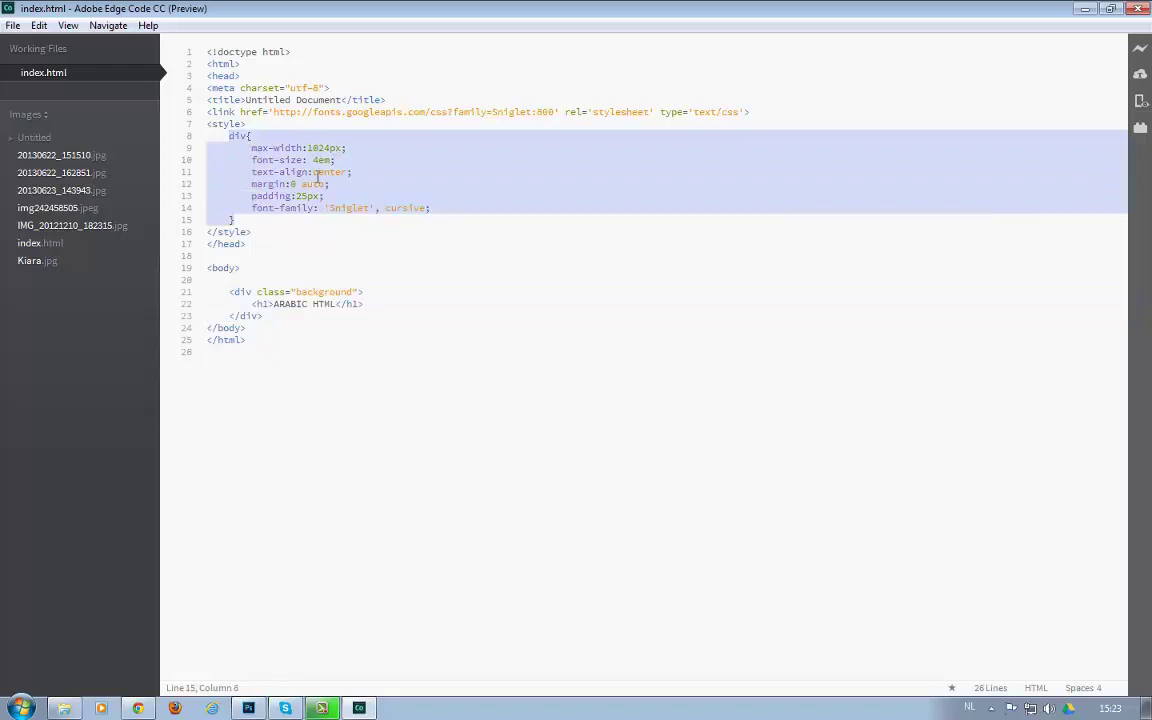
pyautogui.click(175, 658)
pyautogui.moveTo(171, 218); pyautogui.dragTo(1087, 204)
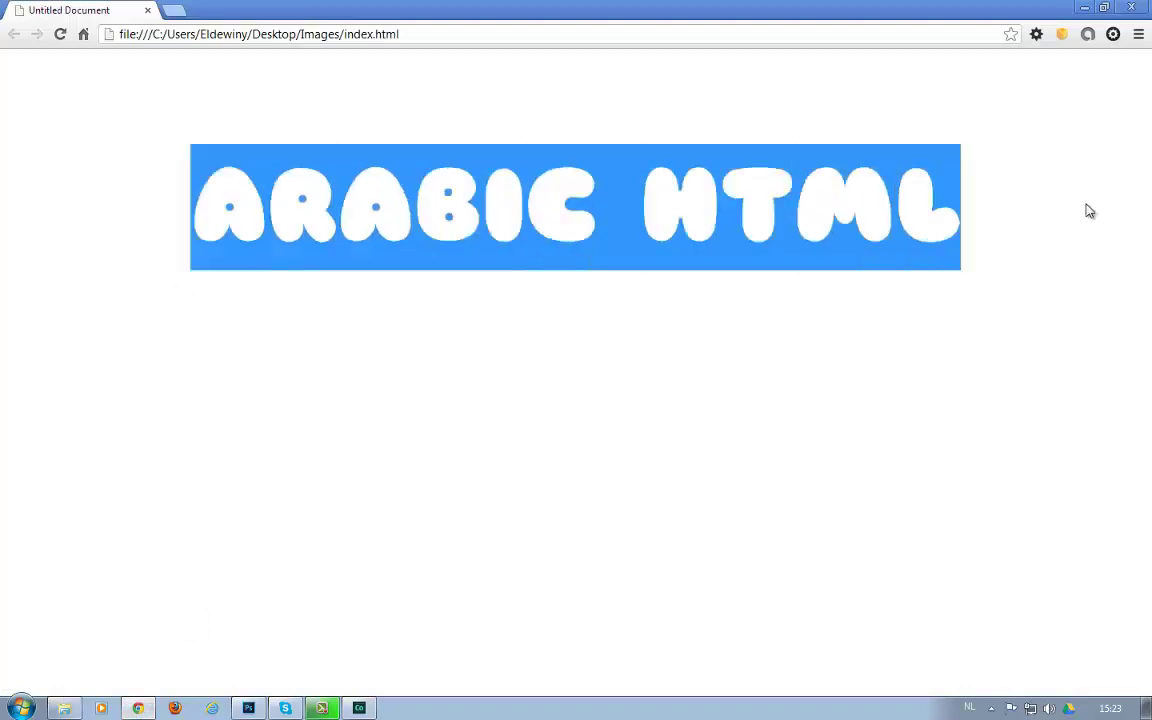
pyautogui.click(974, 50)
pyautogui.hotkey('alt', 'Tab')
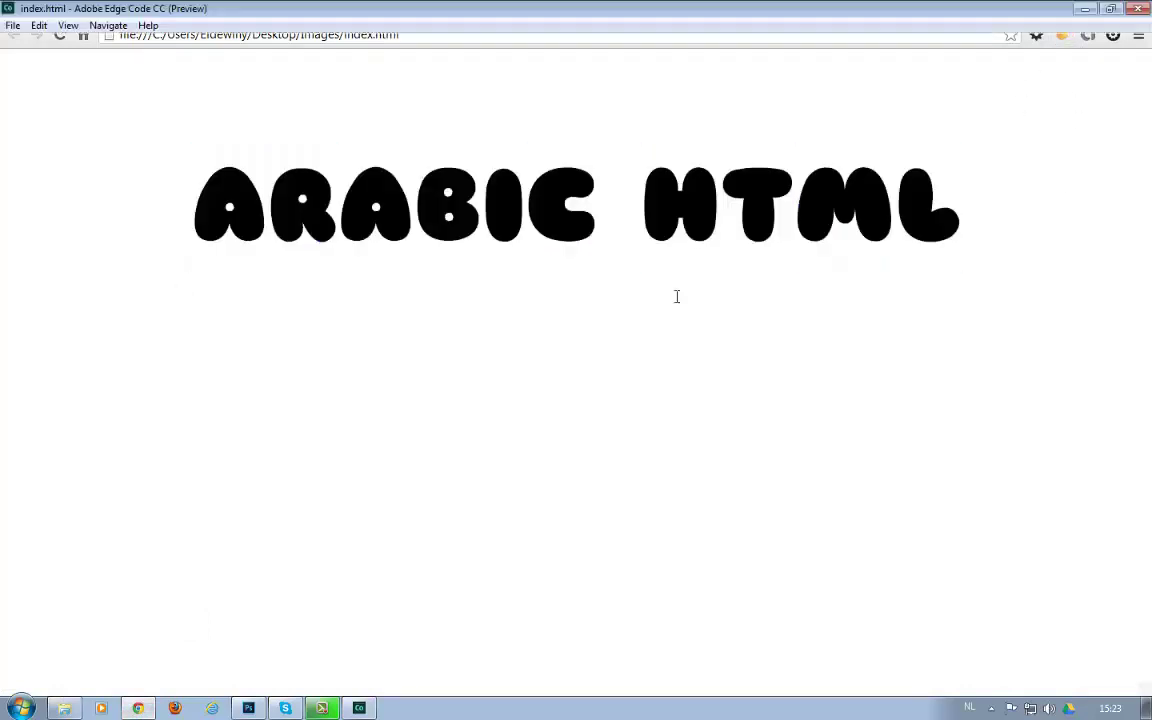
# - Draw a large 739 × 360 px red rounded rectangle and give it a black 17 pt outline
pyautogui.hotkey('alt', 'Tab')
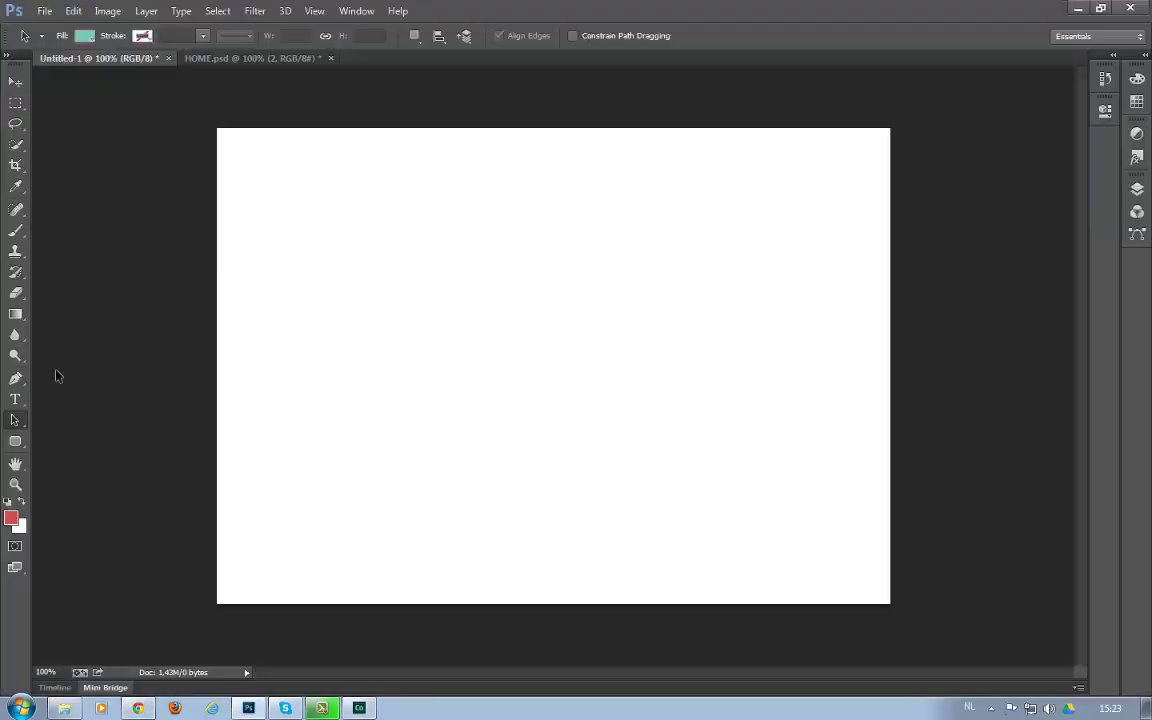
pyautogui.click(15, 441)
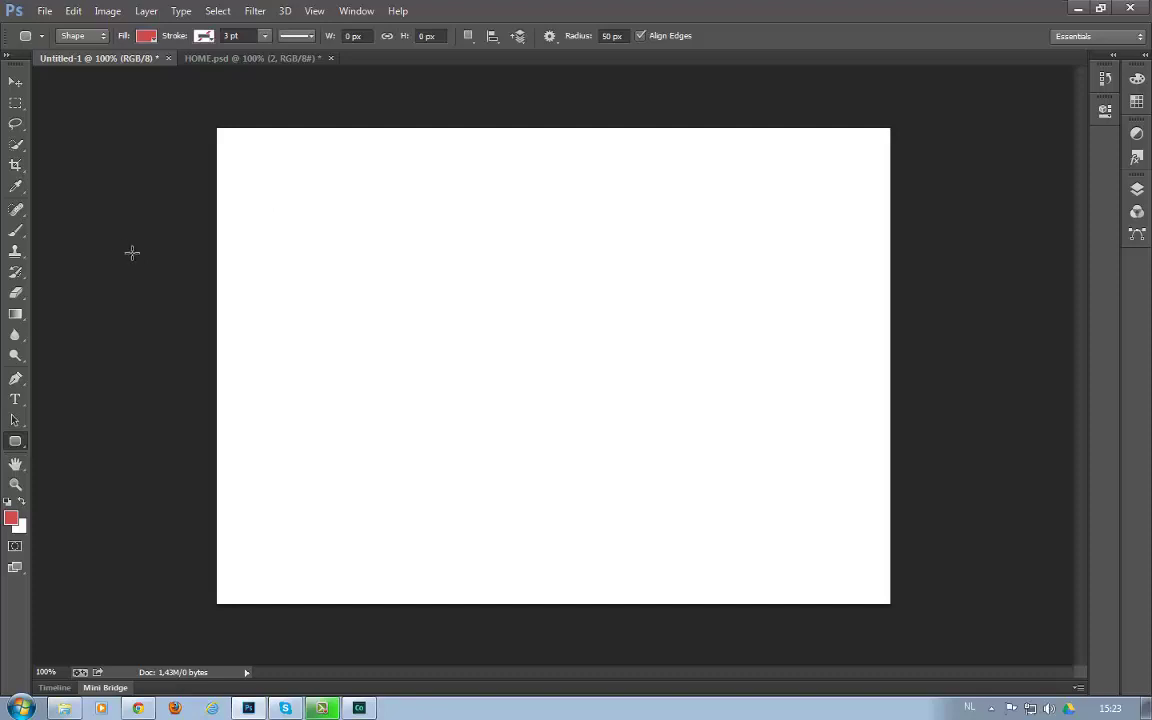
pyautogui.moveTo(258, 218)
pyautogui.mouseDown()
pyautogui.moveTo(730, 502)
pyautogui.moveTo(849, 506)
pyautogui.mouseUp()
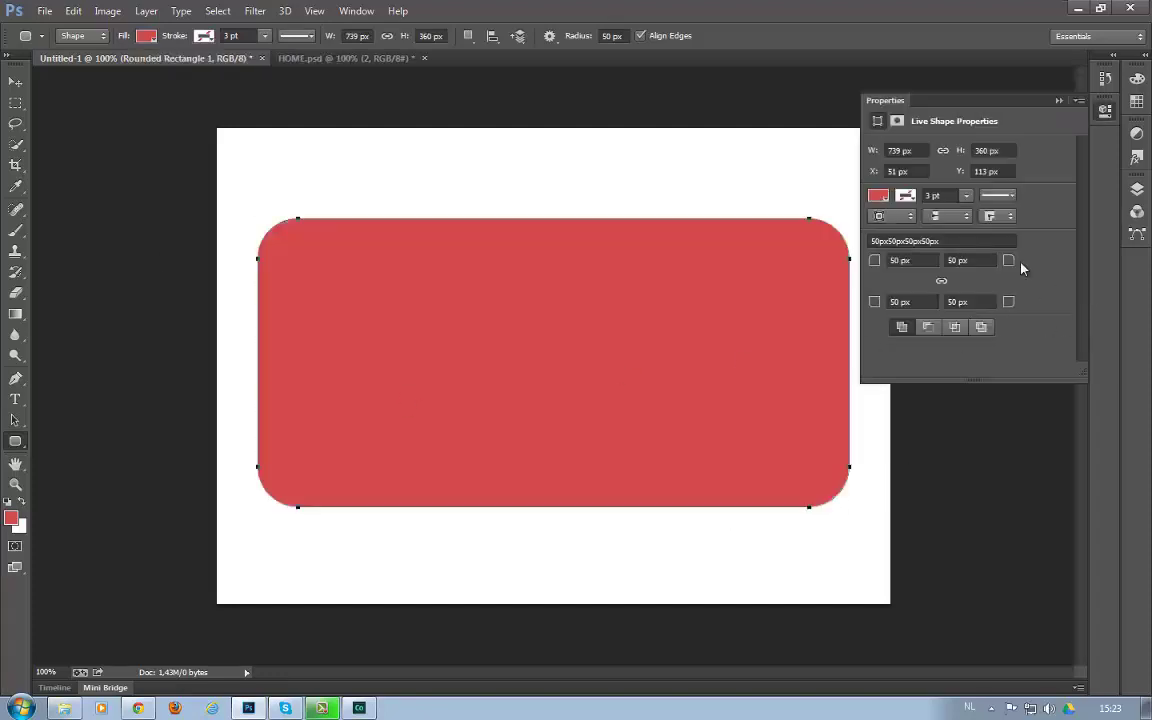
pyautogui.click(906, 197)
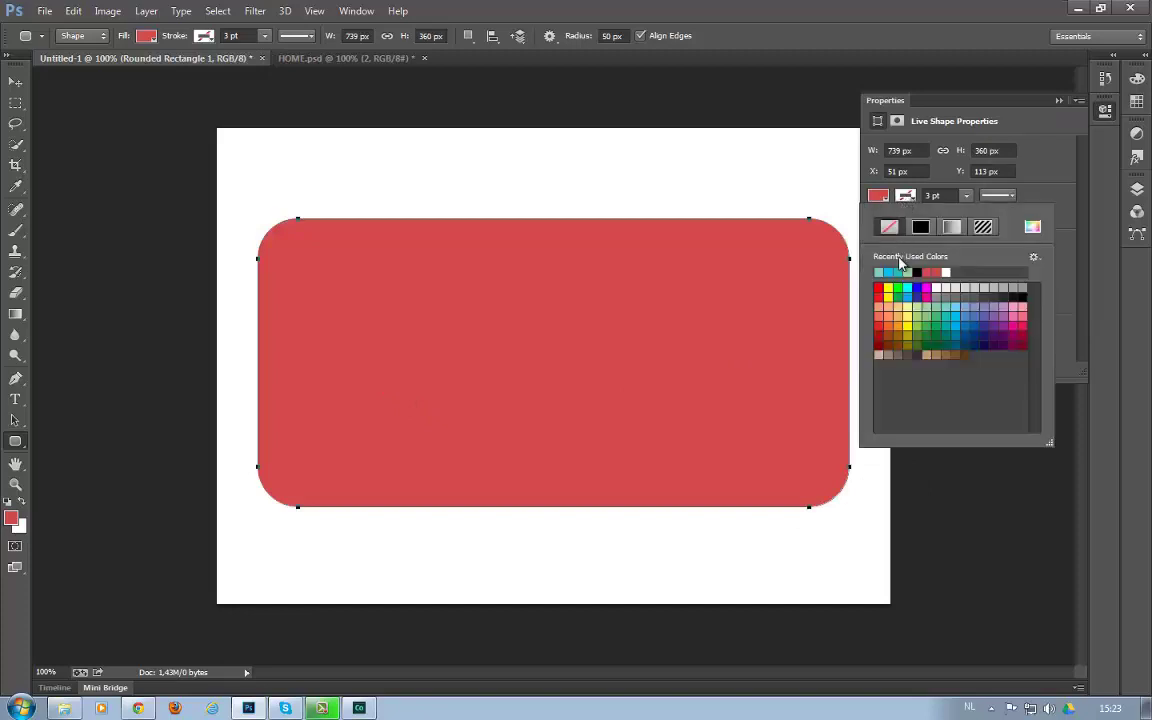
pyautogui.click(920, 226)
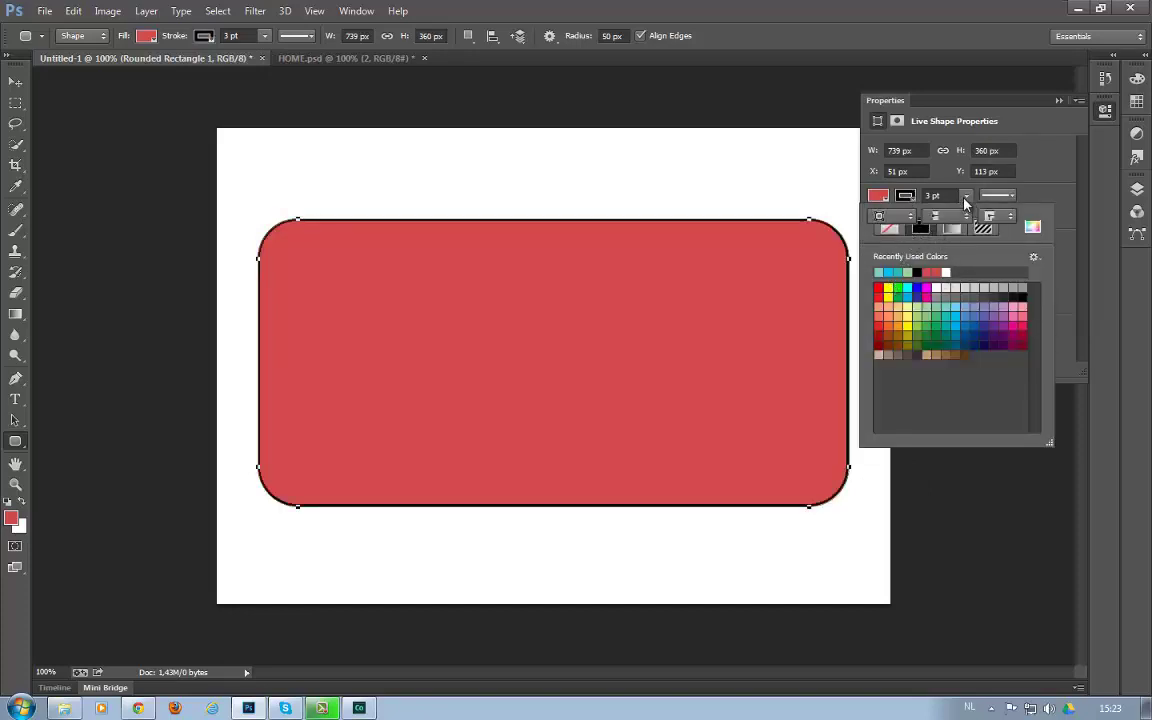
pyautogui.click(966, 197)
pyautogui.moveTo(967, 220); pyautogui.dragTo(985, 218)
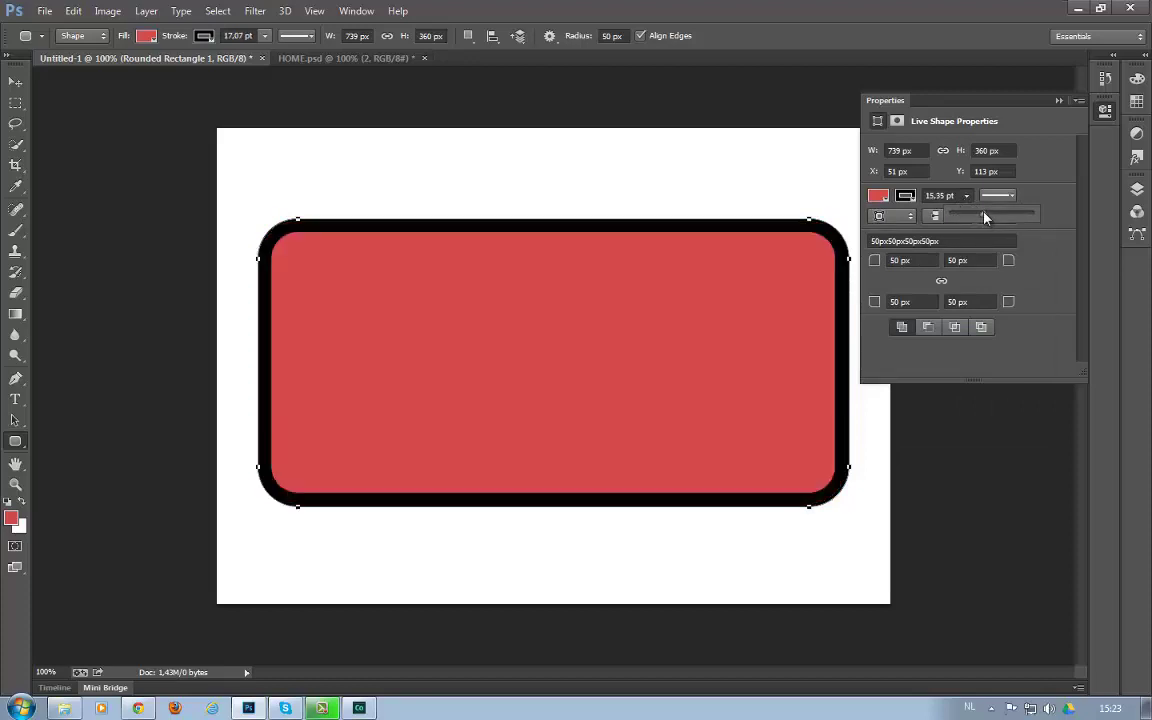
# - Remove the shape's outline and open the rectangle layer's layer style effects
pyautogui.click(905, 196)
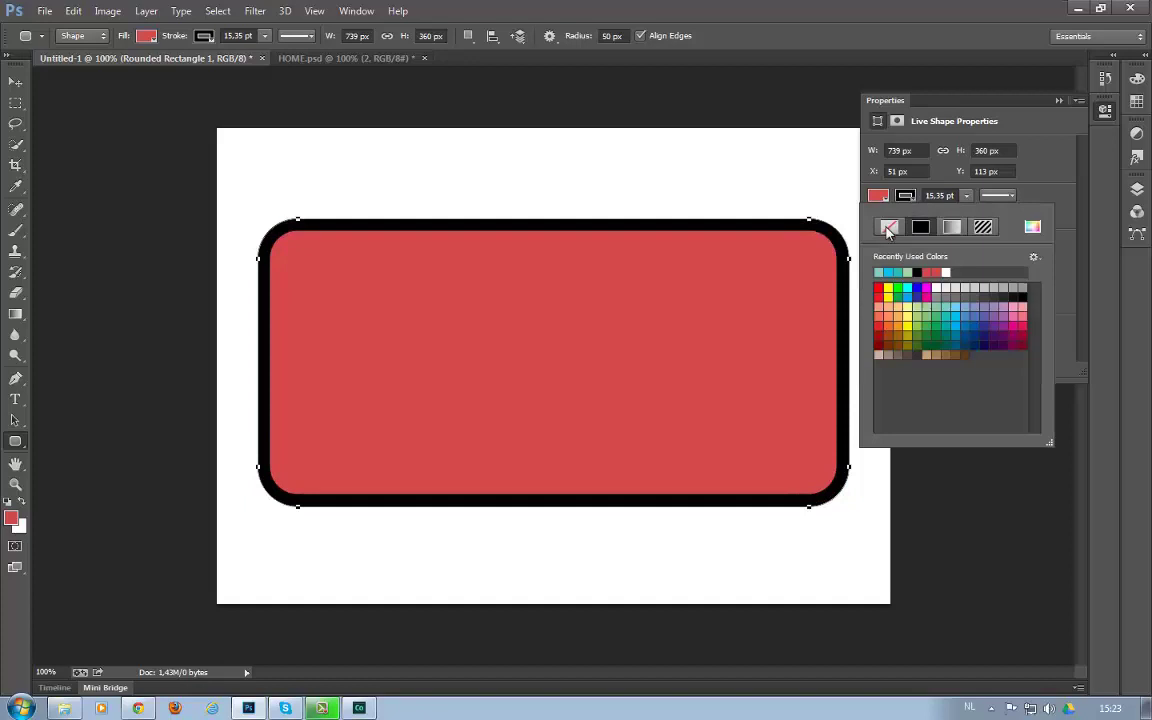
pyautogui.click(889, 228)
pyautogui.click(1061, 194)
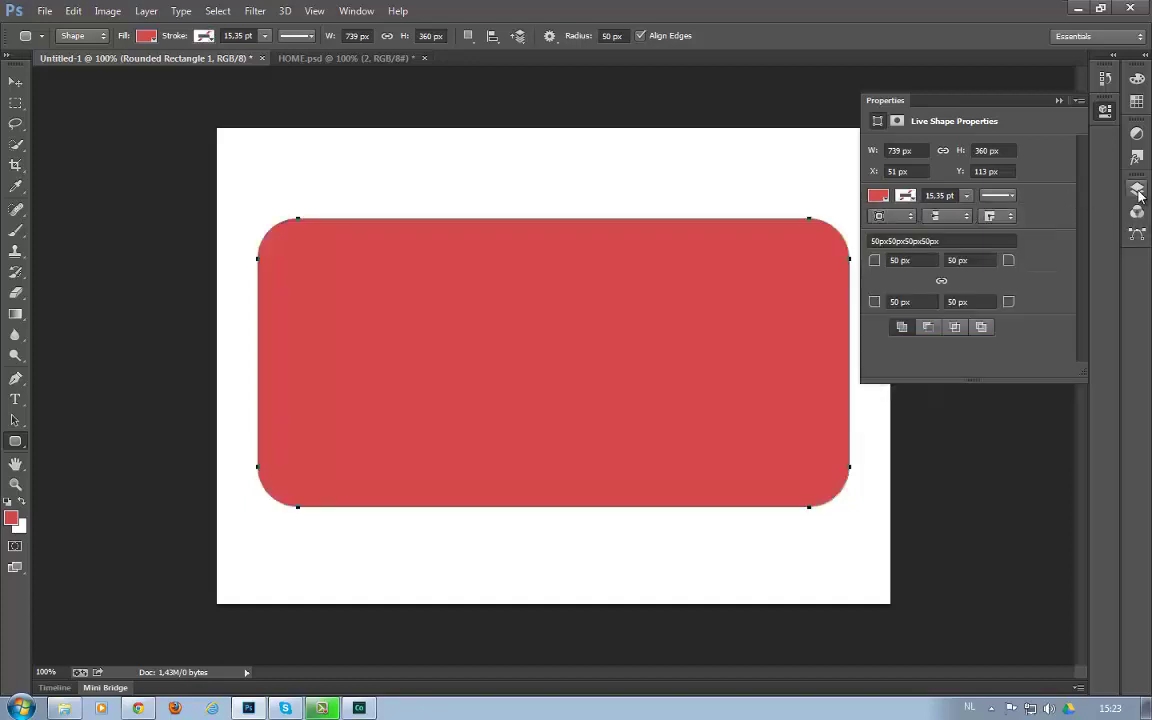
pyautogui.click(1137, 189)
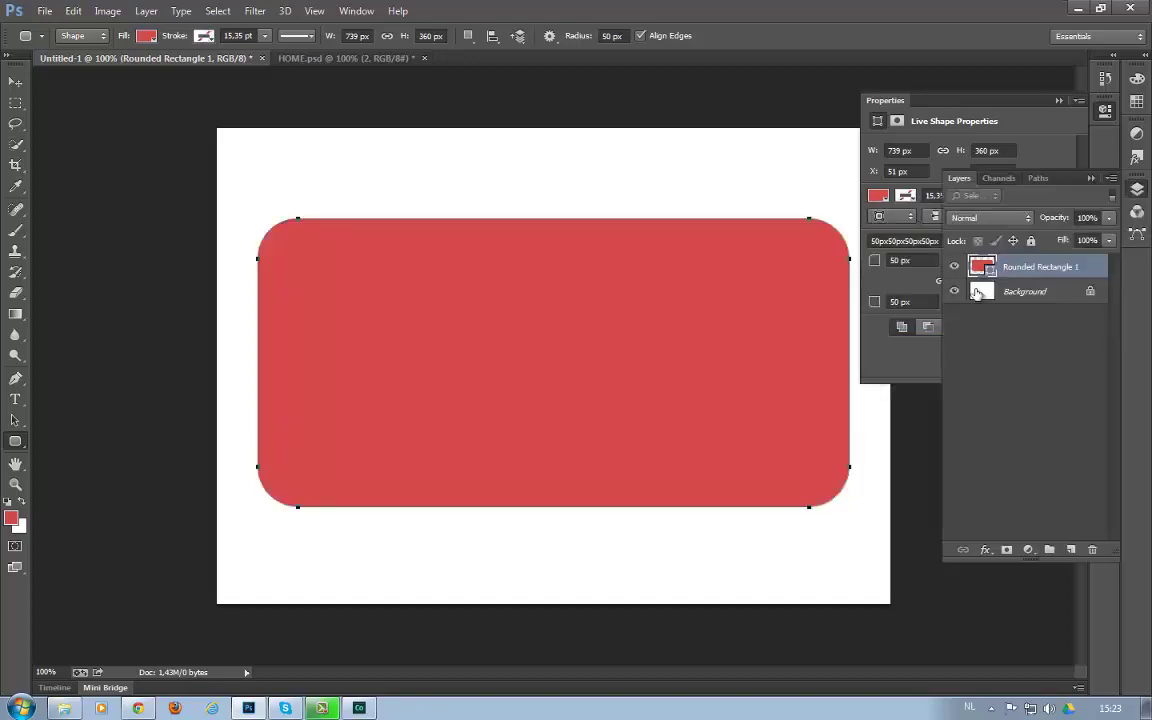
pyautogui.doubleClick(1095, 267)
# - Add a 13 px grey stroke inside the rounded rectangle's edge
pyautogui.moveTo(442, 117)
pyautogui.mouseDown()
pyautogui.moveTo(893, 157)
pyautogui.moveTo(825, 121)
pyautogui.mouseUp()
pyautogui.click(712, 230)
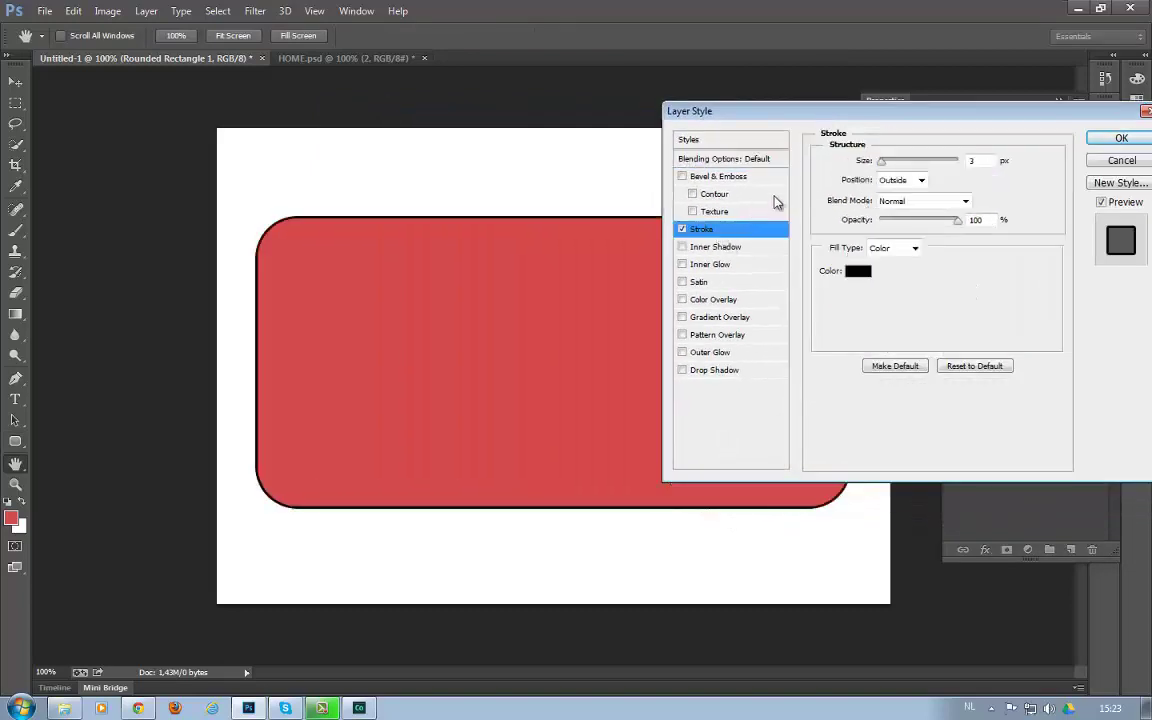
pyautogui.click(858, 271)
pyautogui.click(368, 210)
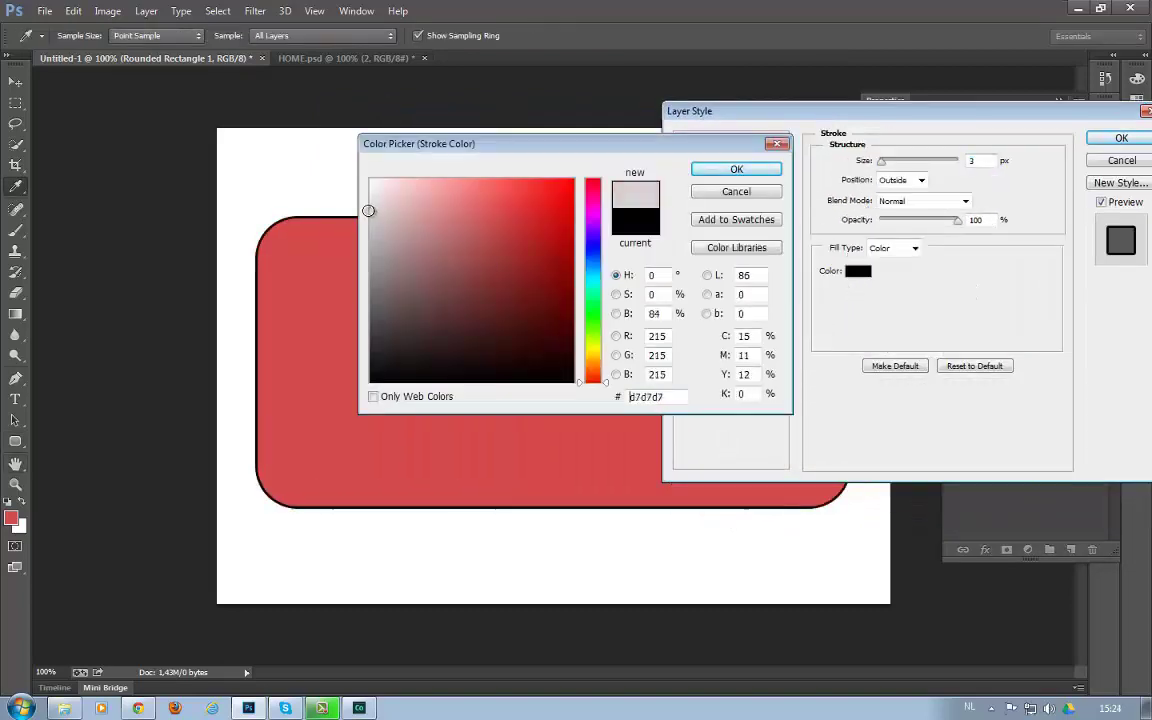
pyautogui.moveTo(368, 210); pyautogui.dragTo(365, 237)
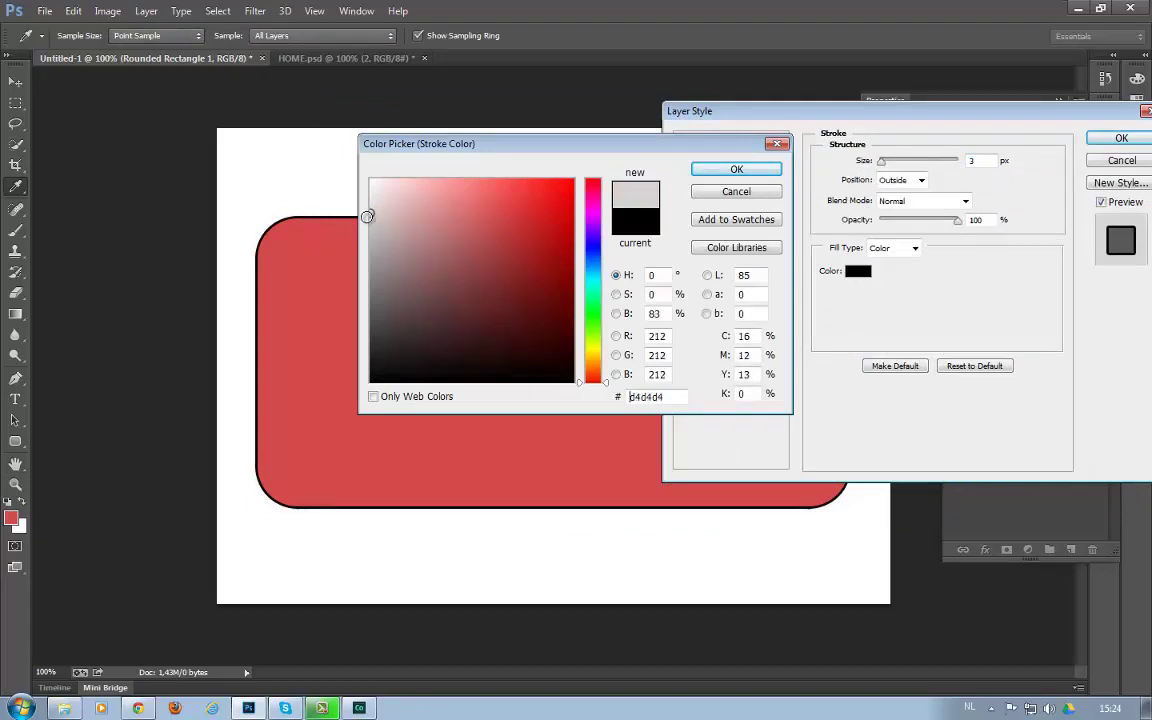
pyautogui.click(378, 233)
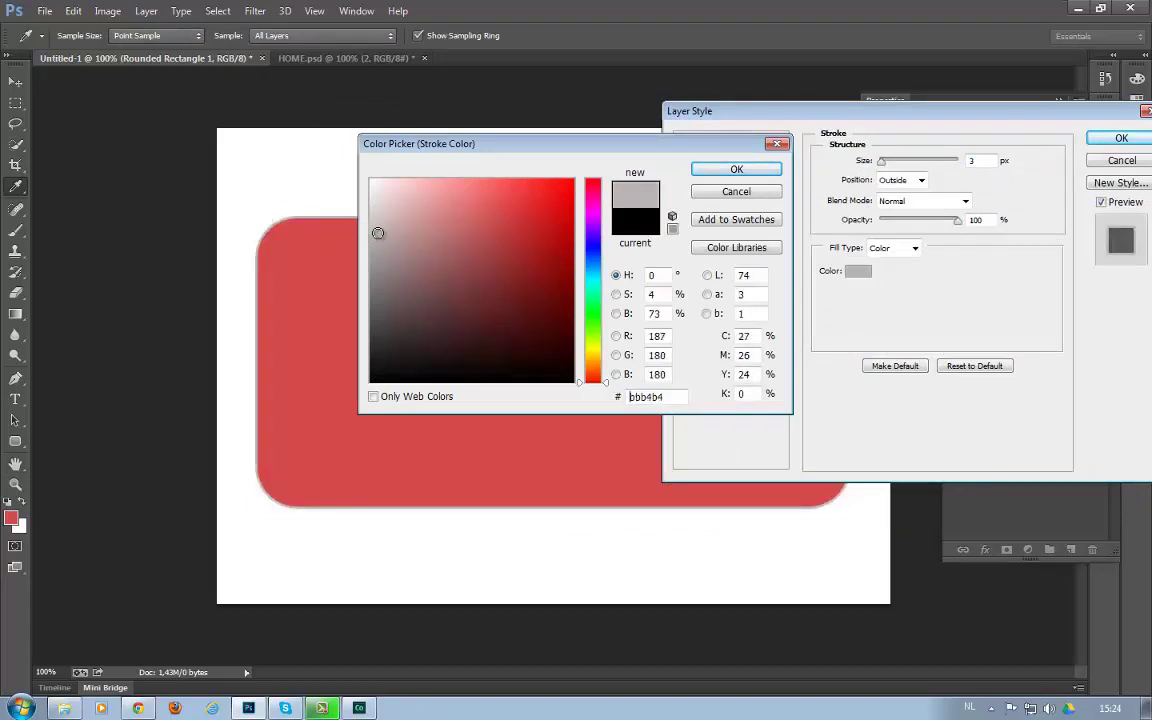
pyautogui.moveTo(378, 233); pyautogui.dragTo(362, 236)
pyautogui.click(730, 170)
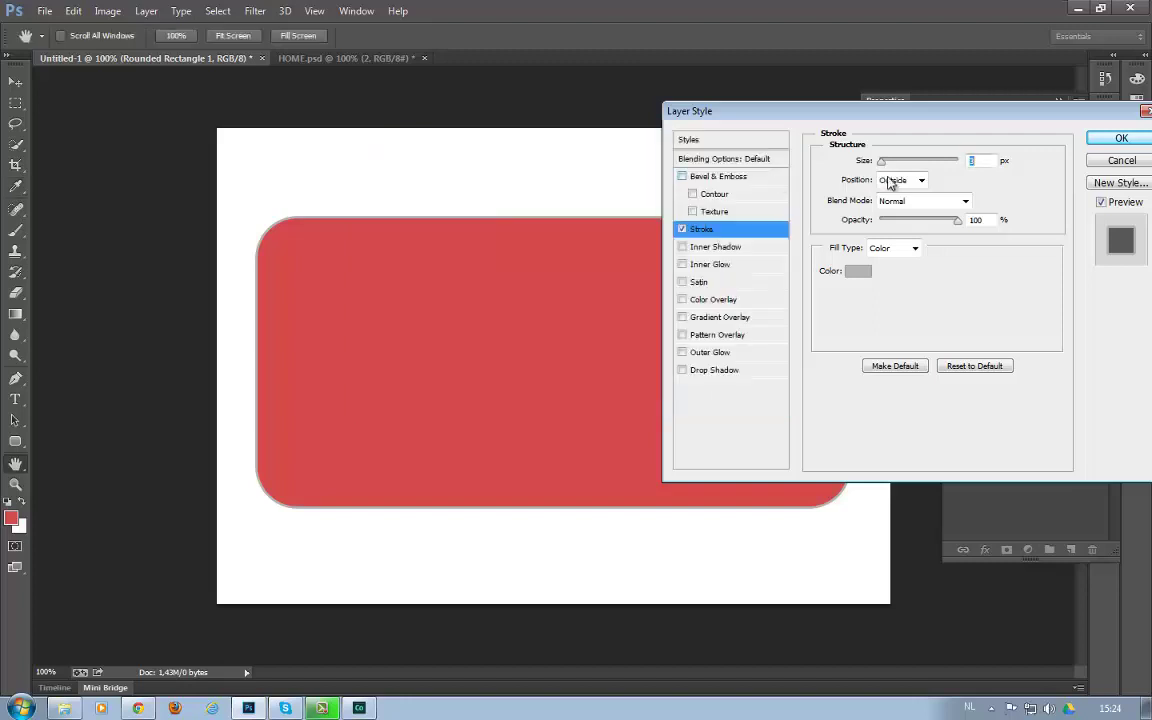
pyautogui.moveTo(882, 161)
pyautogui.mouseDown()
pyautogui.moveTo(898, 164)
pyautogui.moveTo(888, 162)
pyautogui.mouseUp()
pyautogui.click(898, 180)
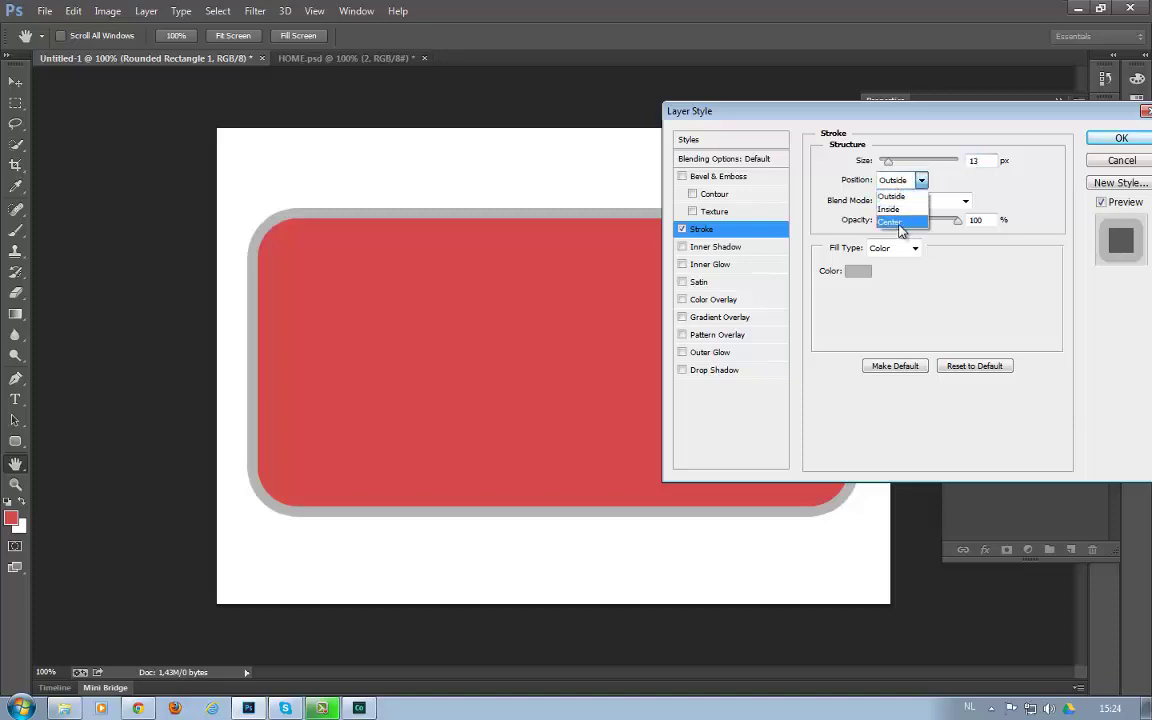
pyautogui.click(889, 209)
# - Add a lighter drop shadow at 84 degrees with 10 px distance, then apply the effects
pyautogui.moveTo(872, 111)
pyautogui.mouseDown()
pyautogui.moveTo(781, 31)
pyautogui.moveTo(826, 82)
pyautogui.mouseUp()
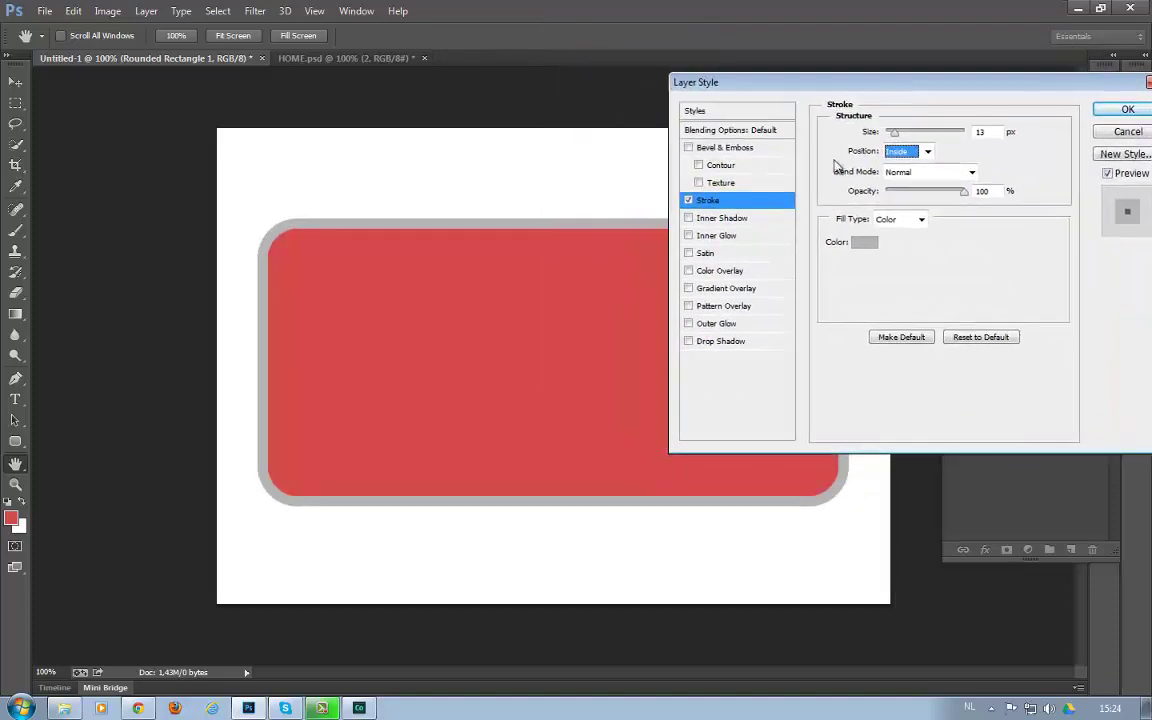
pyautogui.click(745, 343)
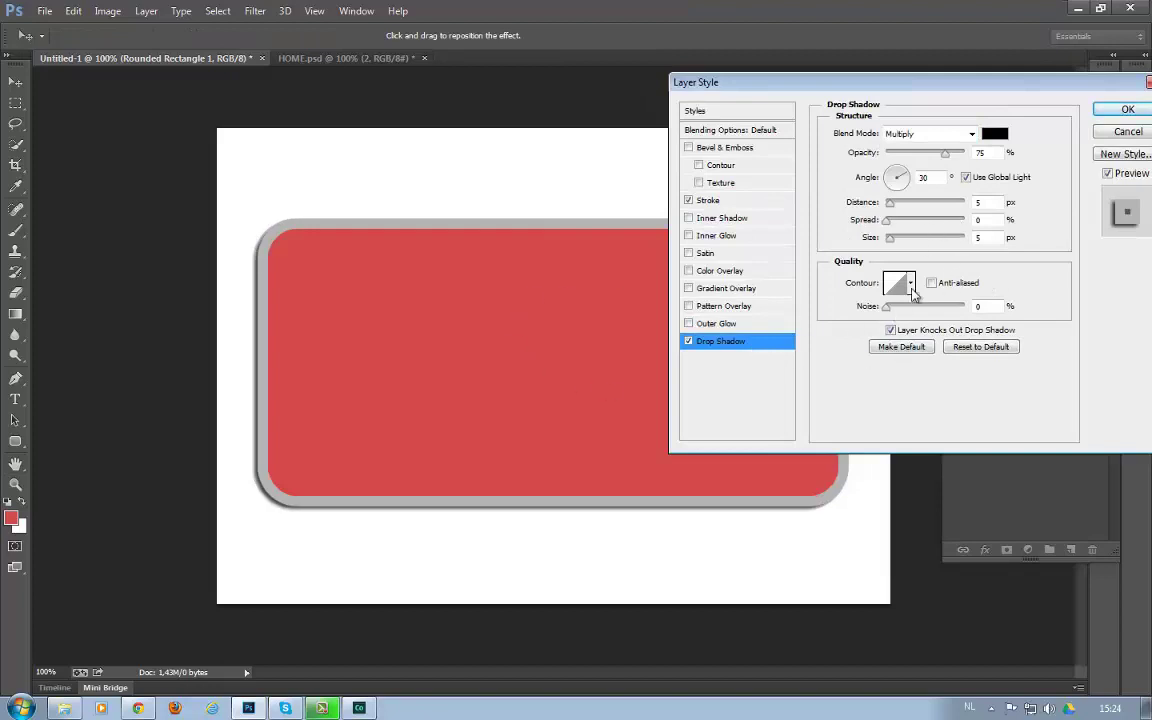
pyautogui.moveTo(534, 483); pyautogui.dragTo(534, 487)
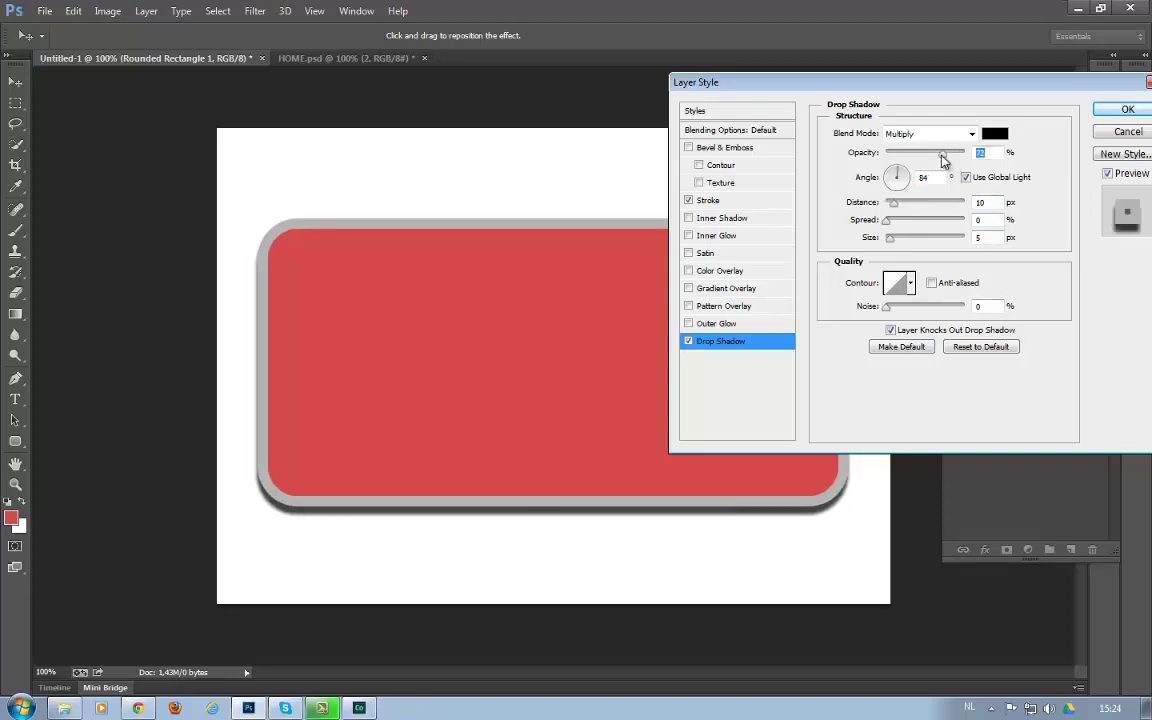
pyautogui.moveTo(942, 155); pyautogui.dragTo(928, 155)
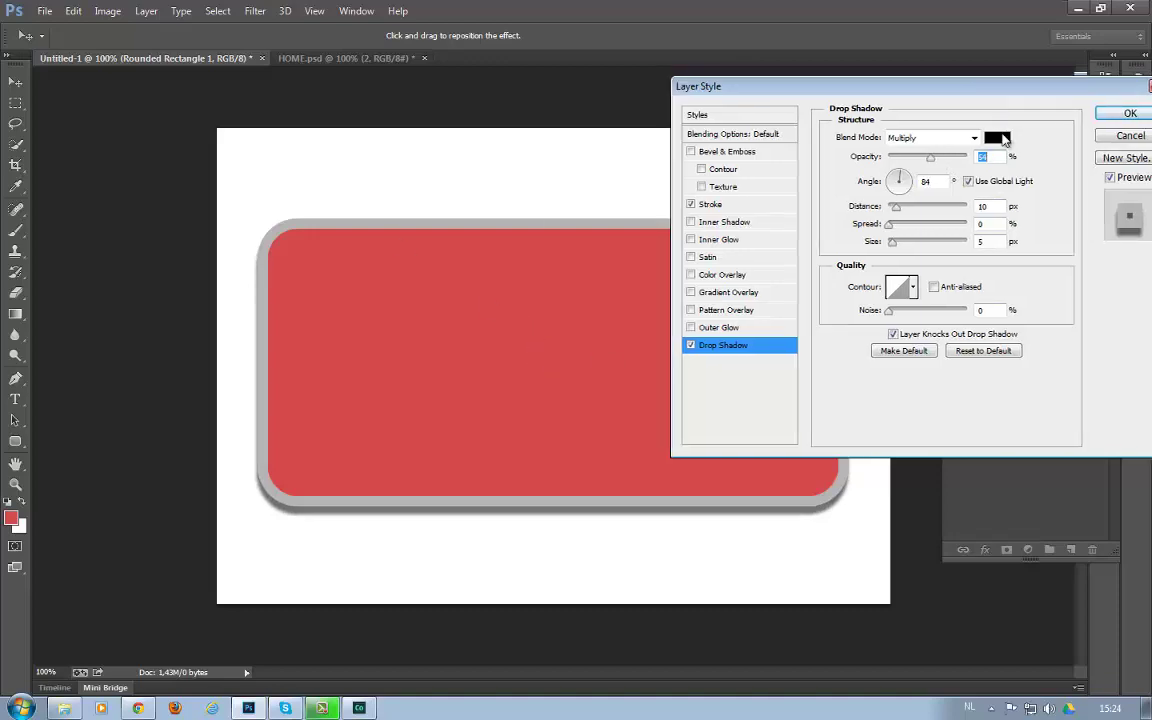
pyautogui.moveTo(983, 88); pyautogui.dragTo(689, 101)
pyautogui.click(832, 122)
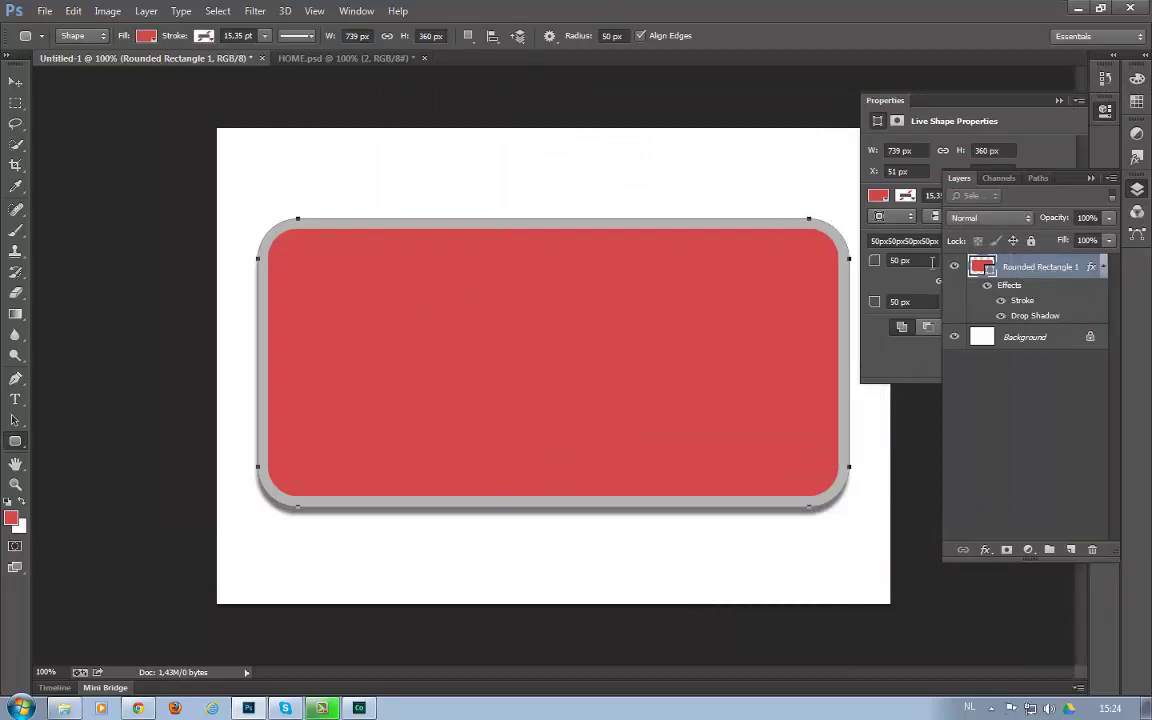
# - Copy the Rounded Rectangle 1 layer's CSS and bring up index.html in Edge Code
pyautogui.click(1111, 178)
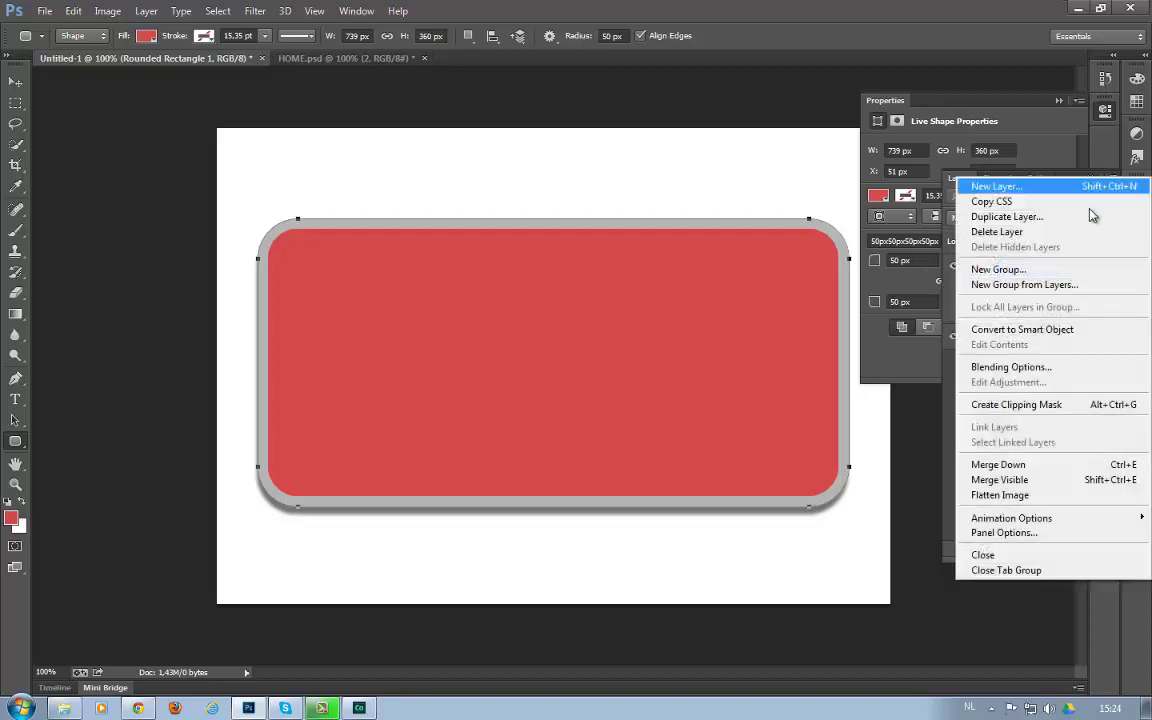
pyautogui.click(1045, 204)
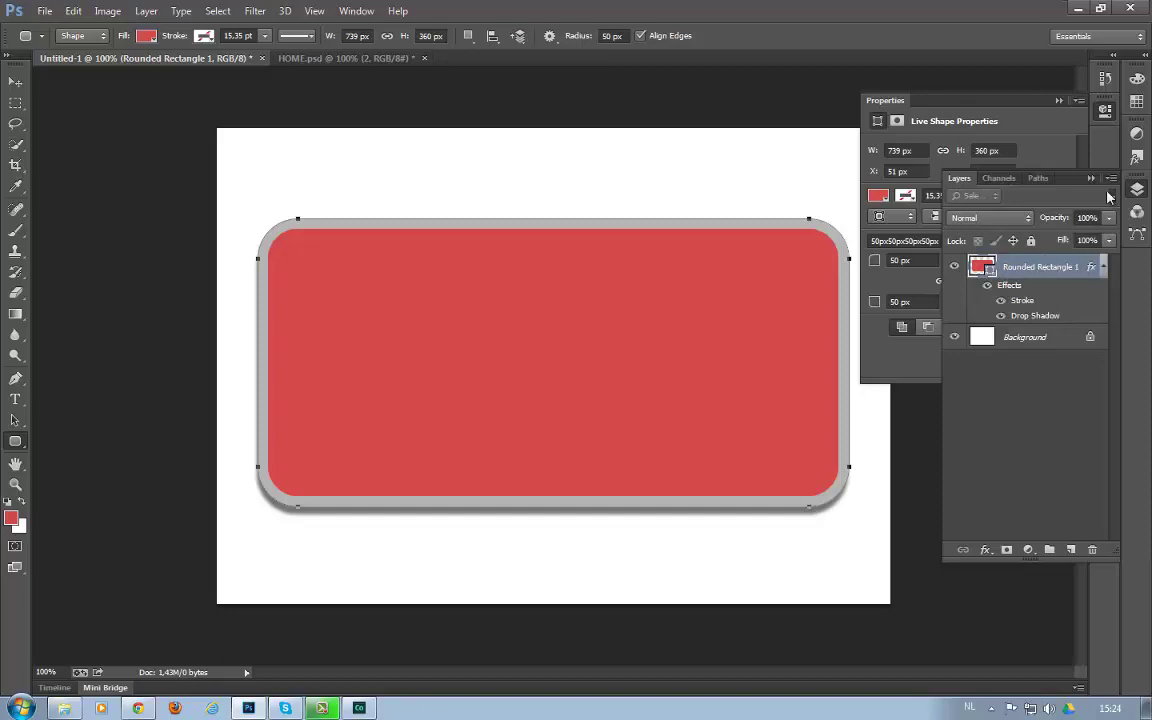
pyautogui.click(250, 709)
pyautogui.click(250, 709)
pyautogui.hotkey('alt', 'Tab')
# - Paste the copied rectangle CSS into the style block after the div rule
pyautogui.click(267, 232)
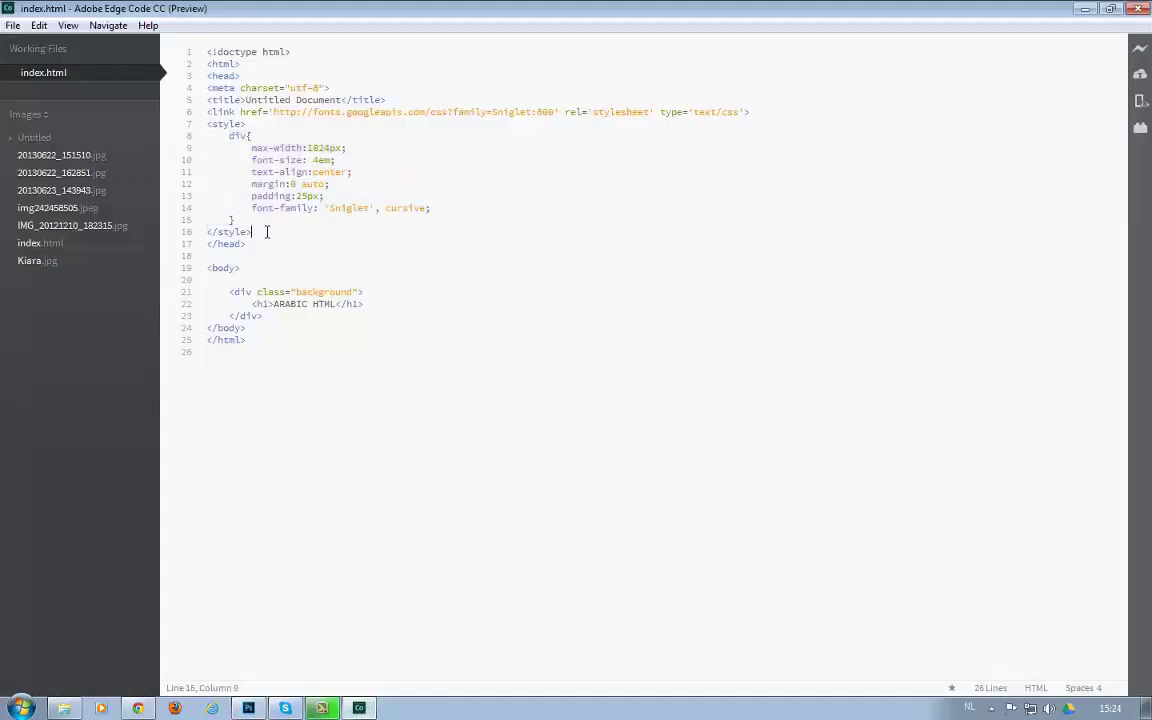
pyautogui.click(257, 222)
pyautogui.press('Return')
pyautogui.press('Return')
pyautogui.write('.Rounded_Rectangle_1 {   border-style: solid;   border-width: 13px;   border-color: rgb( 180, 180, 180 );   border-radius: 50px;   background-color: rgb( 212, 72, 72 );   box-shadow: 5px 8.66px 5px 0px rgb( 0, 0, 0 );   position: absolute;   left: 51px;   top: 113px;   width: 713px;   height: 334px;   z-index: 2; }')
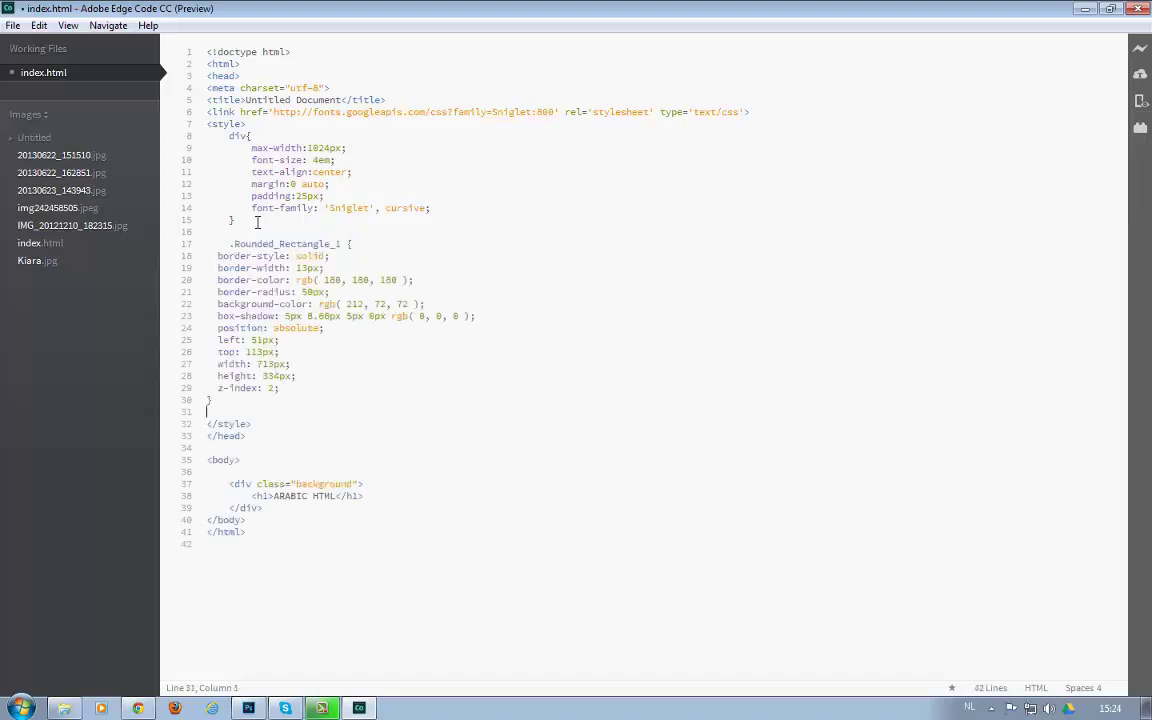
# - Delete the pasted .Rounded_Rectangle_1 rule and return to Photoshop
pyautogui.moveTo(217, 256); pyautogui.dragTo(367, 363)
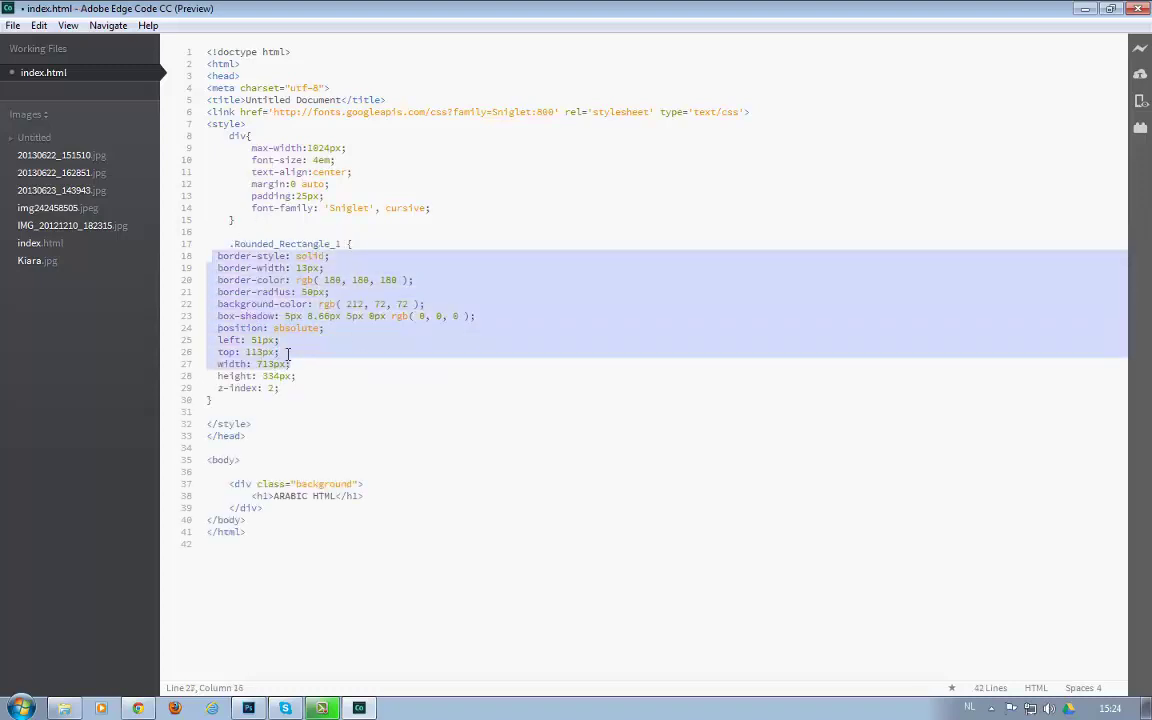
pyautogui.moveTo(212, 400); pyautogui.dragTo(148, 253)
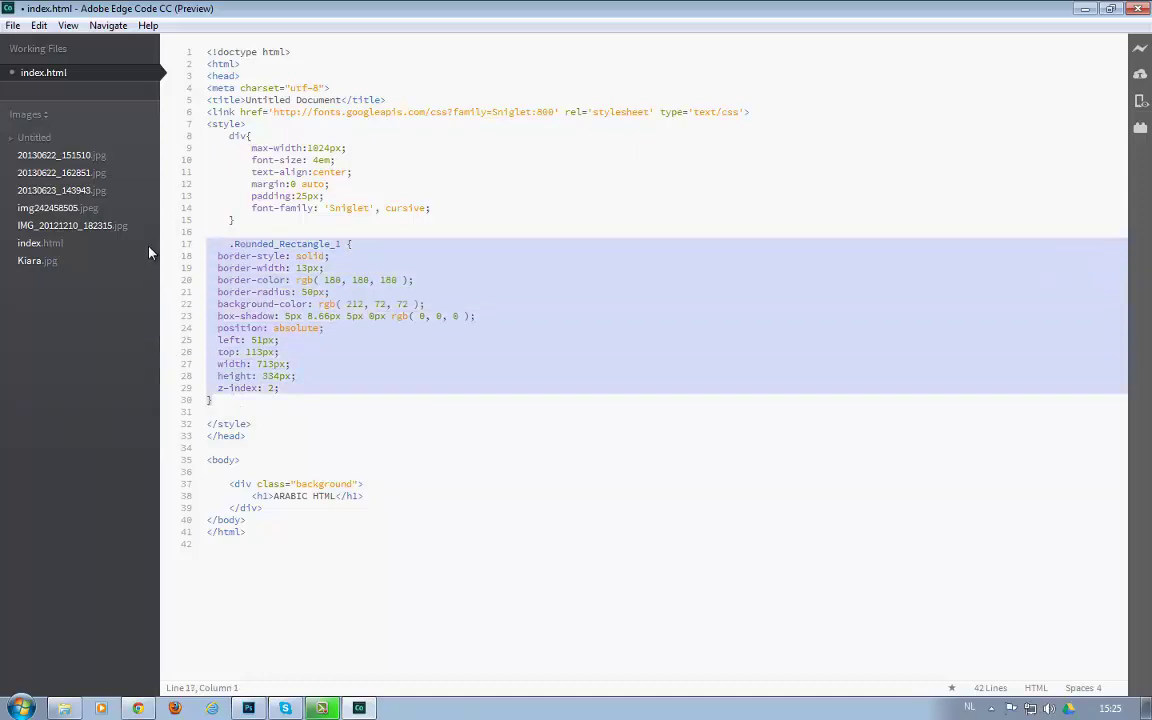
pyautogui.press('Delete')
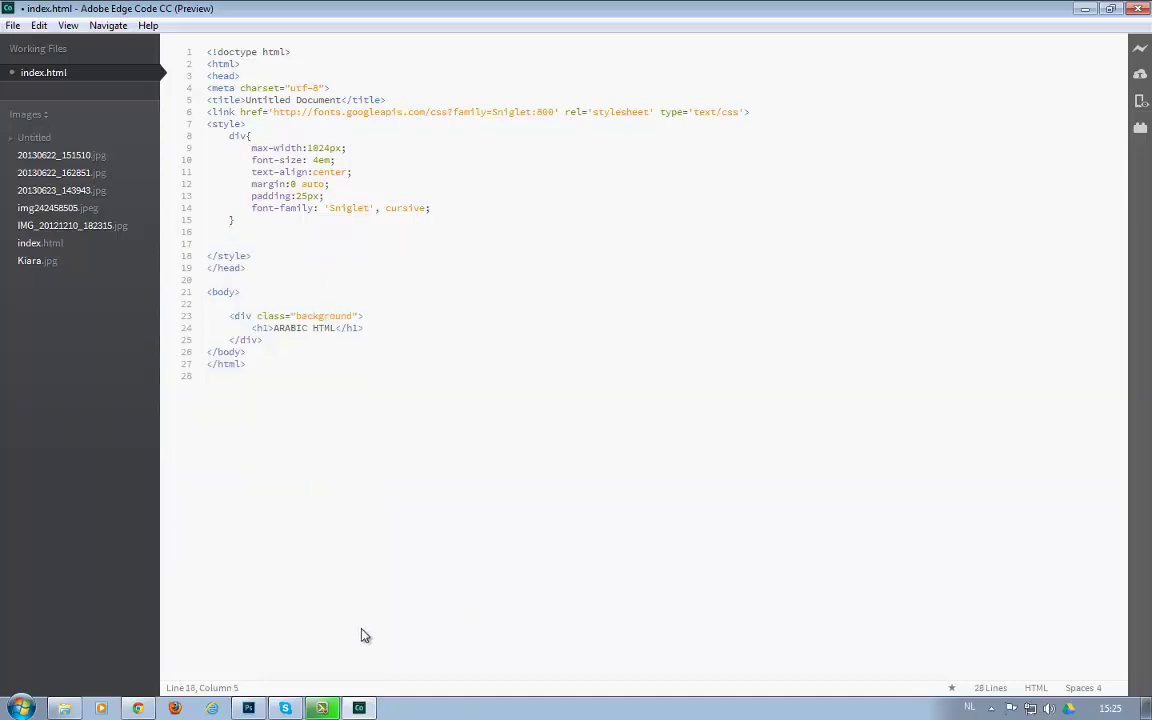
pyautogui.click(248, 708)
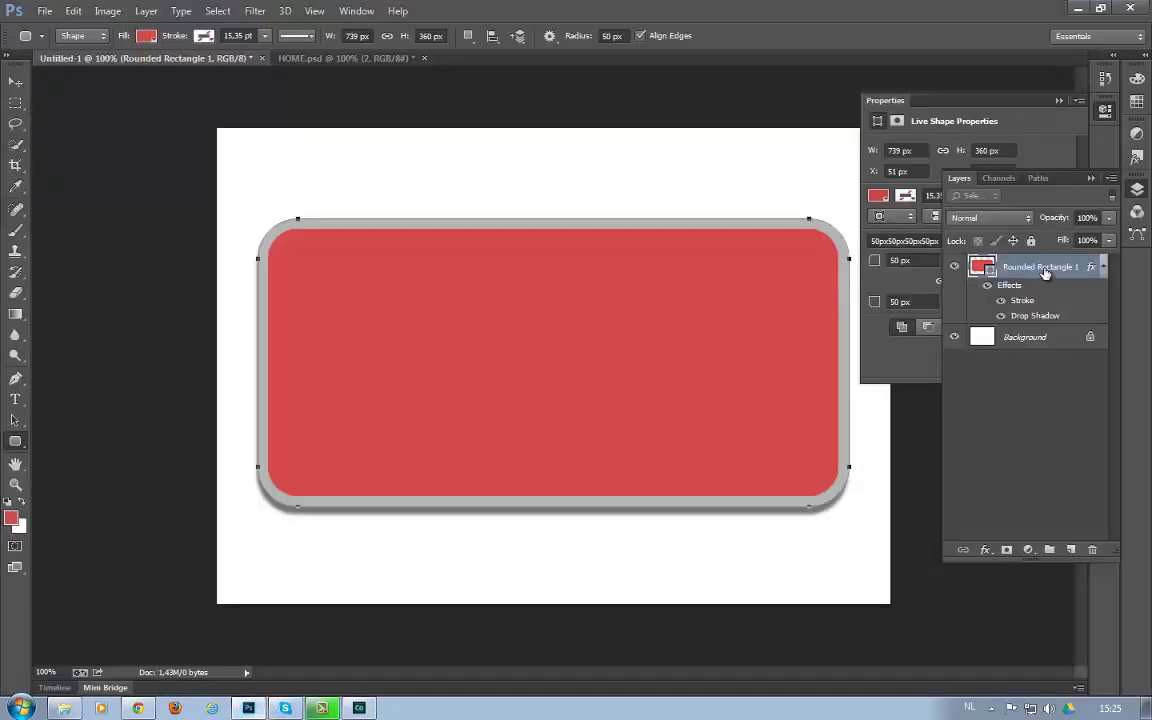
# - Rename the Rounded Rectangle 1 layer to 'background' and copy its CSS
pyautogui.doubleClick(1043, 268)
pyautogui.write('background')
pyautogui.press('Return')
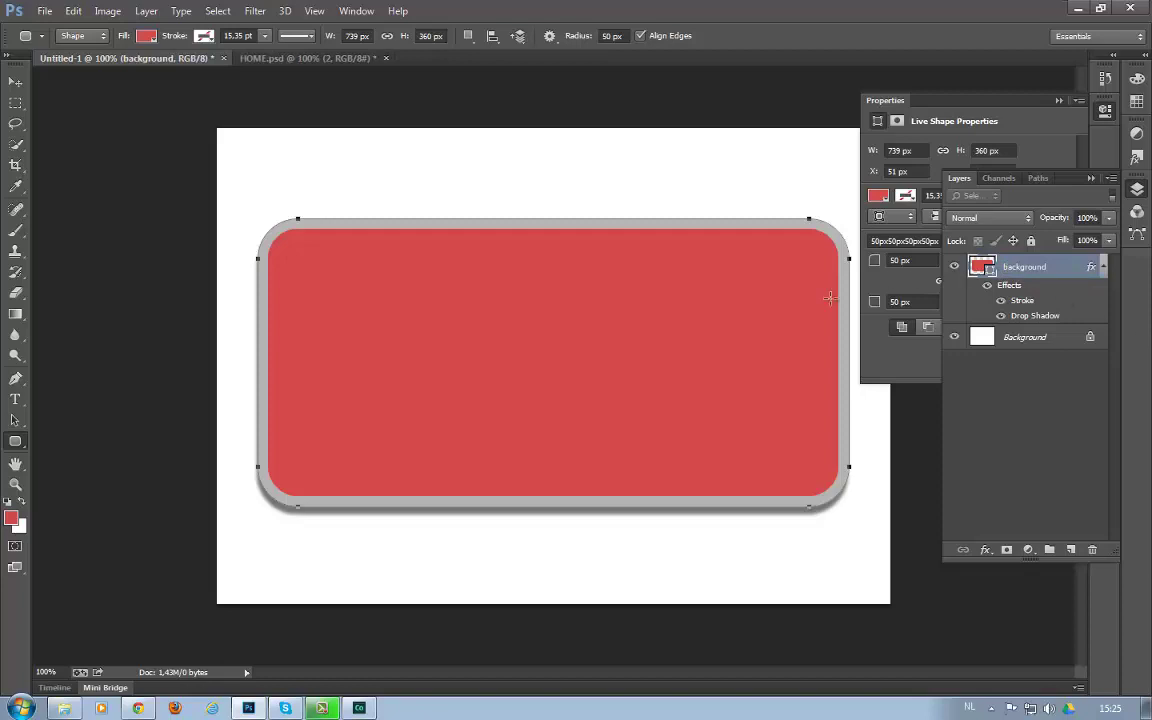
pyautogui.click(1111, 178)
pyautogui.click(1000, 205)
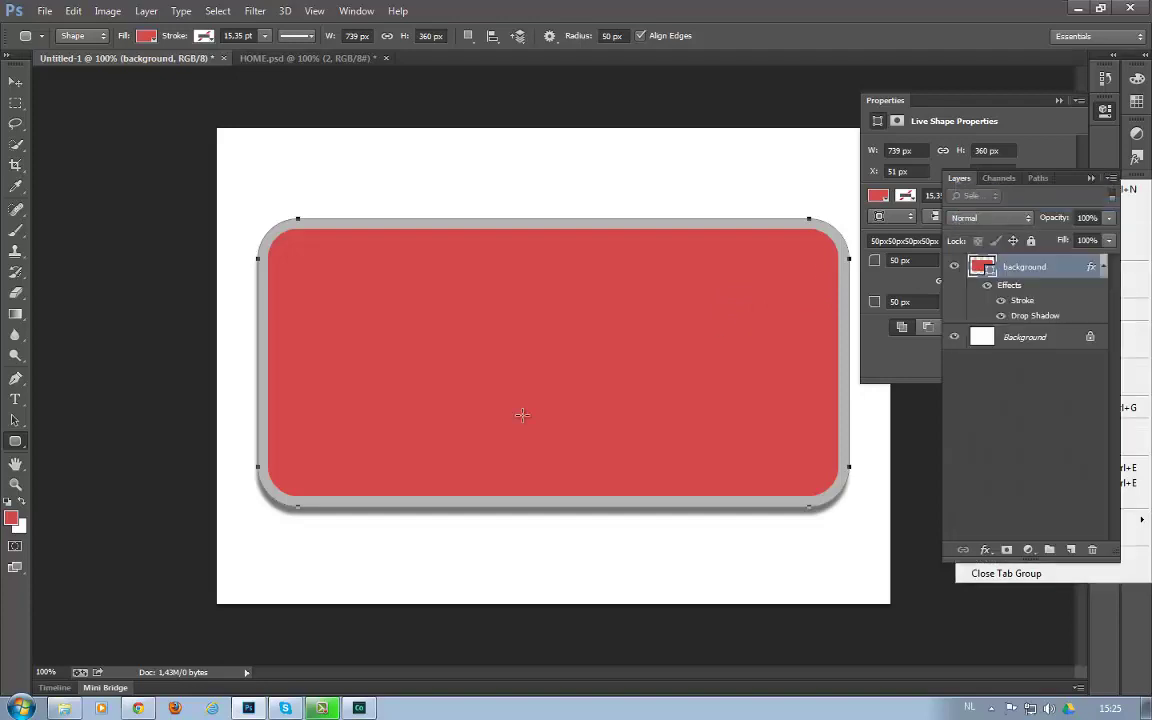
# - Paste the .background rule into index.html, indent its properties and close it with a brace
pyautogui.click(359, 708)
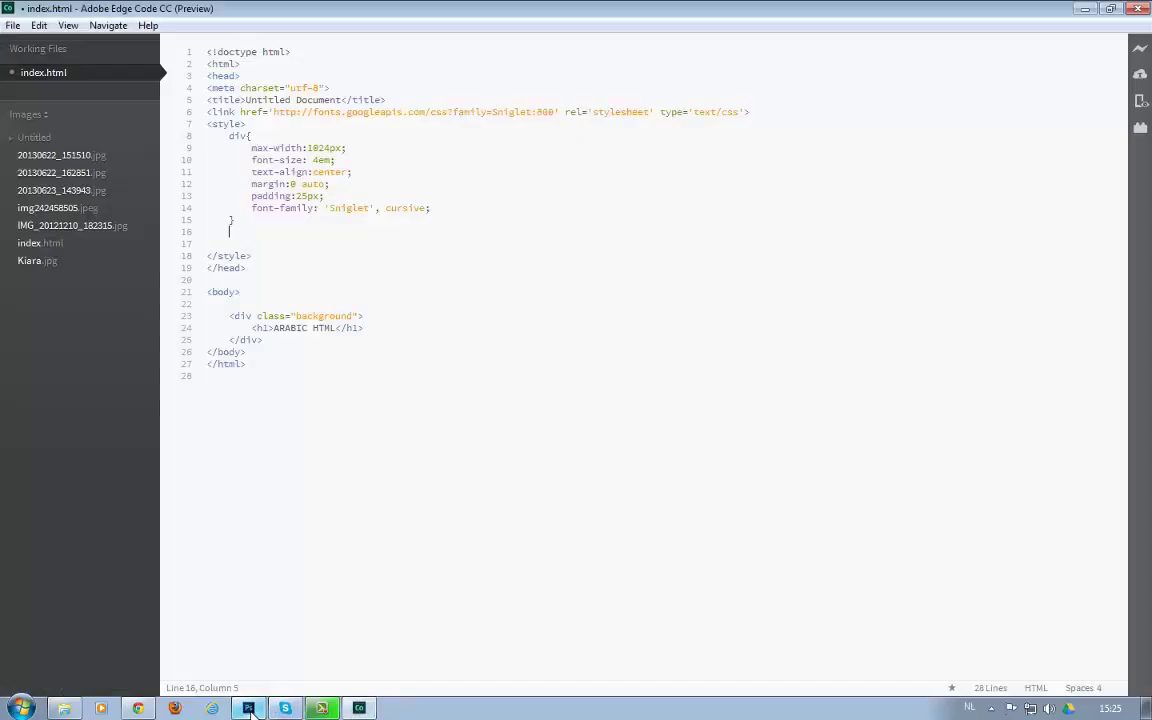
pyautogui.write('.background {   border-style: solid;   border-width: 13px;   border-color: rgb( 180, 180, 180 );   border-radius: 50px;   background-color: rgb( 212, 72, 72 );   box-shadow: 5px 8.66px 5px 0px rgb( 0, 0, 0 );   position: absolute;   left: 51px;   top: 113px;   width: 713px;   height: 334px;   z-index: 2; }')
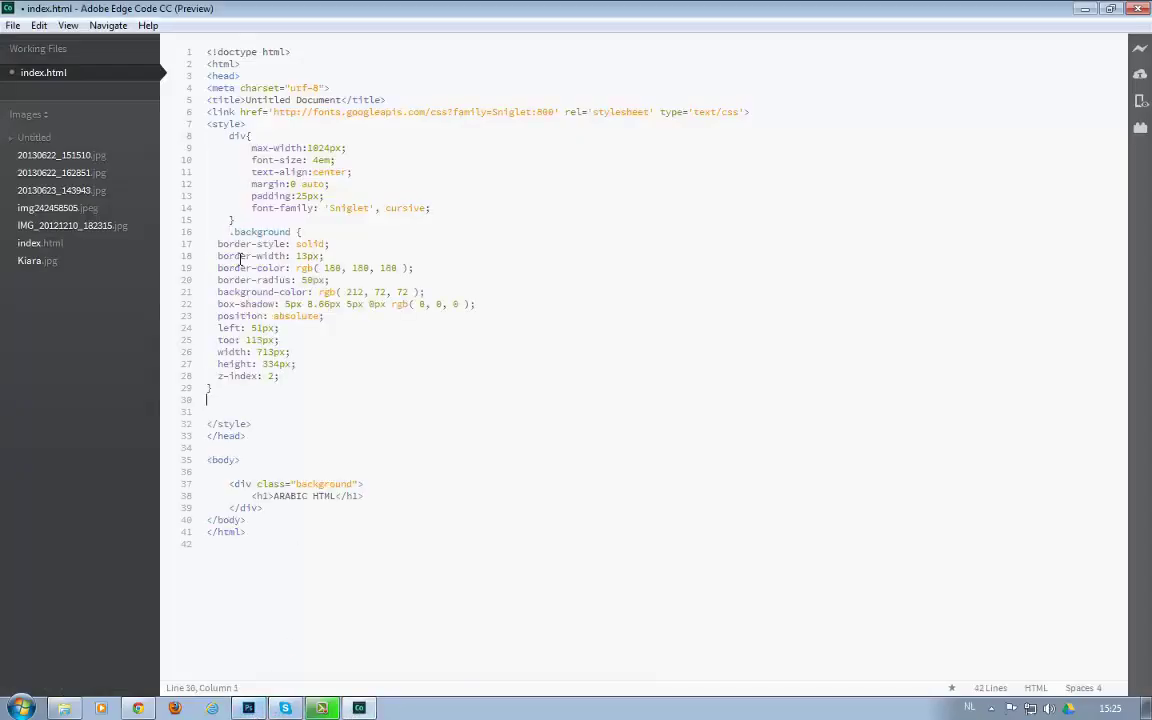
pyautogui.moveTo(218, 244); pyautogui.dragTo(348, 376)
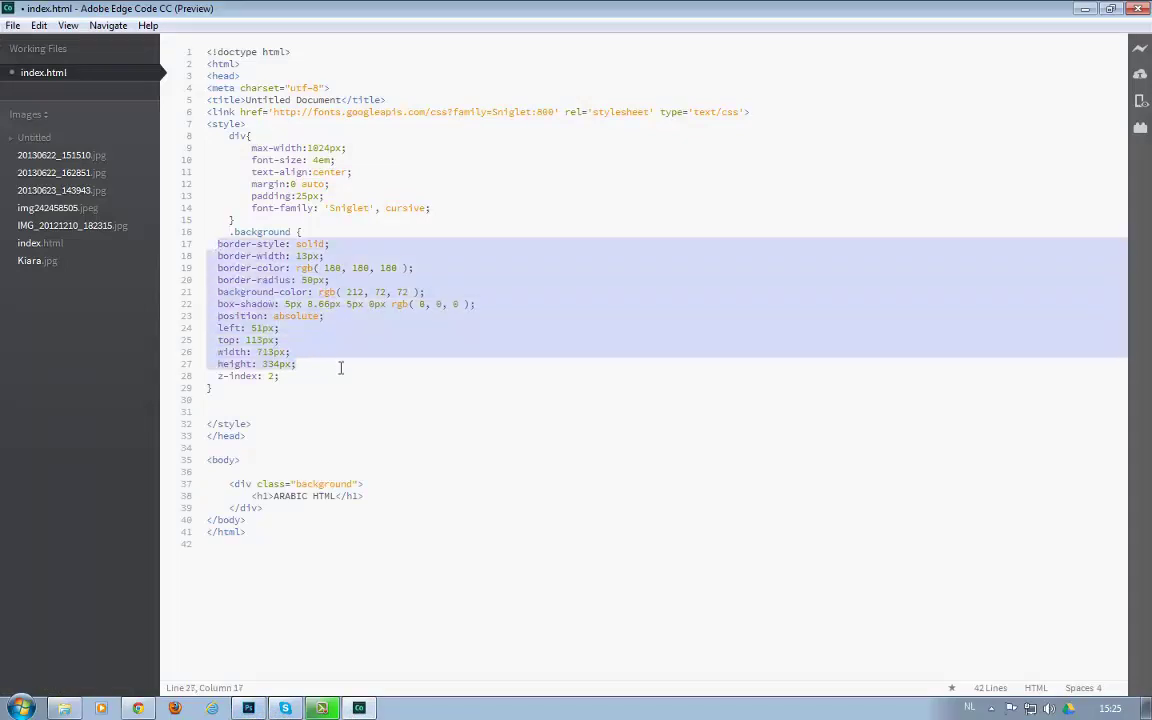
pyautogui.press('Tab')
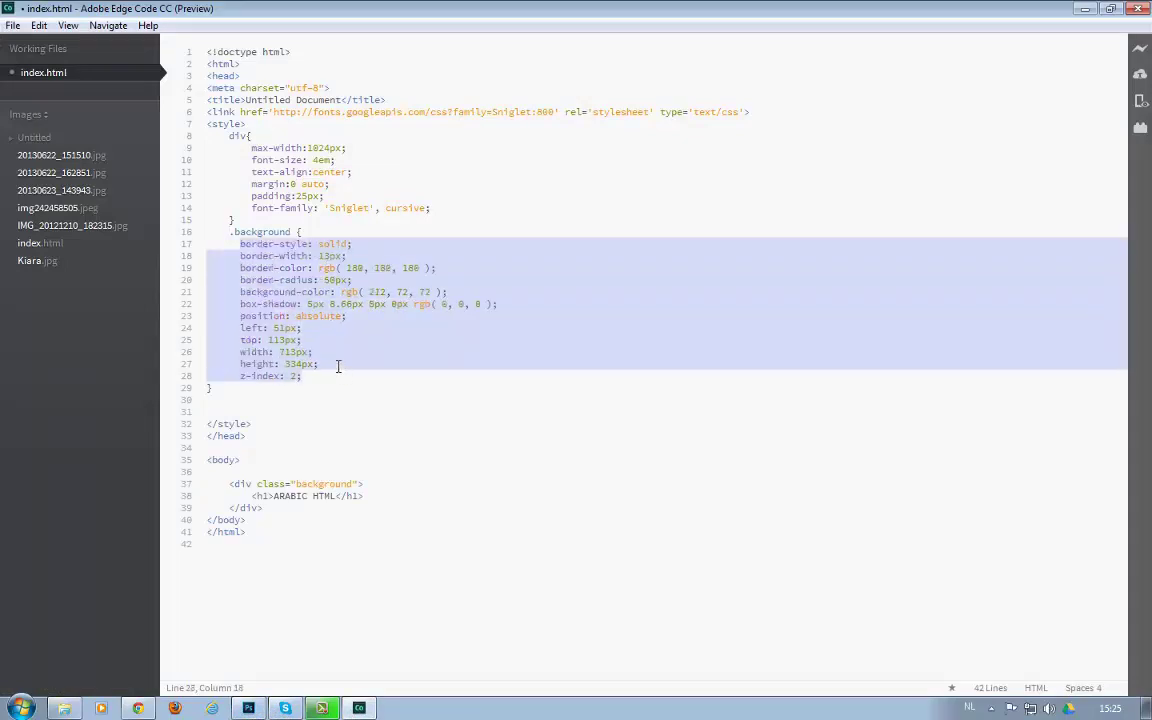
pyautogui.press('Right')
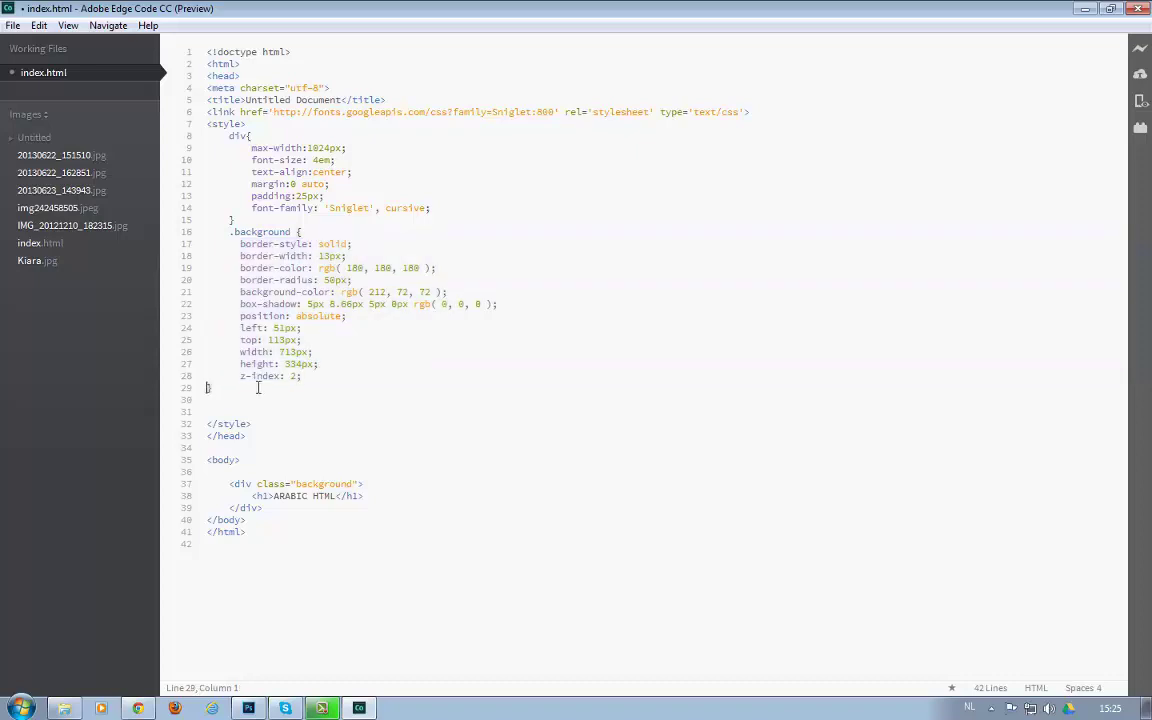
pyautogui.write('}')
# - Delete the left, top, width, height and position: absolute lines, then save index.html
pyautogui.moveTo(238, 327); pyautogui.dragTo(338, 364)
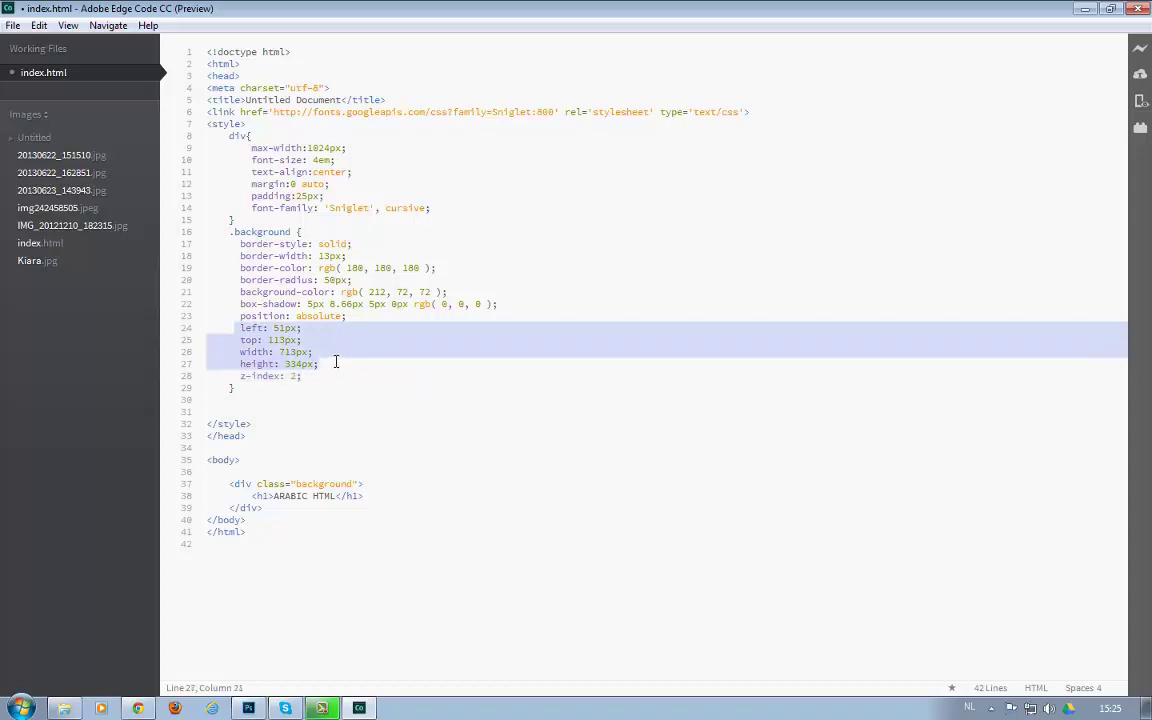
pyautogui.press('Delete')
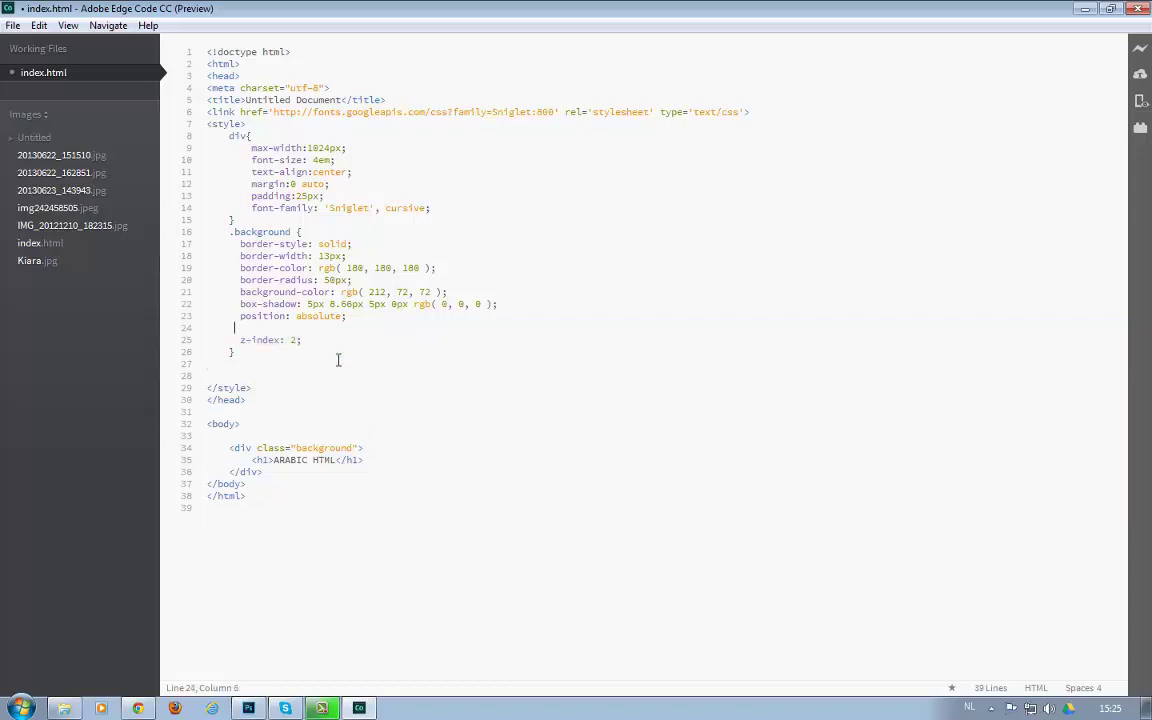
pyautogui.press('BackSpace')
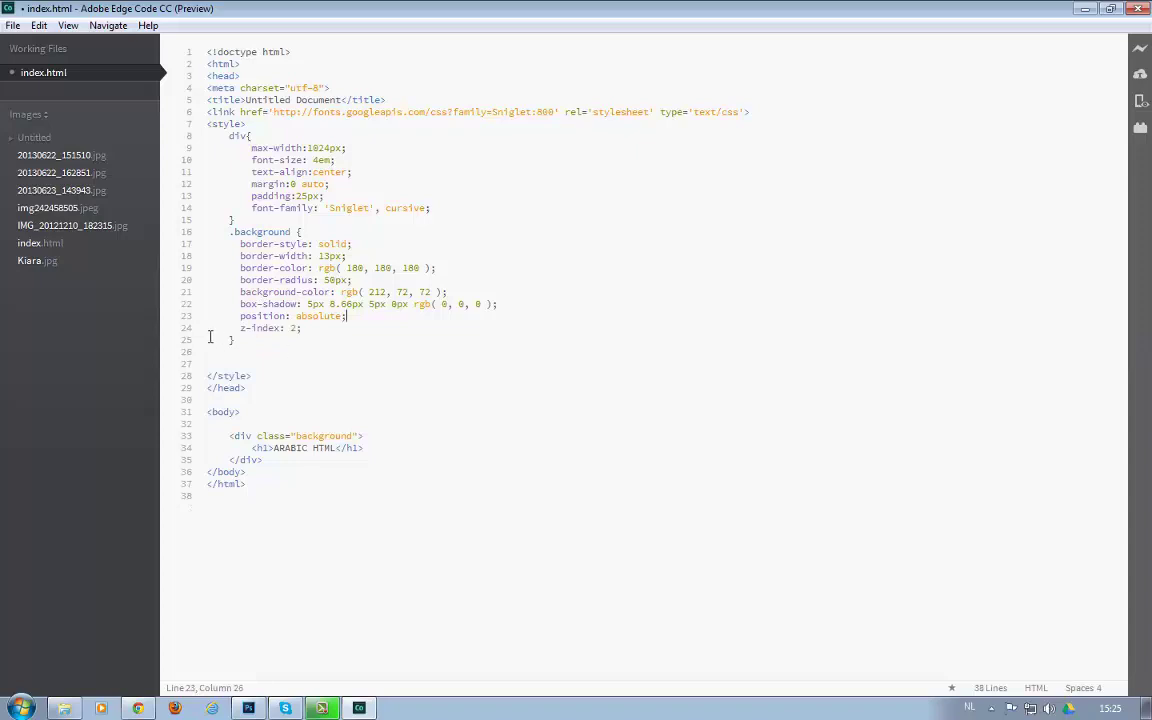
pyautogui.moveTo(378, 314); pyautogui.dragTo(170, 318)
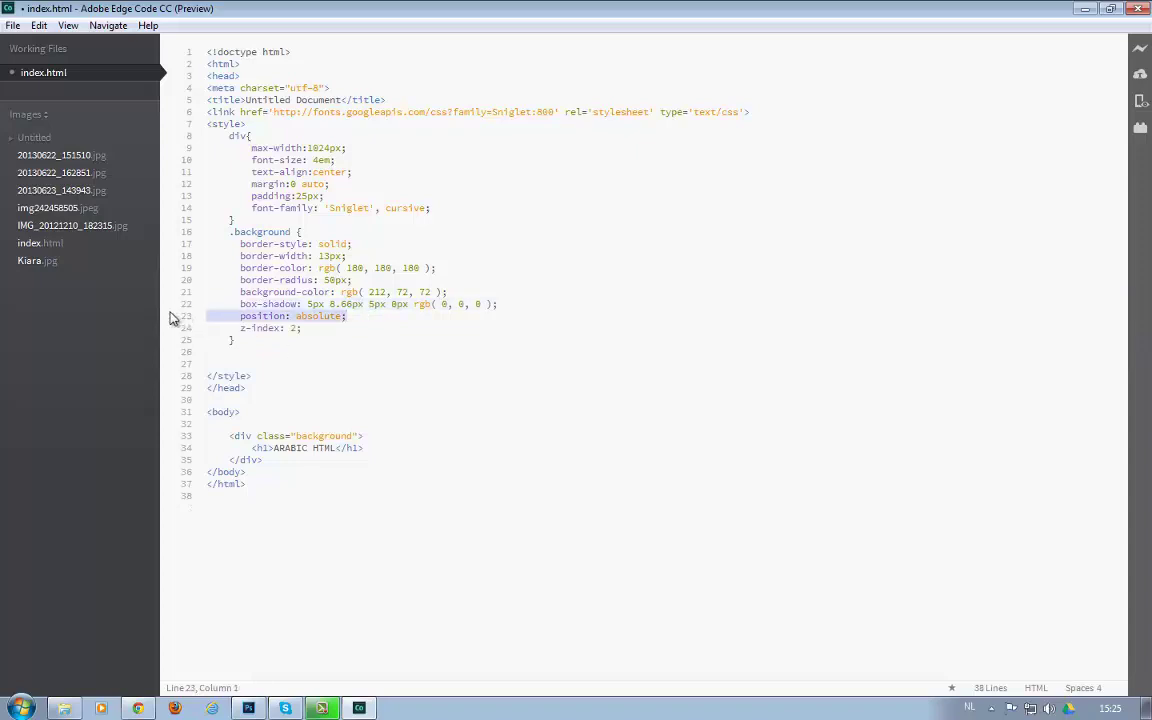
pyautogui.press('BackSpace')
pyautogui.press('BackSpace')
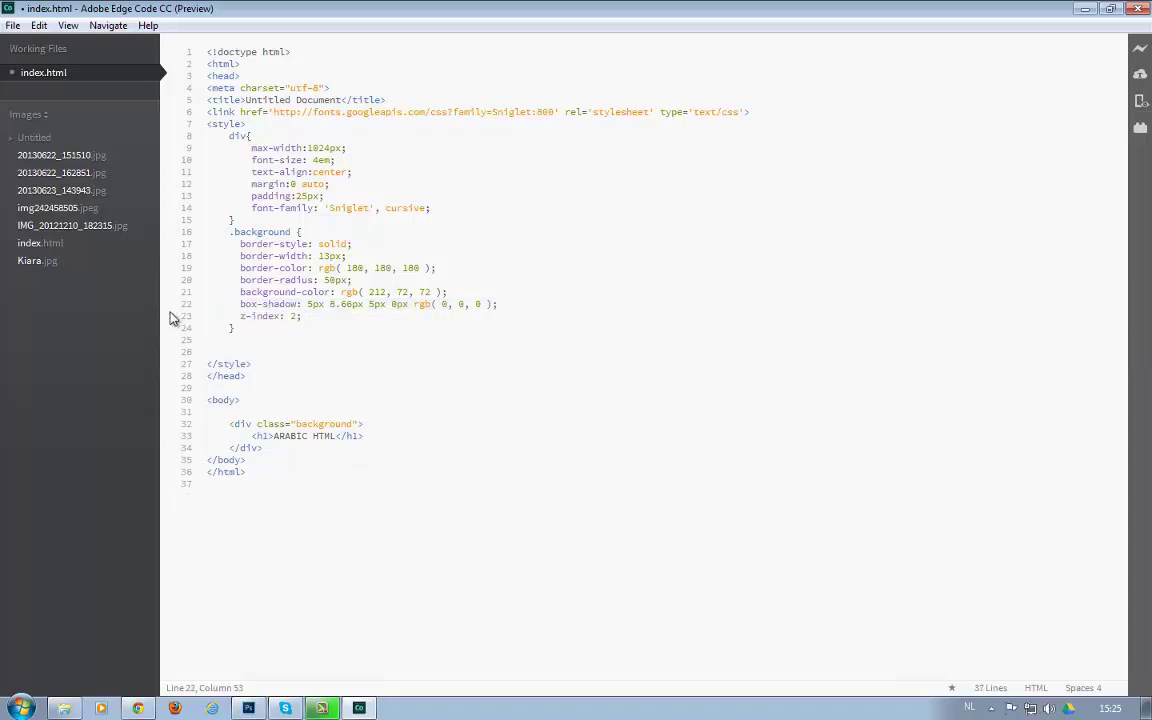
pyautogui.hotkey('ctrl', 's')
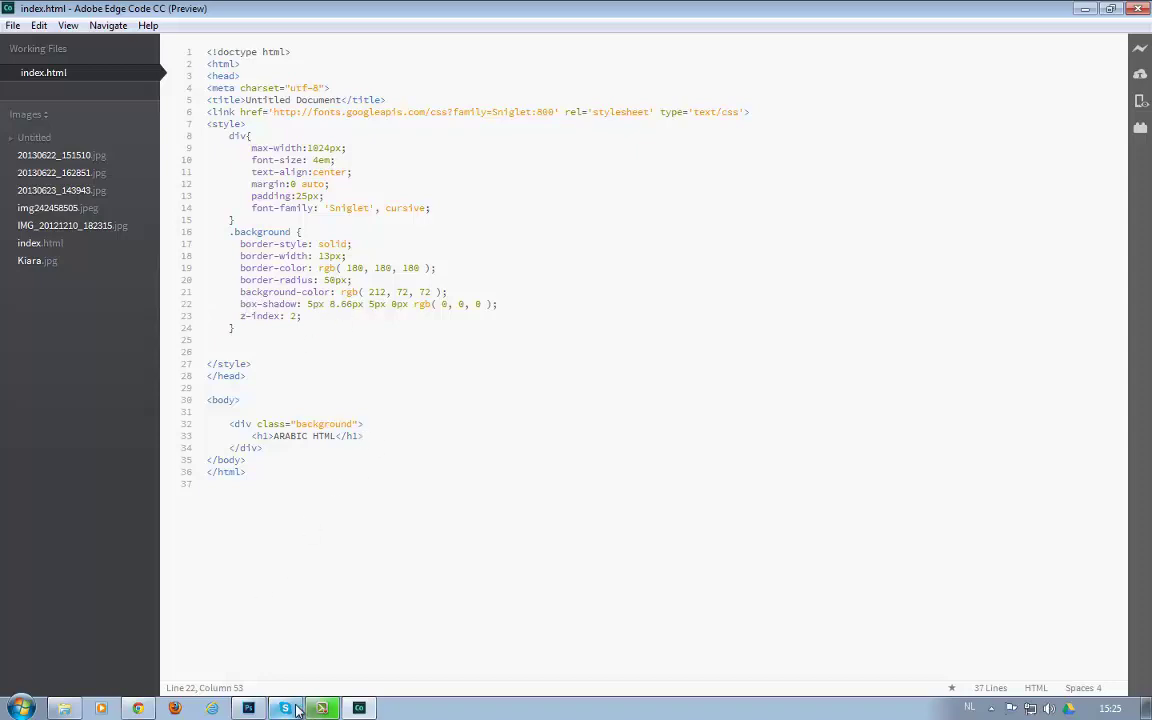
# - Reload the Chrome preview, compare the red rounded box with Photoshop, then return to Edge Code
pyautogui.click(138, 708)
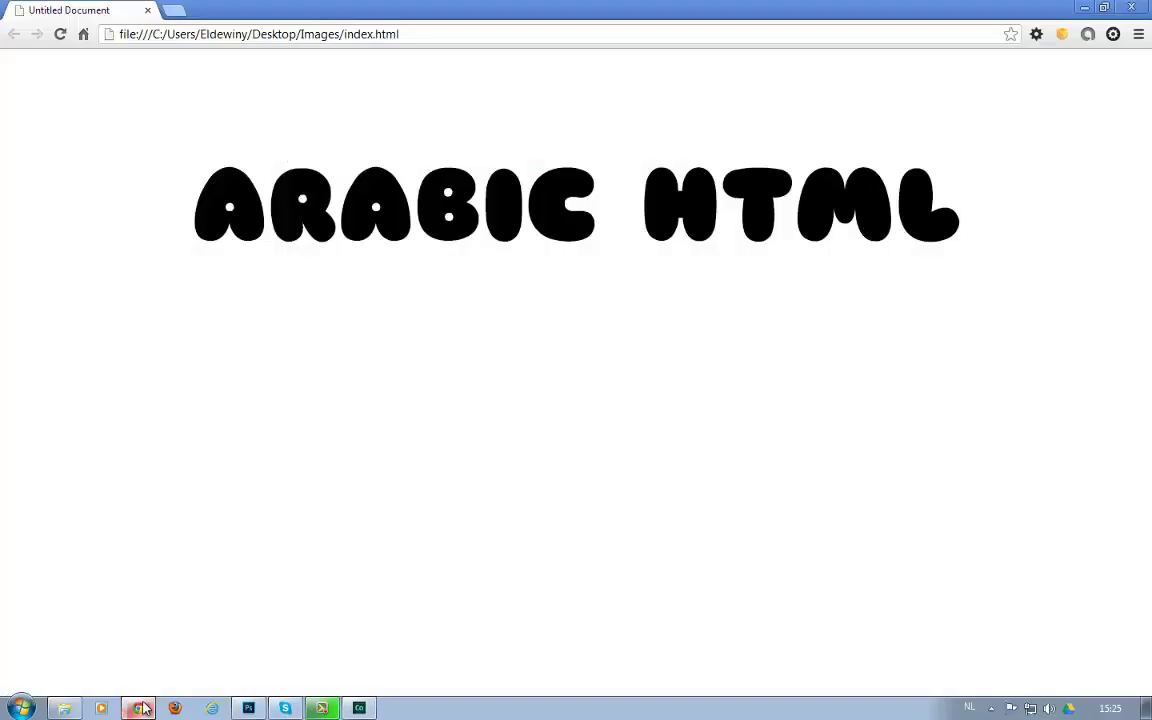
pyautogui.click(60, 35)
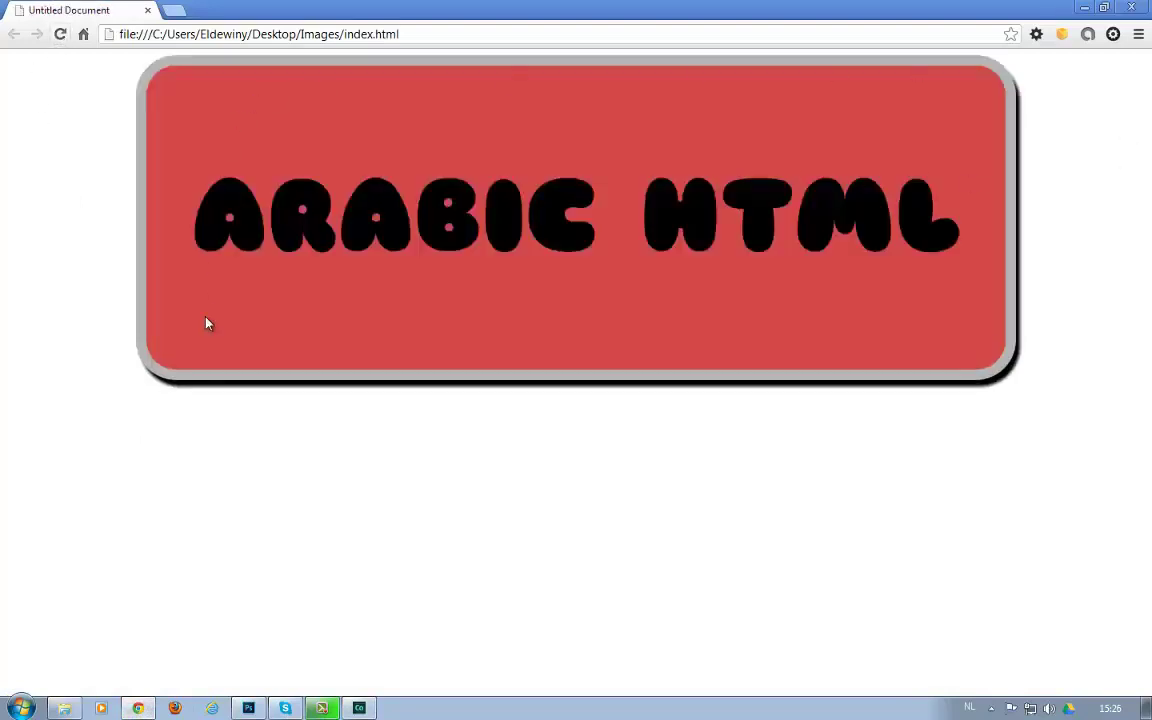
pyautogui.click(248, 708)
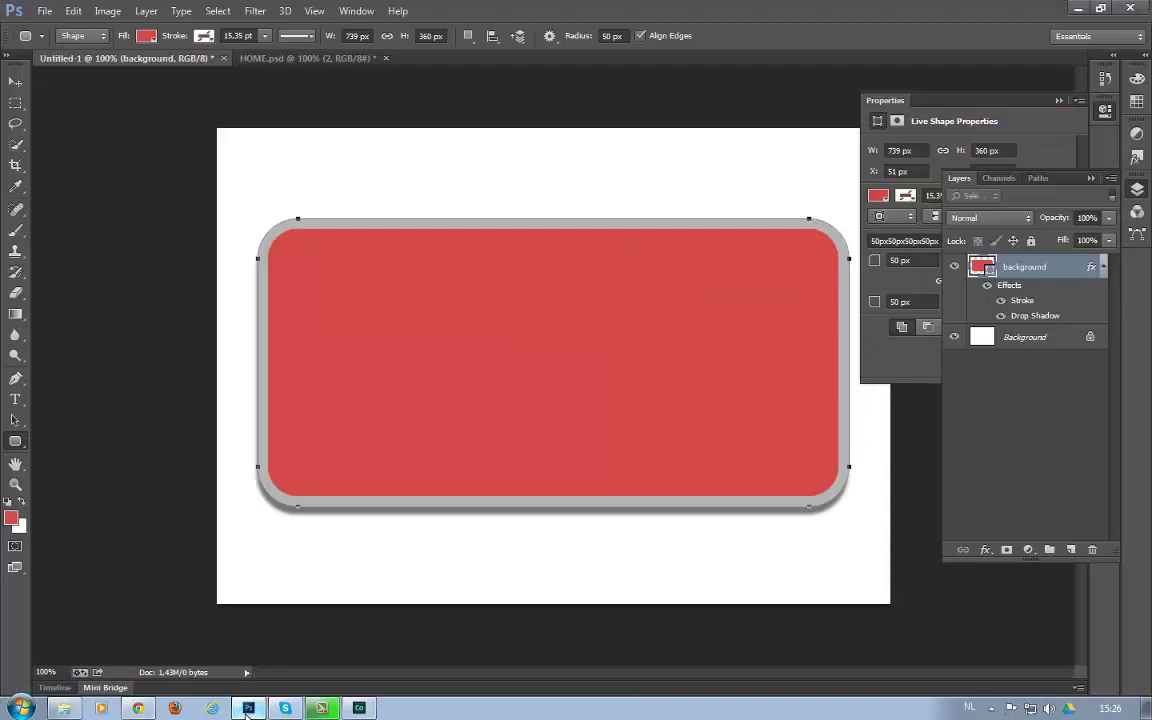
pyautogui.click(1078, 12)
pyautogui.click(359, 708)
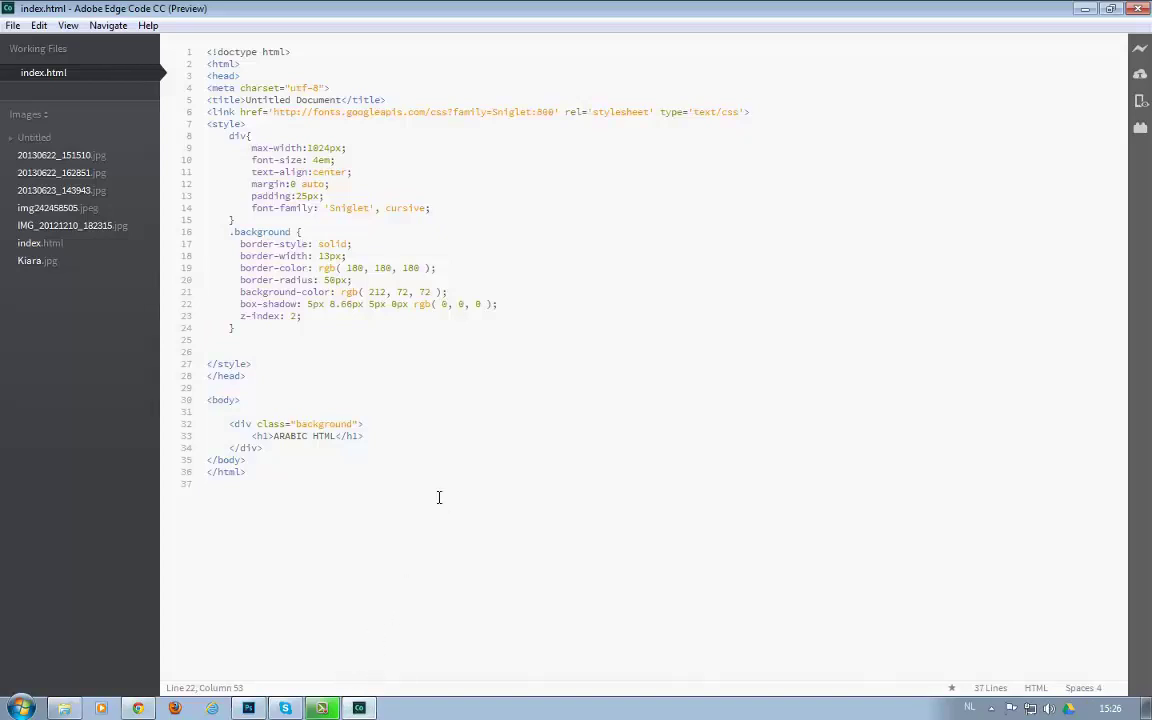
# - Change the box-shadow colour to rgba(0, 0, 0, 0.5) and save index.html
pyautogui.click(436, 305)
pyautogui.write('a')
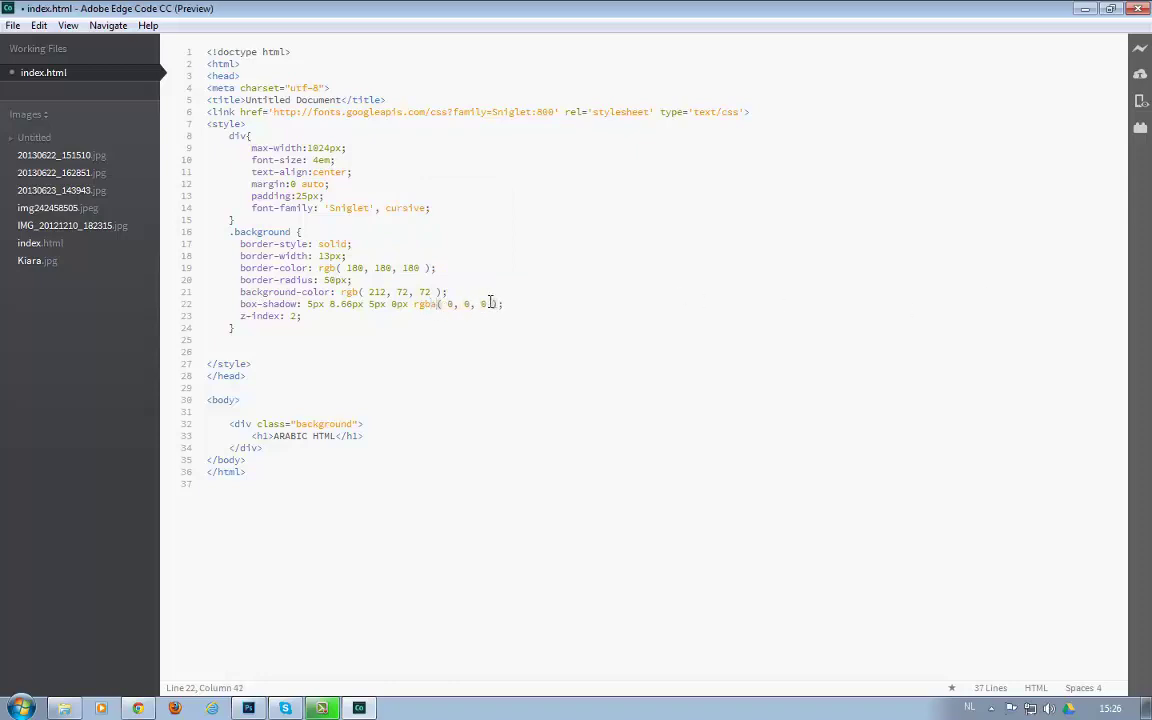
pyautogui.click(489, 304)
pyautogui.write(',0.')
pyautogui.write('5')
pyautogui.hotkey('ctrl', 's')
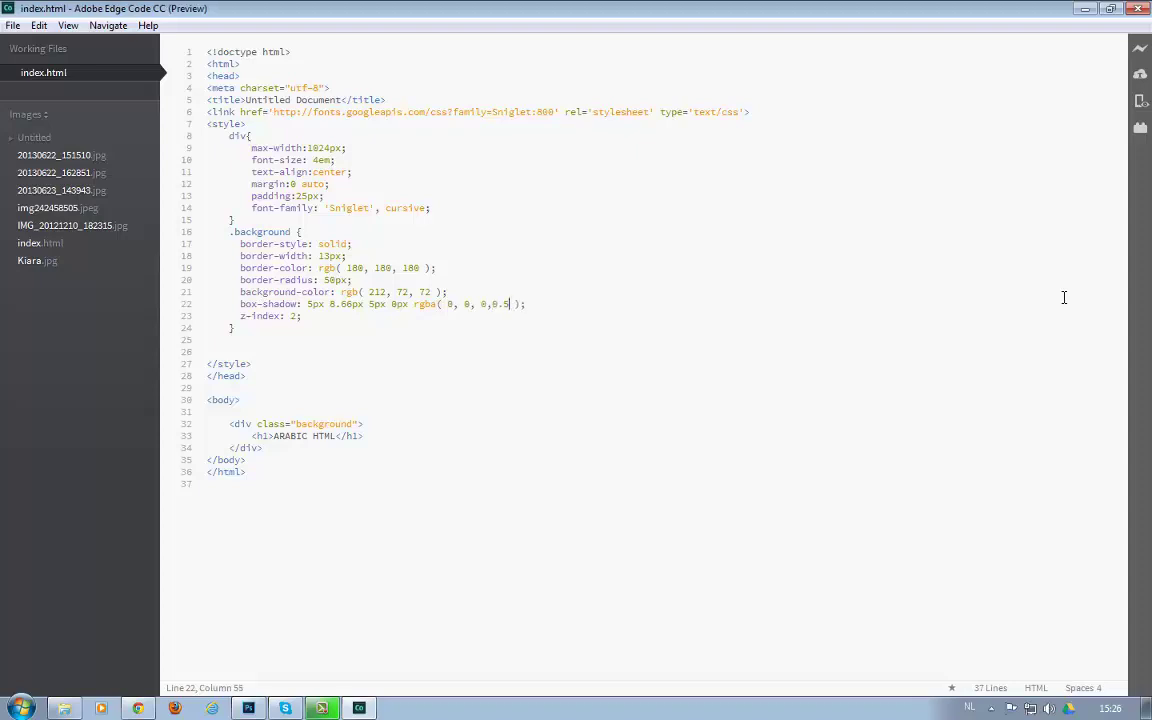
# - Reload Chrome to check the softer shadow, then minimize the browser
pyautogui.click(138, 708)
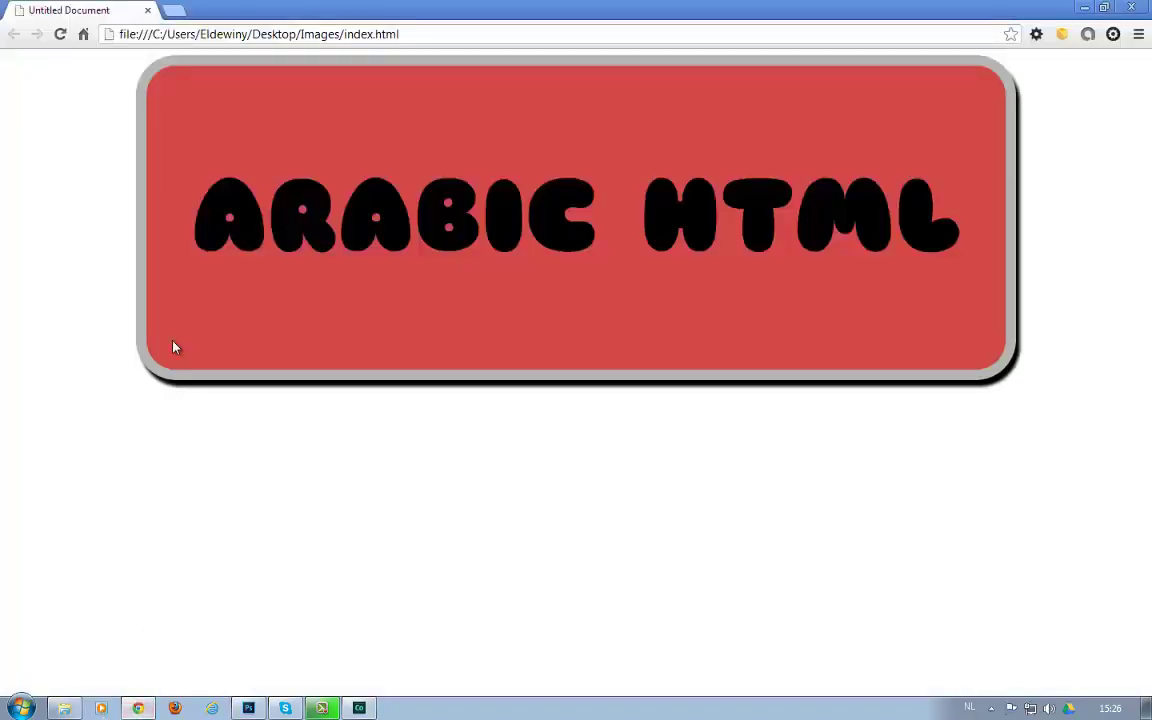
pyautogui.click(61, 42)
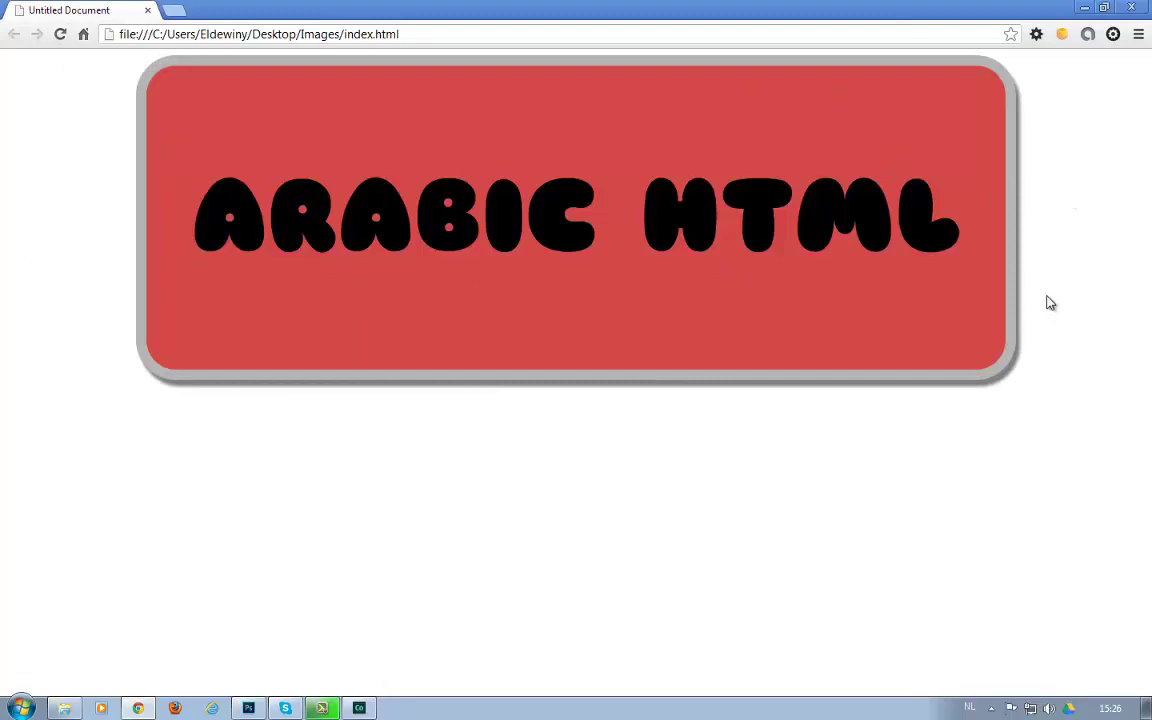
pyautogui.click(1083, 9)
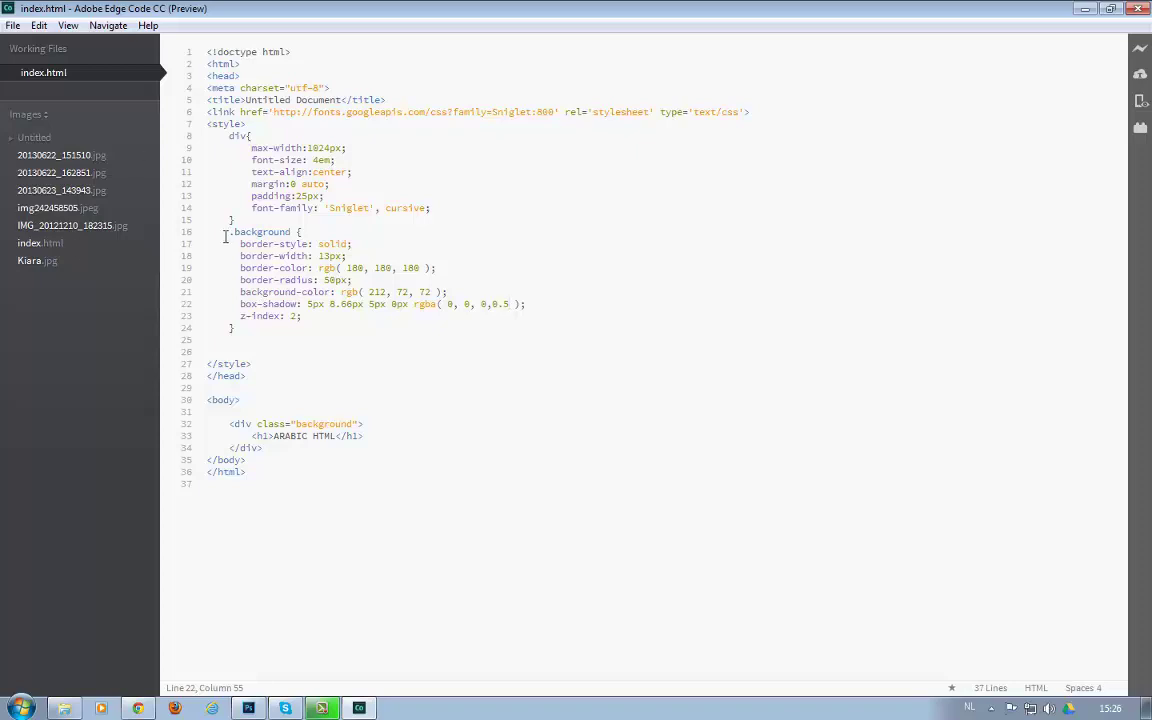
# - Switch to Photoshop, glance at HOME.psd, and return to the blank Untitled-1 canvas
pyautogui.click(256, 436)
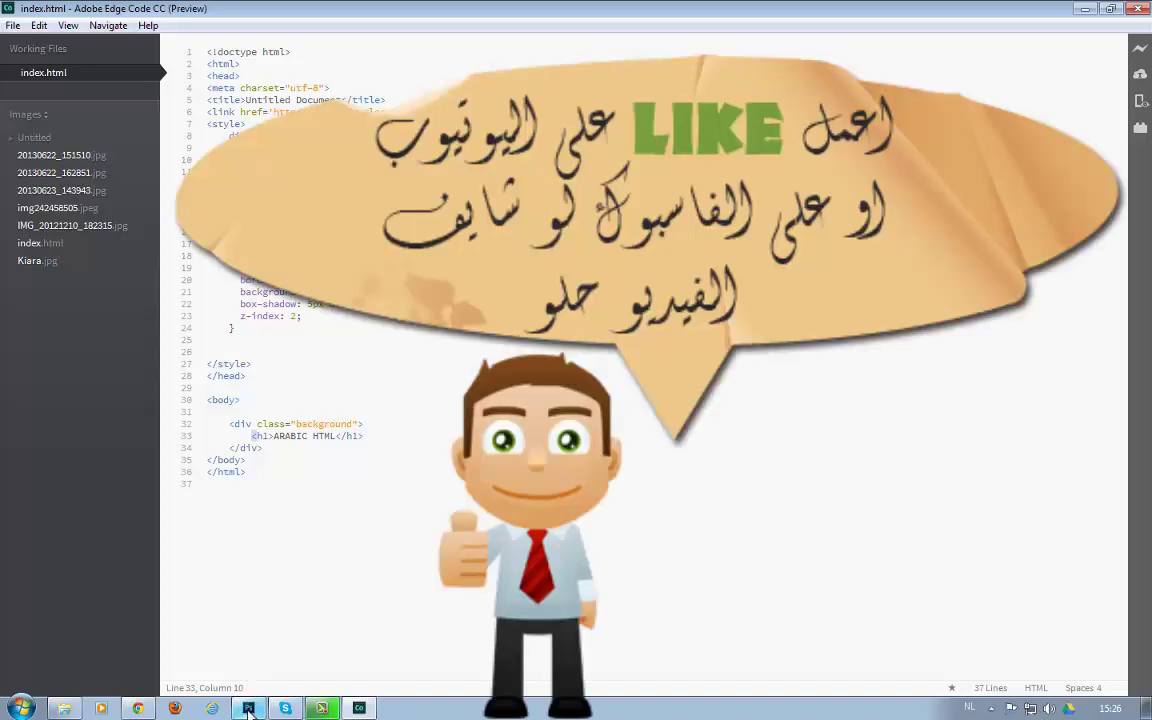
pyautogui.click(248, 710)
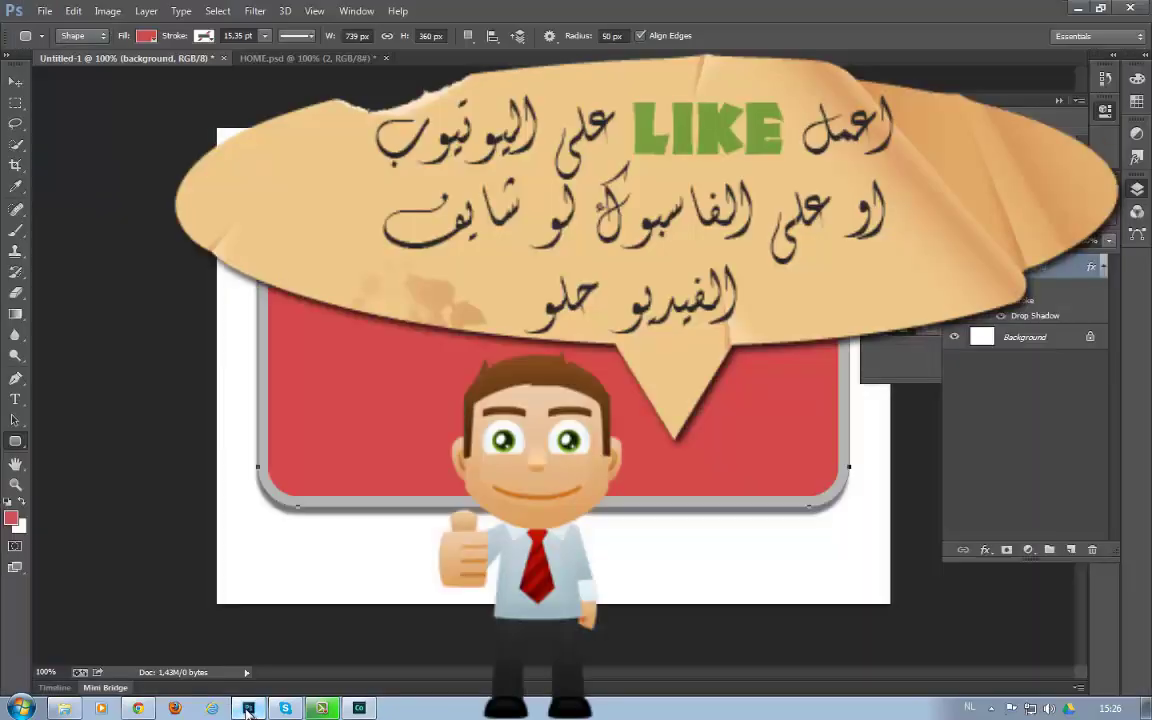
pyautogui.click(272, 60)
pyautogui.click(160, 65)
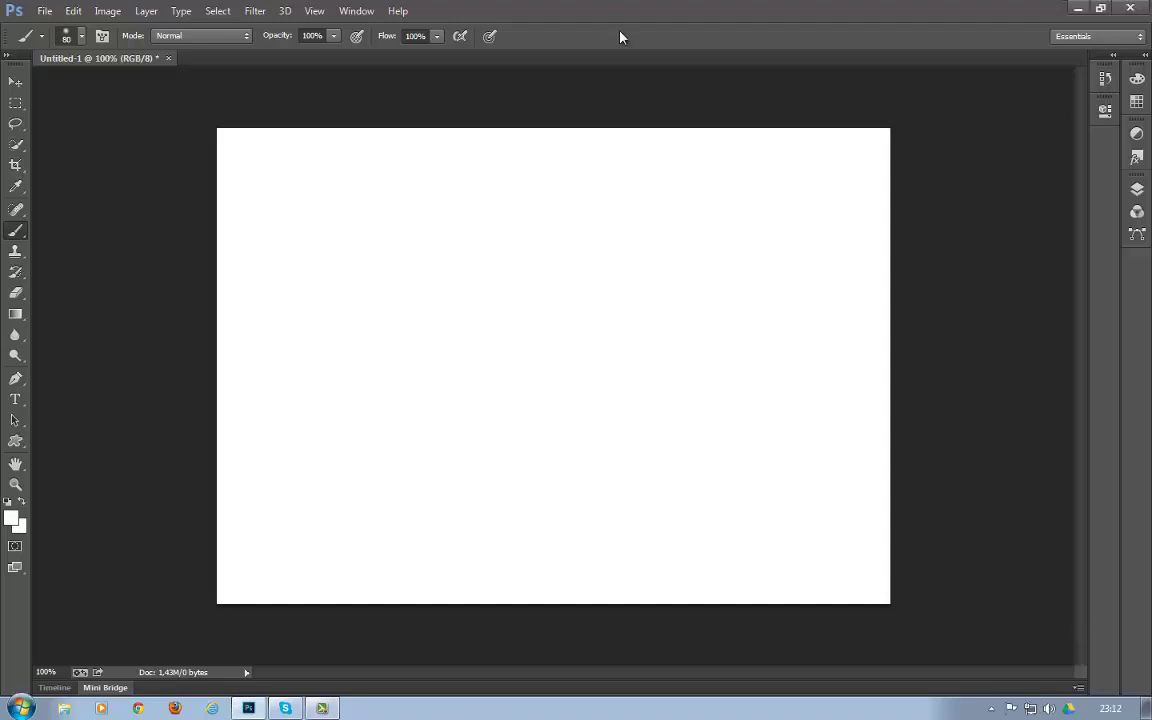
pyautogui.press('i')
pyautogui.hotkey('ctrl', 'k')
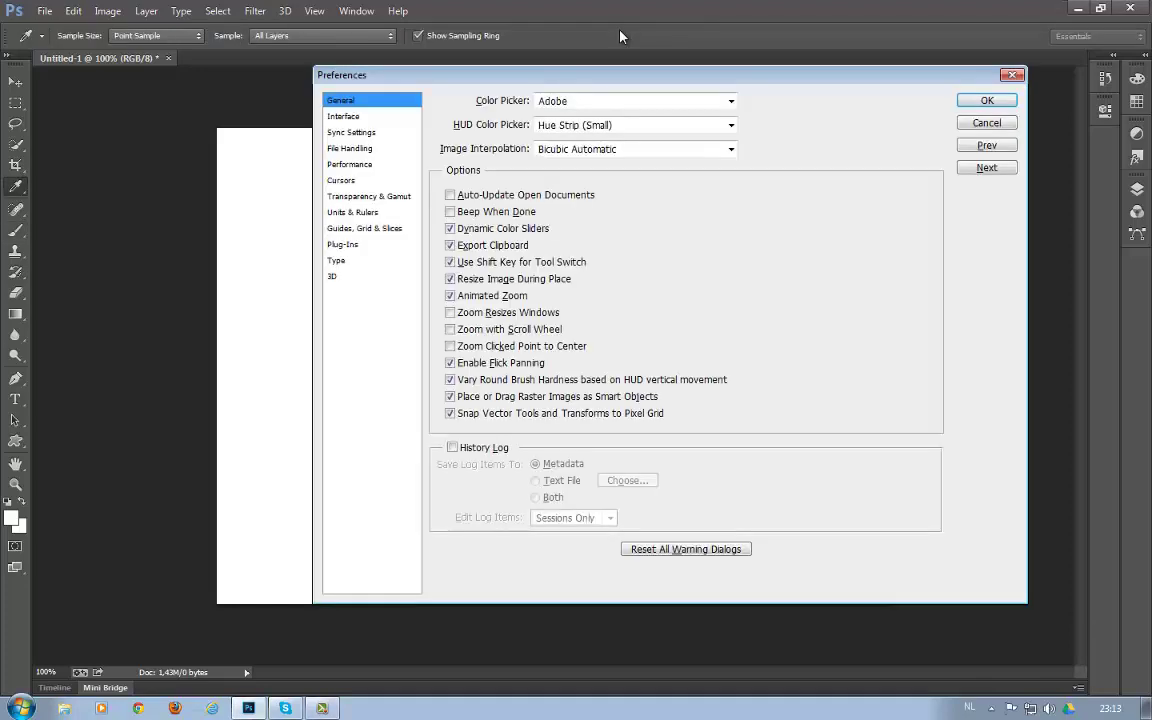
pyautogui.click(335, 162)
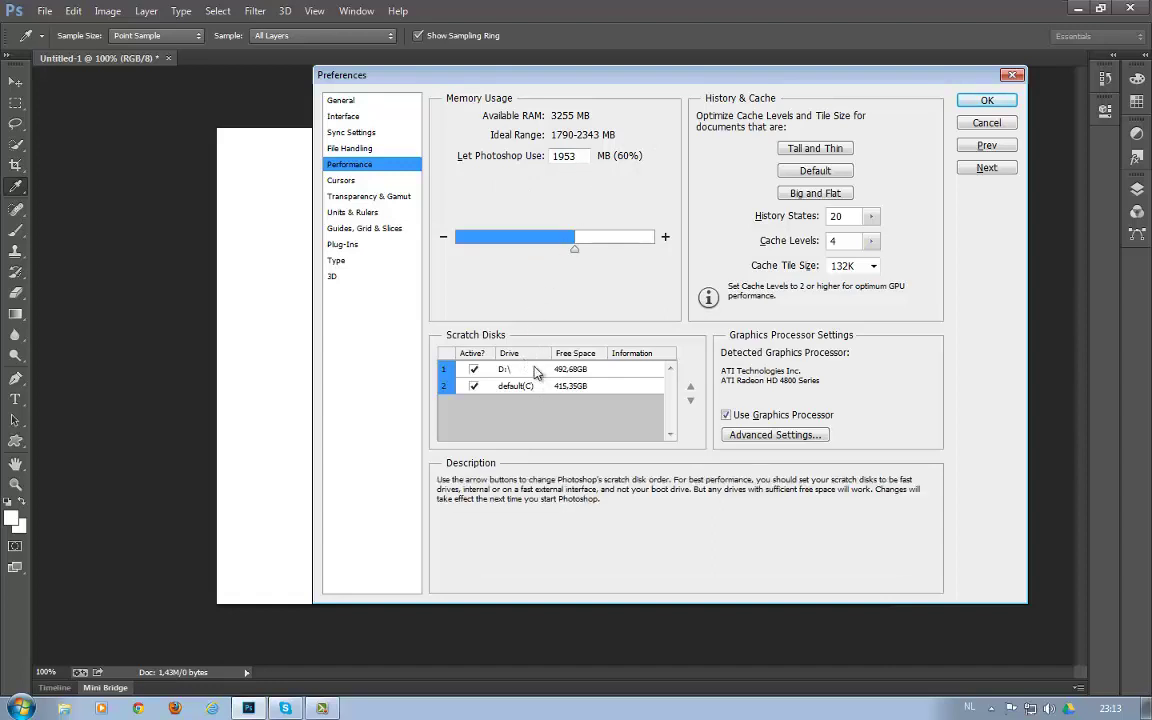
pyautogui.click(530, 372)
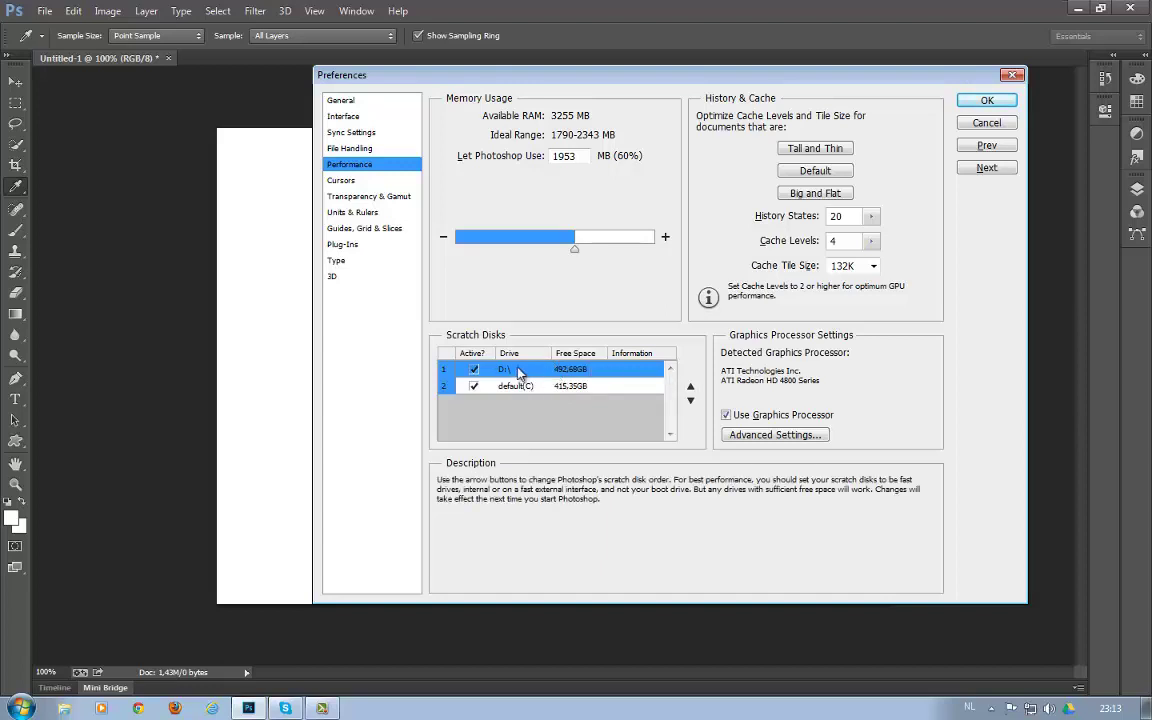
pyautogui.click(690, 401)
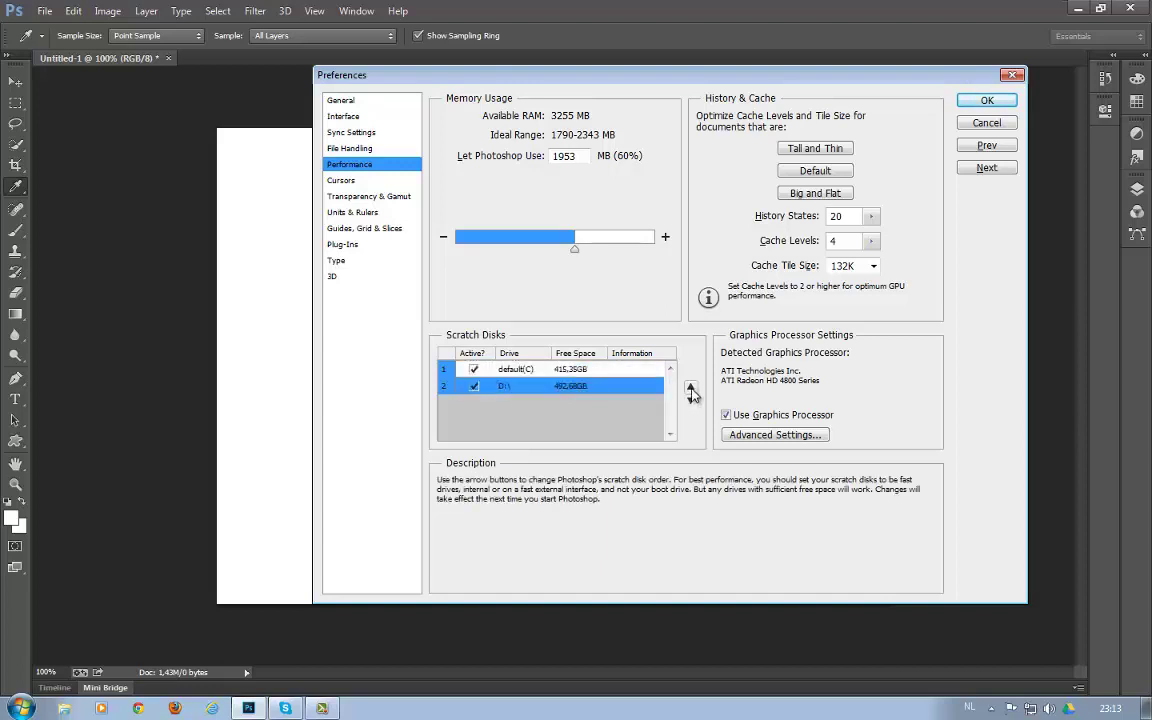
pyautogui.click(690, 386)
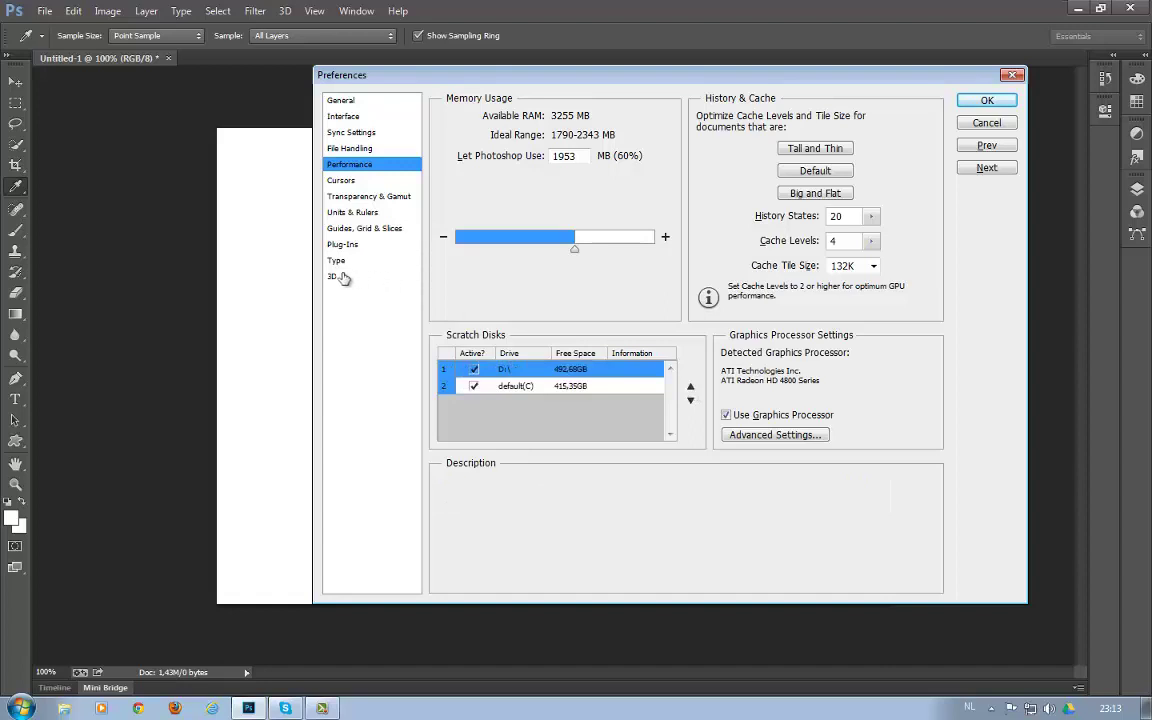
pyautogui.click(345, 276)
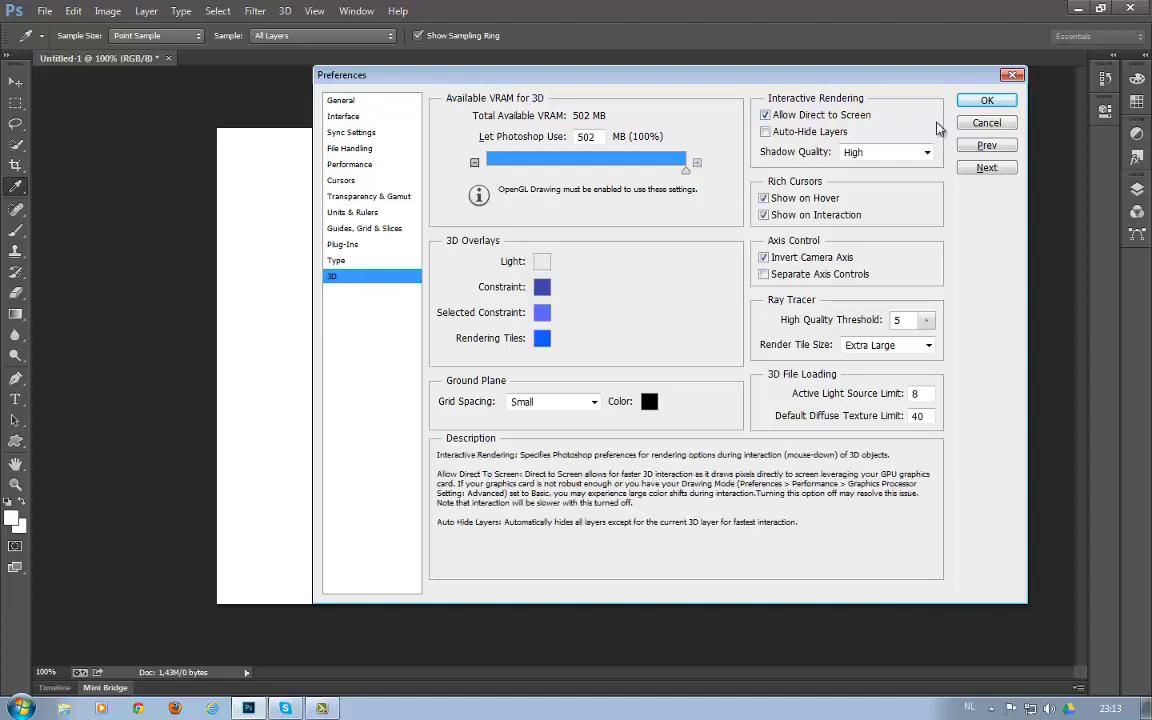
pyautogui.click(980, 102)
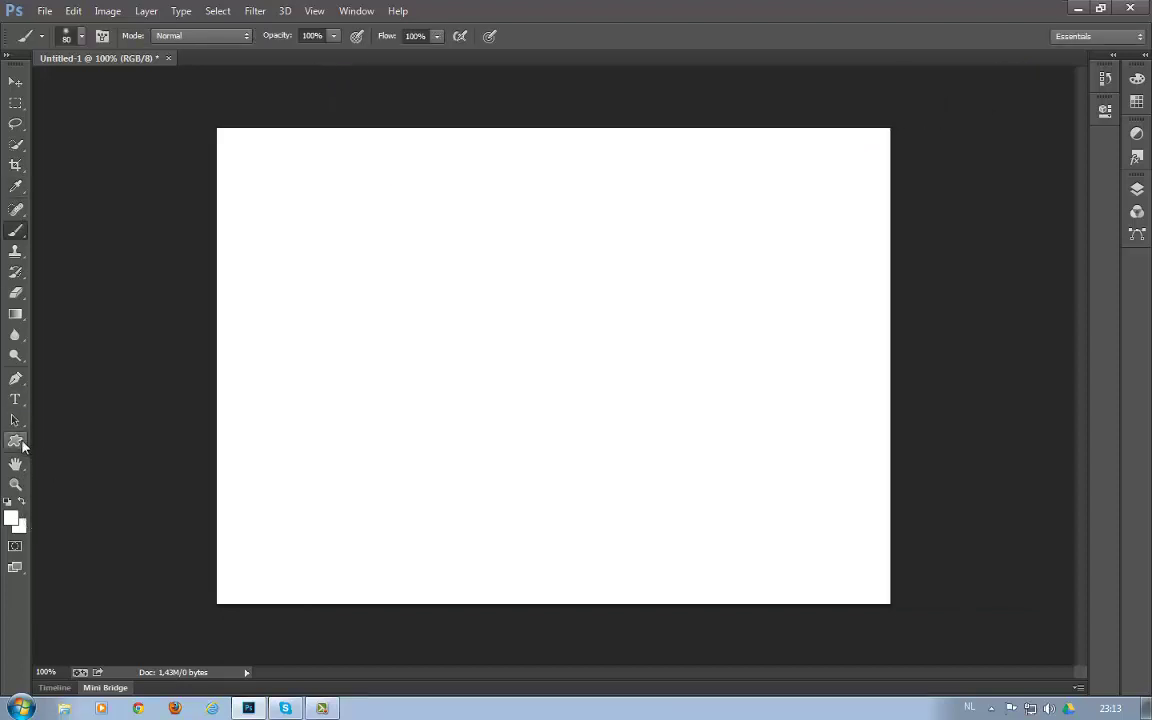
# - Draw a 218 x 384 px unfilled lightbulb custom shape mid-canvas and switch to the 3D workspace
pyautogui.click(15, 441)
pyautogui.moveTo(489, 225); pyautogui.dragTo(709, 519)
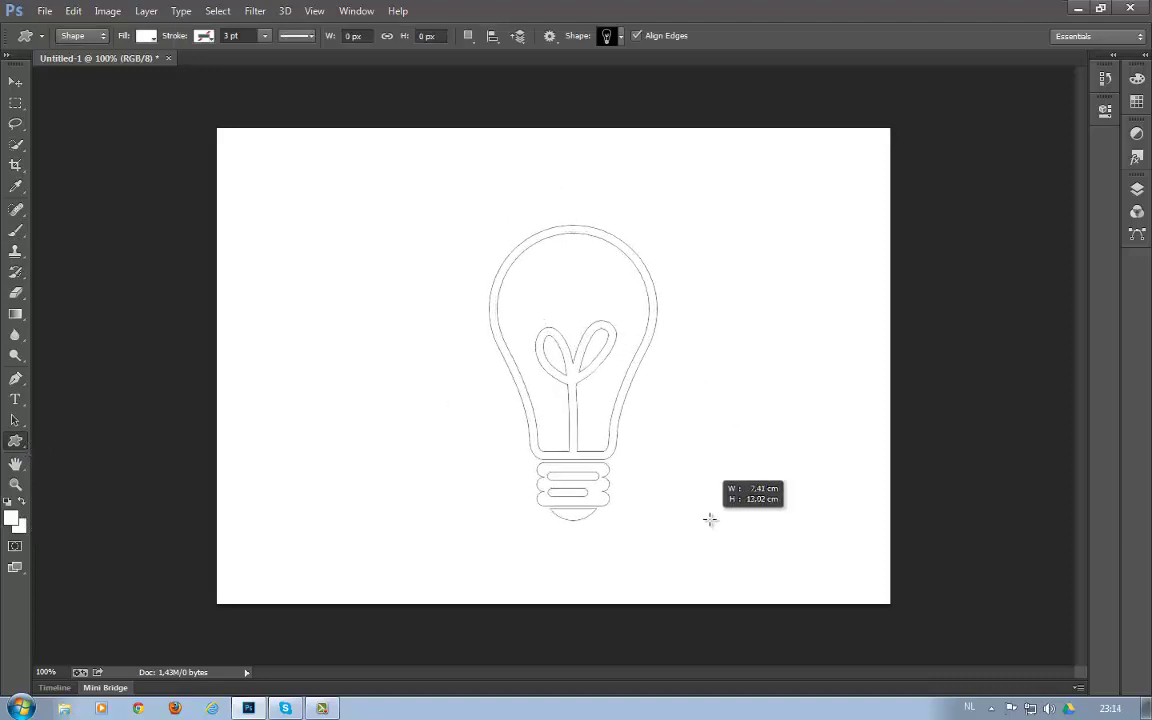
pyautogui.moveTo(709, 519); pyautogui.dragTo(707, 512)
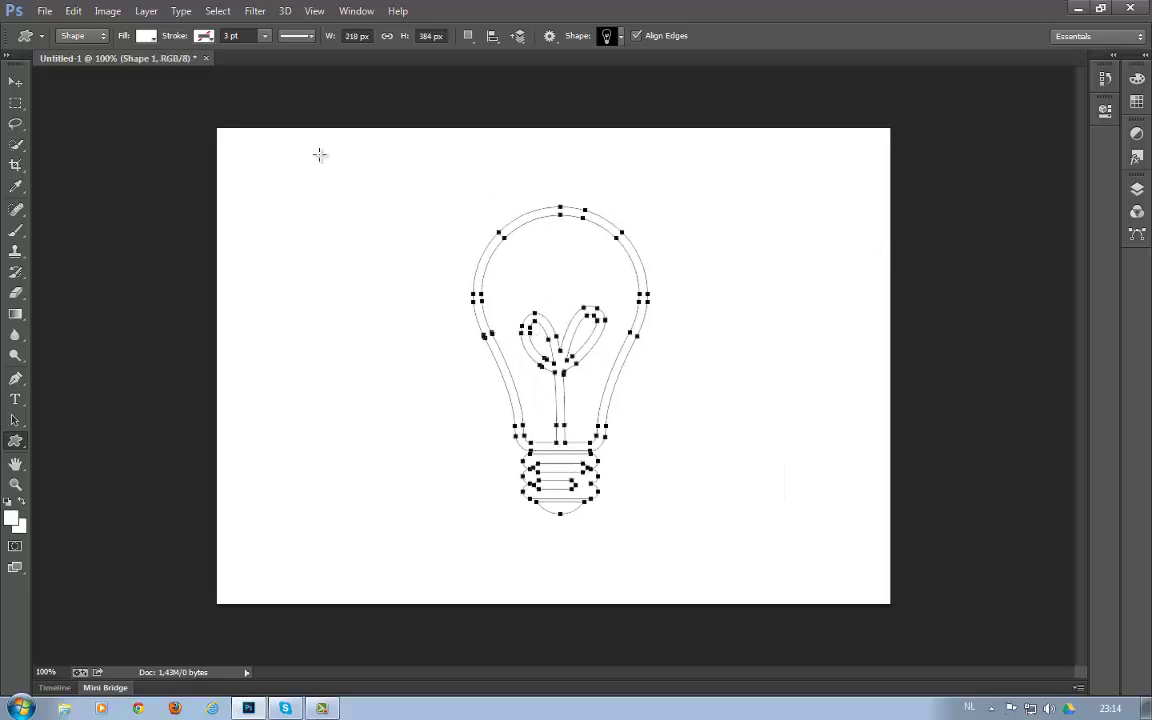
pyautogui.click(147, 37)
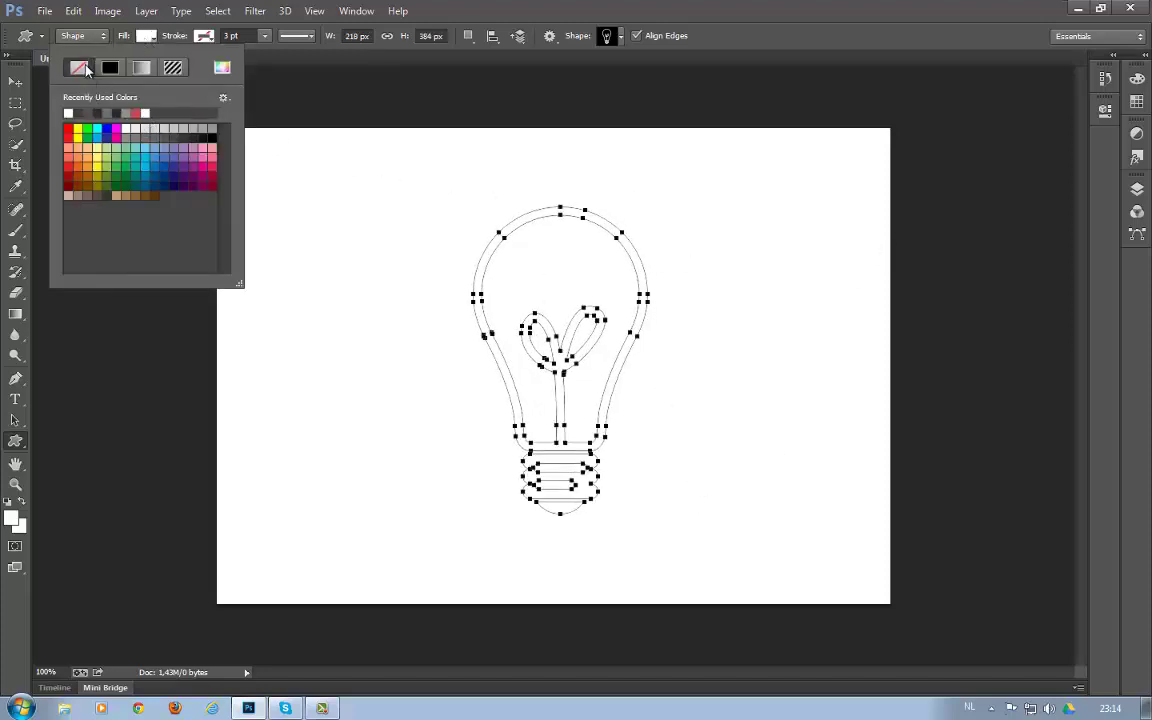
pyautogui.click(86, 68)
pyautogui.click(668, 8)
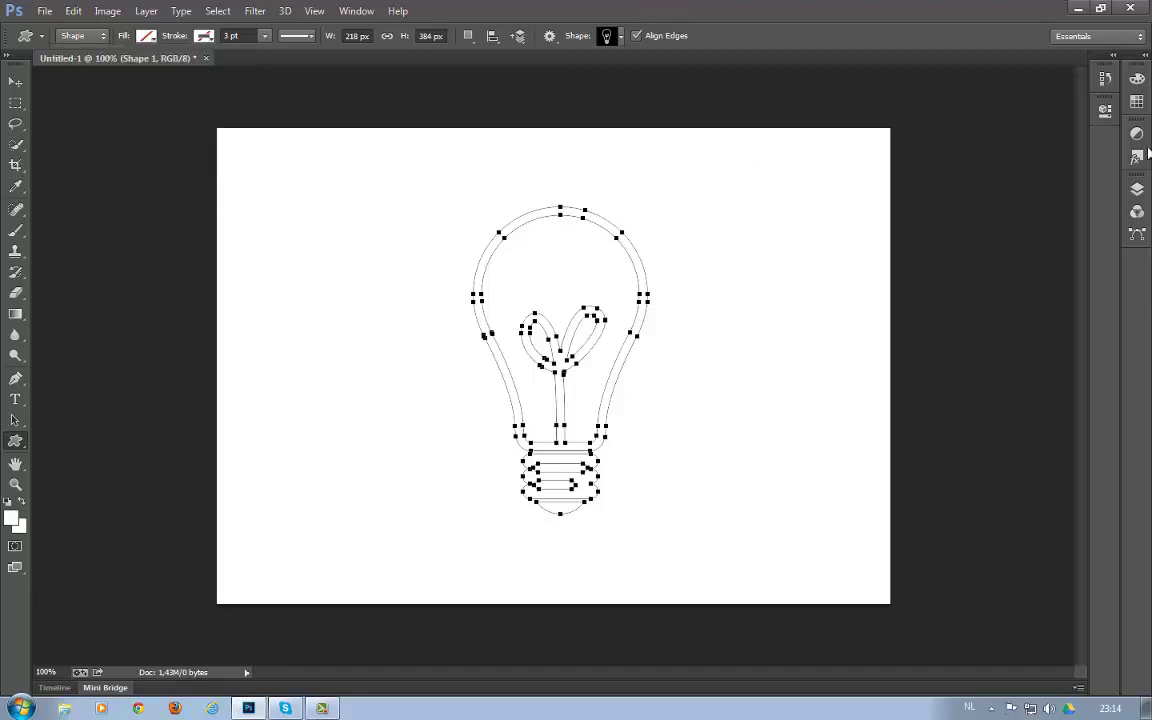
pyautogui.click(1100, 36)
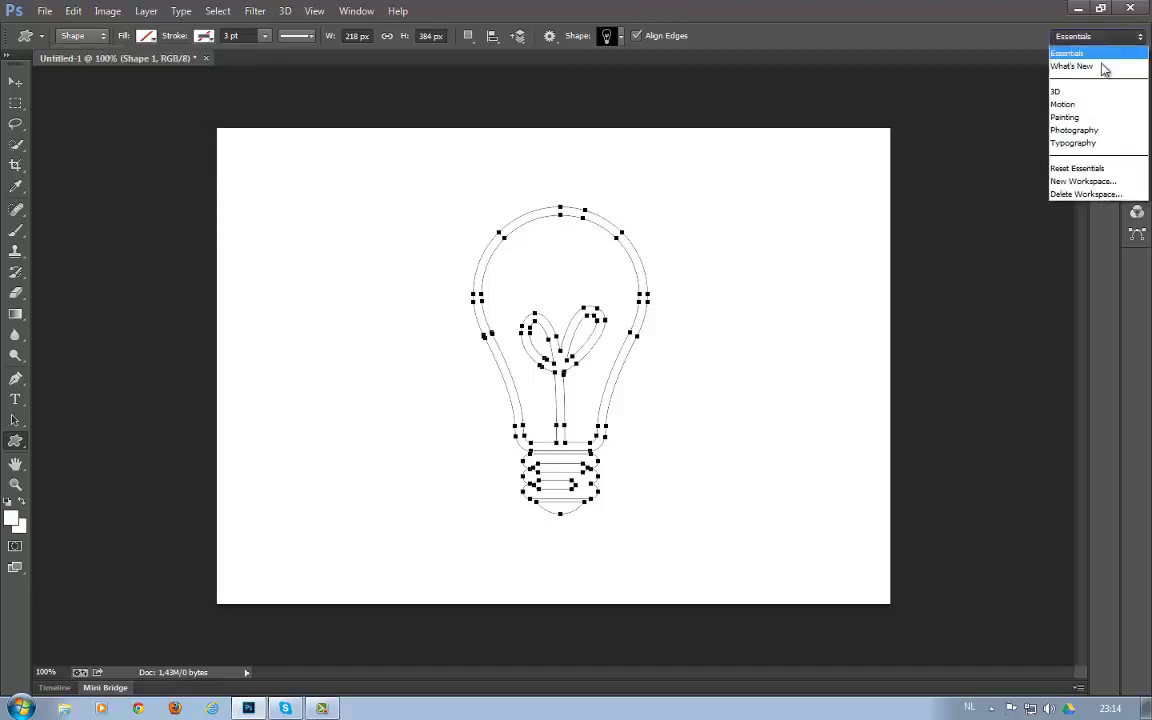
pyautogui.click(1093, 91)
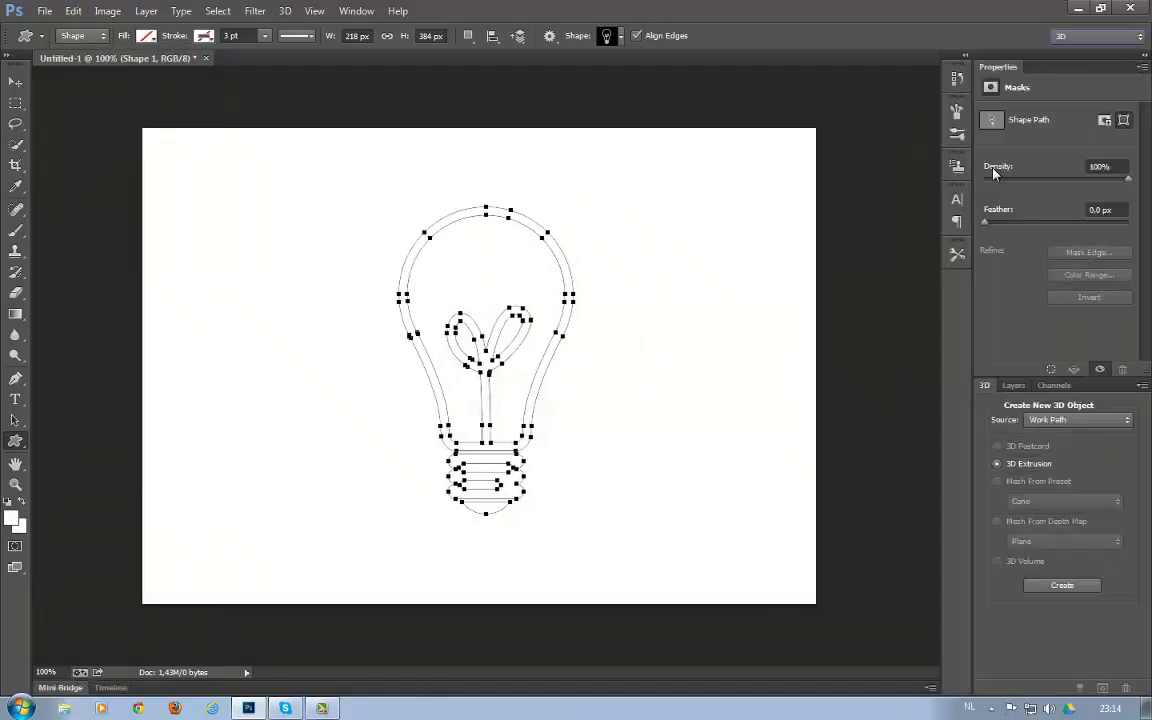
# - Create a 3D Extrusion from the lightbulb work path
pyautogui.click(1040, 422)
pyautogui.click(1048, 422)
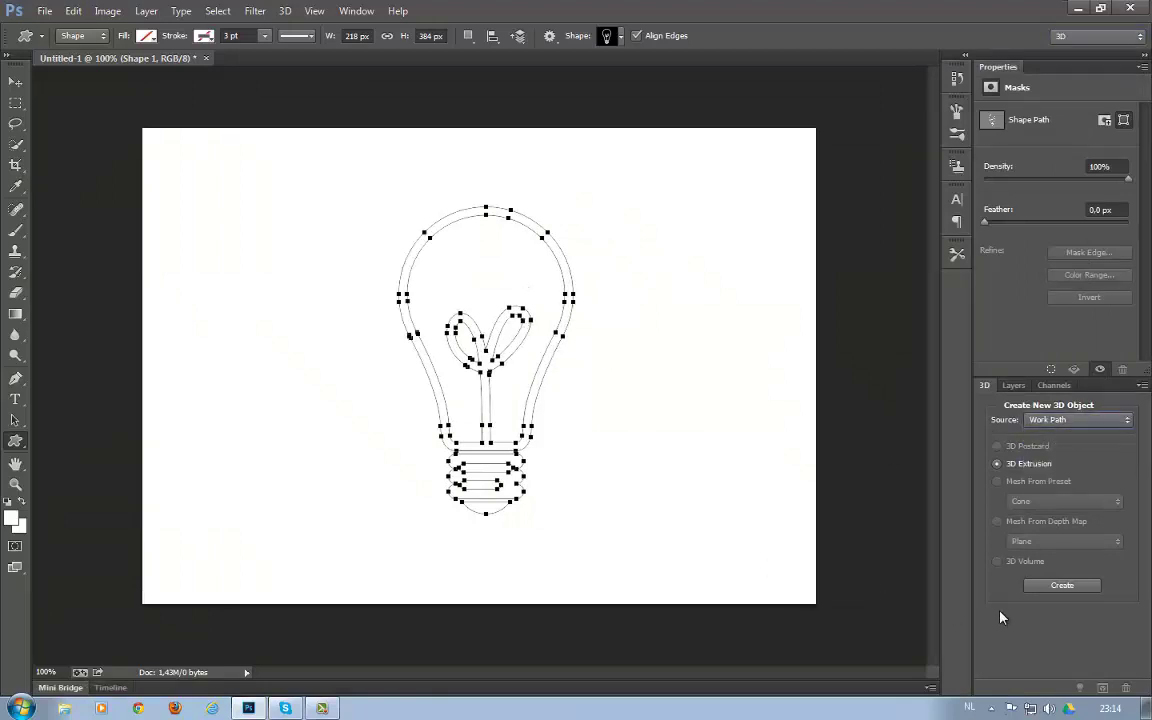
pyautogui.click(1057, 590)
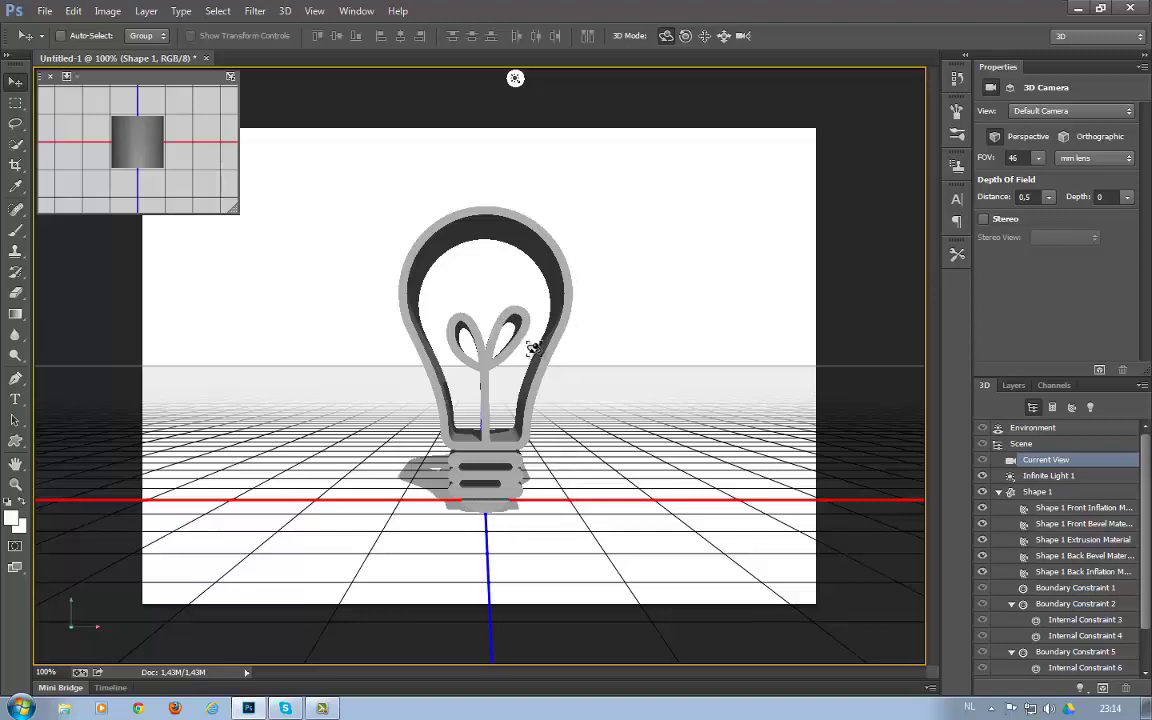
# - Select the Shape 1 mesh and bring up its Shape Preset list
pyautogui.moveTo(566, 342)
pyautogui.mouseDown()
pyautogui.moveTo(516, 391)
pyautogui.moveTo(633, 355)
pyautogui.moveTo(625, 329)
pyautogui.moveTo(563, 347)
pyautogui.moveTo(609, 363)
pyautogui.mouseUp()
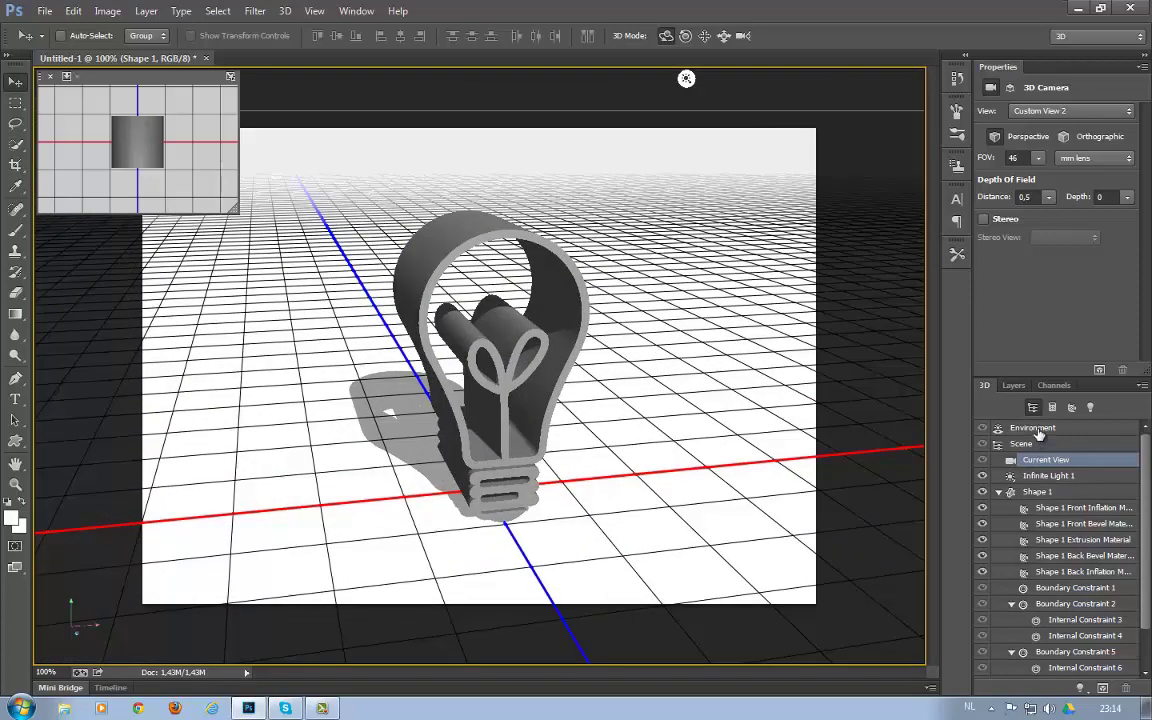
pyautogui.click(1034, 427)
pyautogui.click(1037, 491)
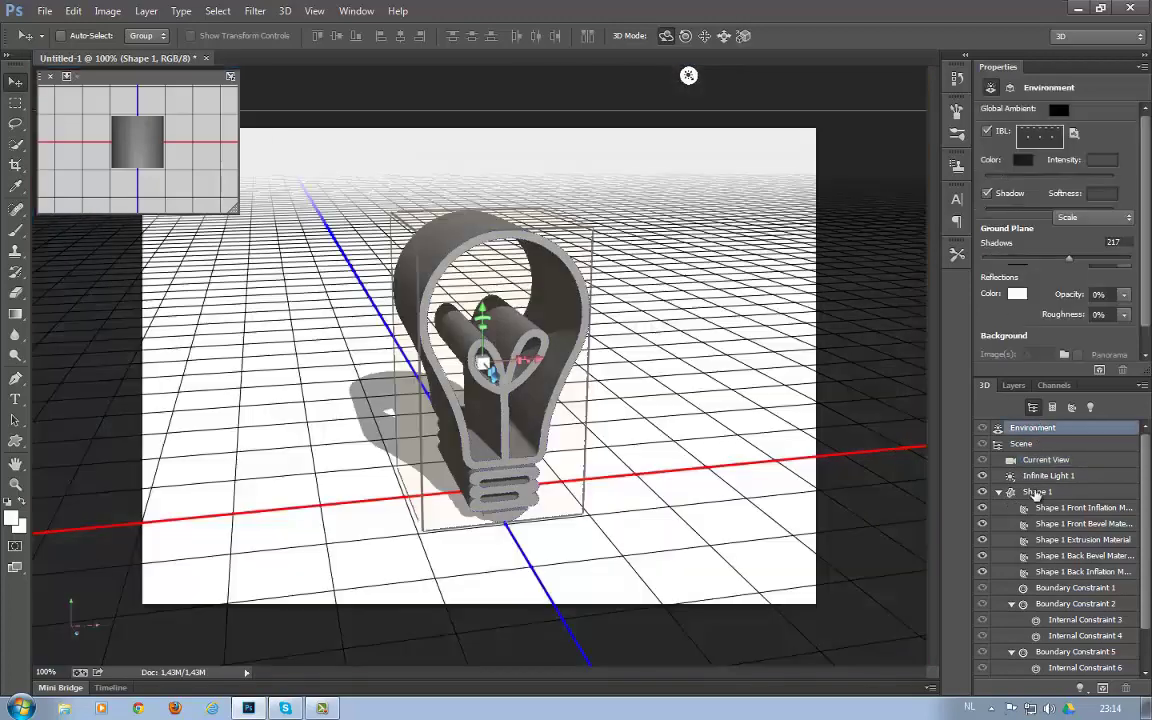
pyautogui.click(1018, 182)
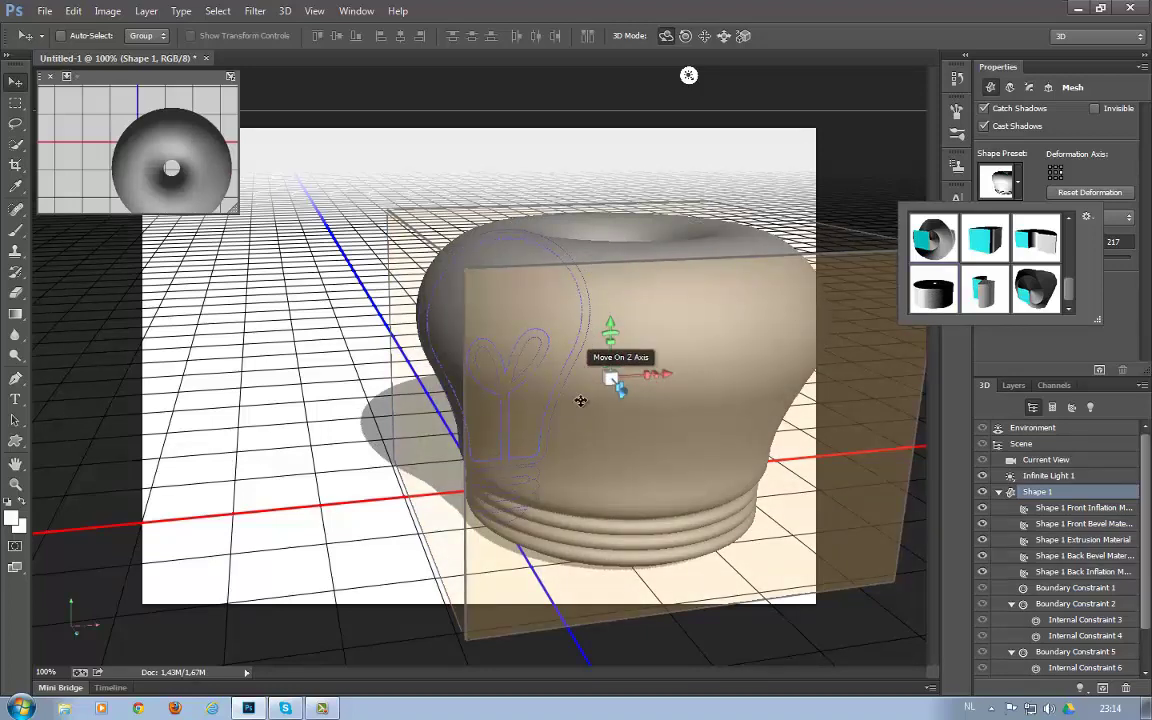
# - Scale the bulb mesh to about 45% Z depth and 79% X width
pyautogui.click(667, 374)
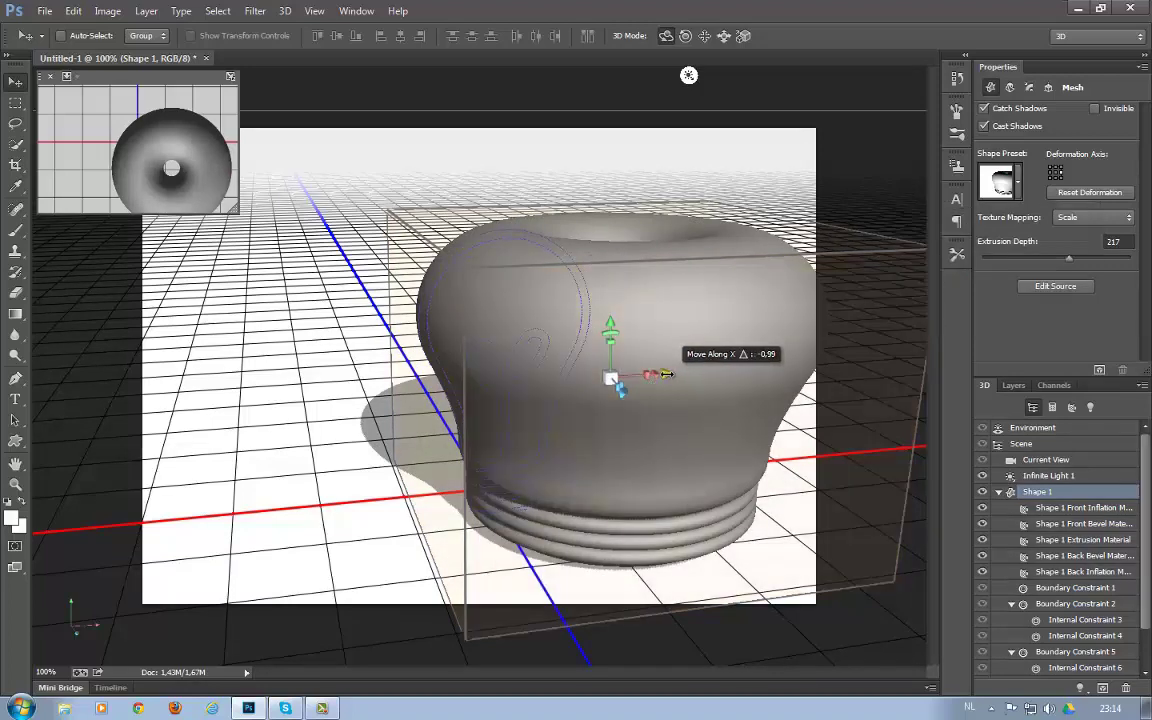
pyautogui.moveTo(667, 374); pyautogui.dragTo(400, 390)
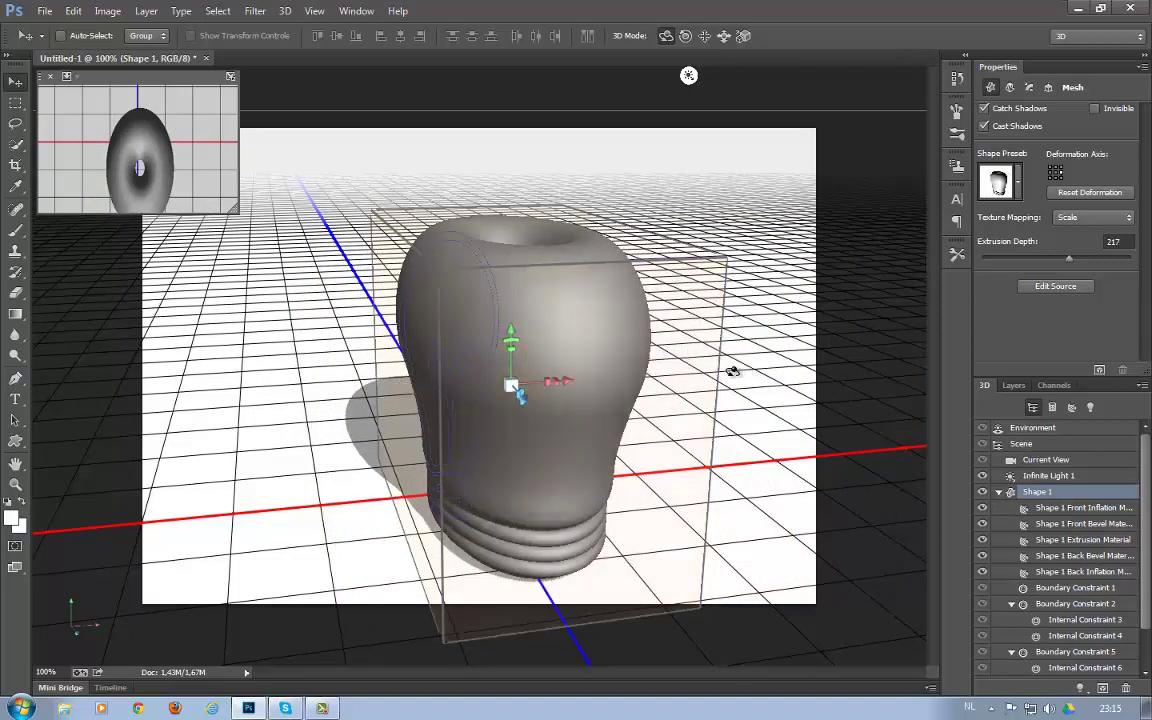
pyautogui.moveTo(740, 370)
pyautogui.mouseDown()
pyautogui.moveTo(946, 334)
pyautogui.moveTo(599, 373)
pyautogui.mouseUp()
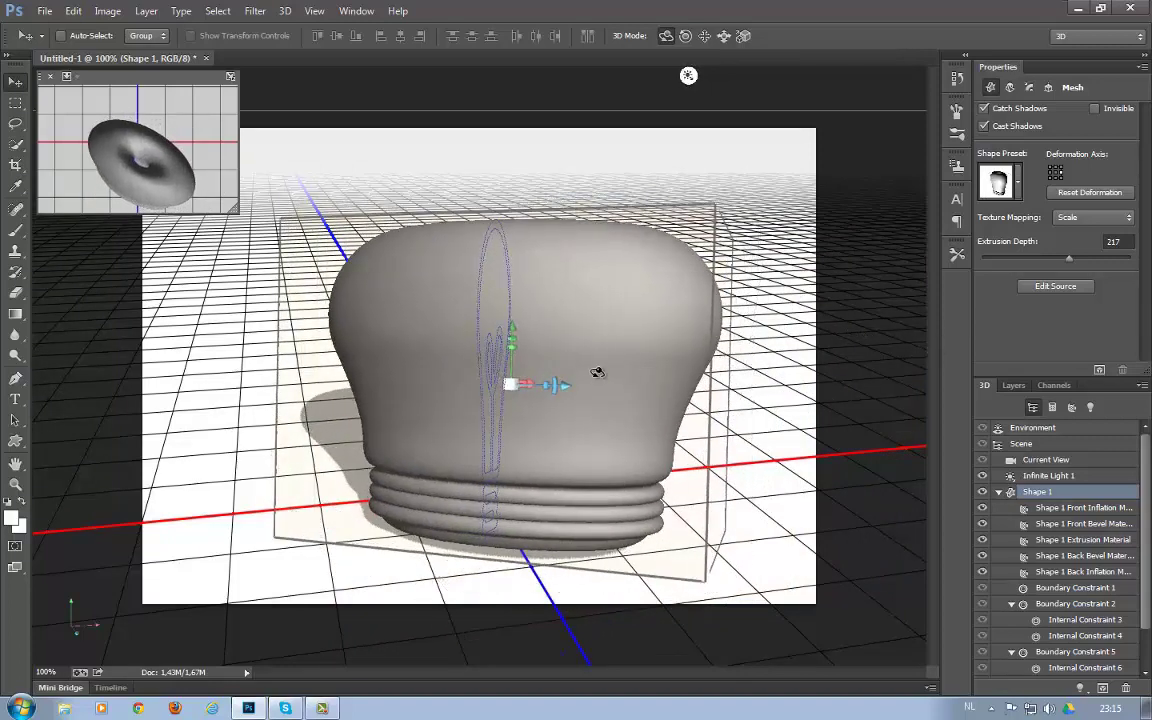
pyautogui.moveTo(531, 388); pyautogui.dragTo(370, 363)
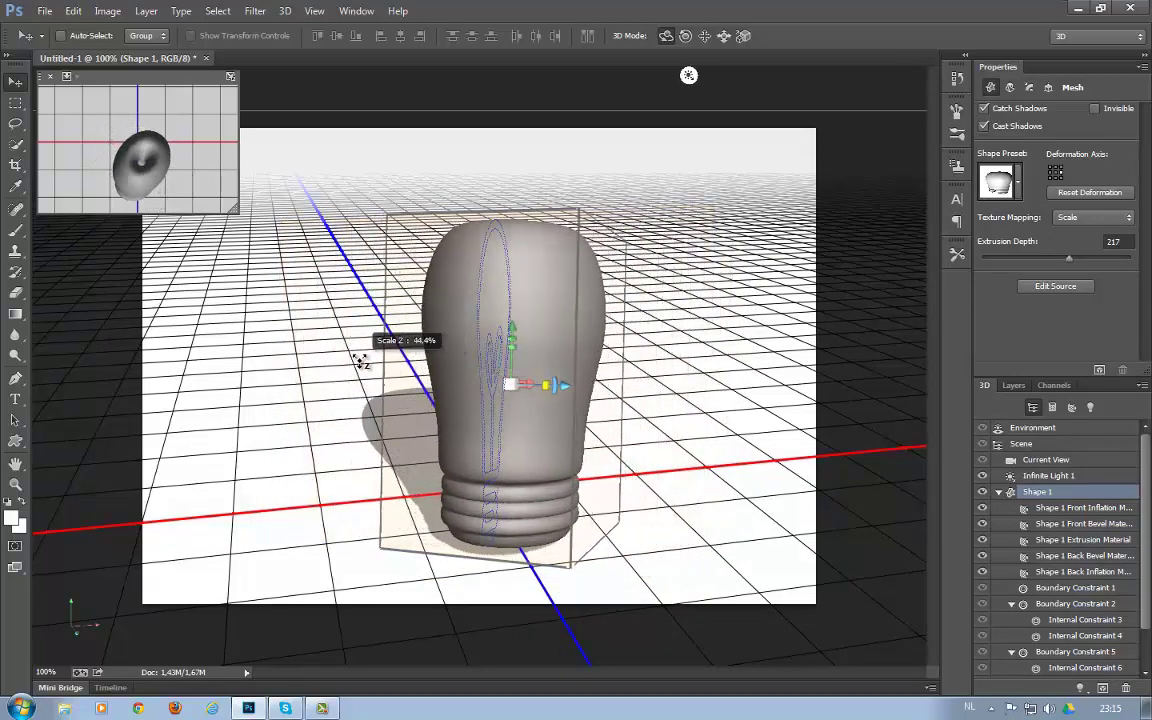
pyautogui.moveTo(622, 373)
pyautogui.mouseDown()
pyautogui.moveTo(441, 397)
pyautogui.moveTo(478, 404)
pyautogui.mouseUp()
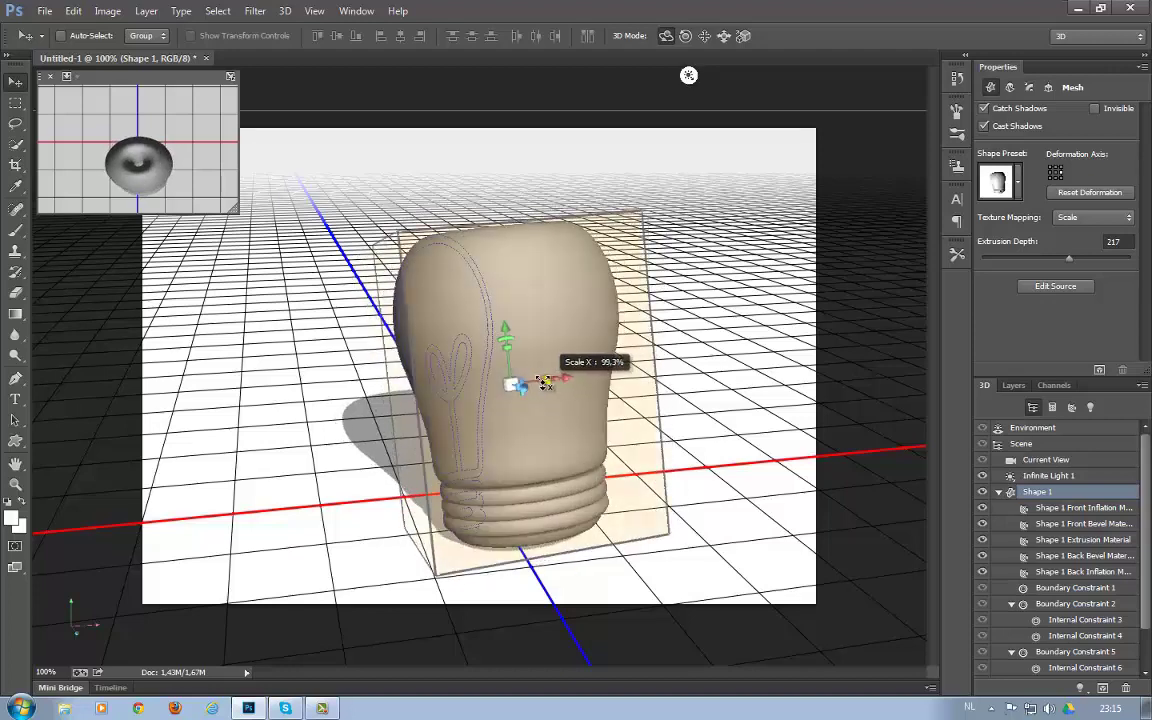
pyautogui.moveTo(545, 383); pyautogui.dragTo(479, 383)
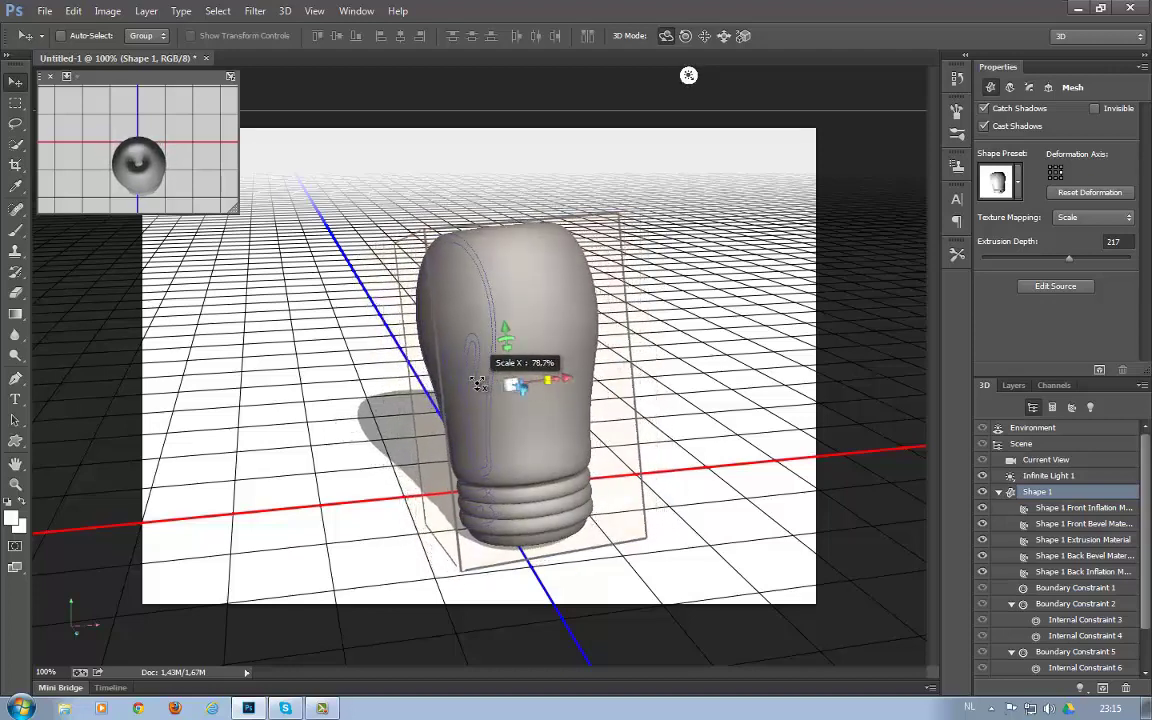
pyautogui.moveTo(658, 386)
pyautogui.mouseDown()
pyautogui.moveTo(868, 367)
pyautogui.moveTo(625, 347)
pyautogui.moveTo(676, 401)
pyautogui.mouseUp()
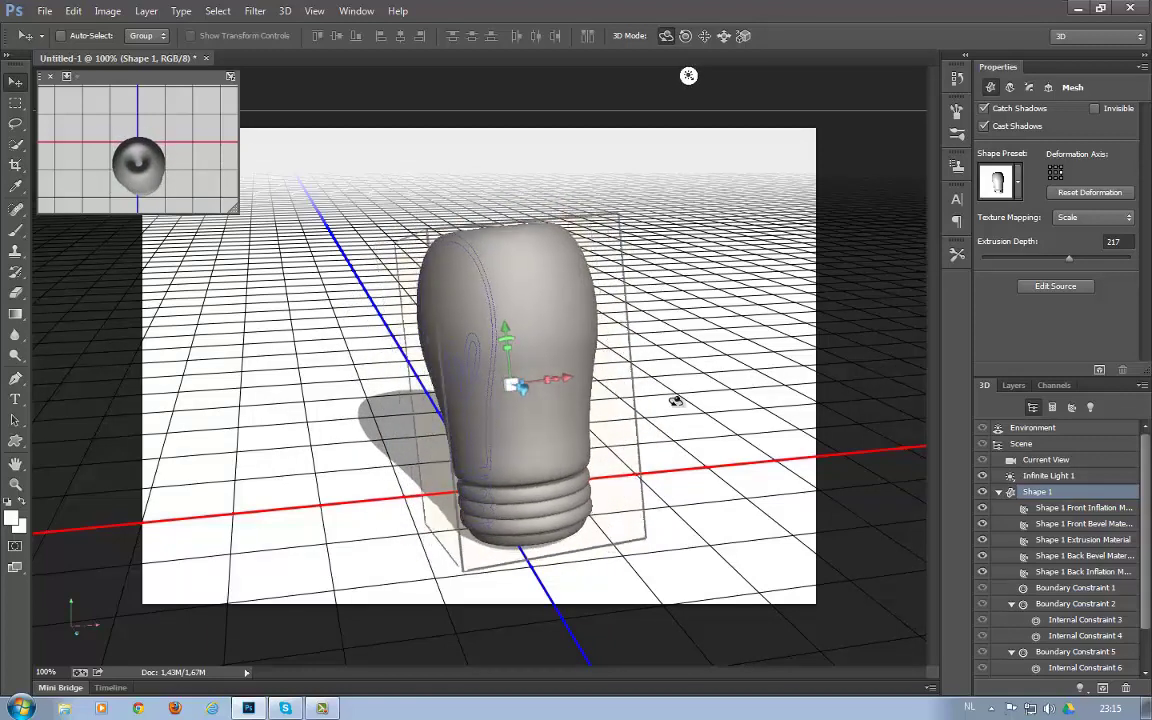
pyautogui.moveTo(676, 401)
pyautogui.mouseDown()
pyautogui.moveTo(620, 415)
pyautogui.moveTo(632, 404)
pyautogui.mouseUp()
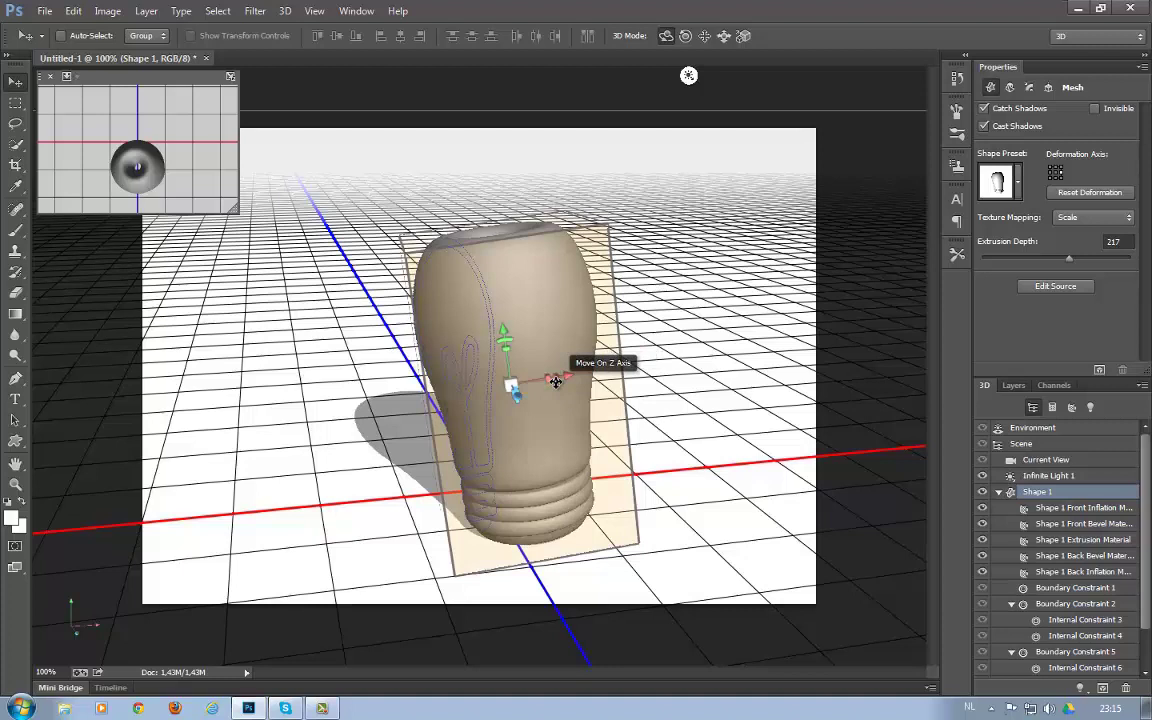
# - Move Infinite Light 1 to push the shadow left and rotate the IBL glow behind the bulb
pyautogui.click(1066, 476)
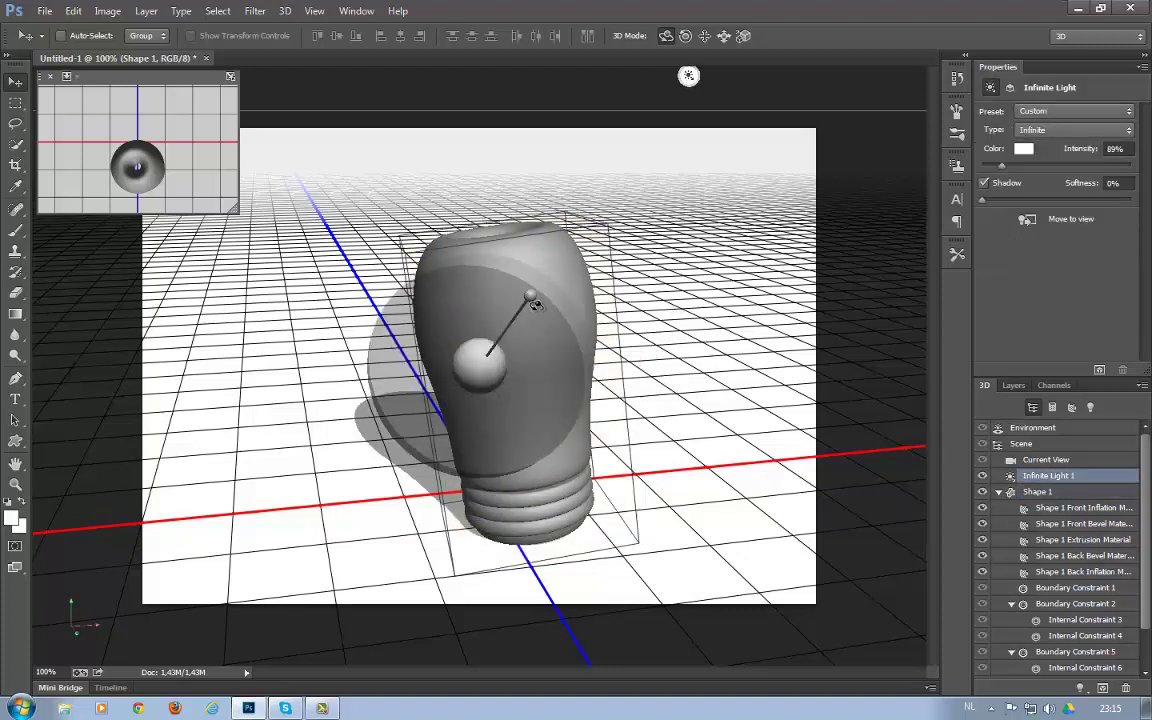
pyautogui.moveTo(535, 305); pyautogui.dragTo(565, 328)
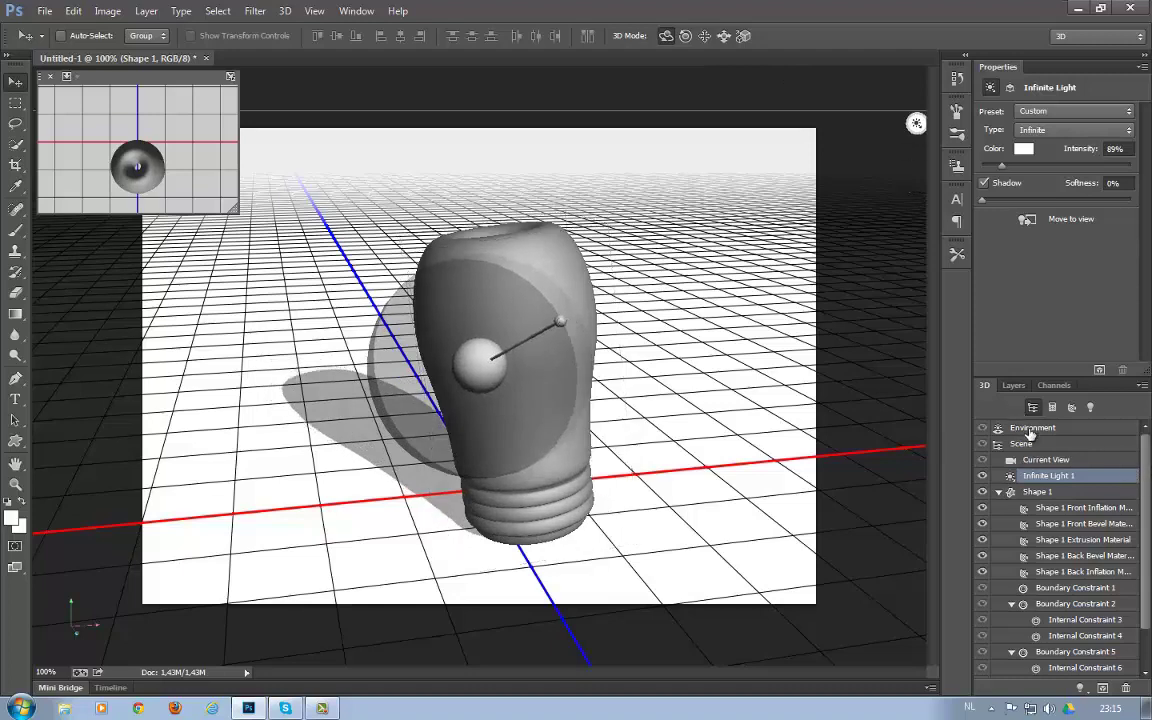
pyautogui.click(1030, 428)
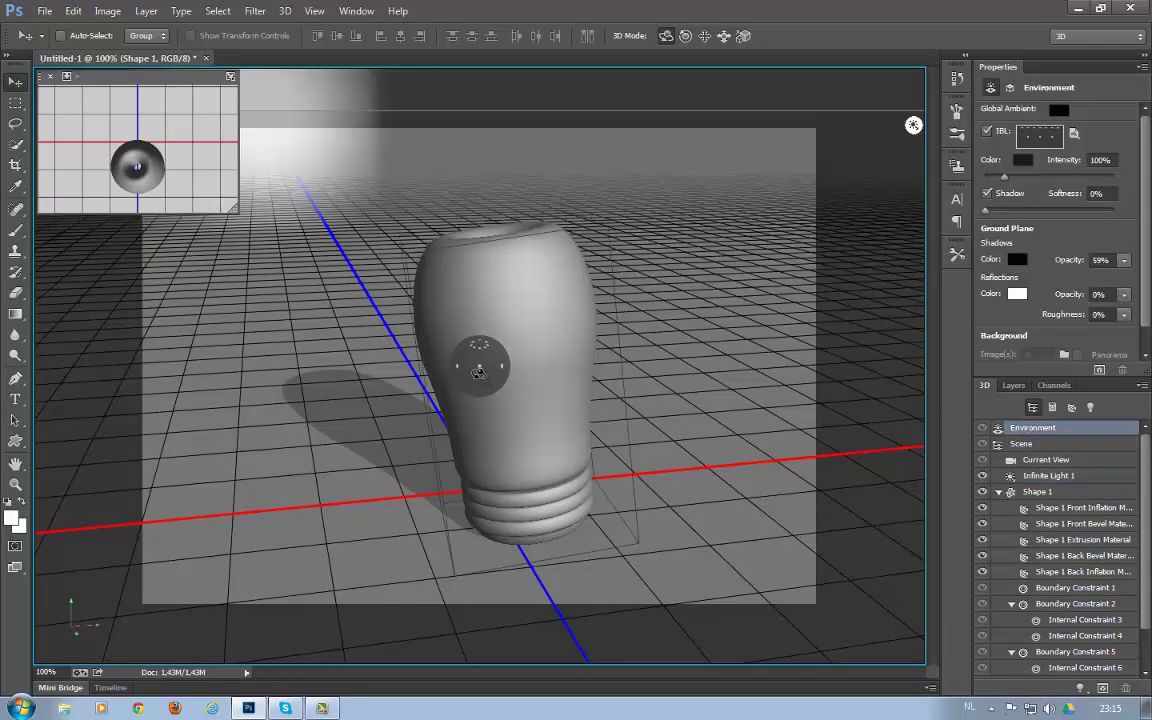
pyautogui.moveTo(478, 372); pyautogui.dragTo(491, 383)
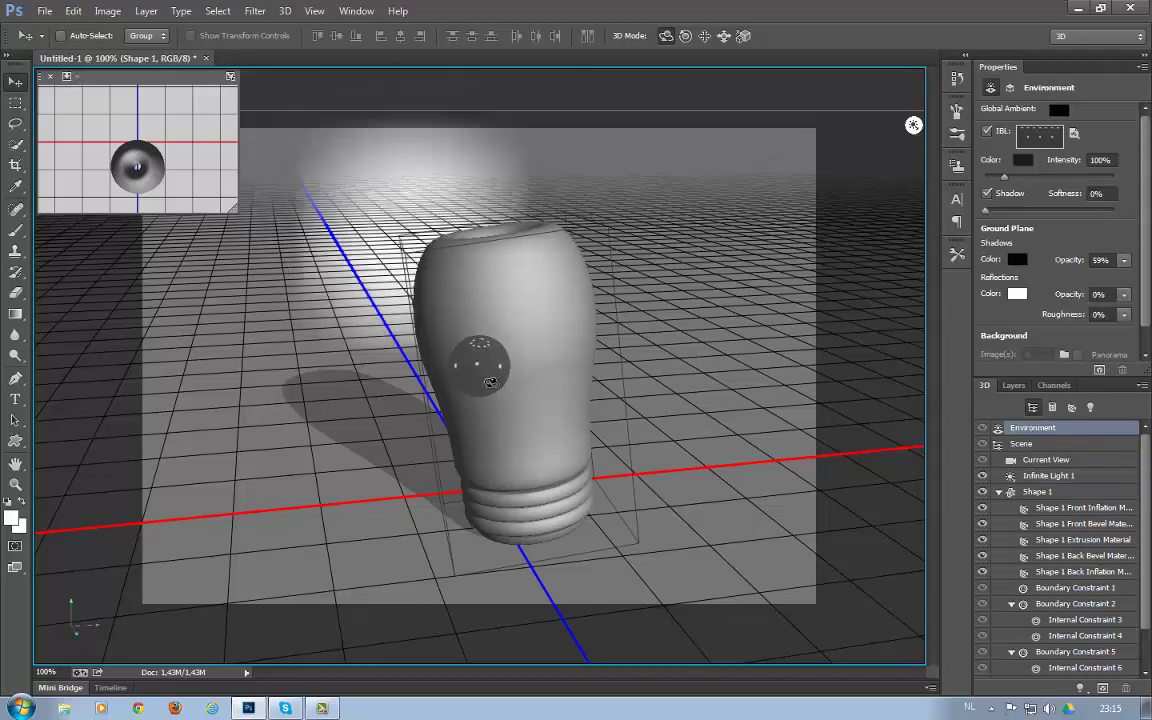
pyautogui.moveTo(491, 382); pyautogui.dragTo(513, 254)
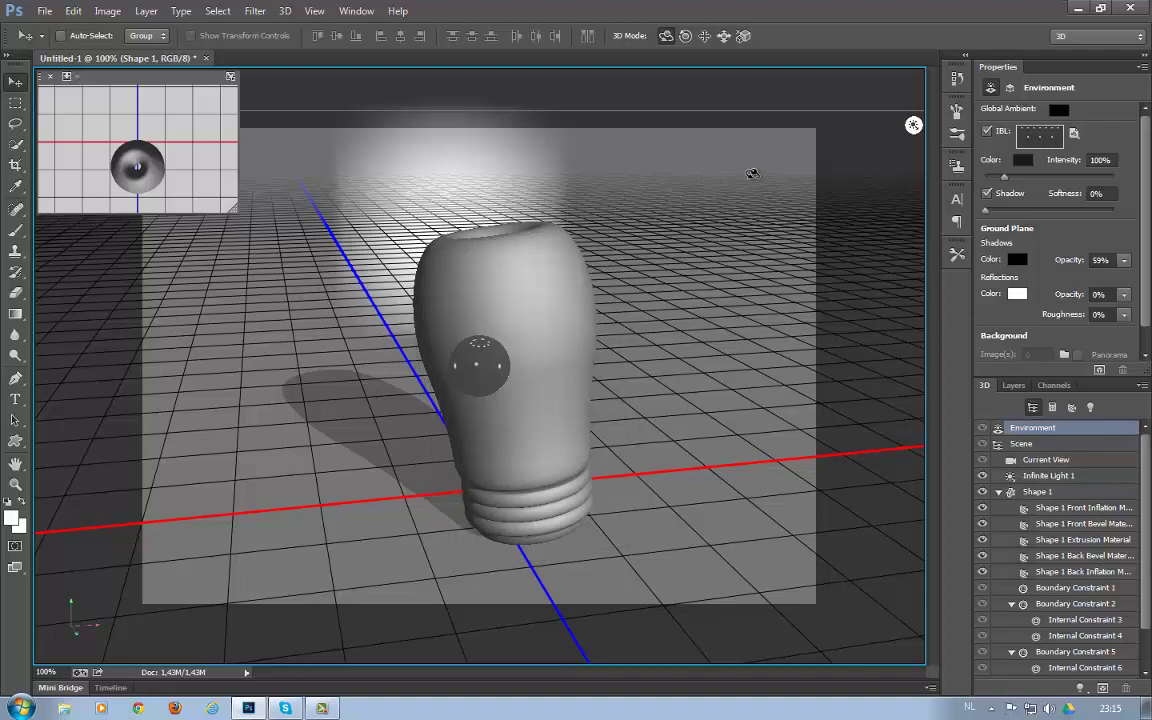
# - Try a pinkish-red global ambient, then keep the black ambient and 59% black shadow
pyautogui.click(1057, 111)
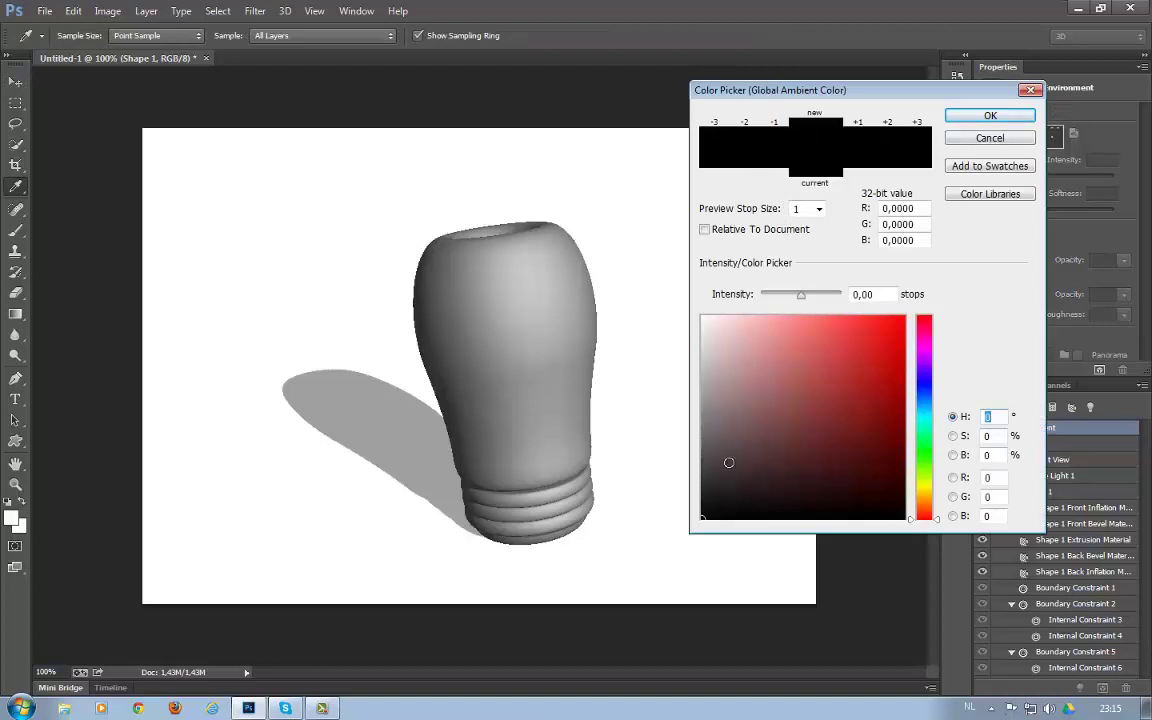
pyautogui.click(797, 395)
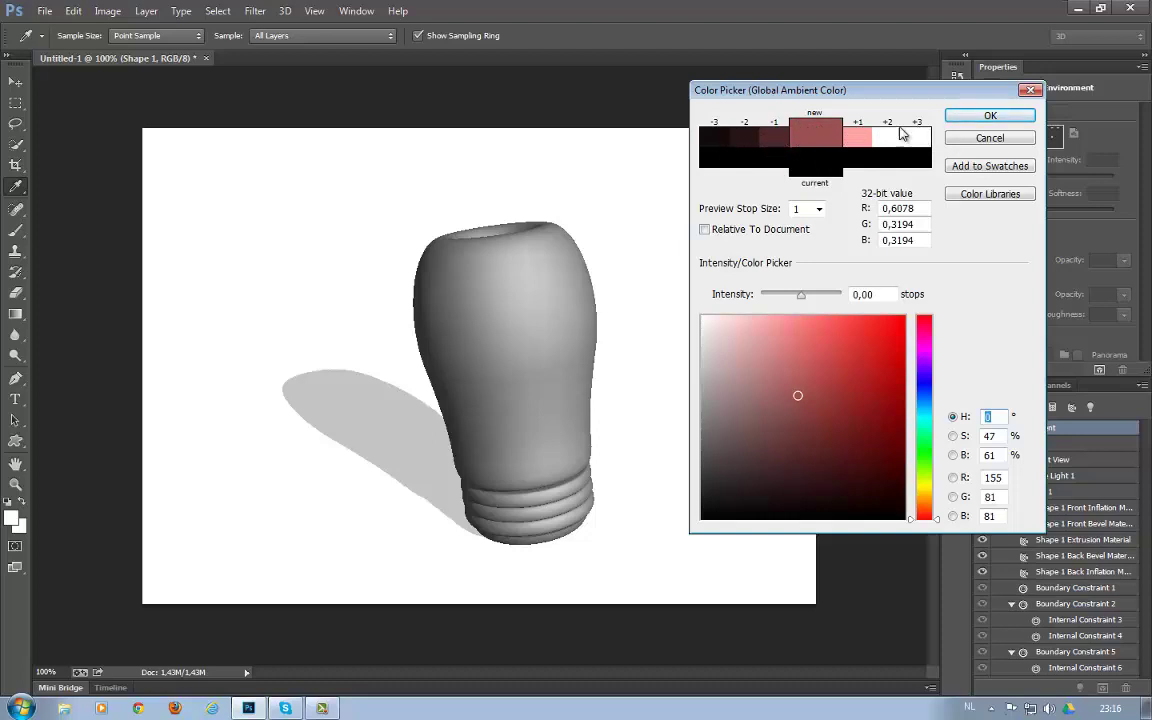
pyautogui.click(988, 140)
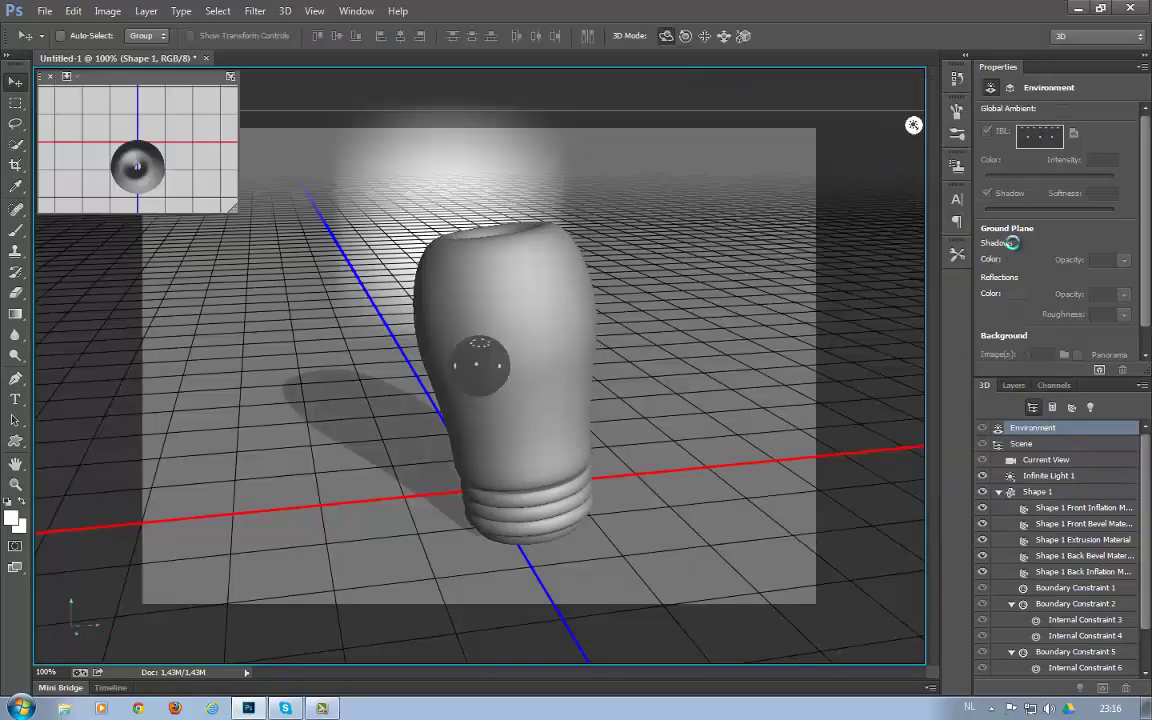
pyautogui.click(1017, 263)
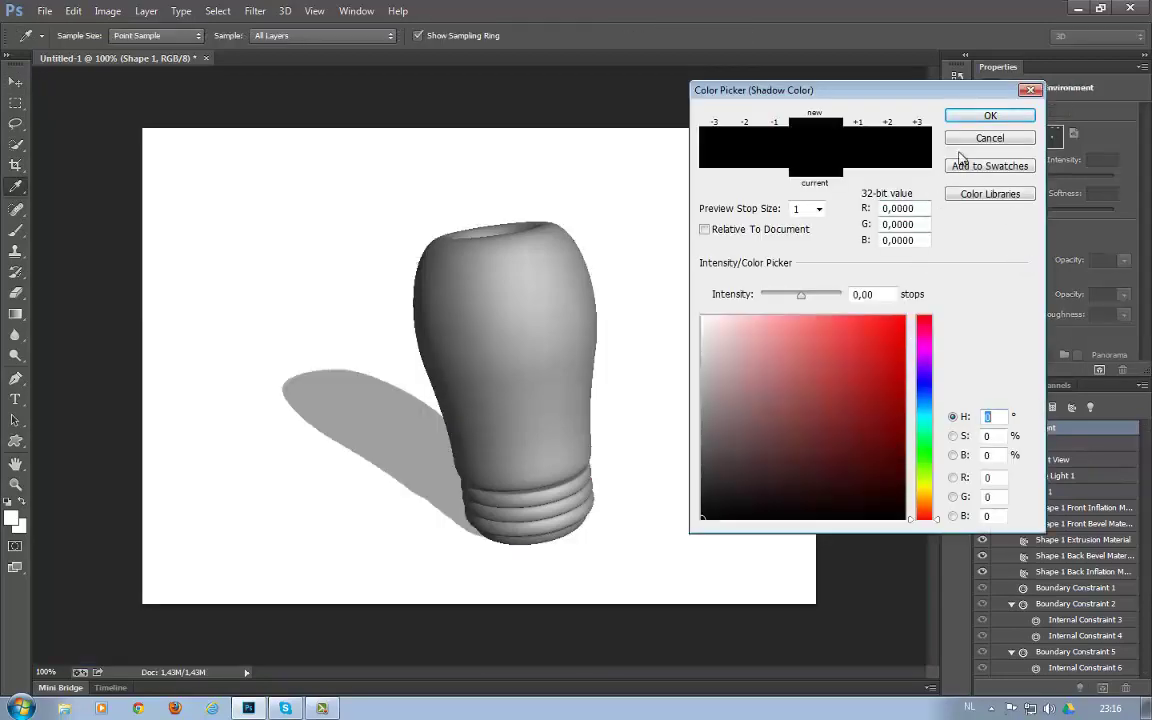
pyautogui.click(988, 139)
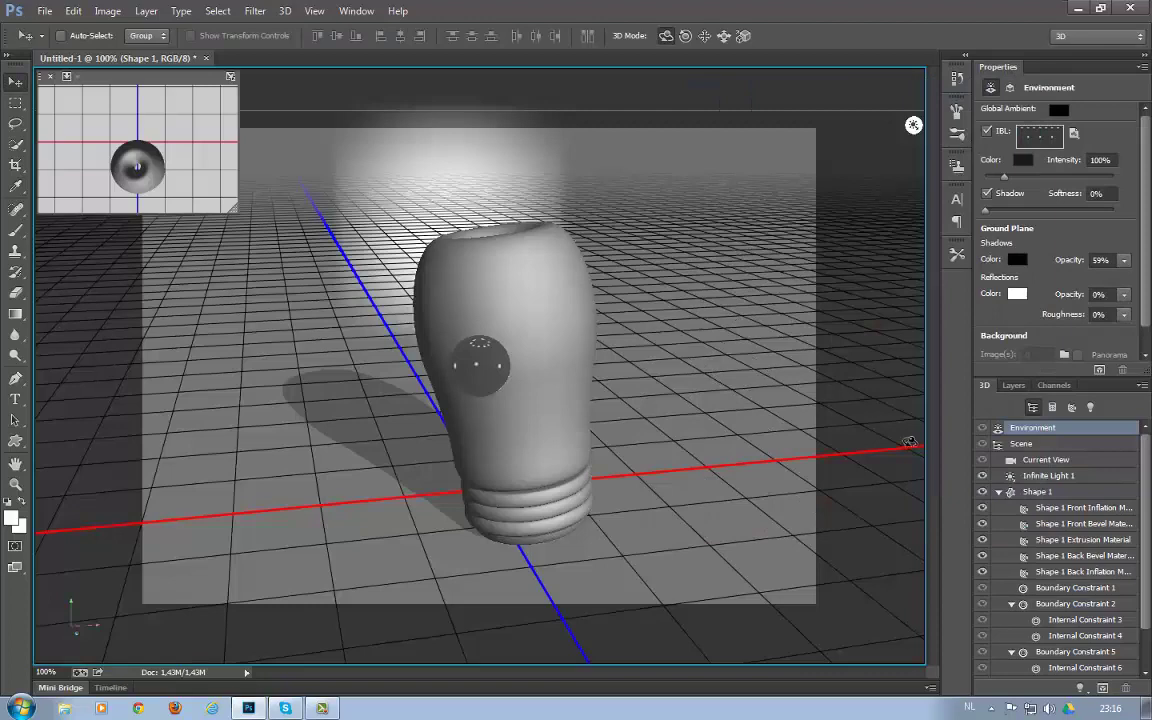
# - Set Shape 1's extrusion depth to 127 with zero twist, then select its Extrusion Material
pyautogui.click(1048, 492)
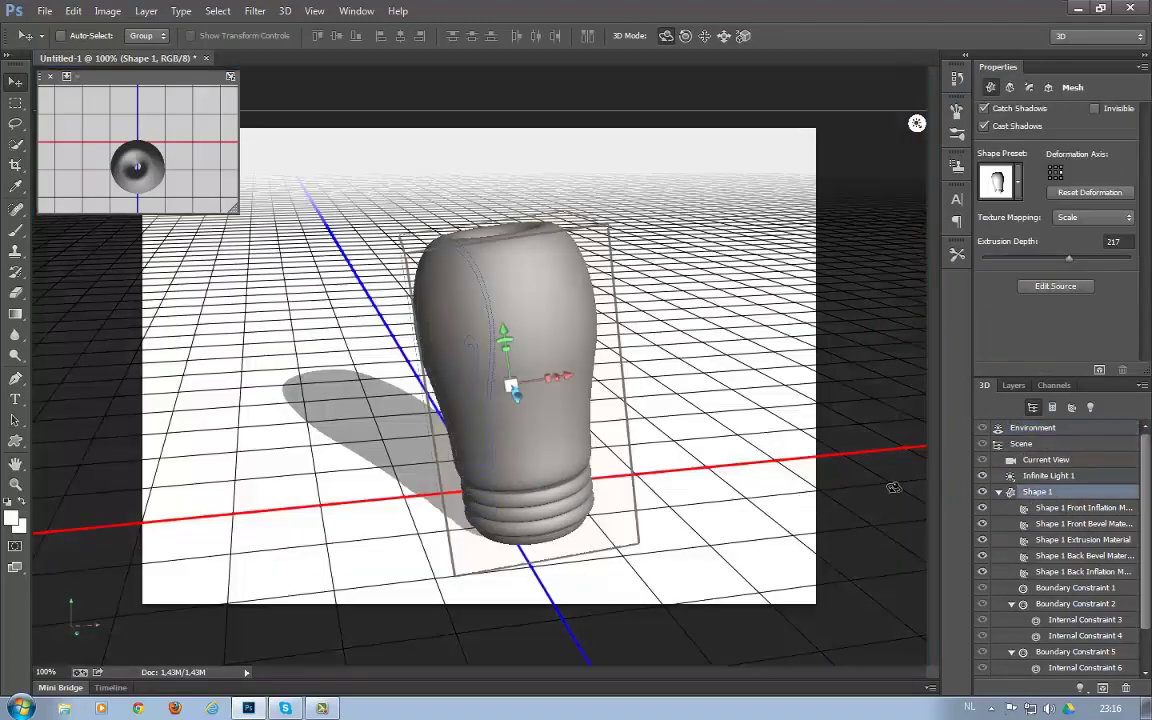
pyautogui.click(1010, 87)
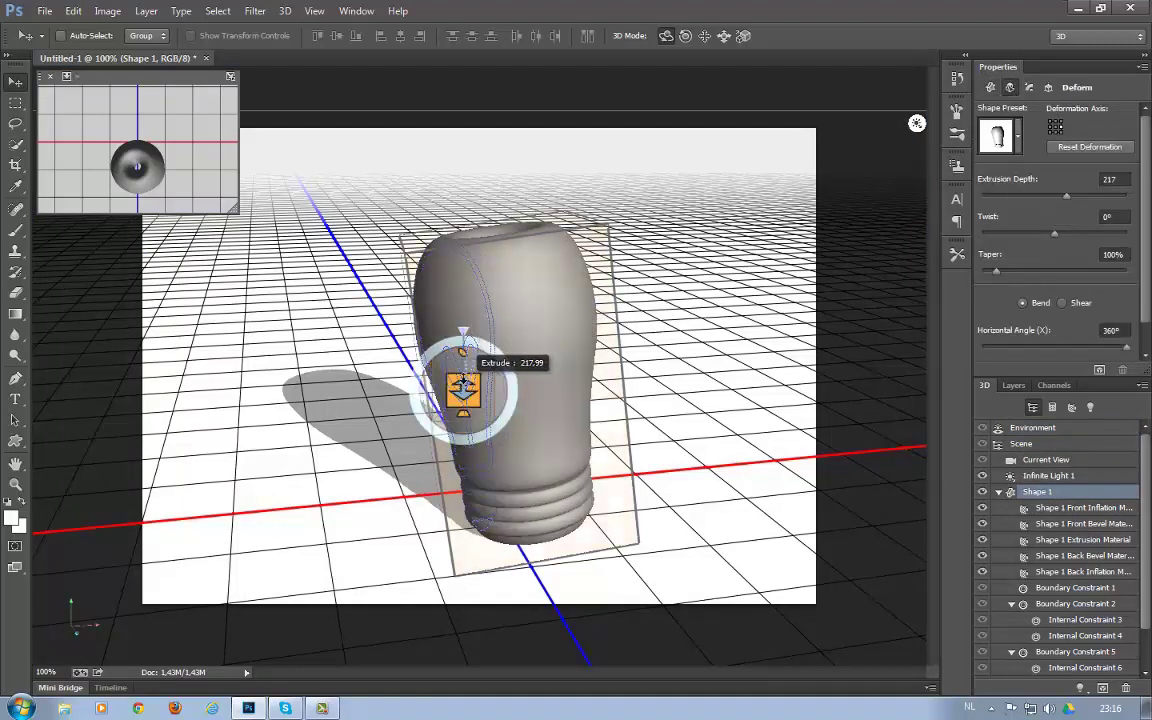
pyautogui.moveTo(462, 349); pyautogui.dragTo(466, 400)
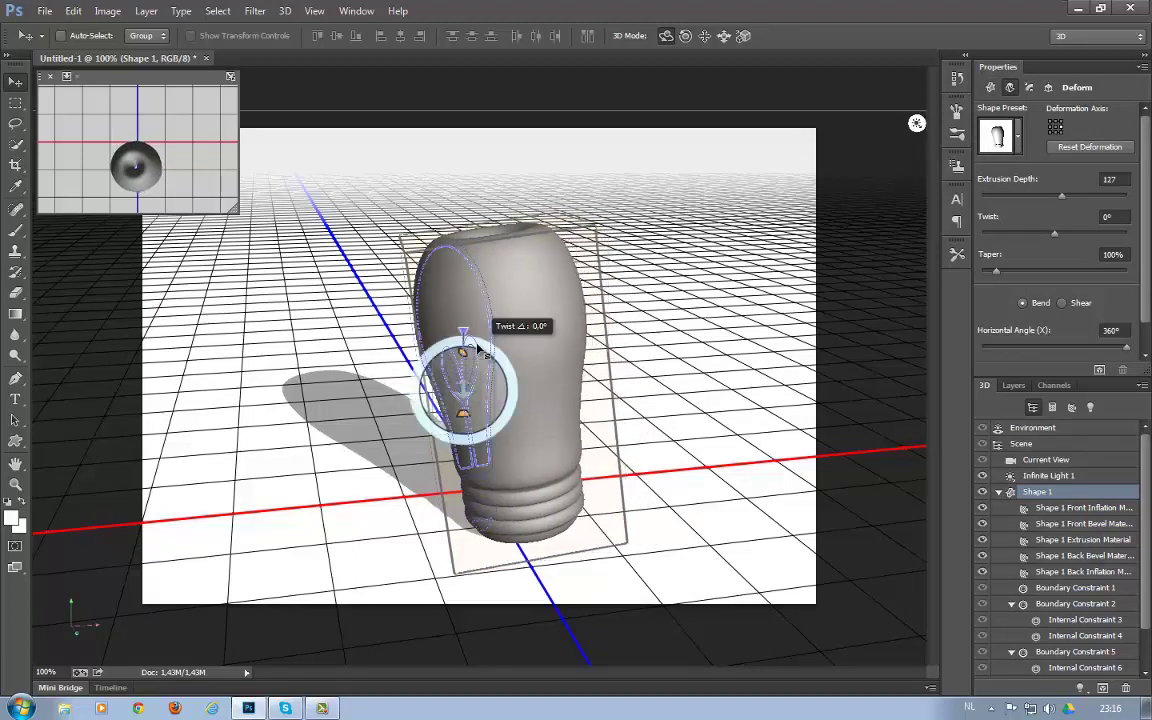
pyautogui.moveTo(463, 347)
pyautogui.mouseDown()
pyautogui.moveTo(490, 352)
pyautogui.moveTo(462, 335)
pyautogui.mouseUp()
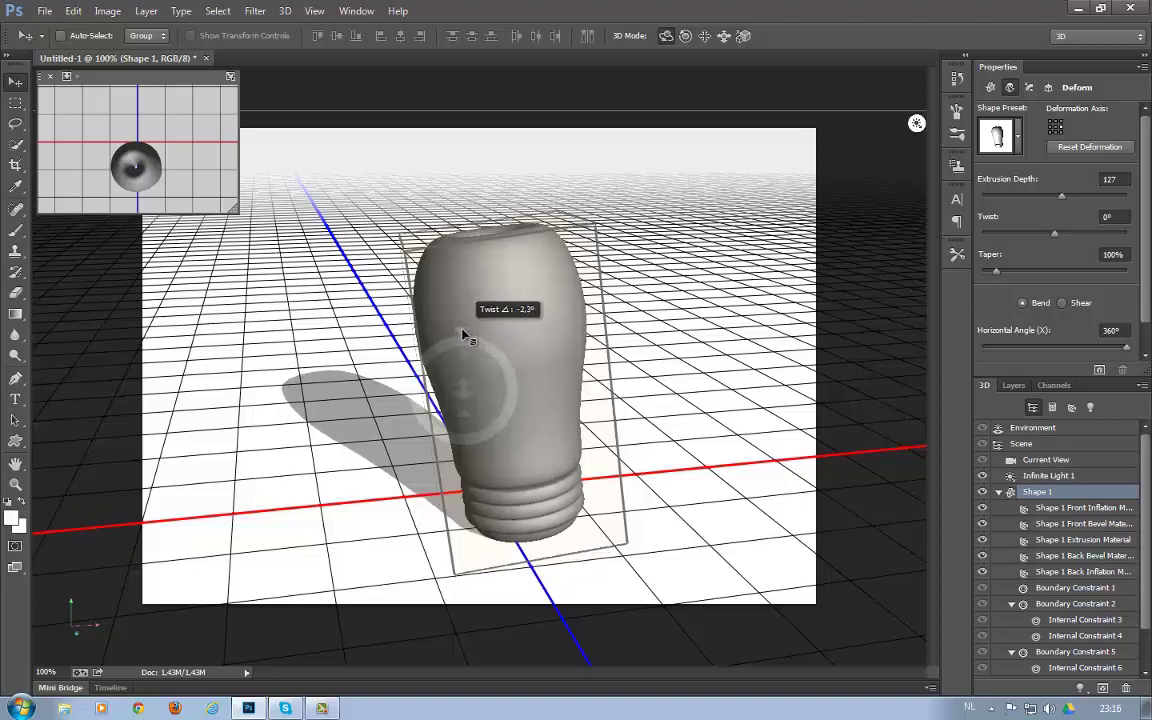
pyautogui.moveTo(462, 335); pyautogui.dragTo(465, 330)
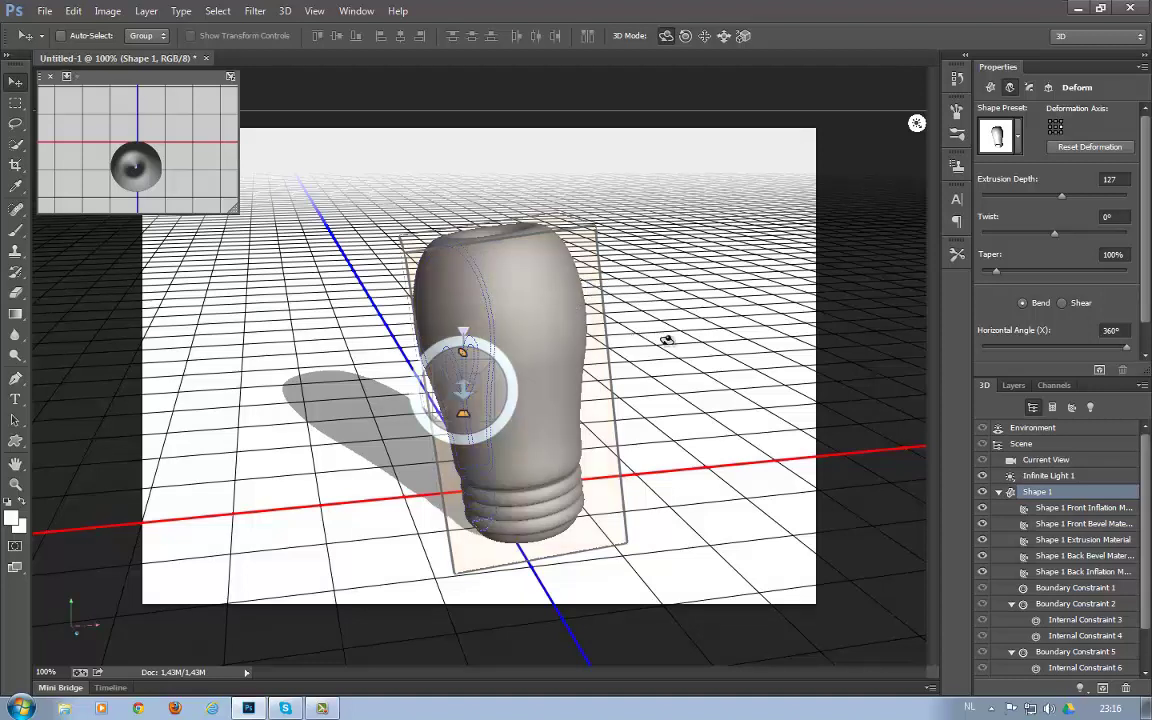
pyautogui.click(1000, 492)
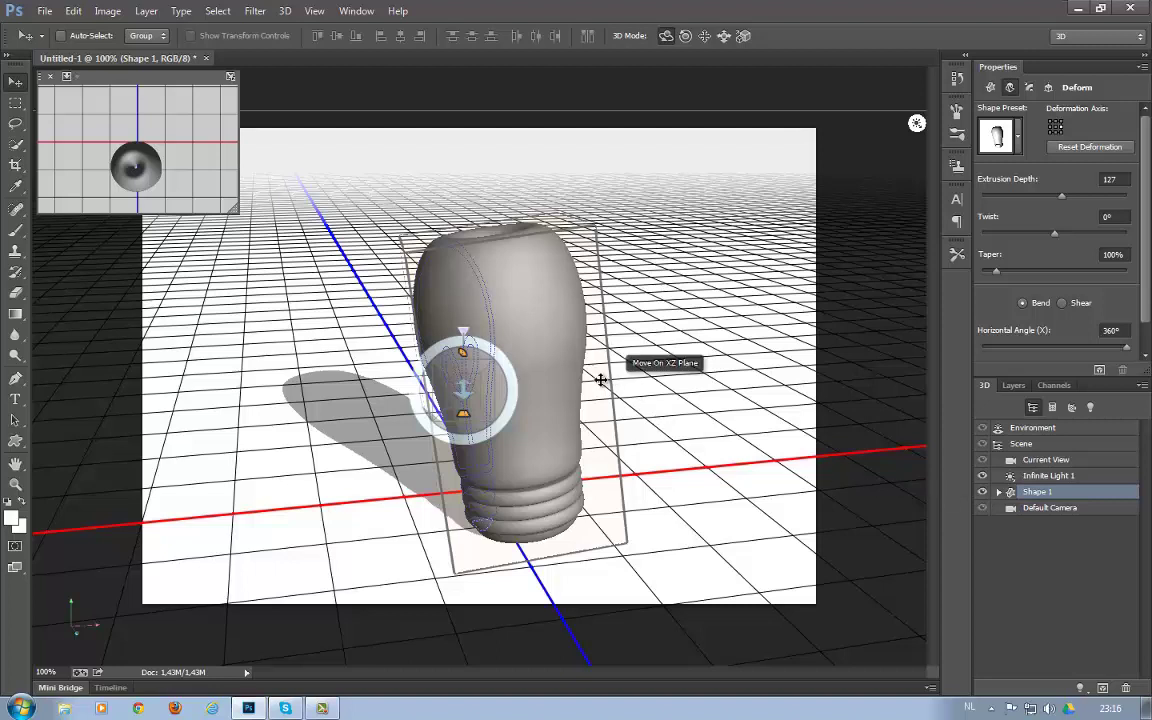
pyautogui.click(540, 376)
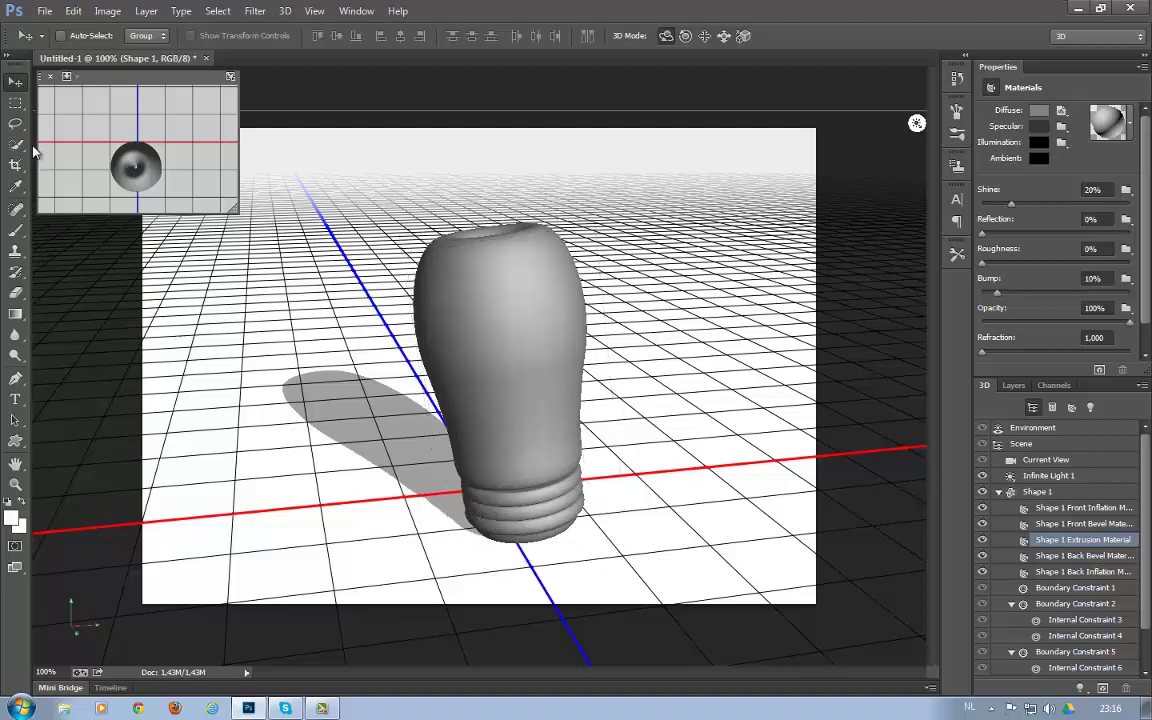
# - Paint the bulb's threaded base dark grey #393939 with the Brush tool
pyautogui.click(15, 229)
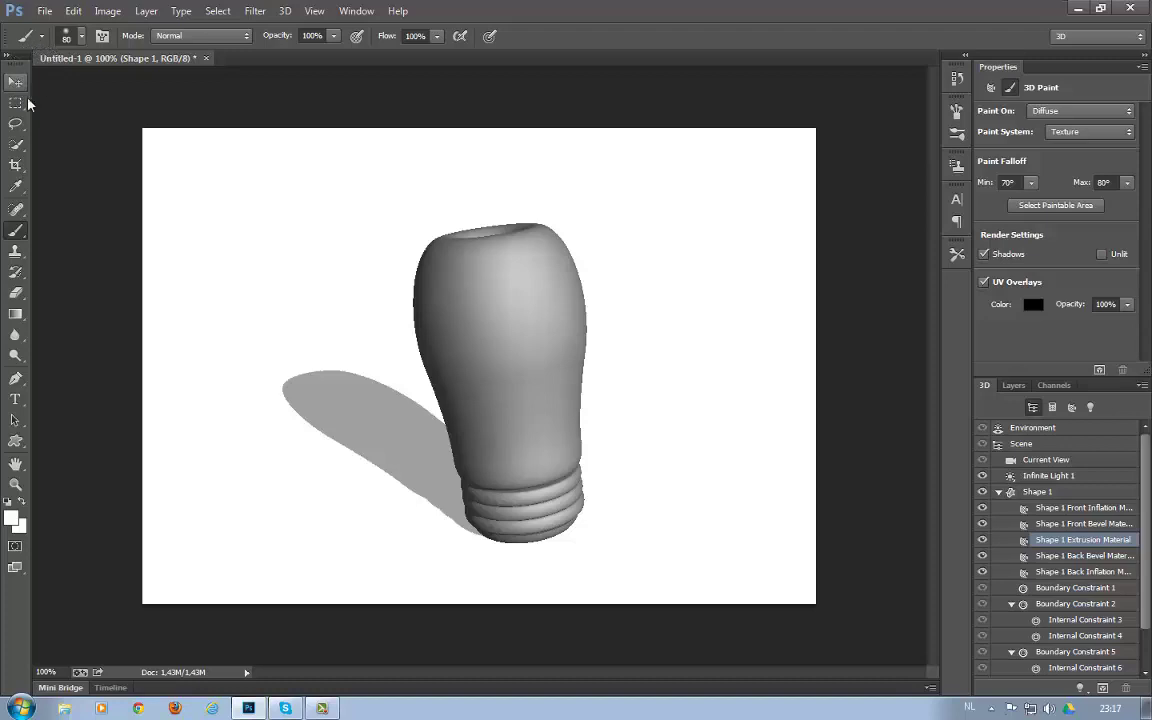
pyautogui.click(13, 519)
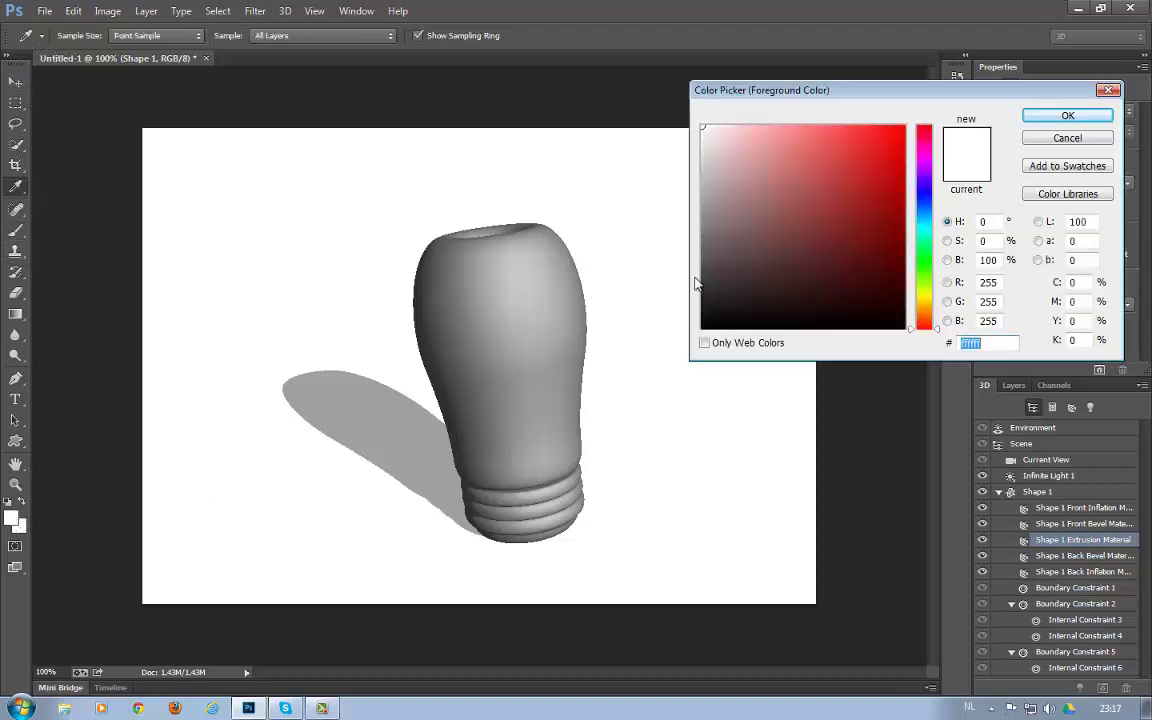
pyautogui.moveTo(725, 250); pyautogui.dragTo(690, 284)
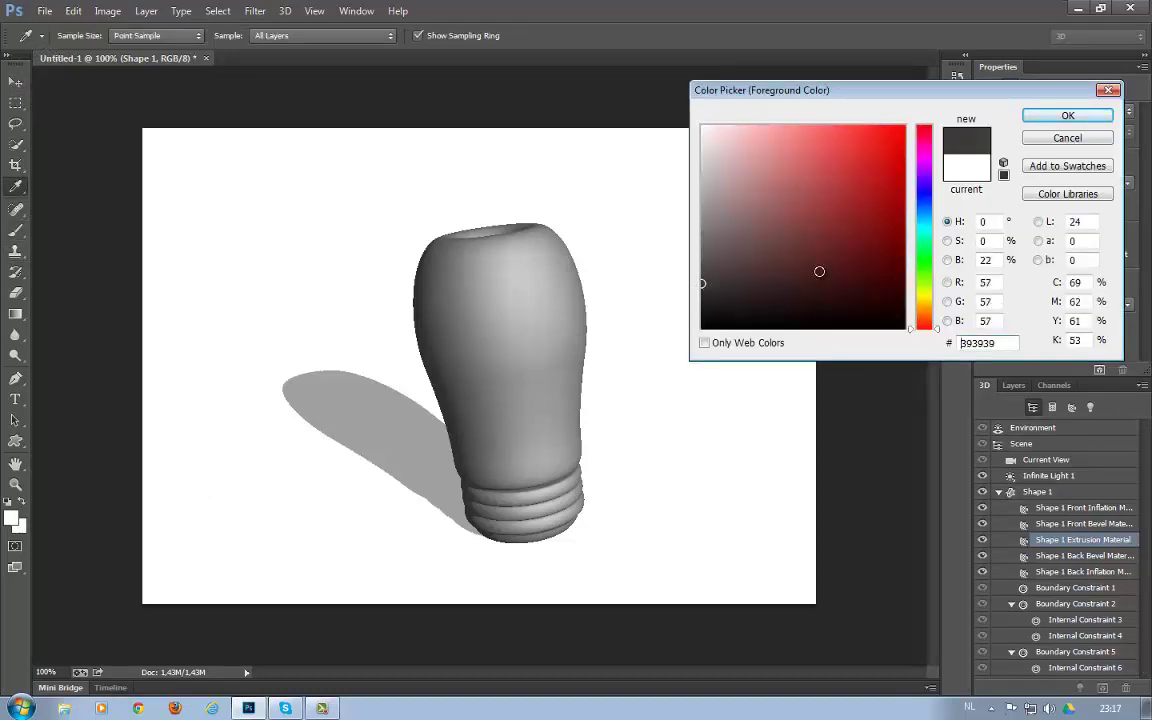
pyautogui.click(1098, 120)
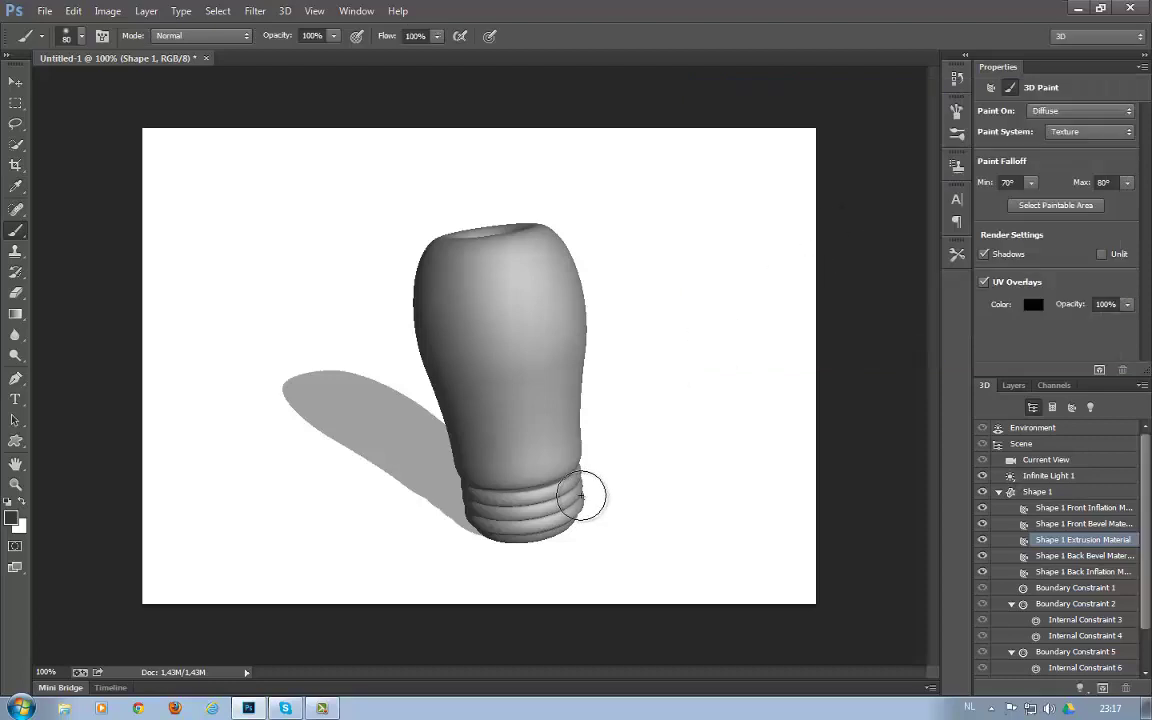
pyautogui.moveTo(520, 510); pyautogui.dragTo(445, 503)
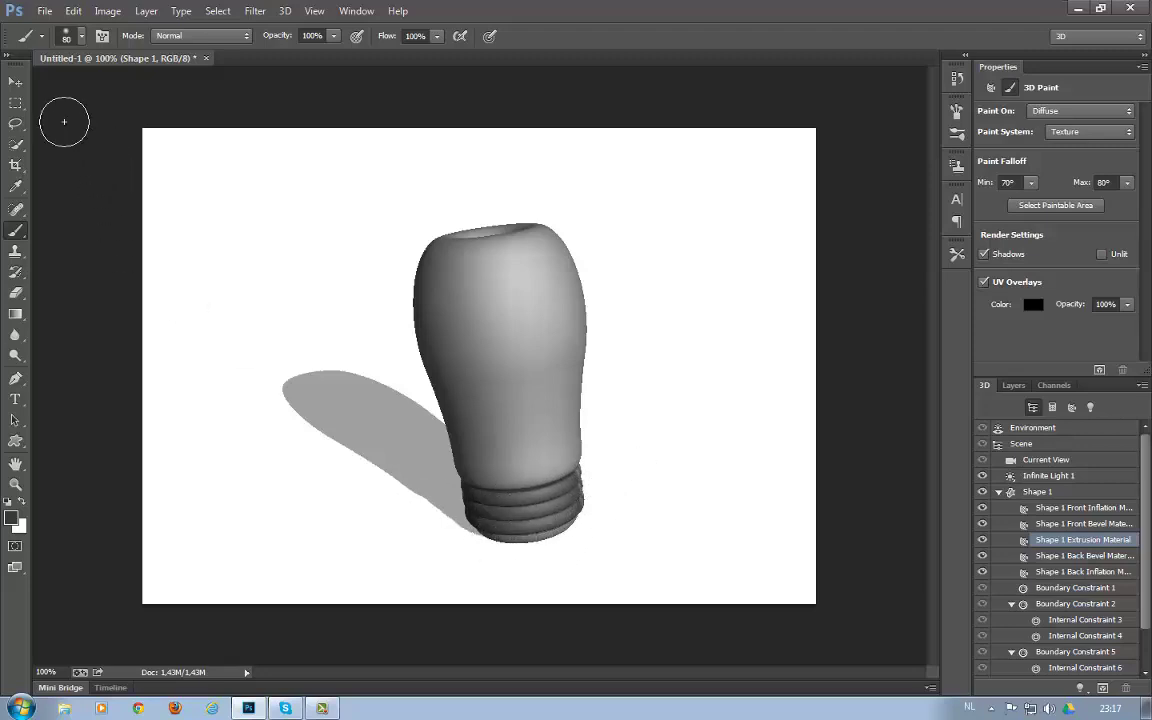
pyautogui.click(17, 84)
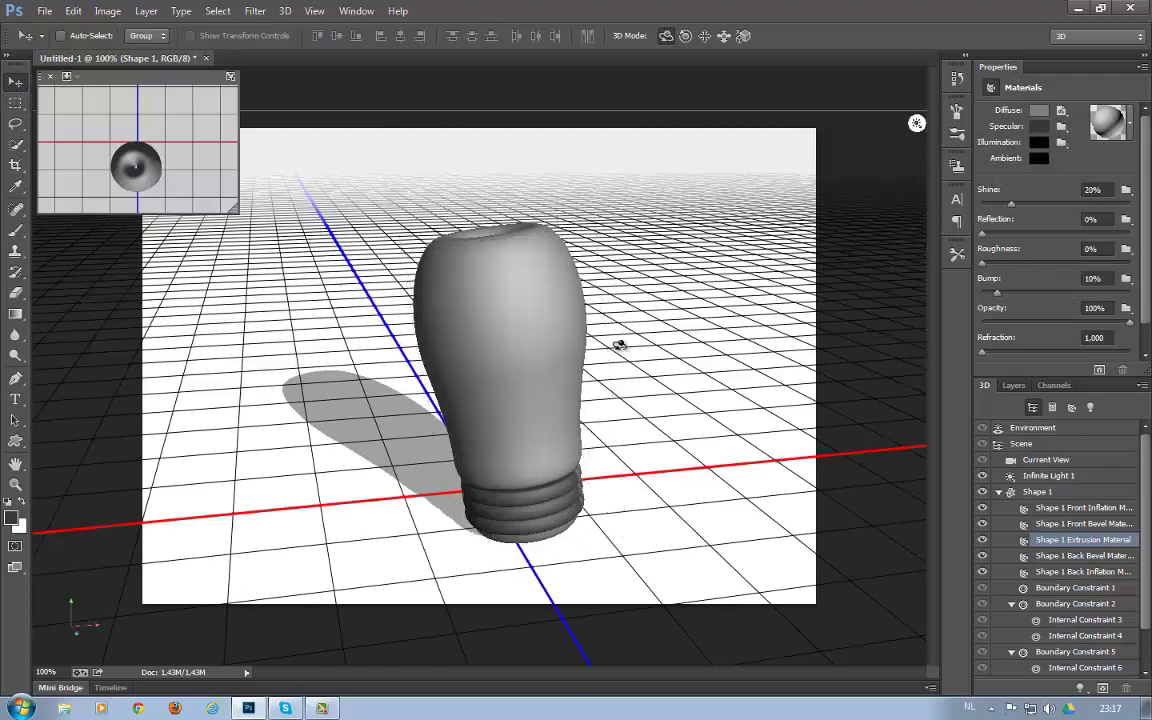
# - Rotate the bulb upright, then shift it left along X and farther back along Z
pyautogui.click(585, 369)
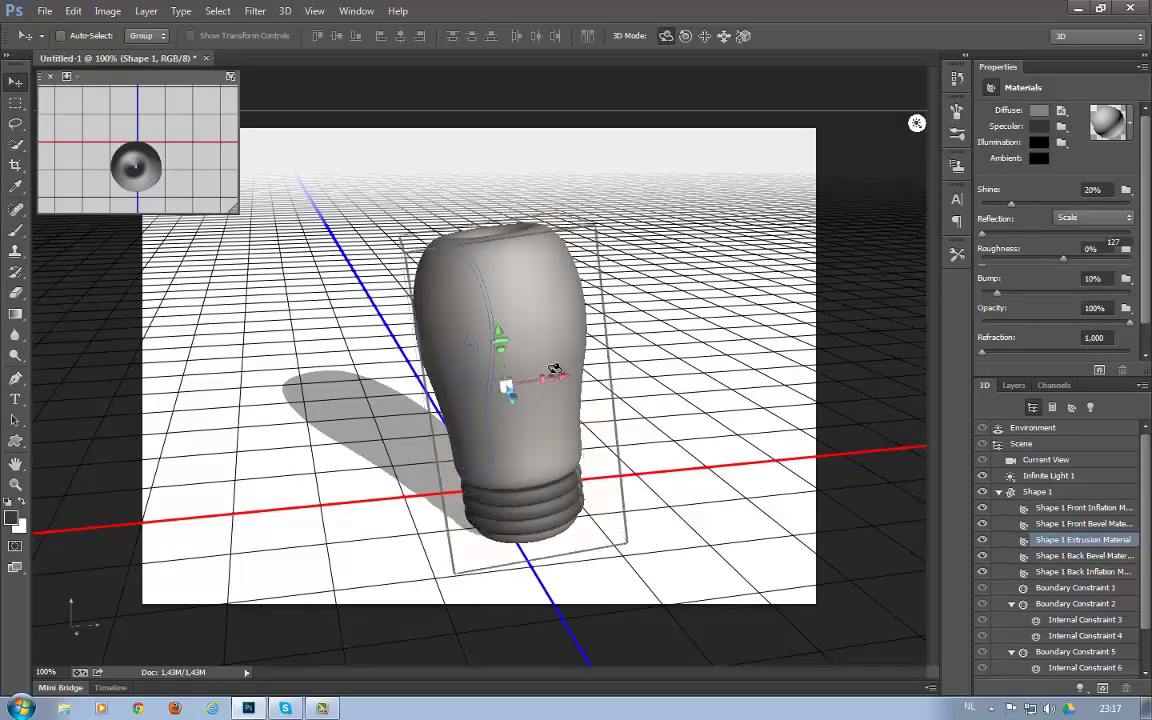
pyautogui.moveTo(556, 311)
pyautogui.mouseDown()
pyautogui.moveTo(439, 369)
pyautogui.moveTo(560, 470)
pyautogui.mouseUp()
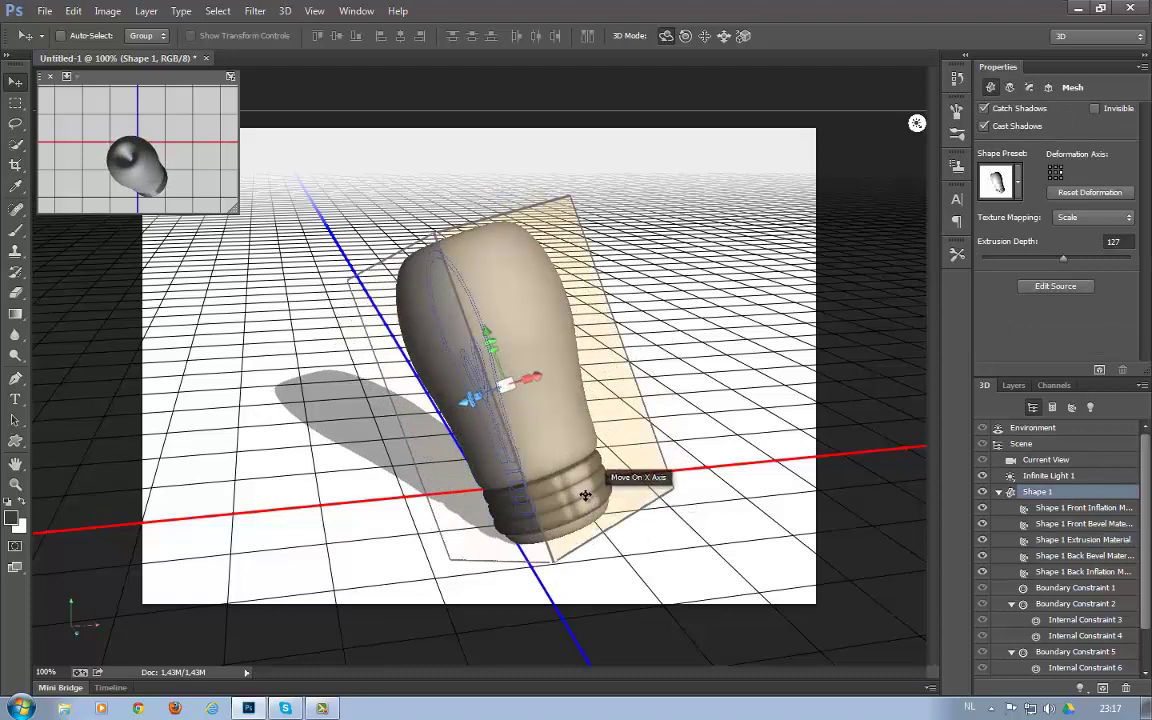
pyautogui.click(16, 230)
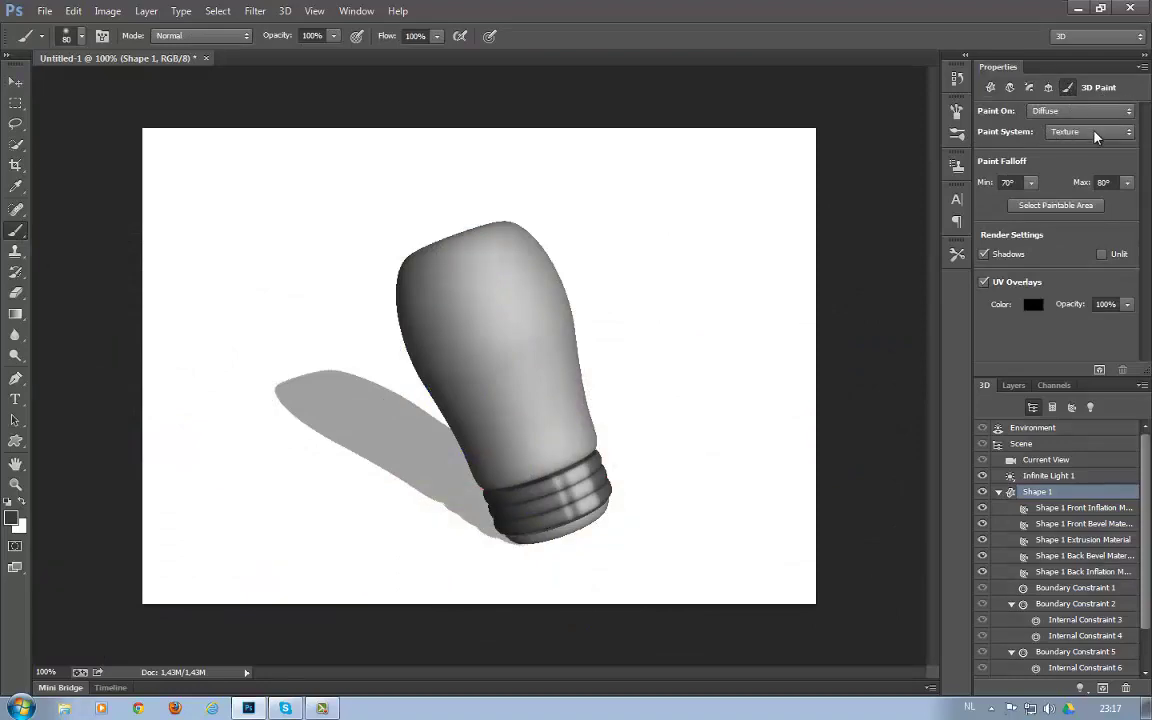
pyautogui.click(15, 80)
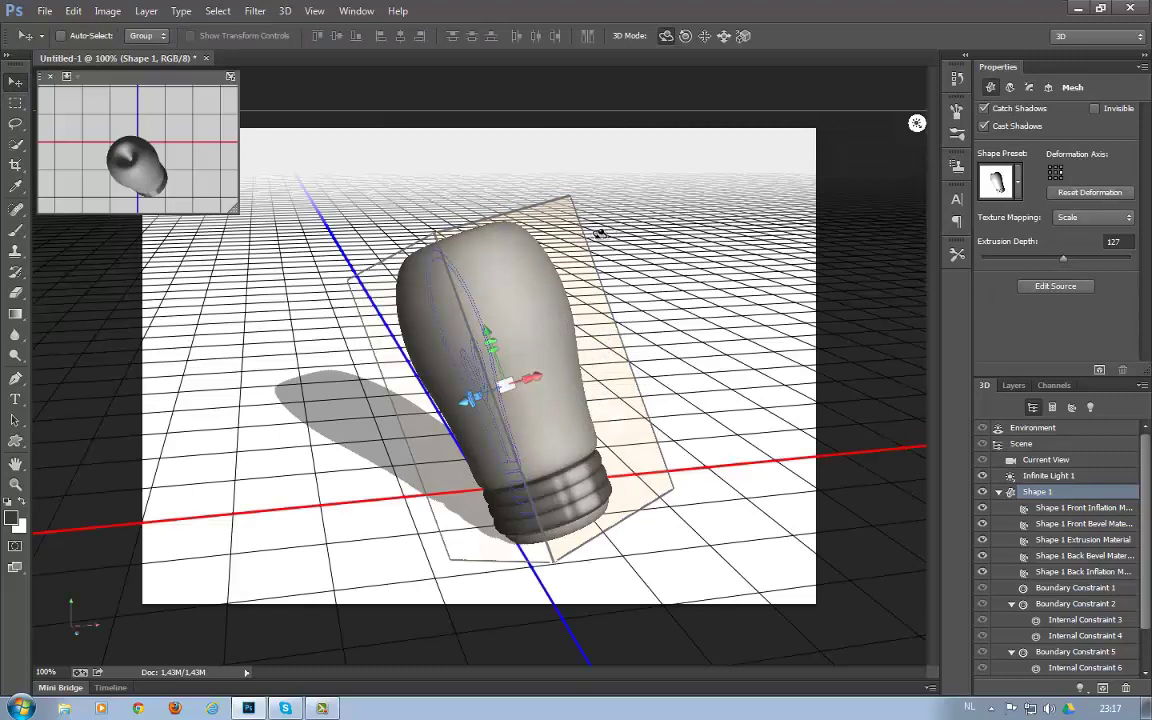
pyautogui.moveTo(598, 233)
pyautogui.mouseDown()
pyautogui.moveTo(674, 270)
pyautogui.moveTo(699, 249)
pyautogui.moveTo(805, 265)
pyautogui.moveTo(812, 240)
pyautogui.moveTo(640, 300)
pyautogui.mouseUp()
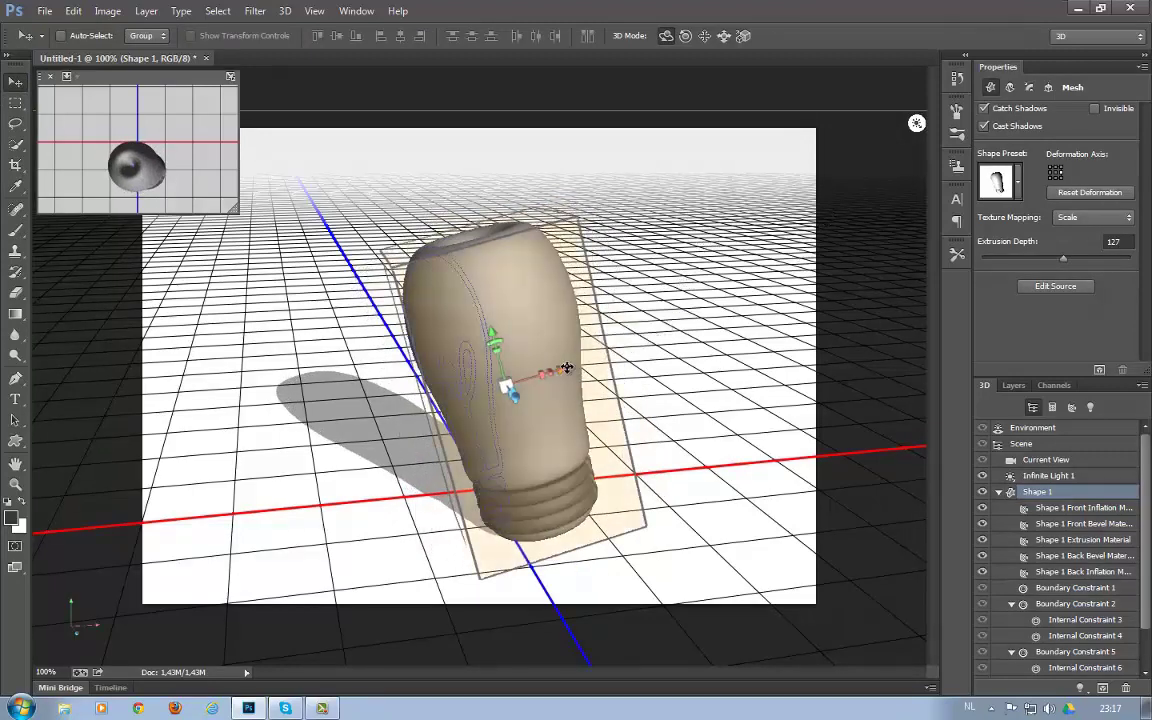
pyautogui.moveTo(562, 368); pyautogui.dragTo(348, 355)
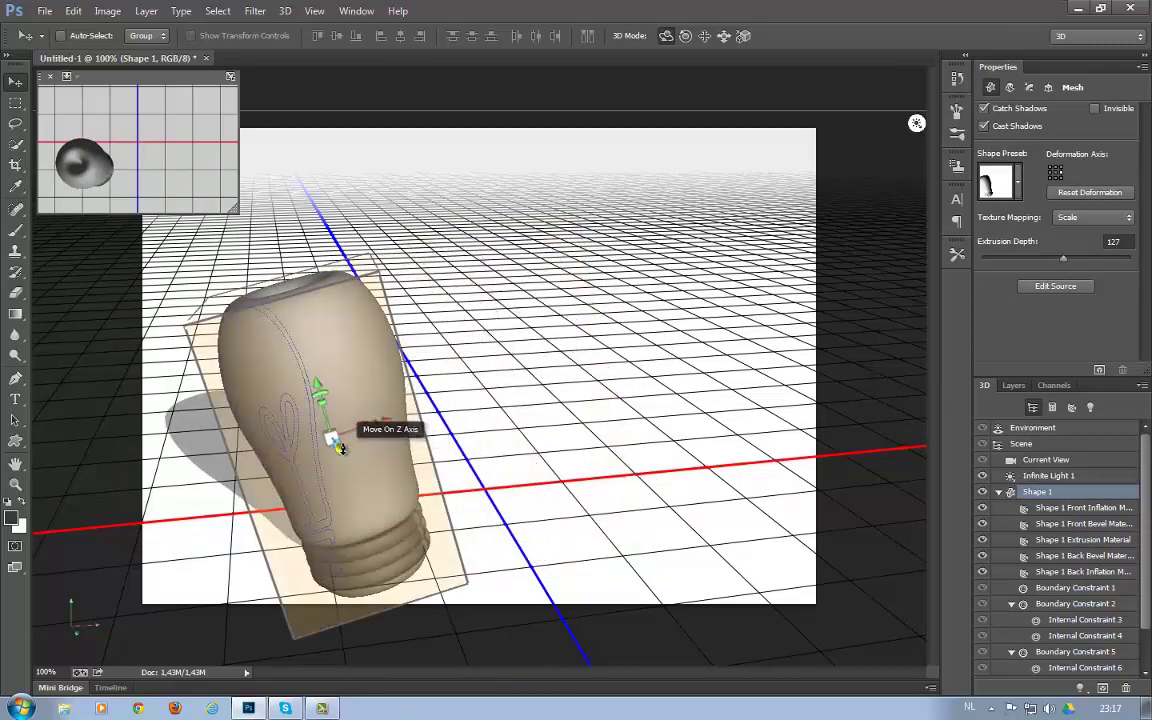
pyautogui.moveTo(340, 448); pyautogui.dragTo(309, 345)
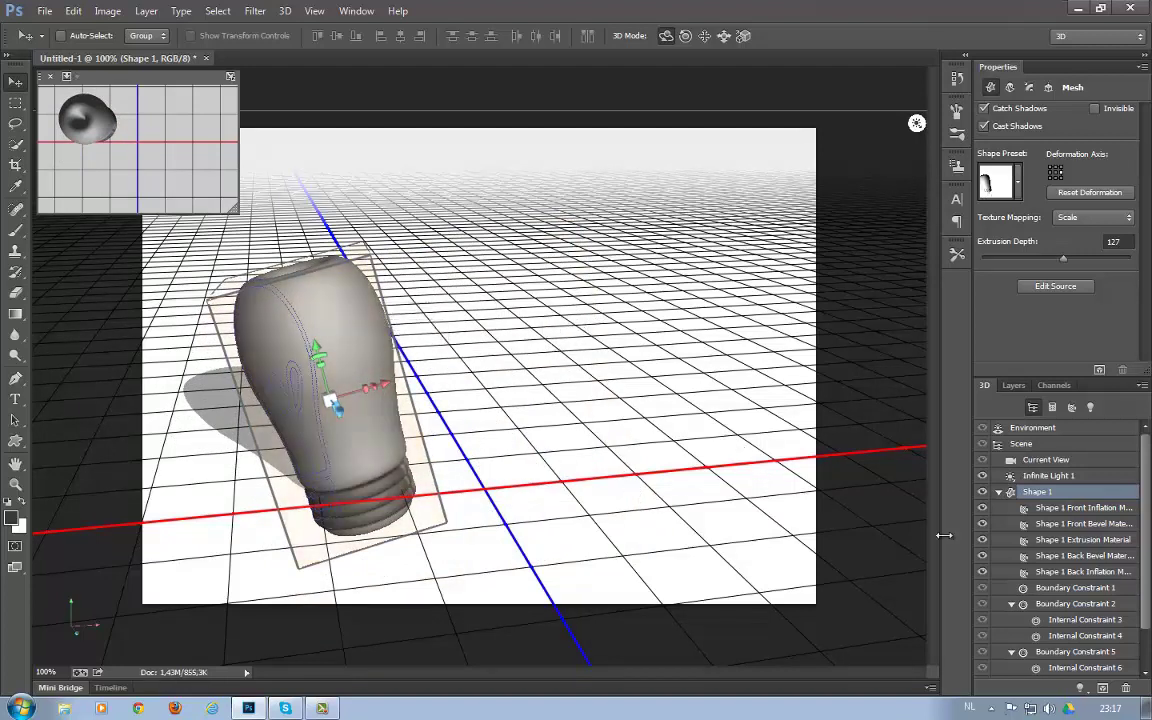
pyautogui.click(998, 492)
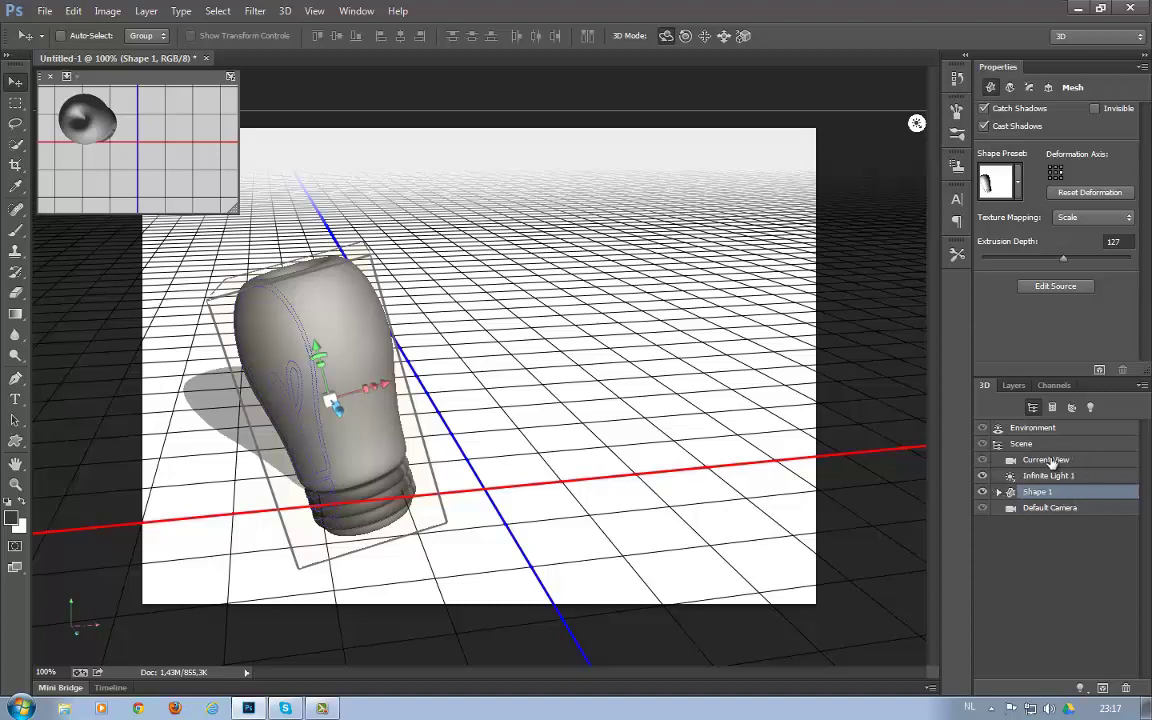
# - Duplicate the bulb, place the copy beside the original and tilt it 15 degrees
pyautogui.click(1141, 386)
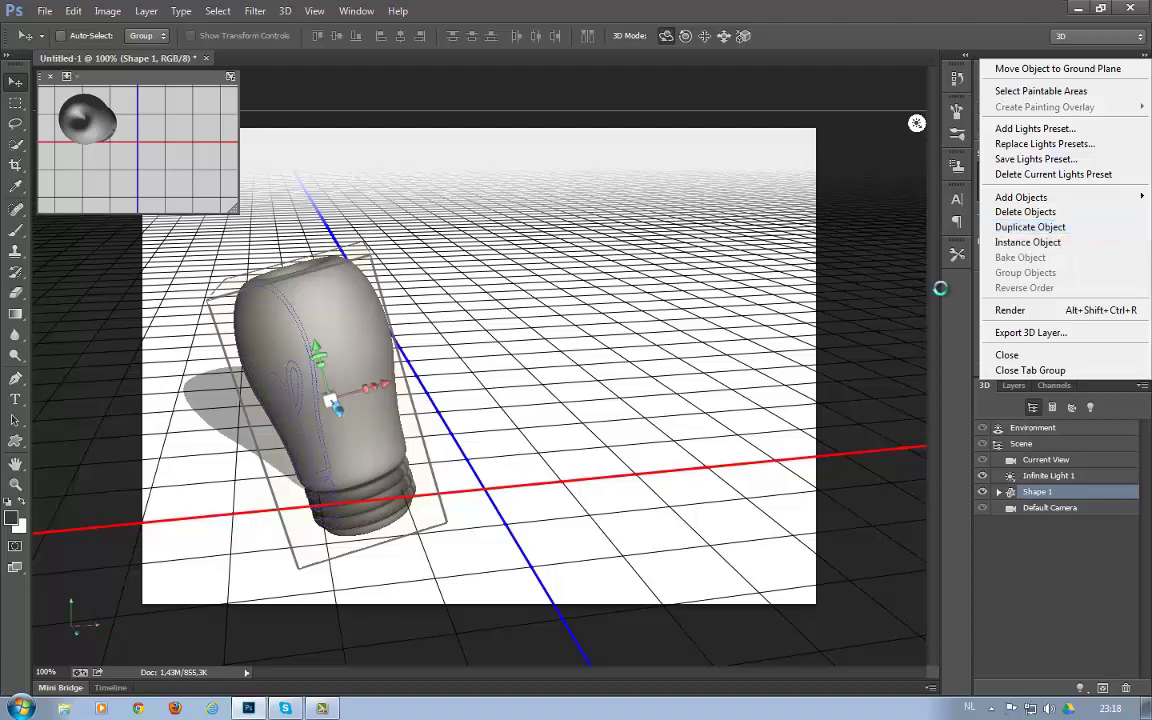
pyautogui.click(301, 353)
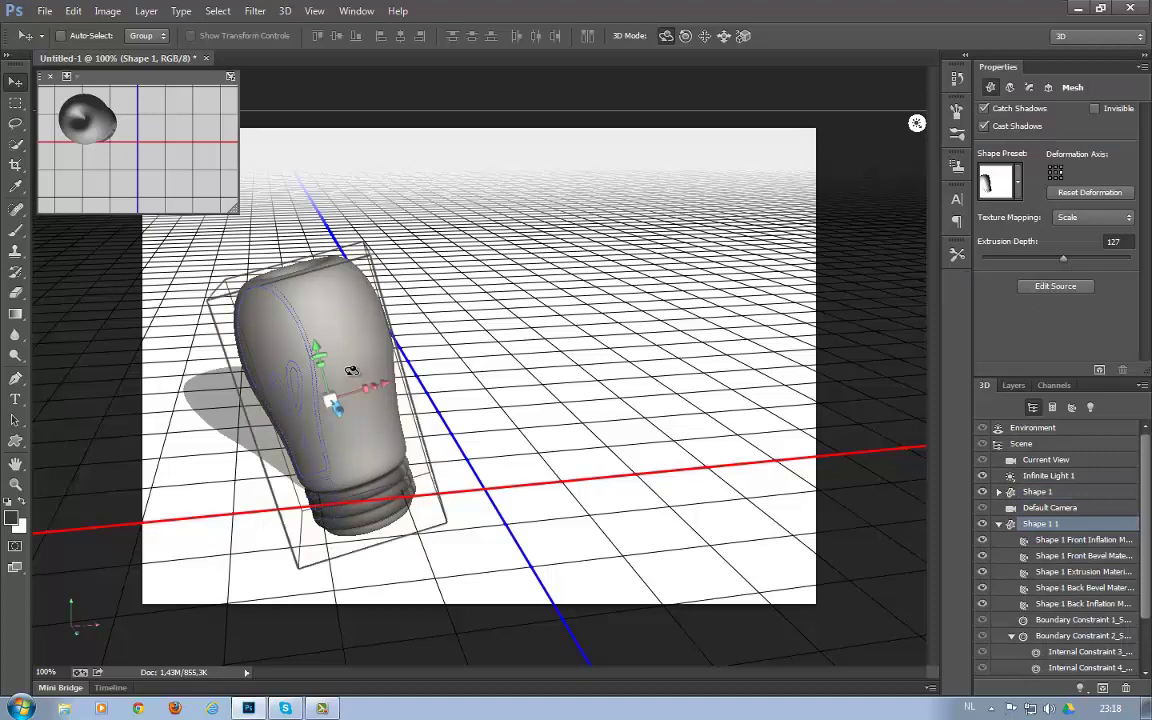
pyautogui.moveTo(386, 384); pyautogui.dragTo(511, 350)
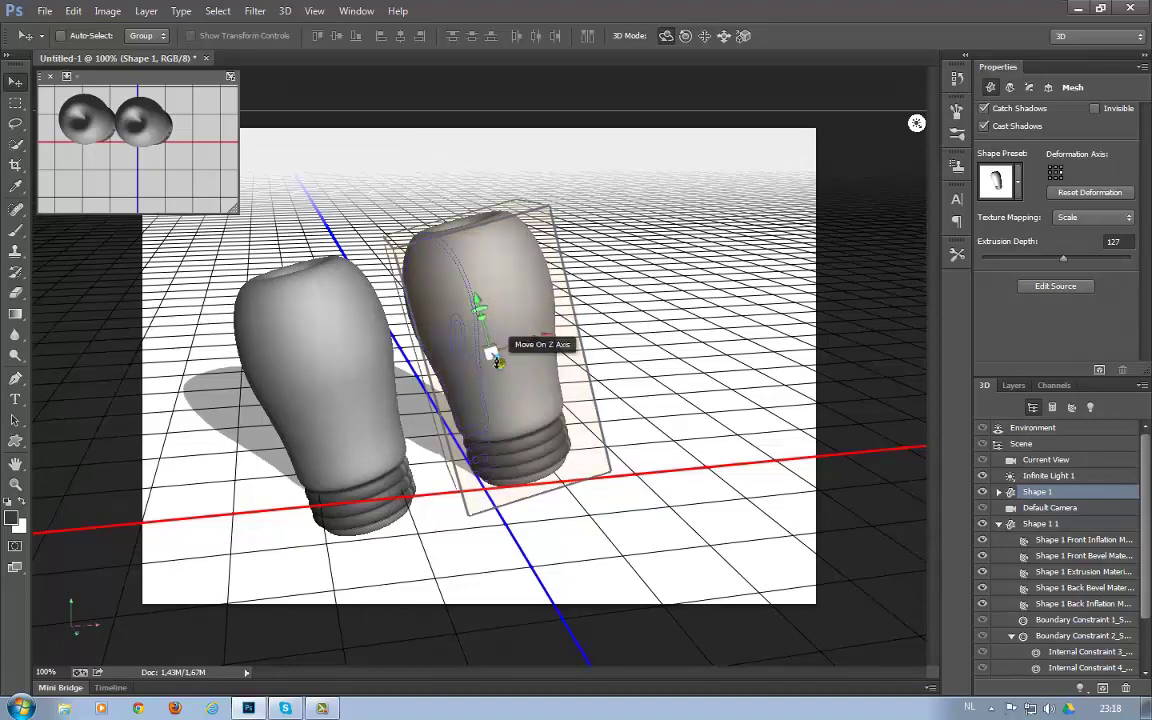
pyautogui.moveTo(470, 322); pyautogui.dragTo(483, 322)
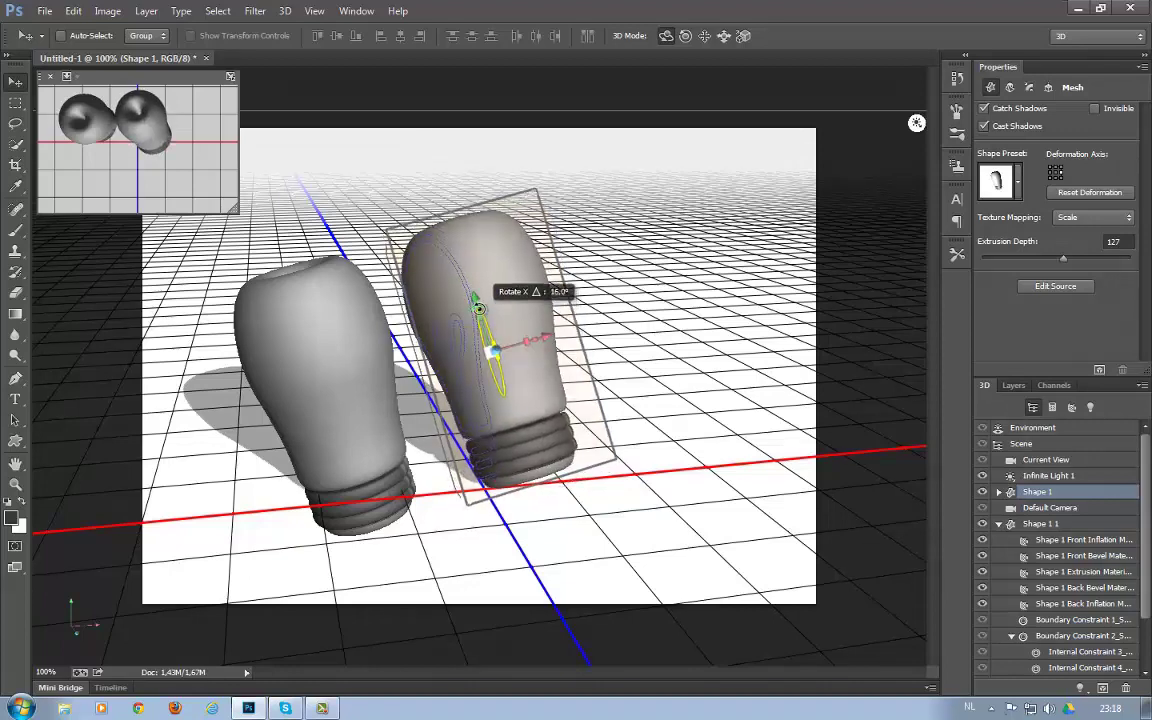
# - Create an instance of the first bulb, move it right and rotate it upright
pyautogui.click(325, 405)
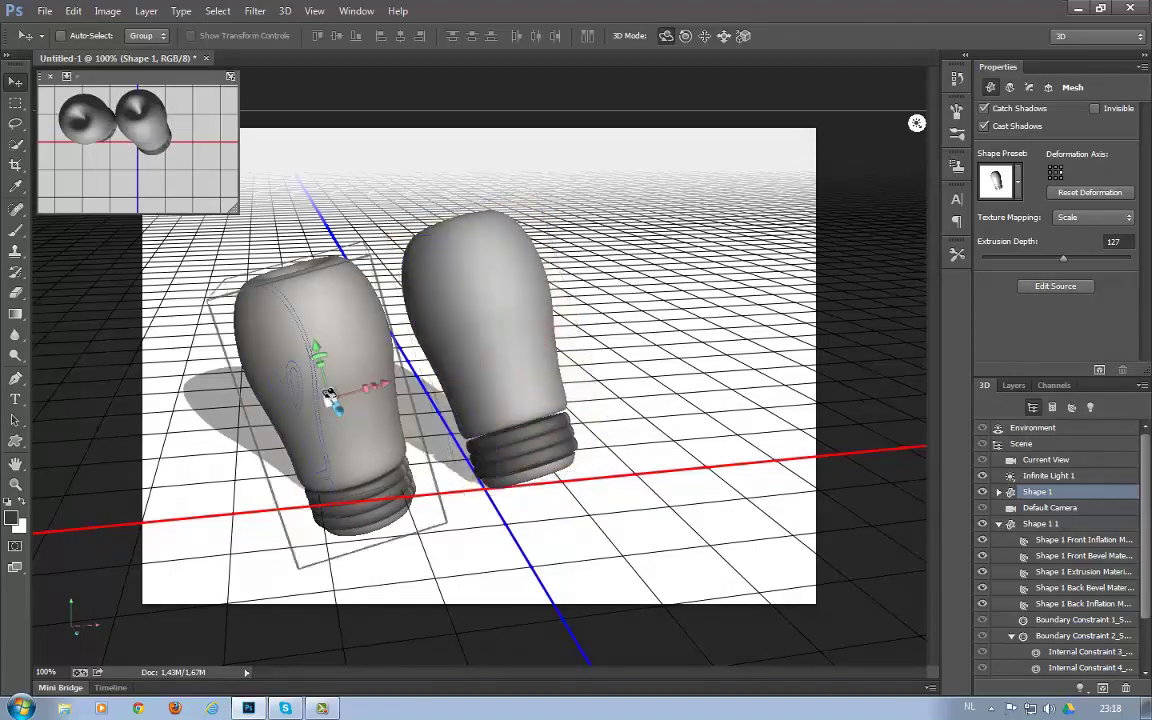
pyautogui.click(1143, 387)
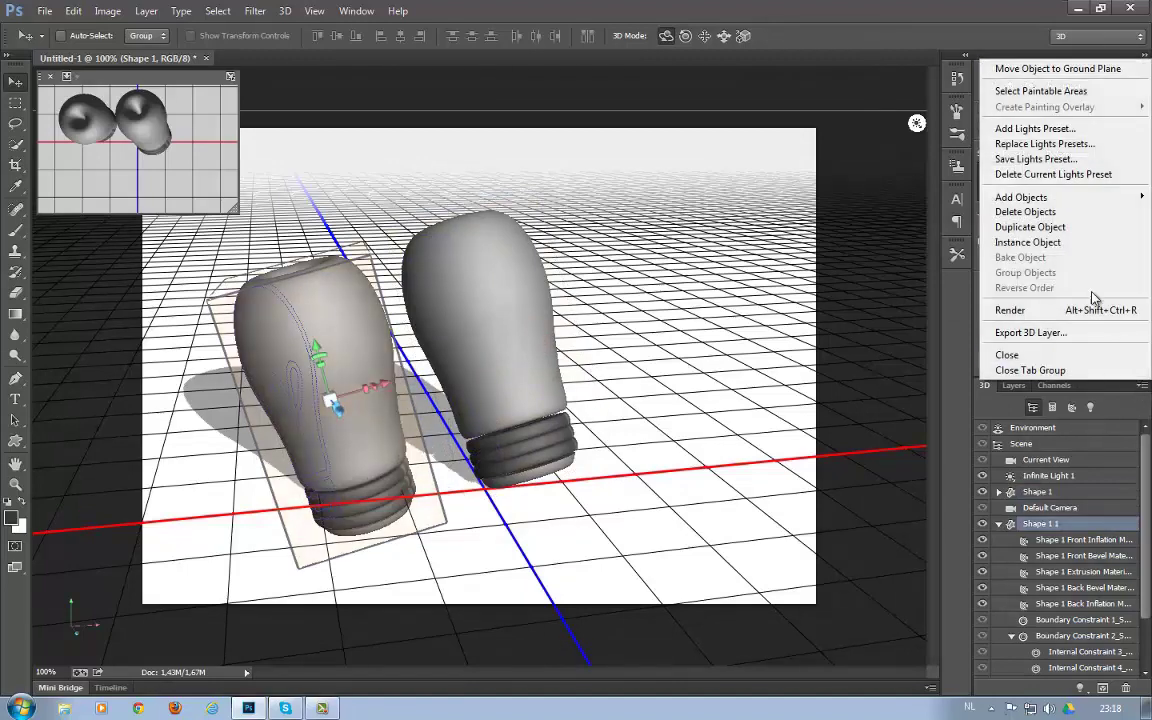
pyautogui.click(1062, 244)
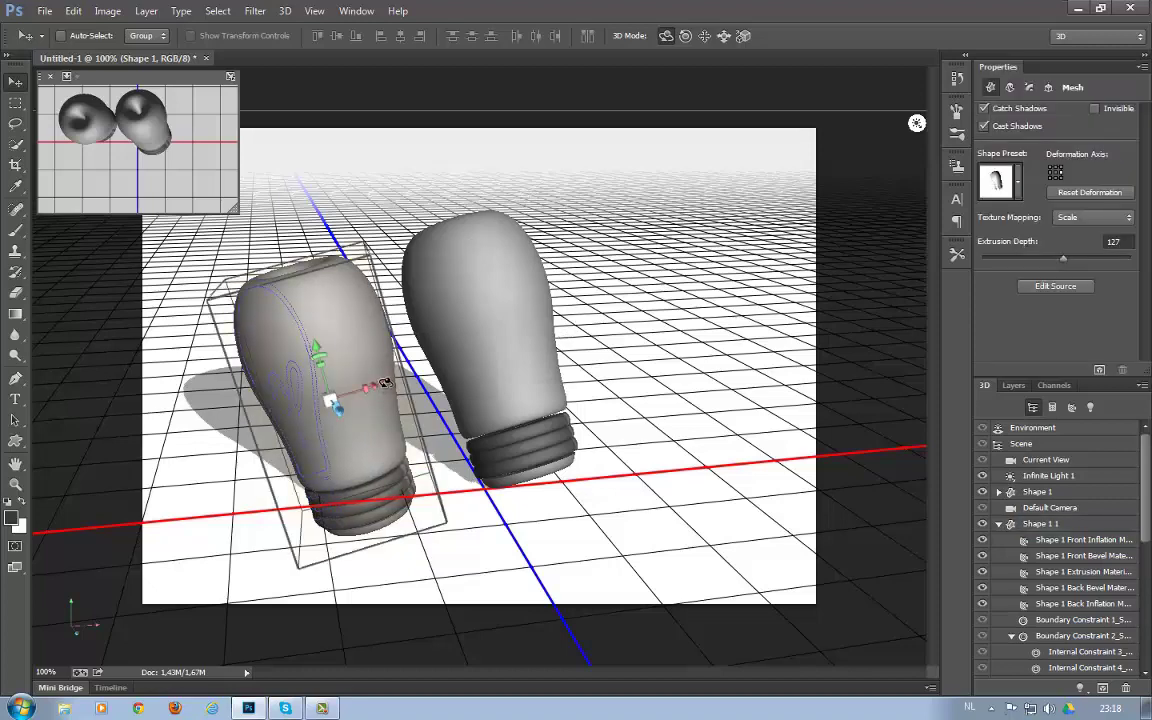
pyautogui.moveTo(385, 384)
pyautogui.mouseDown()
pyautogui.moveTo(776, 323)
pyautogui.moveTo(725, 310)
pyautogui.mouseUp()
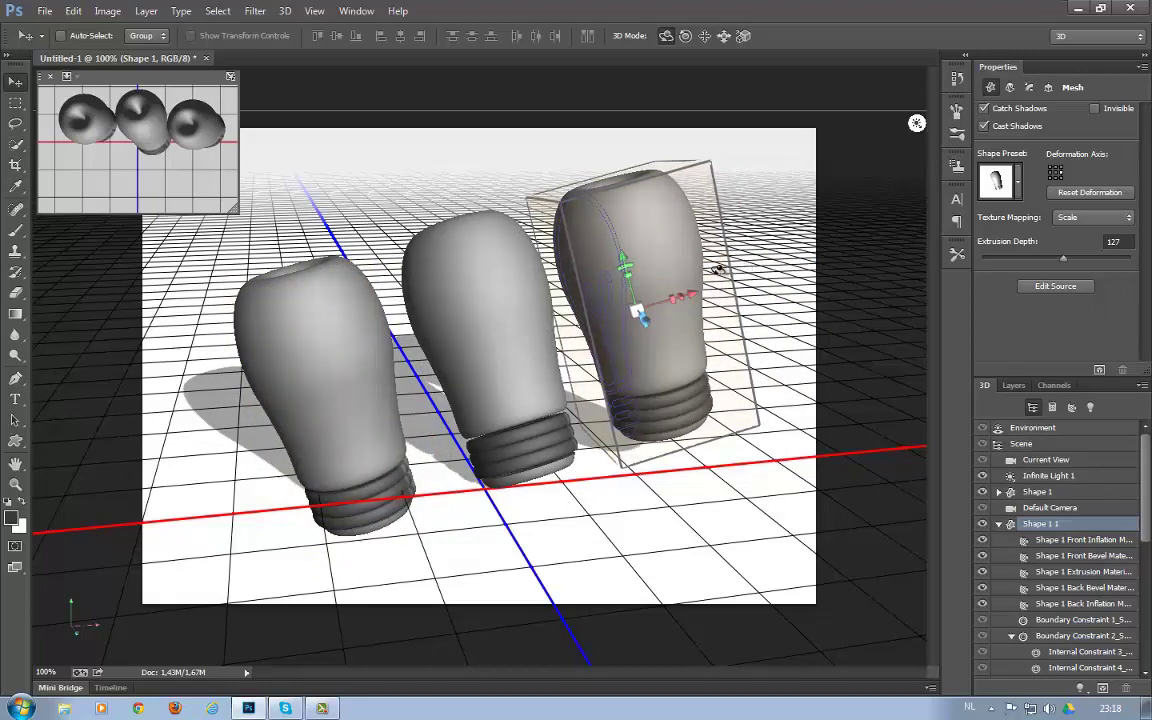
pyautogui.moveTo(718, 270)
pyautogui.mouseDown()
pyautogui.moveTo(529, 293)
pyautogui.moveTo(546, 232)
pyautogui.mouseUp()
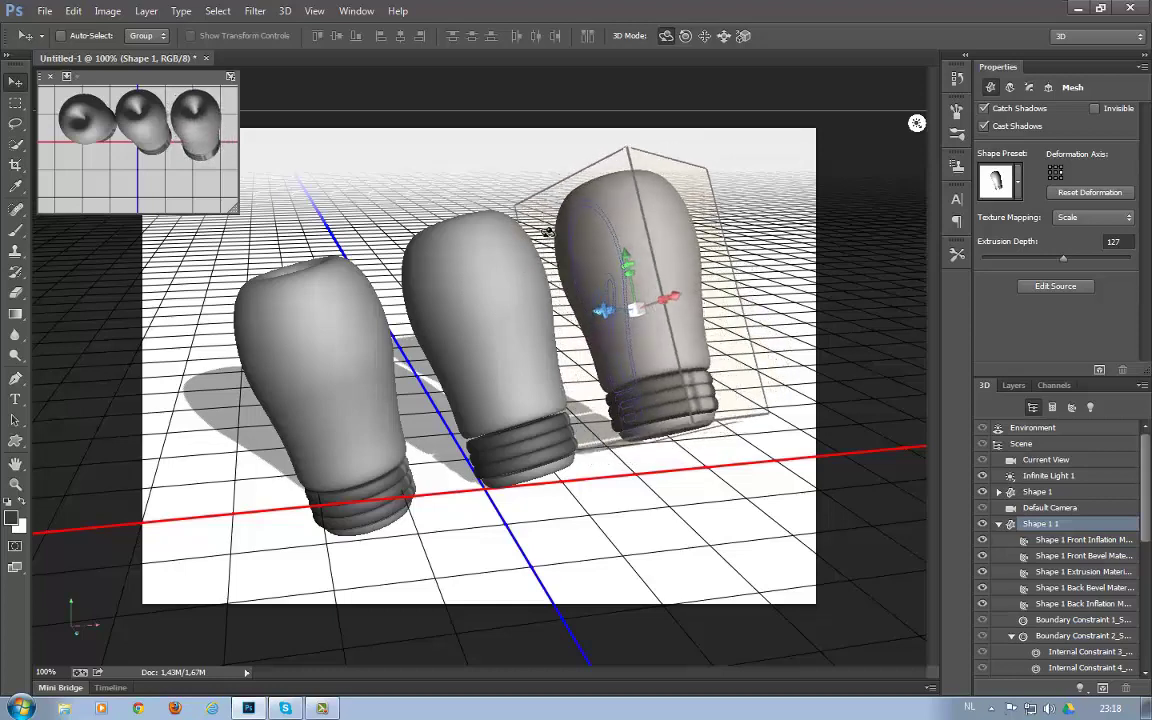
pyautogui.moveTo(546, 232); pyautogui.dragTo(440, 215)
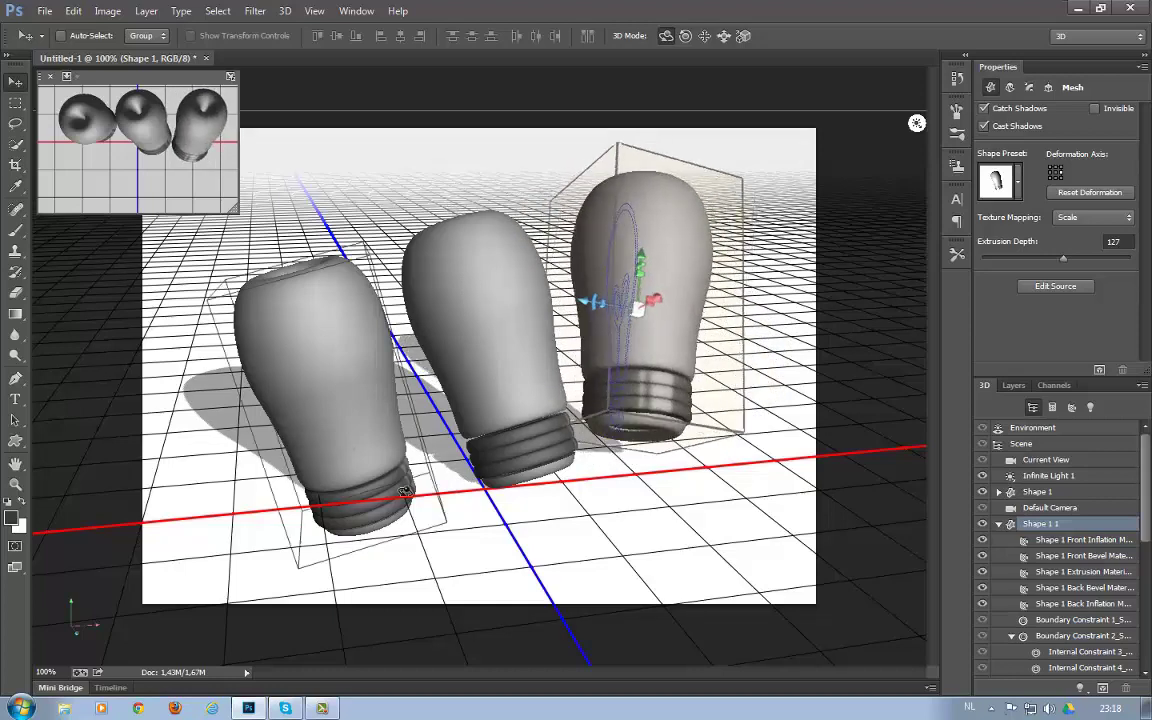
# - Turn the left and middle bulbs slightly around their vertical axes
pyautogui.click(333, 405)
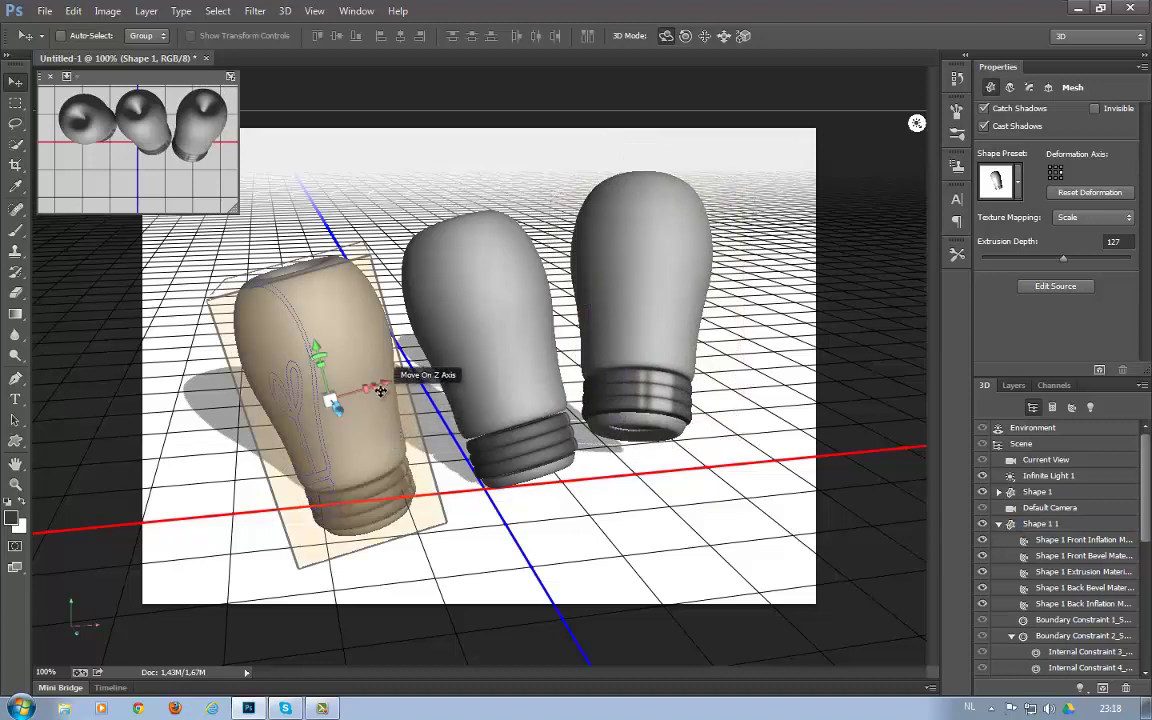
pyautogui.moveTo(383, 398); pyautogui.dragTo(514, 380)
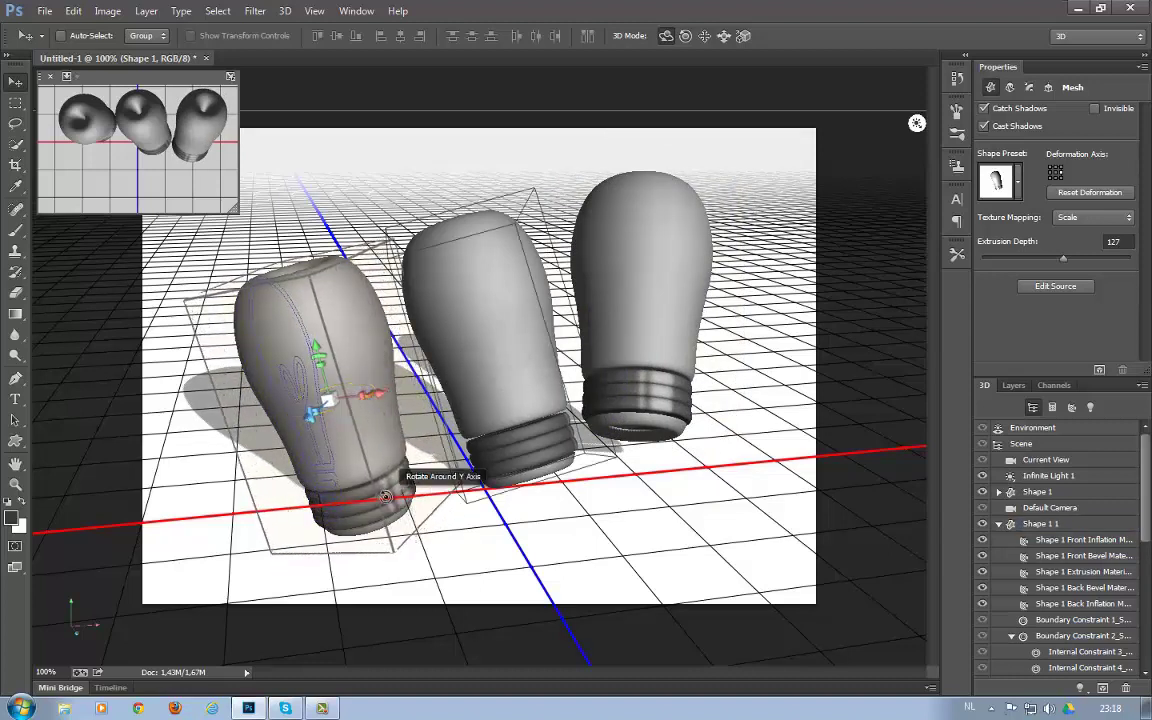
pyautogui.click(520, 354)
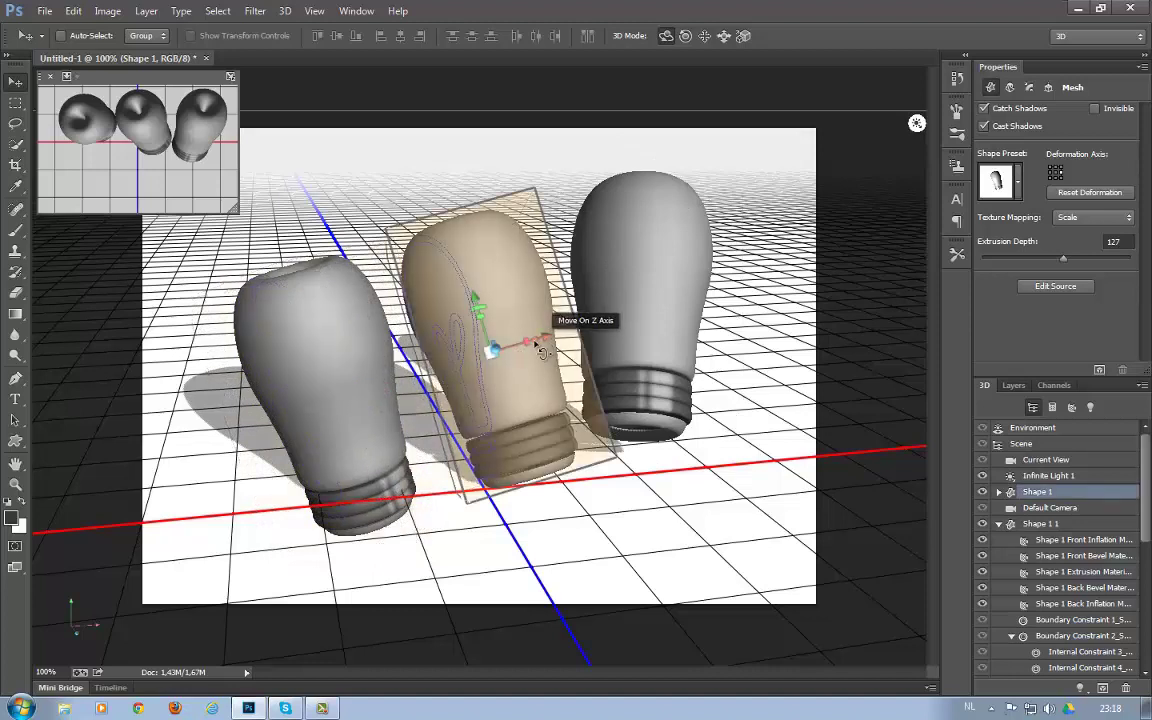
pyautogui.moveTo(520, 352); pyautogui.dragTo(715, 328)
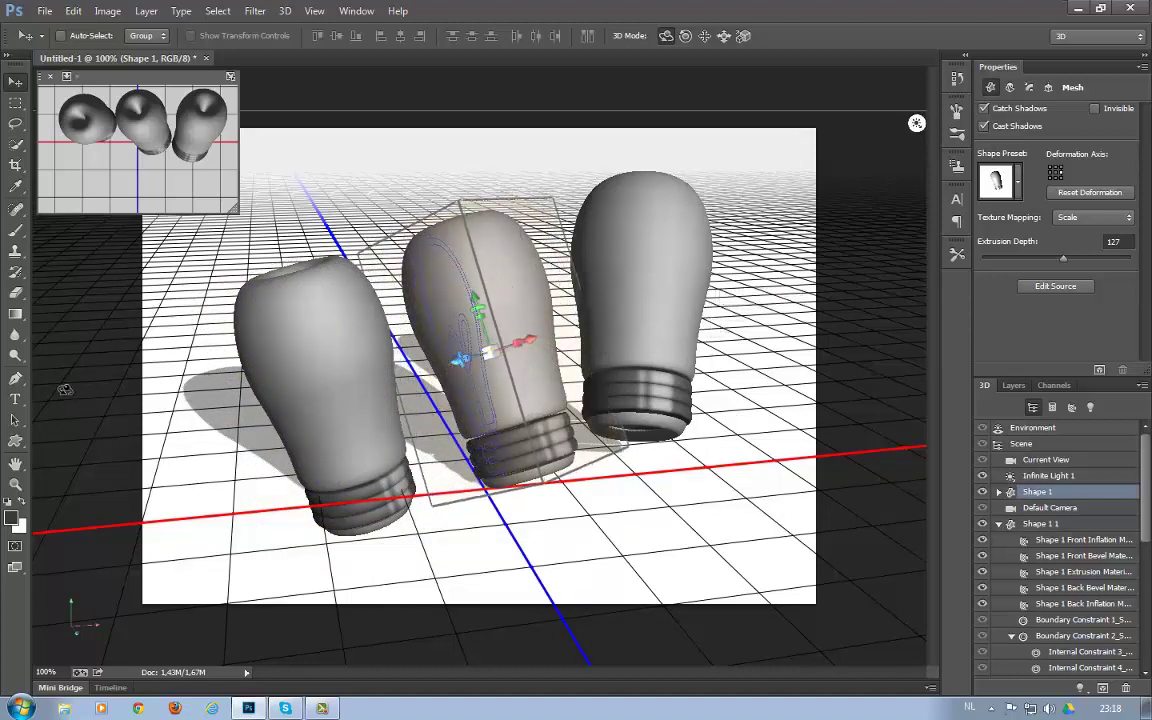
# - Paint the right-hand bulb's threaded base rings dark in 3D Paint mode
pyautogui.click(16, 231)
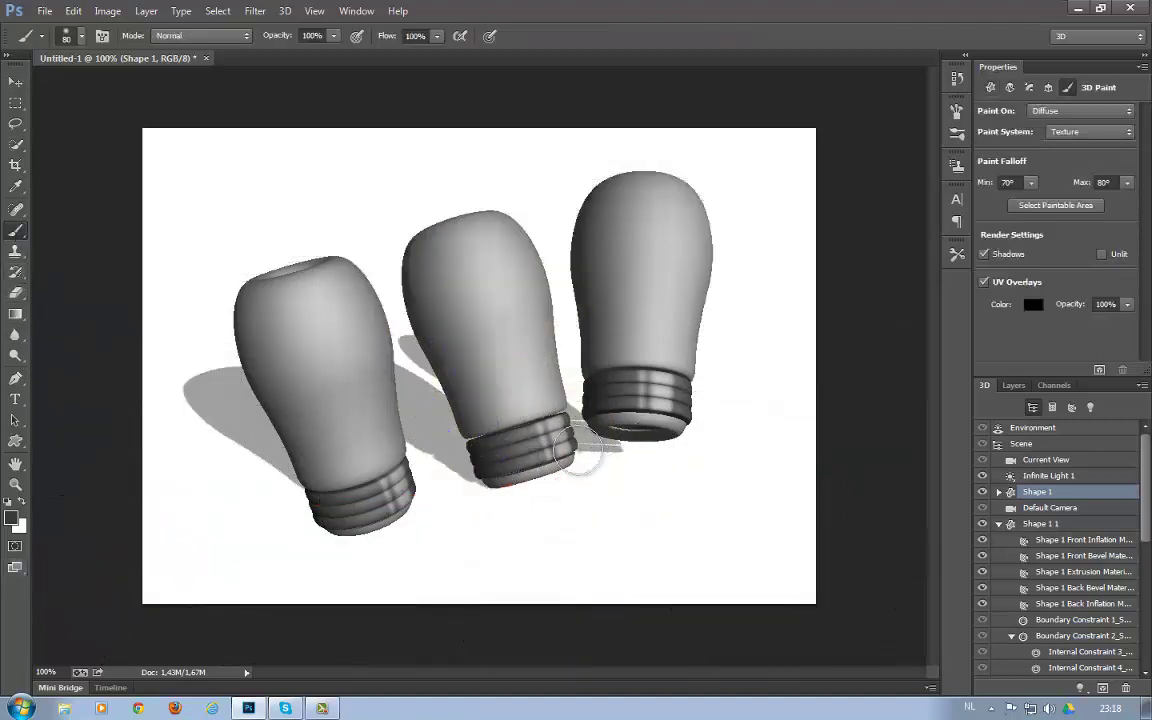
pyautogui.moveTo(629, 403); pyautogui.dragTo(640, 386)
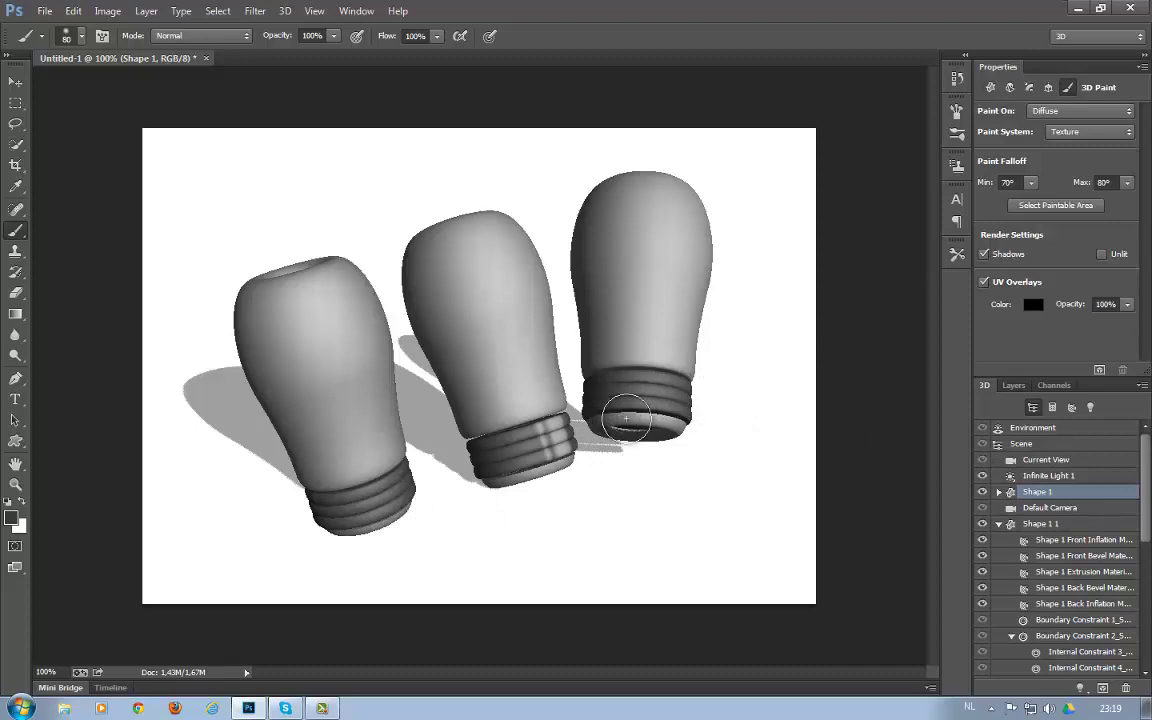
pyautogui.moveTo(626, 418); pyautogui.dragTo(681, 428)
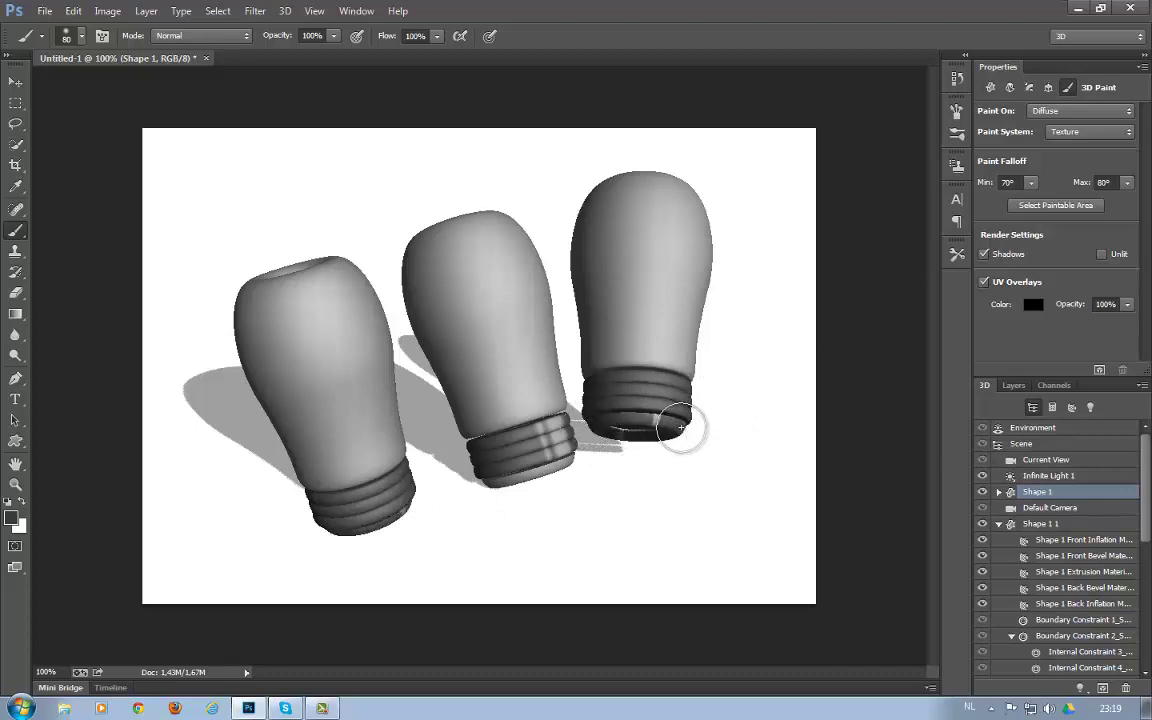